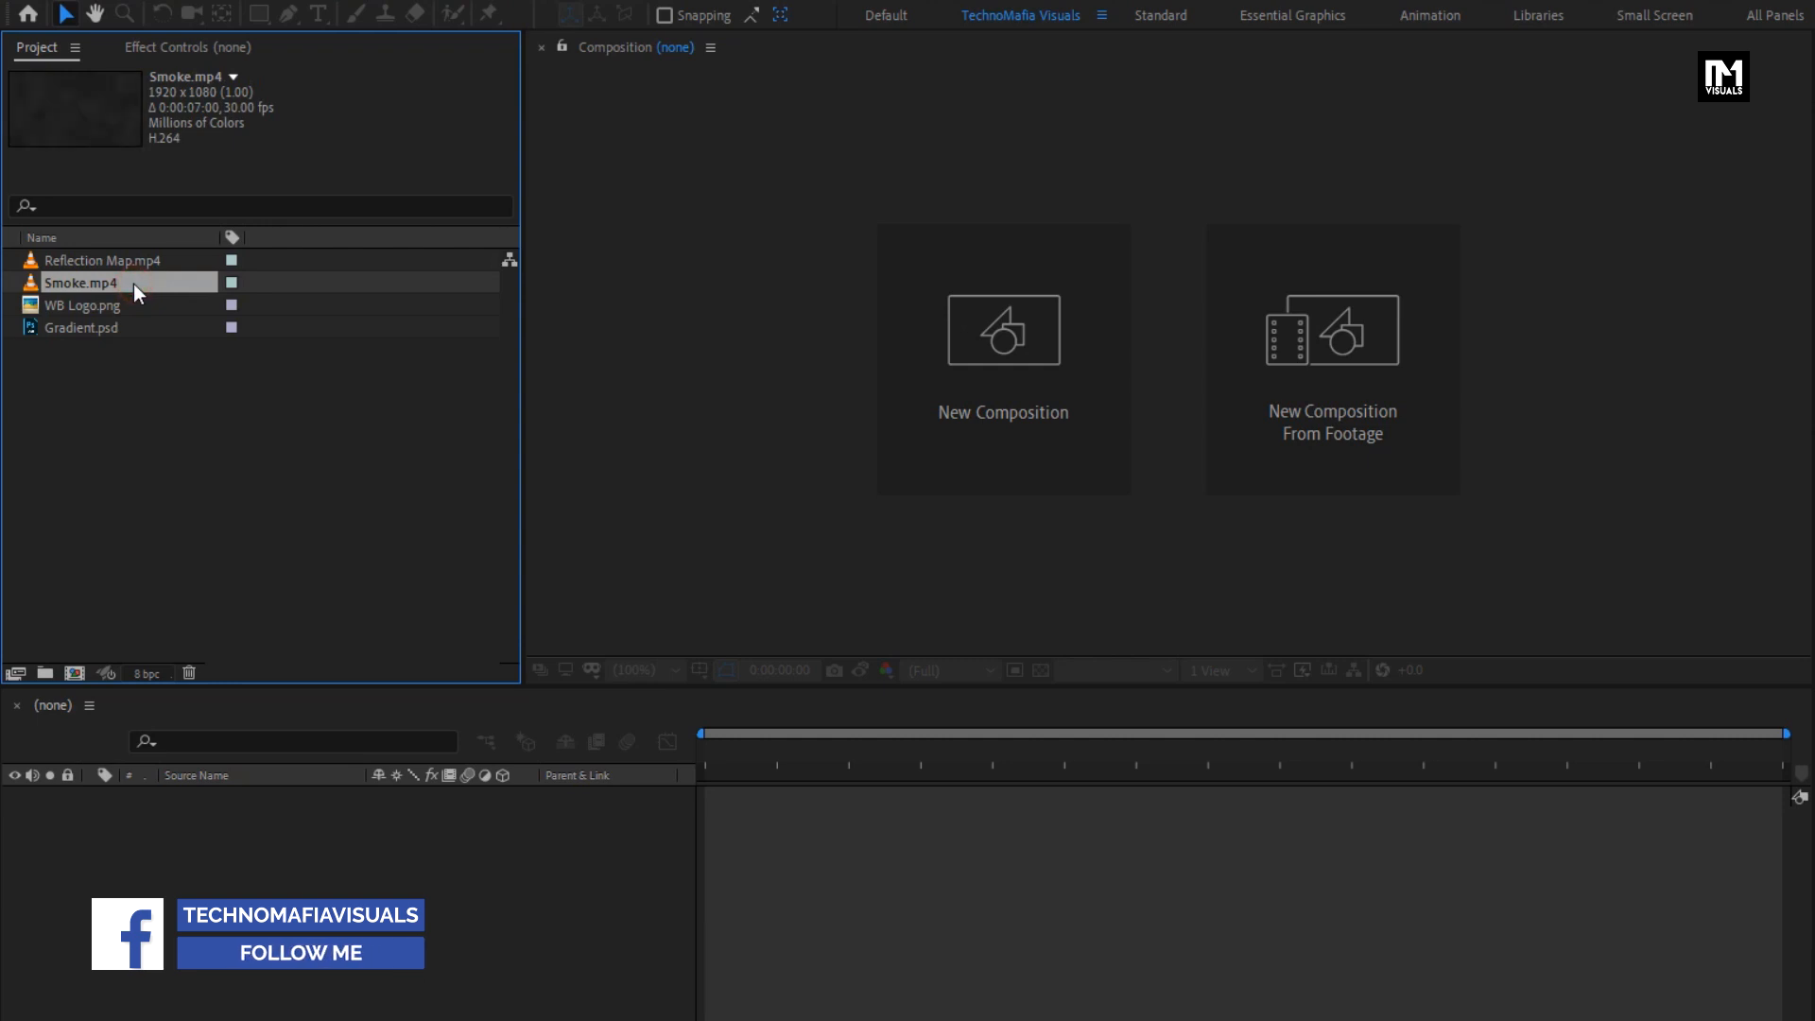
- Preview the WB Logo.png and Gradient.psd footage in the project
click(133, 304)
click(130, 325)
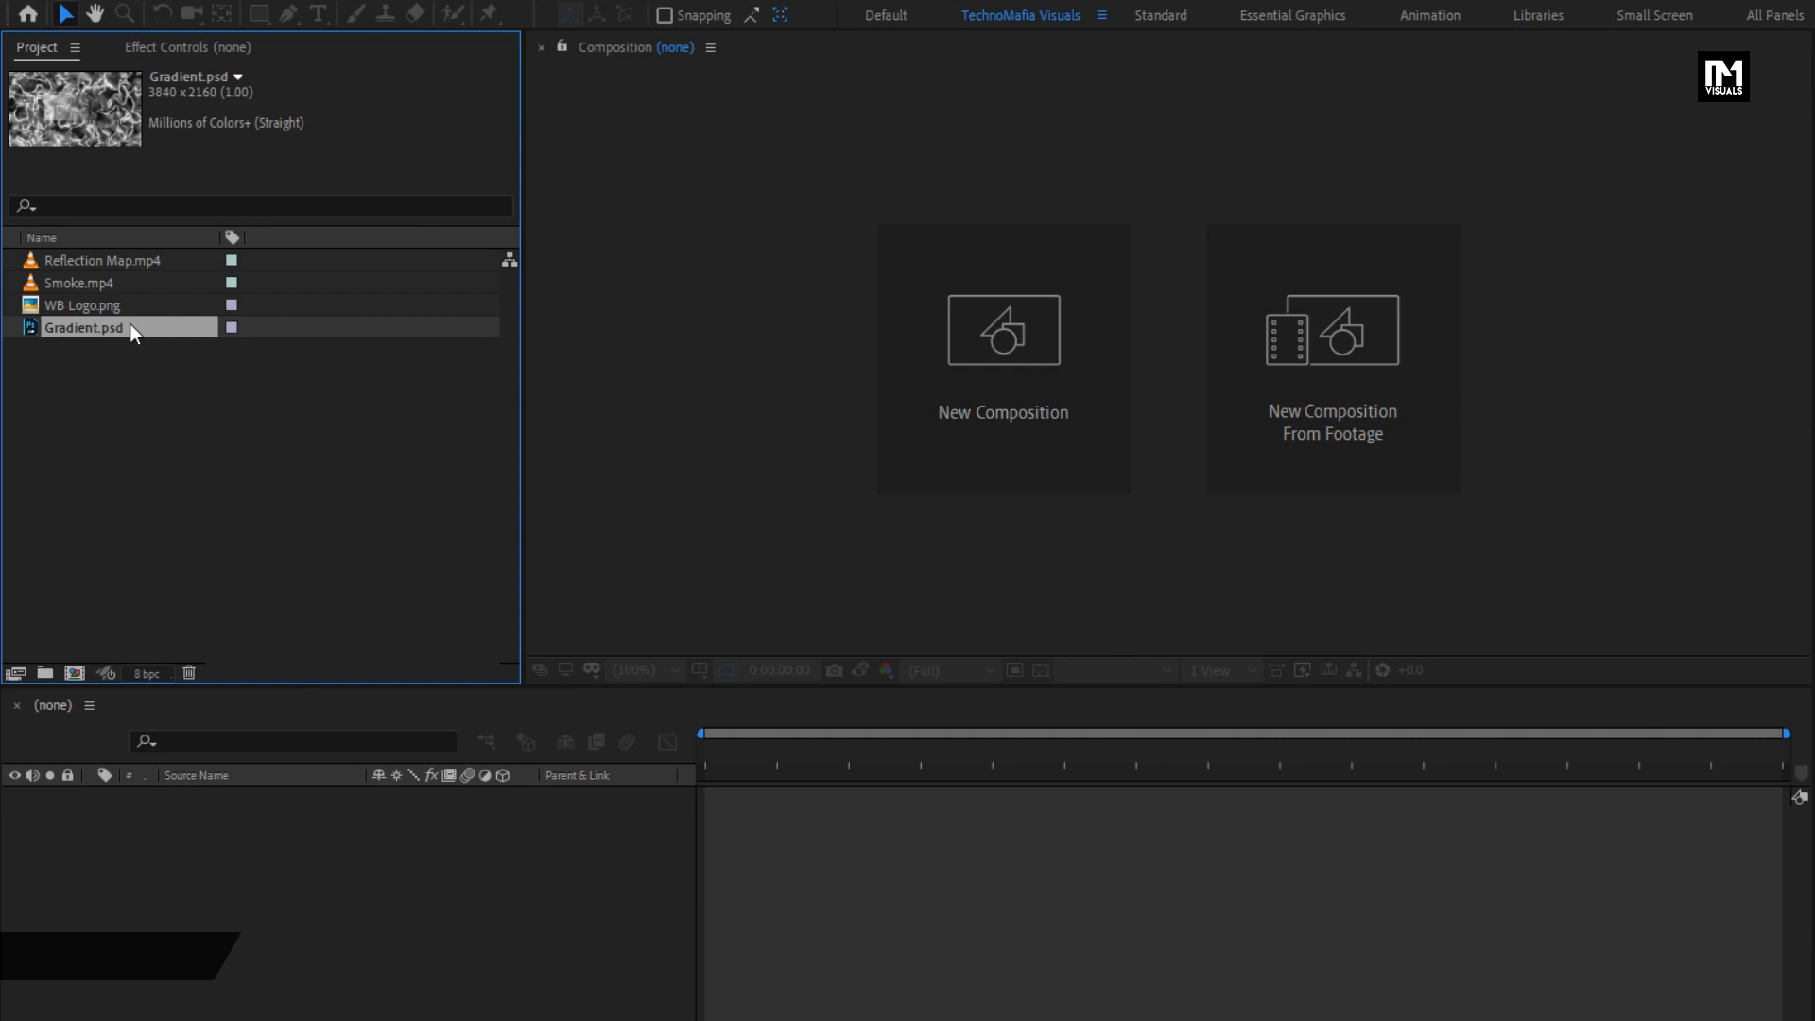
- Create a 1080p HD, 30 fps composition named Logo_Animation with a duration of 6 seconds
key(ctrl+n)
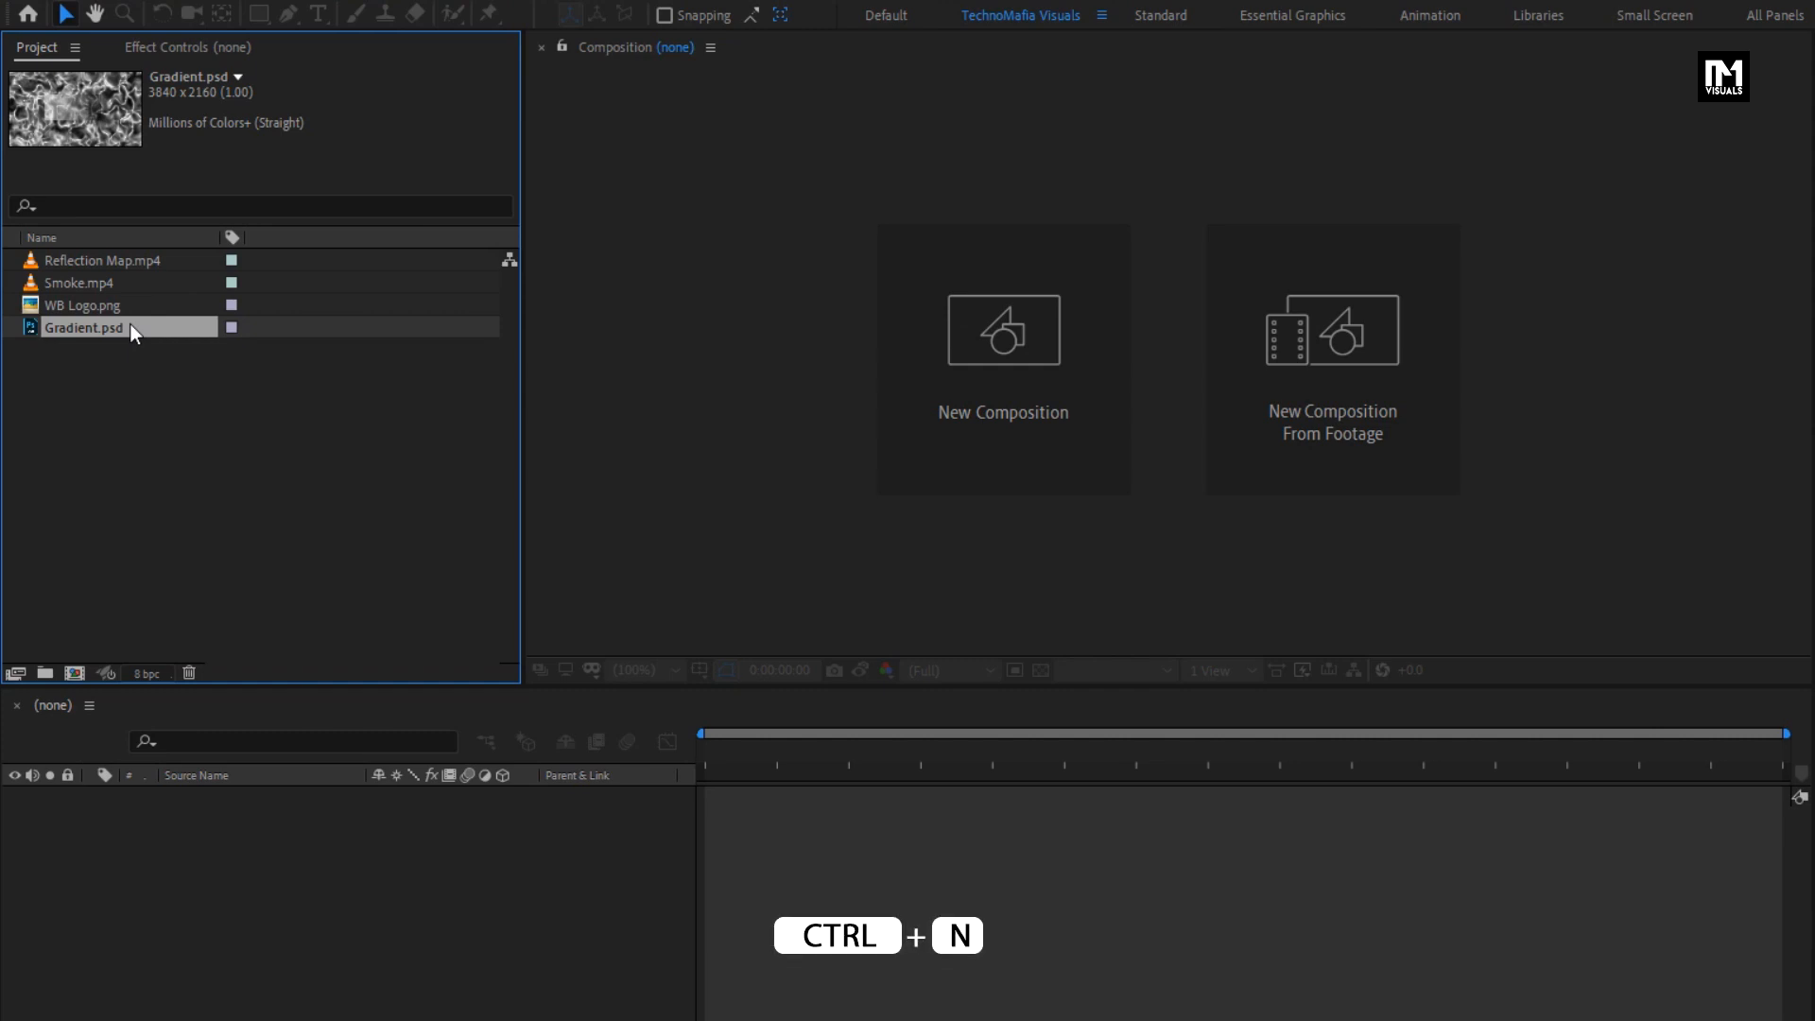
click(962, 360)
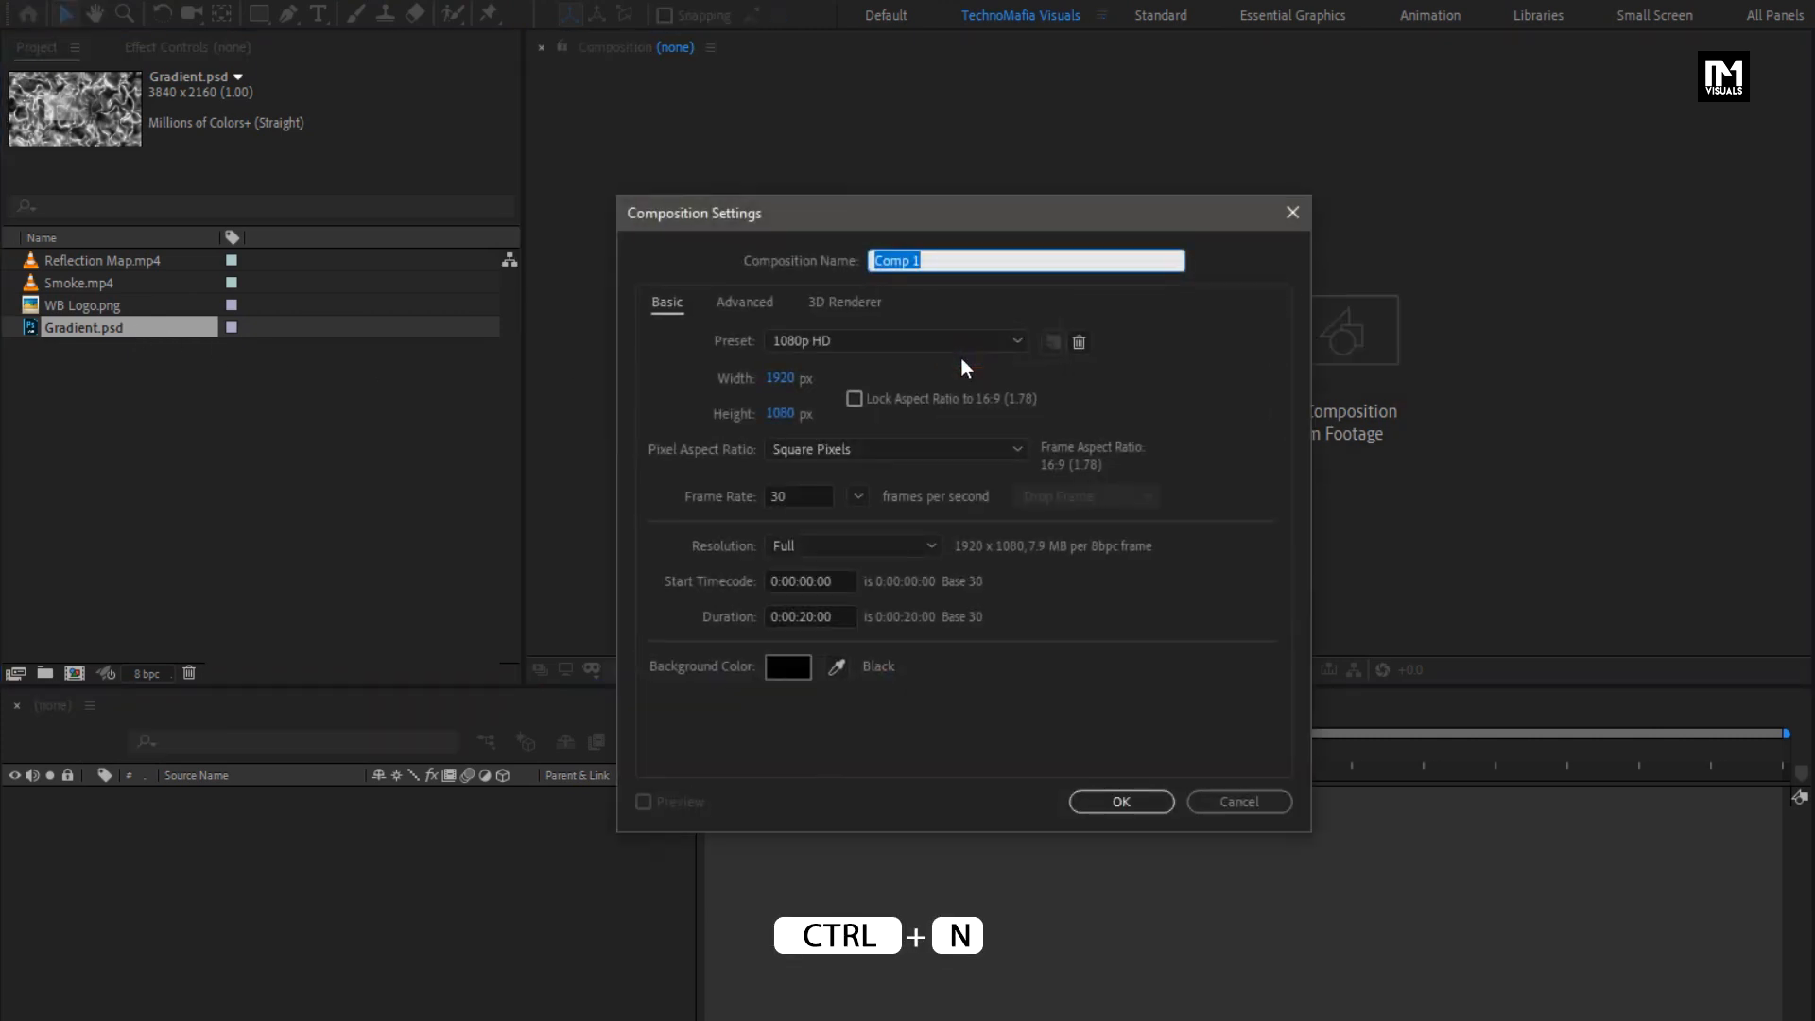
text(Logo_Animation)
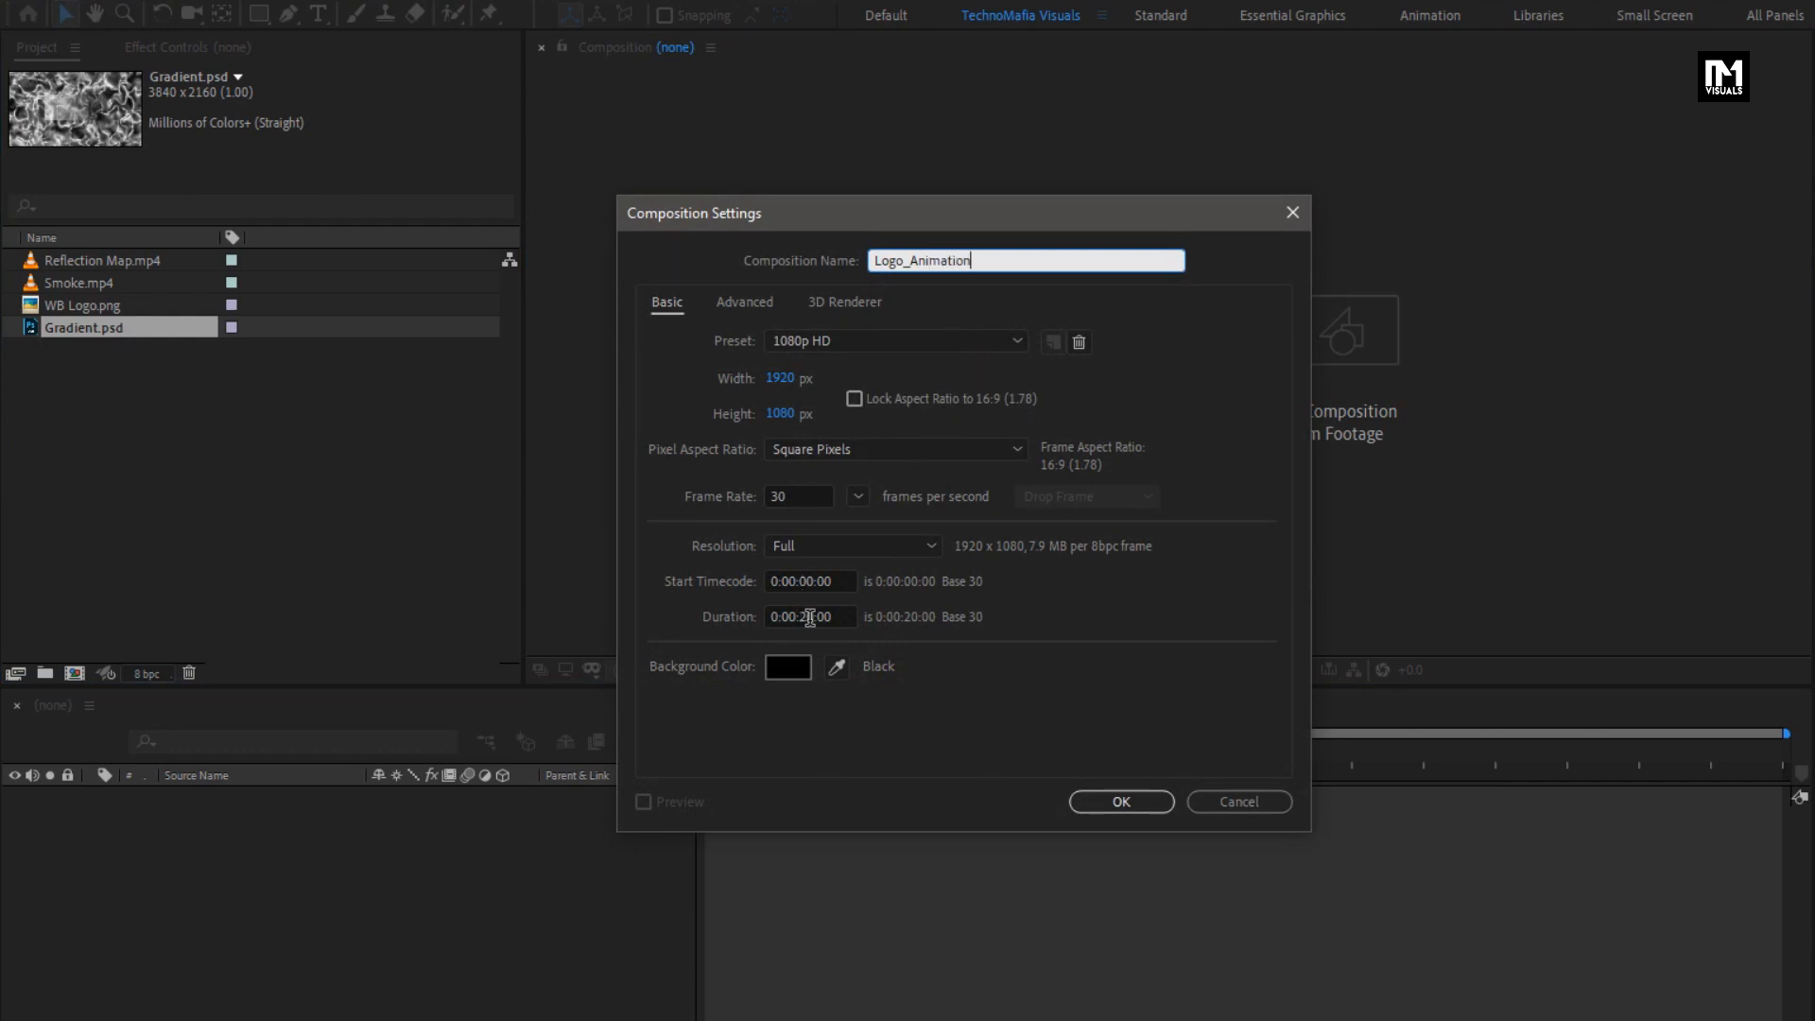
click(810, 617)
key(BackSpace)
key(BackSpace)
key(BackSpace)
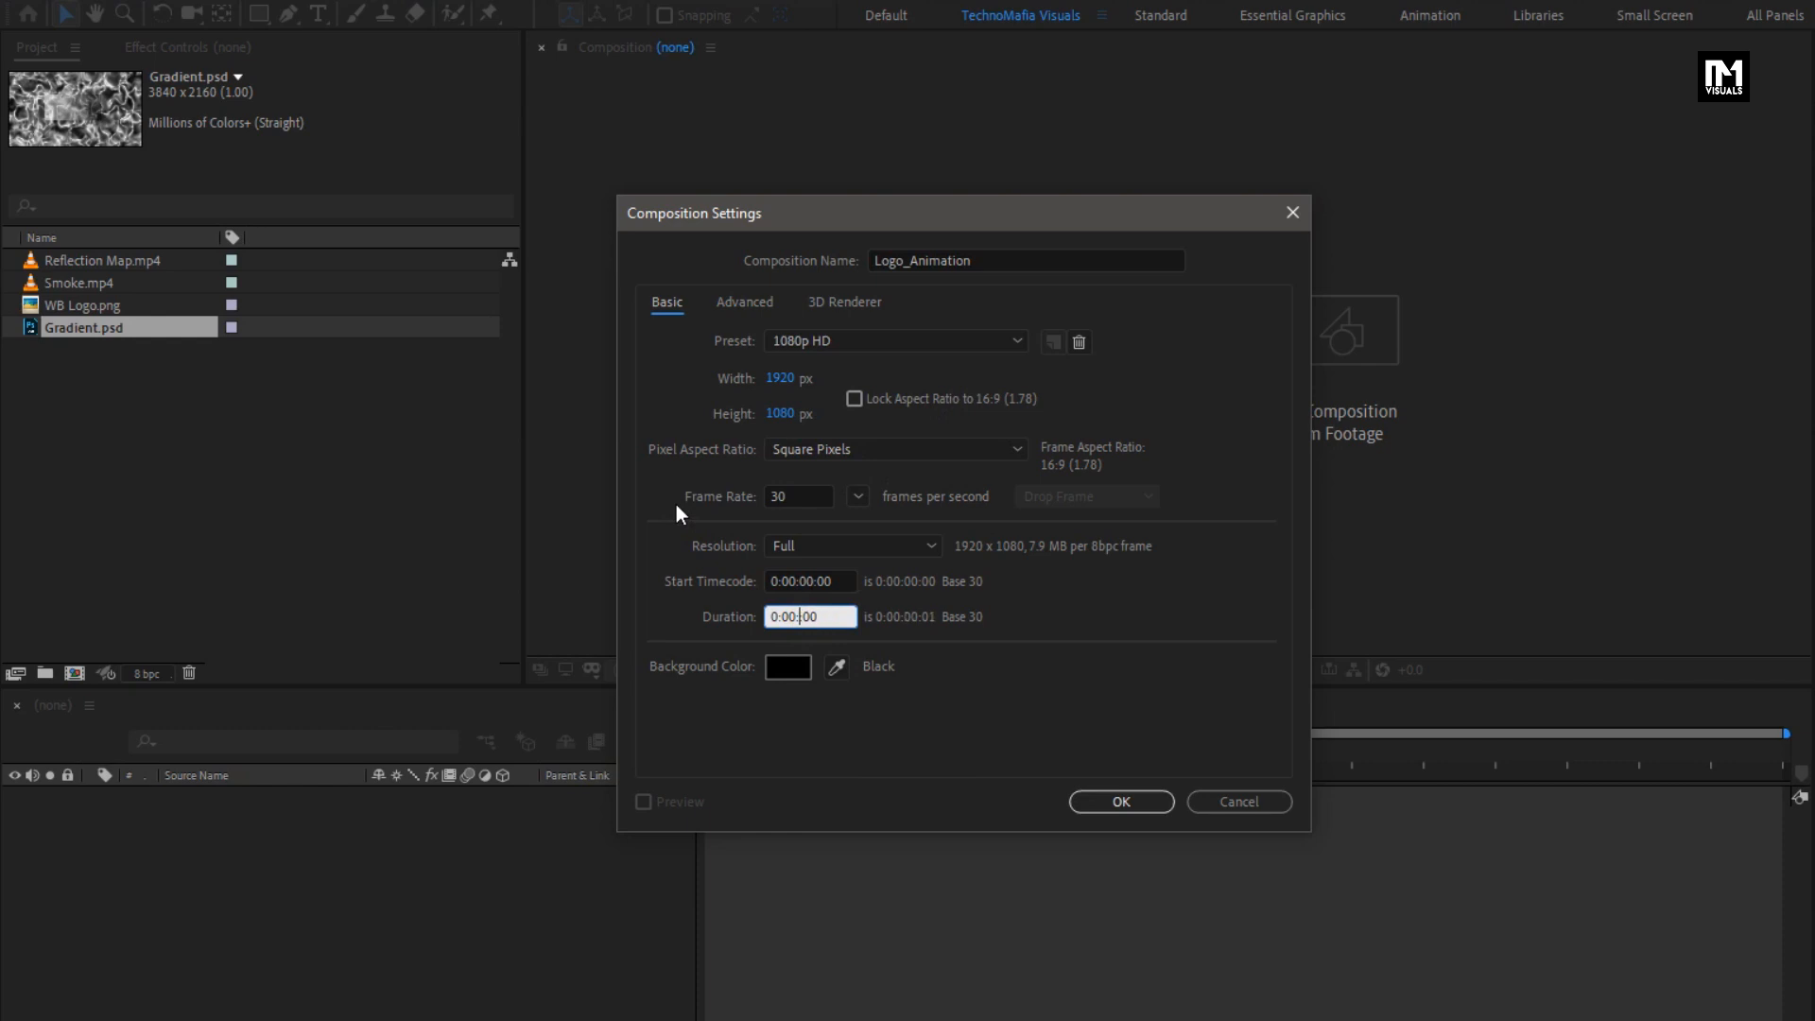
text(06:00)
click(1114, 802)
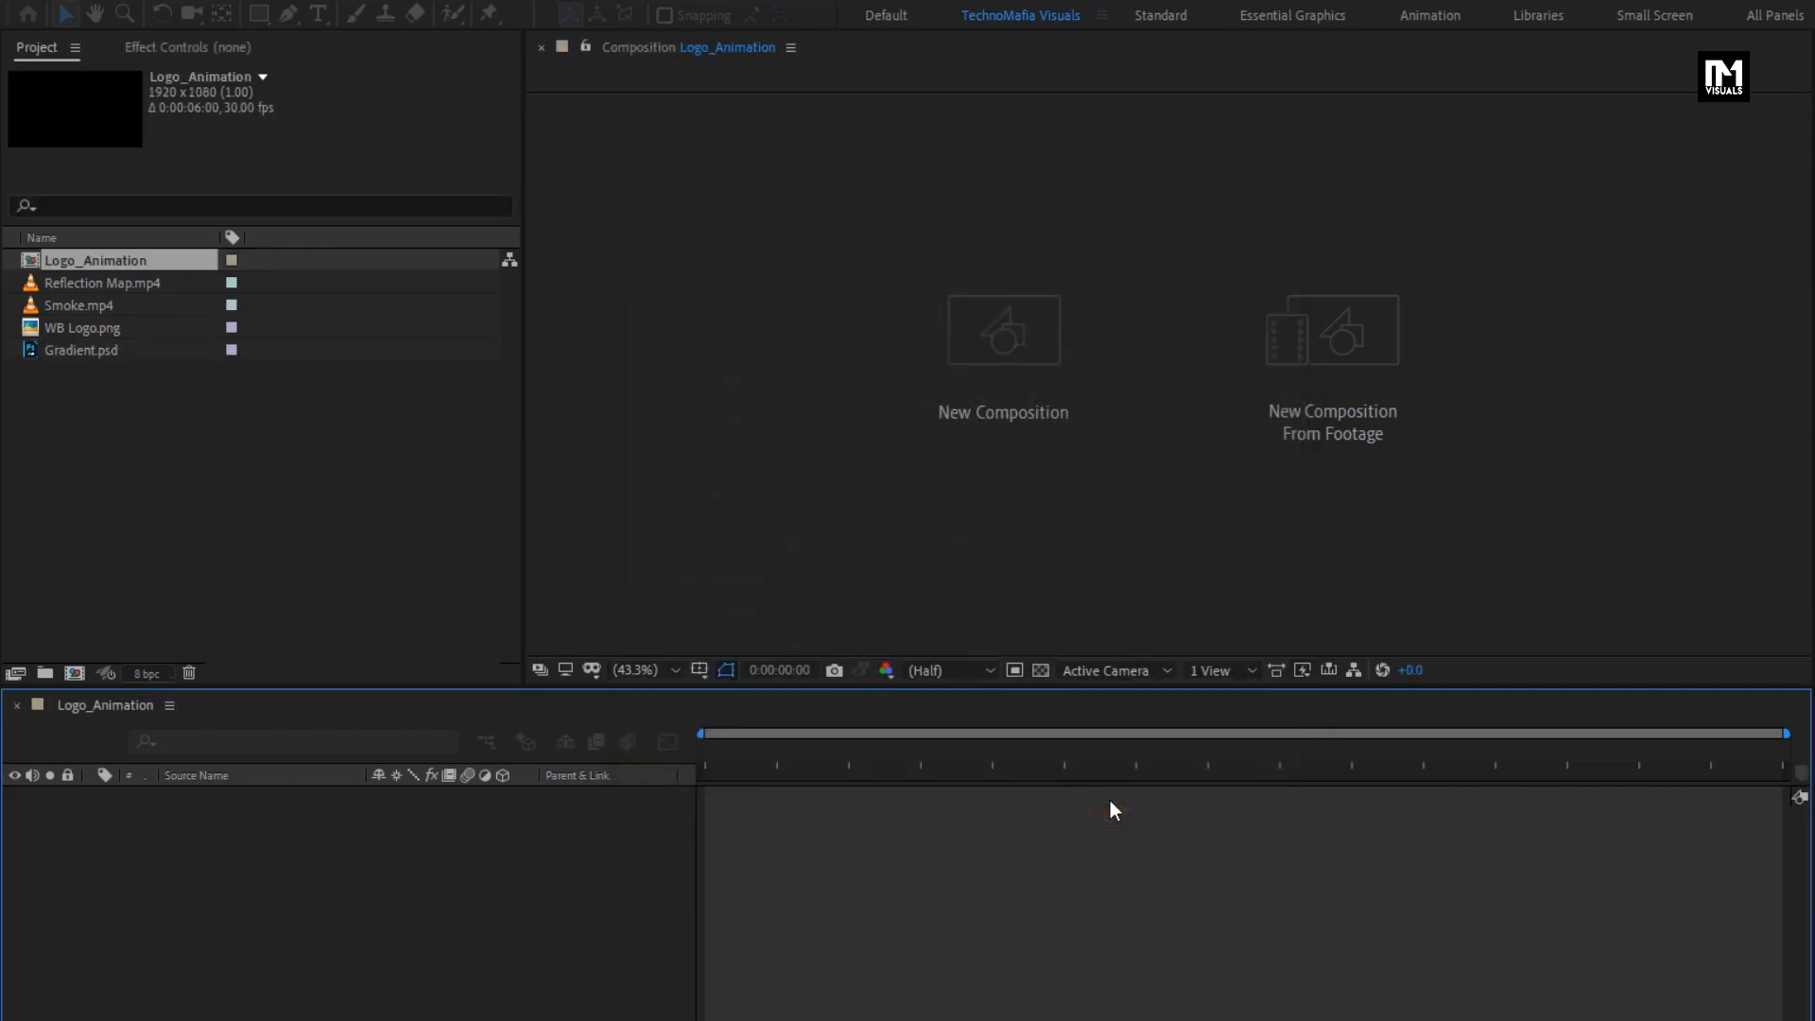
- Add WB Logo.png to the Logo_Animation composition and scale the layer to 4%
click(95, 328)
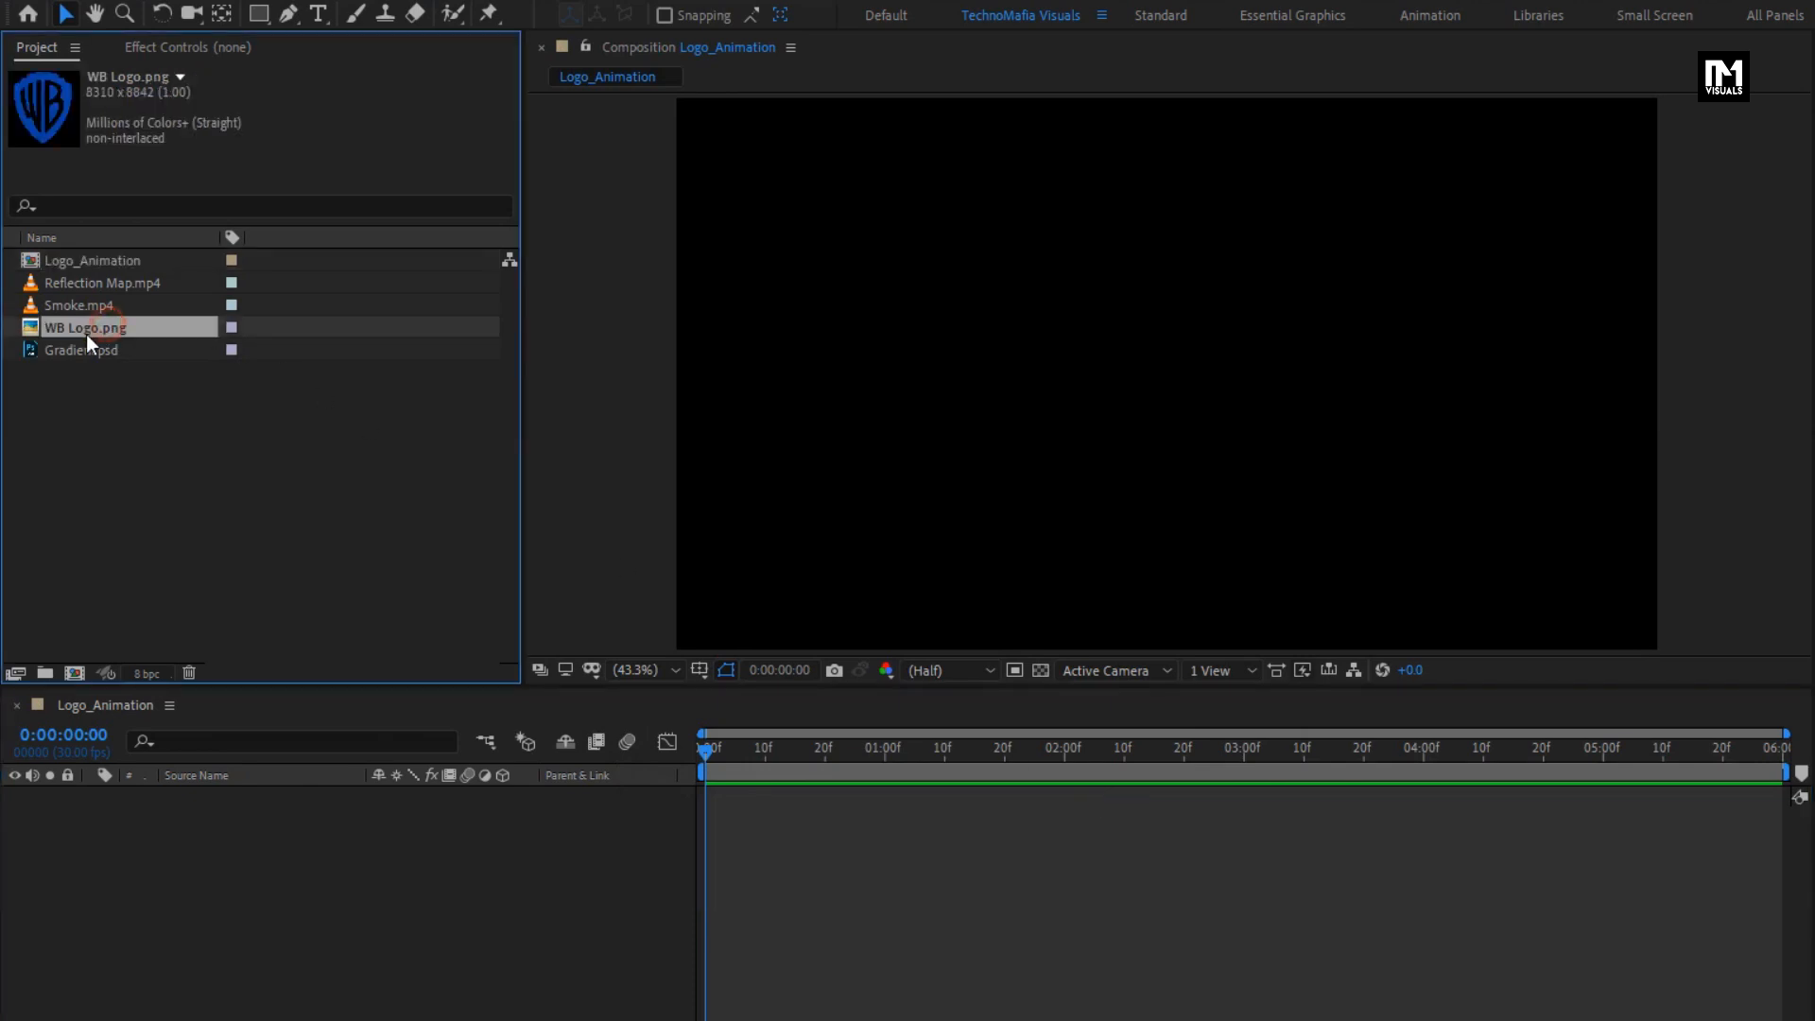
drag(85, 332, 295, 876)
key(s)
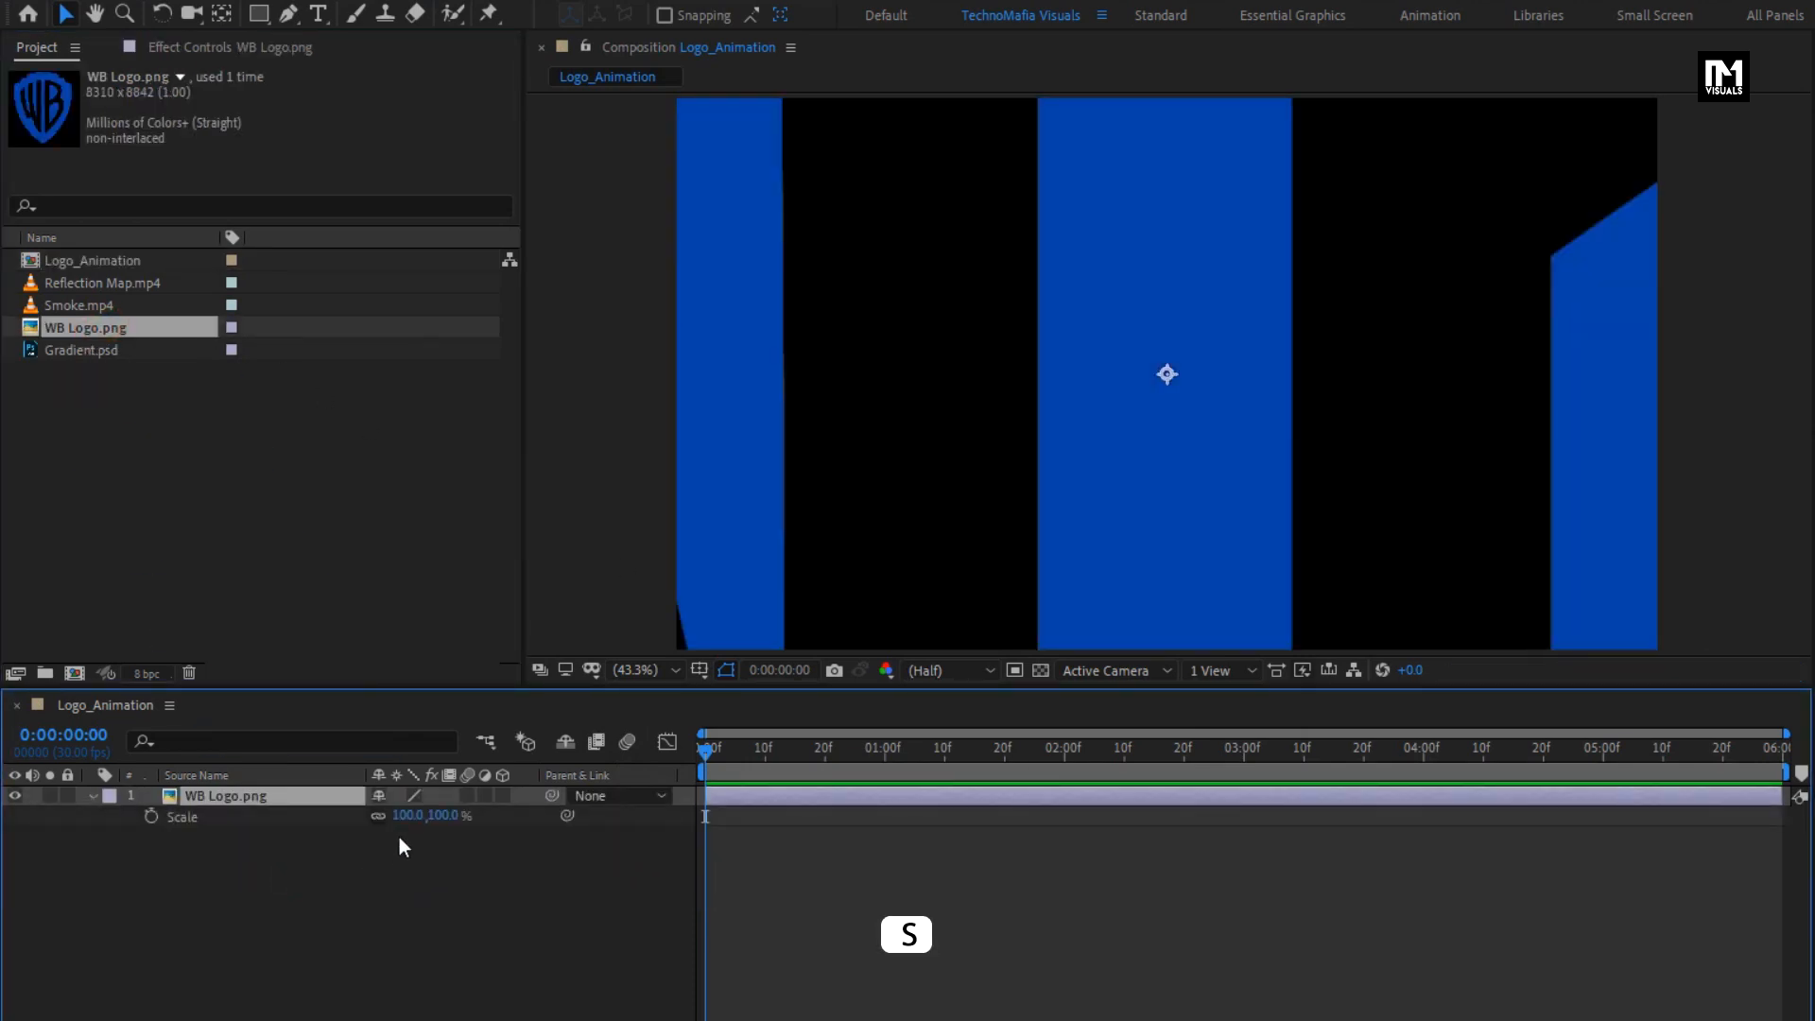
drag(444, 817, 357, 844)
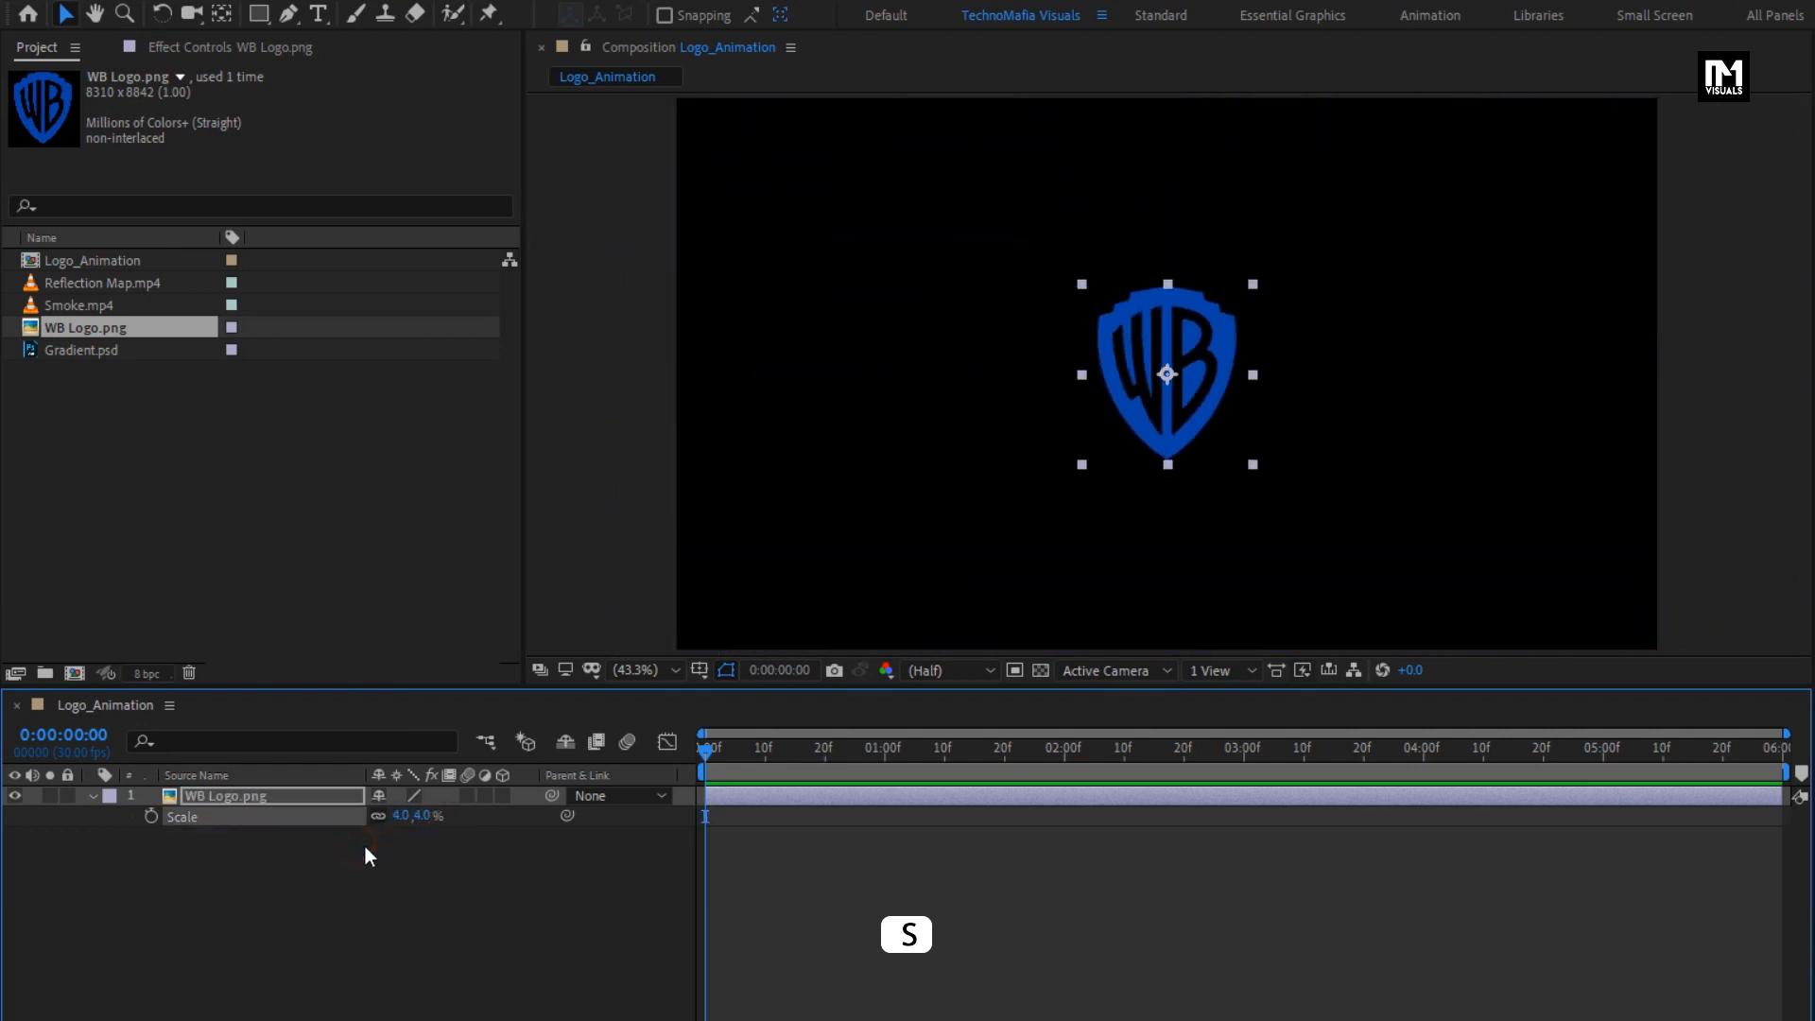
click(90, 796)
- Pre-compose the WB Logo.png layer as Logo, moving all attributes into the new composition
right_click(224, 796)
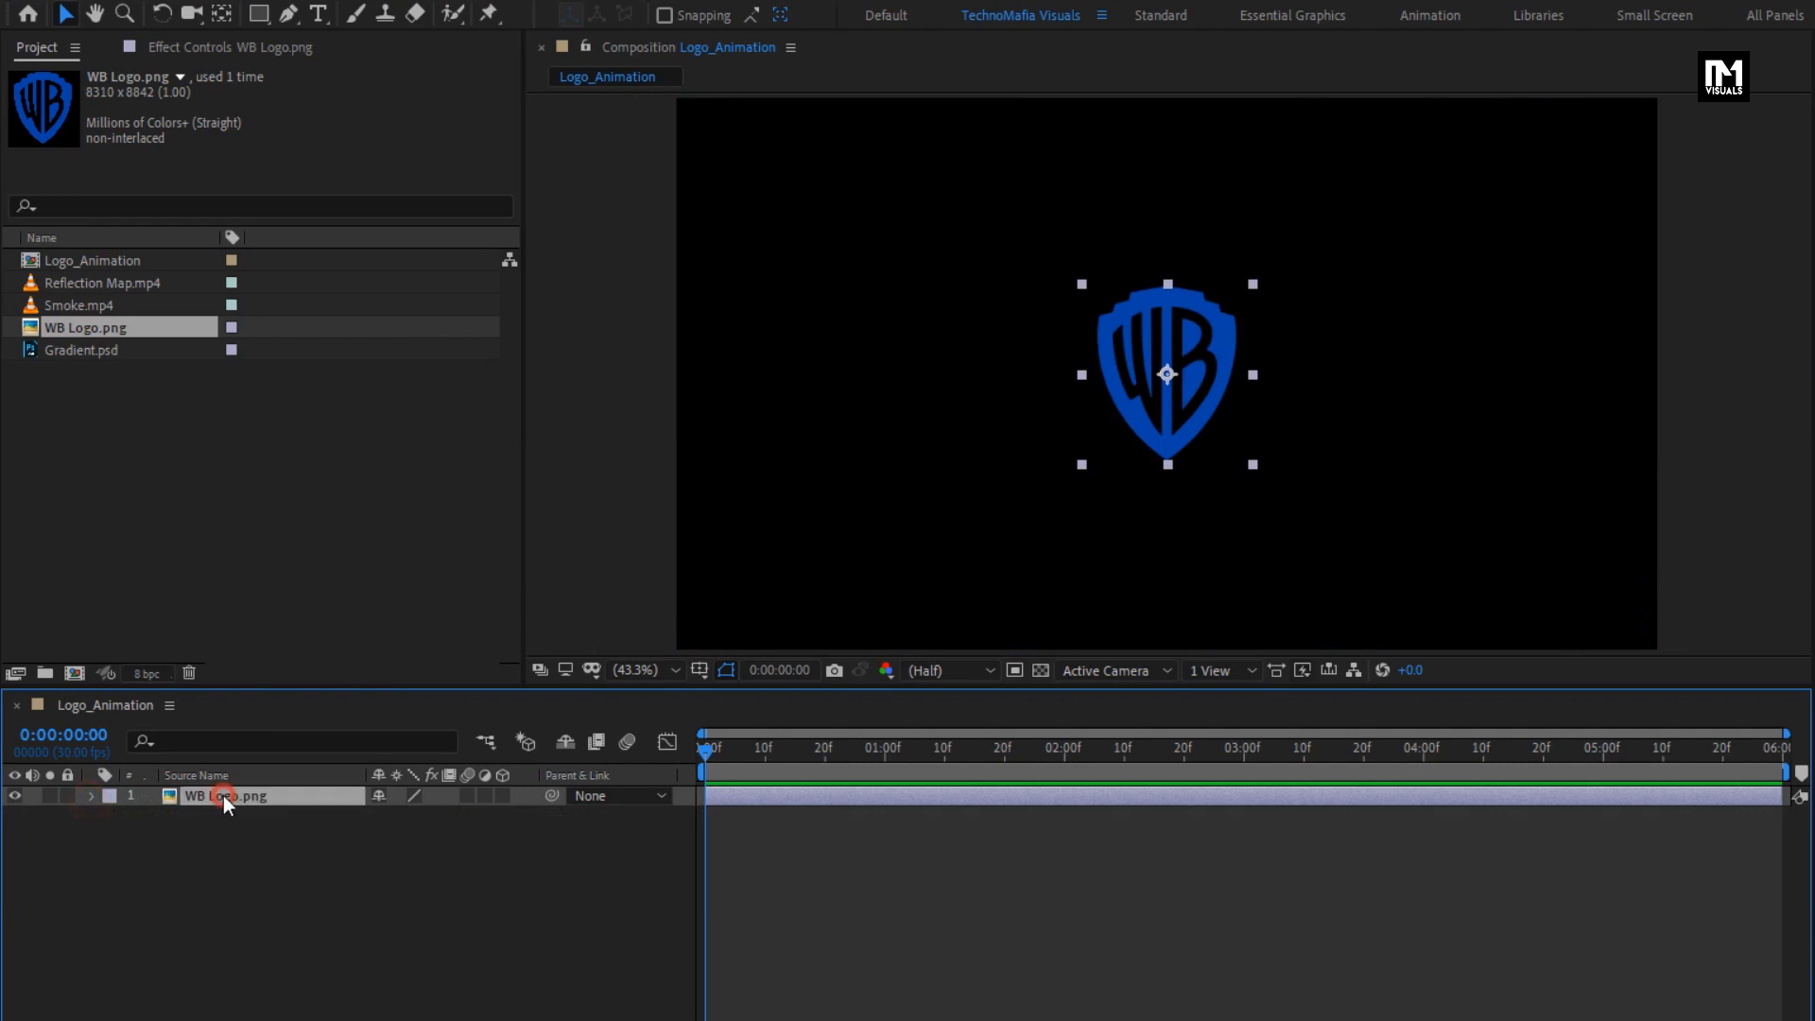
click(284, 692)
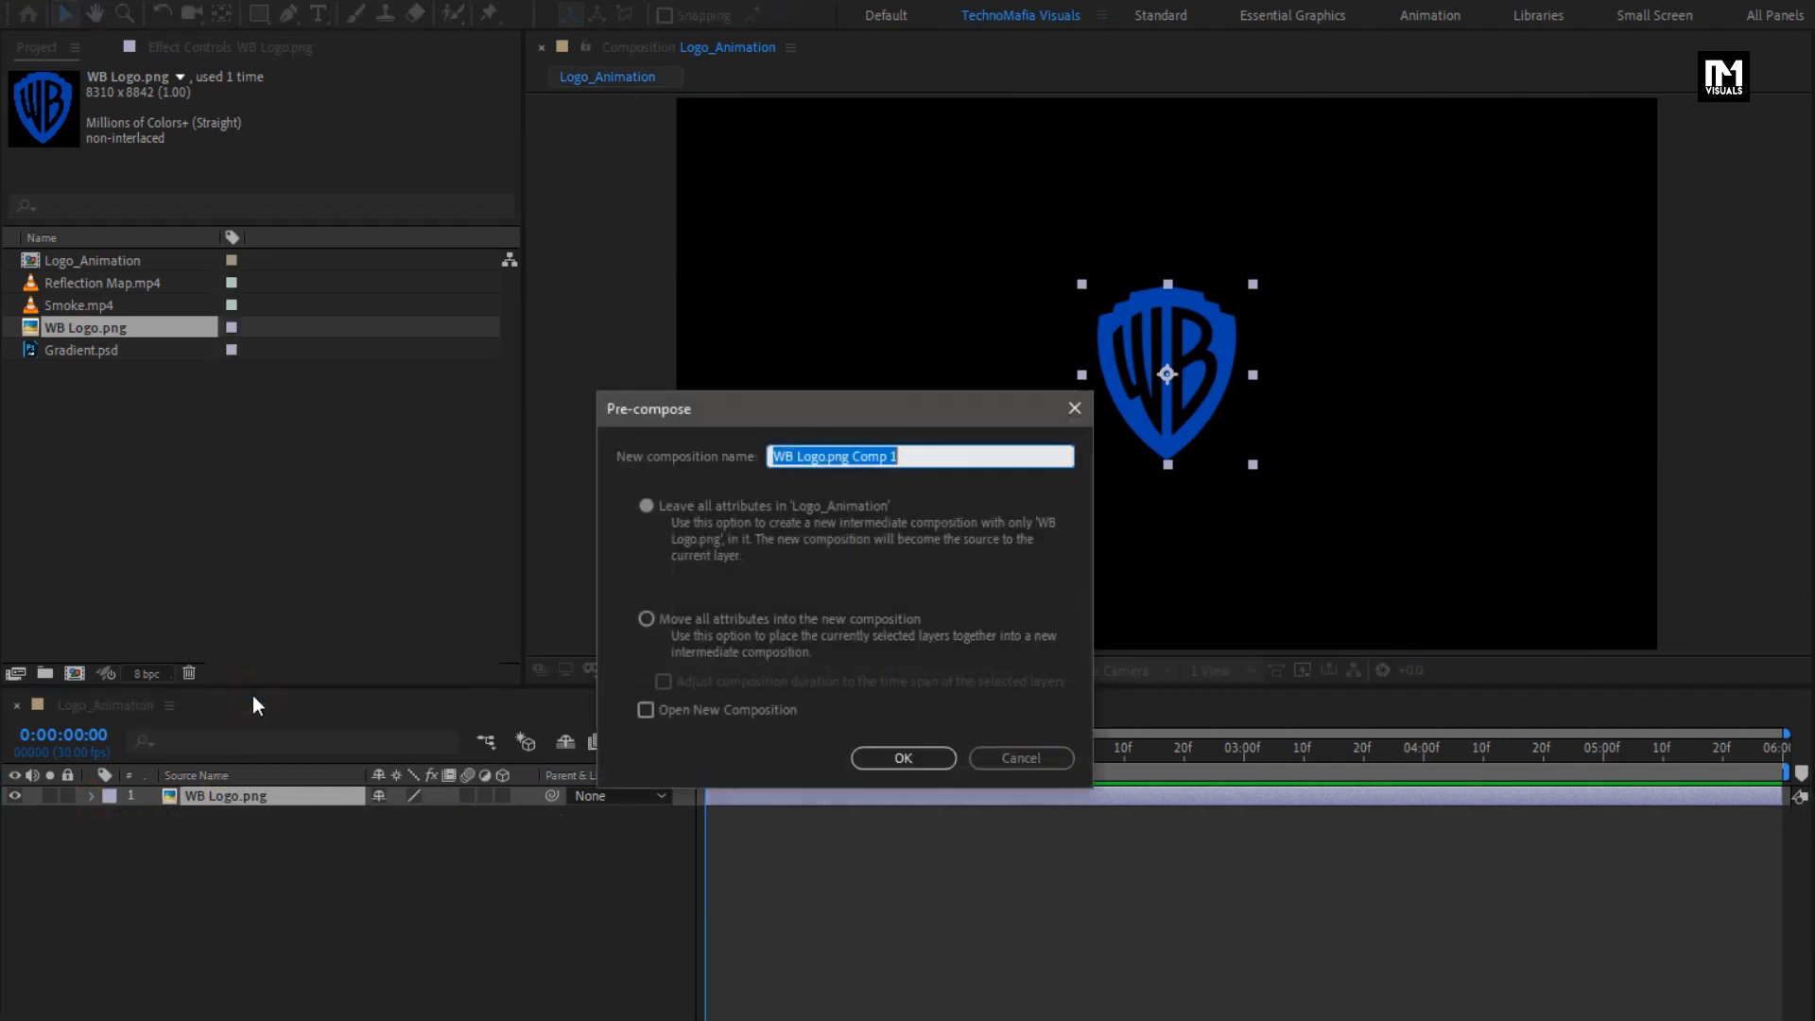
text(Logo)
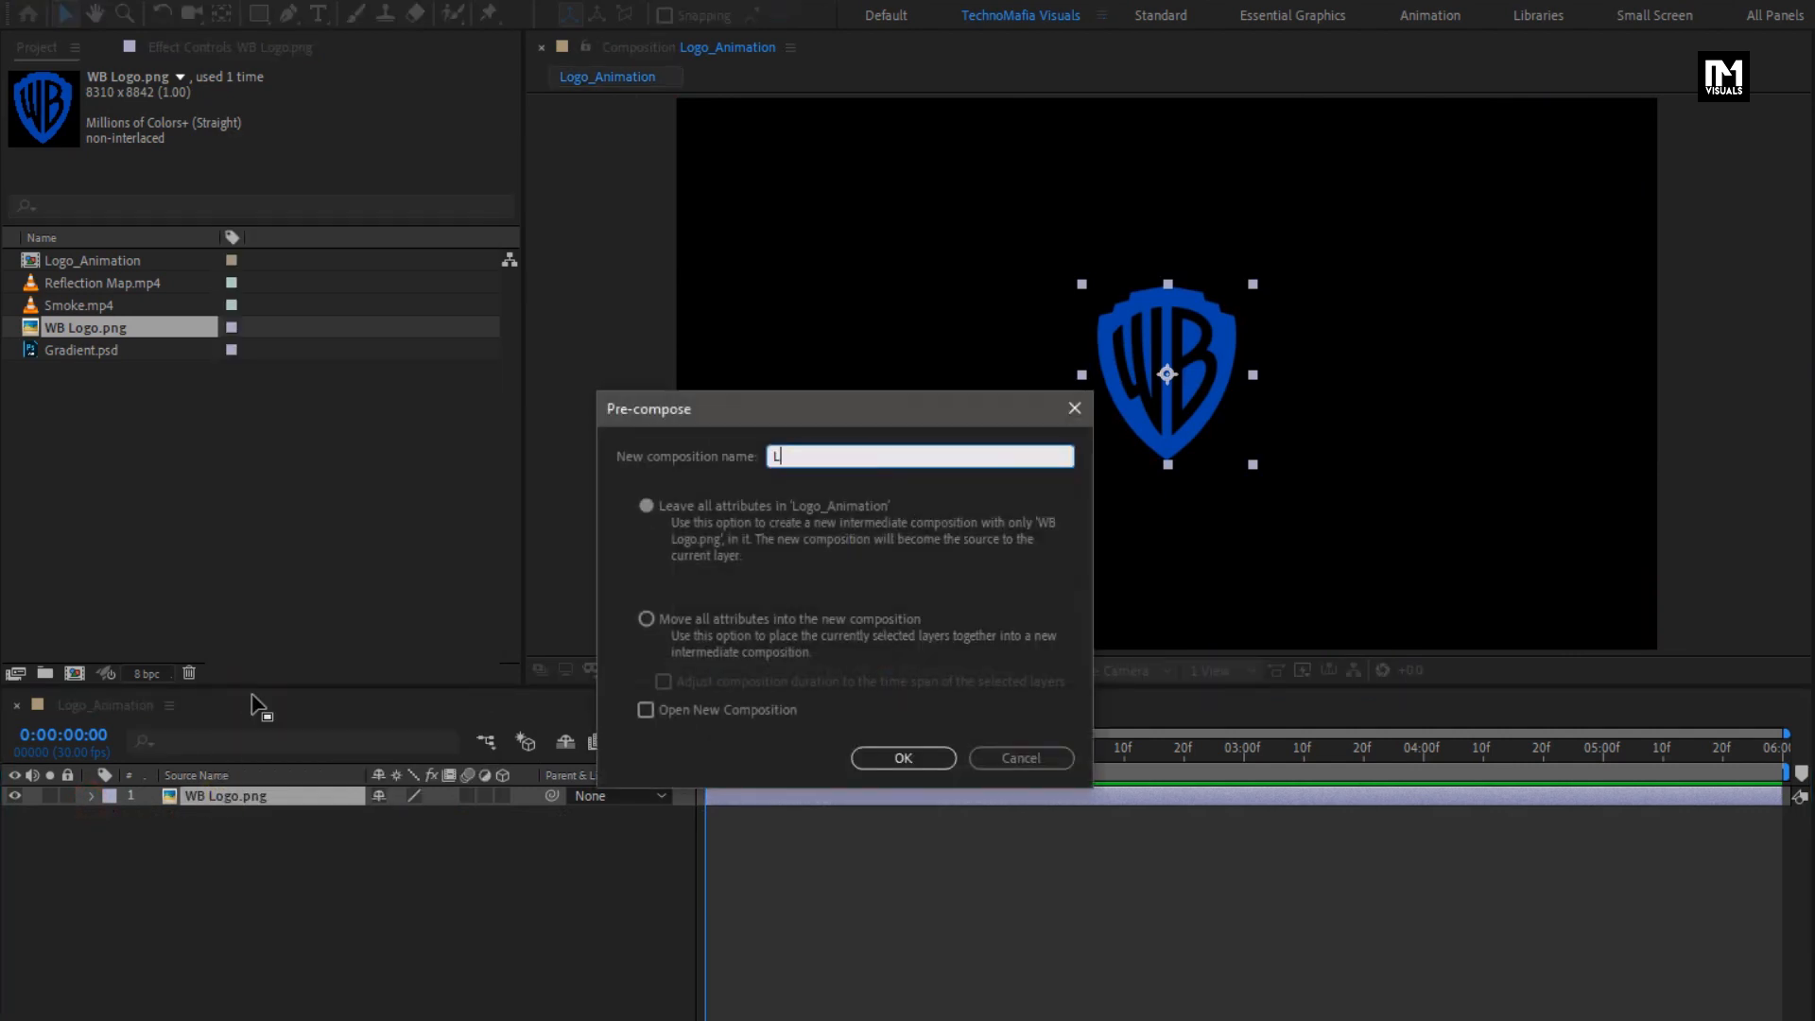
click(646, 619)
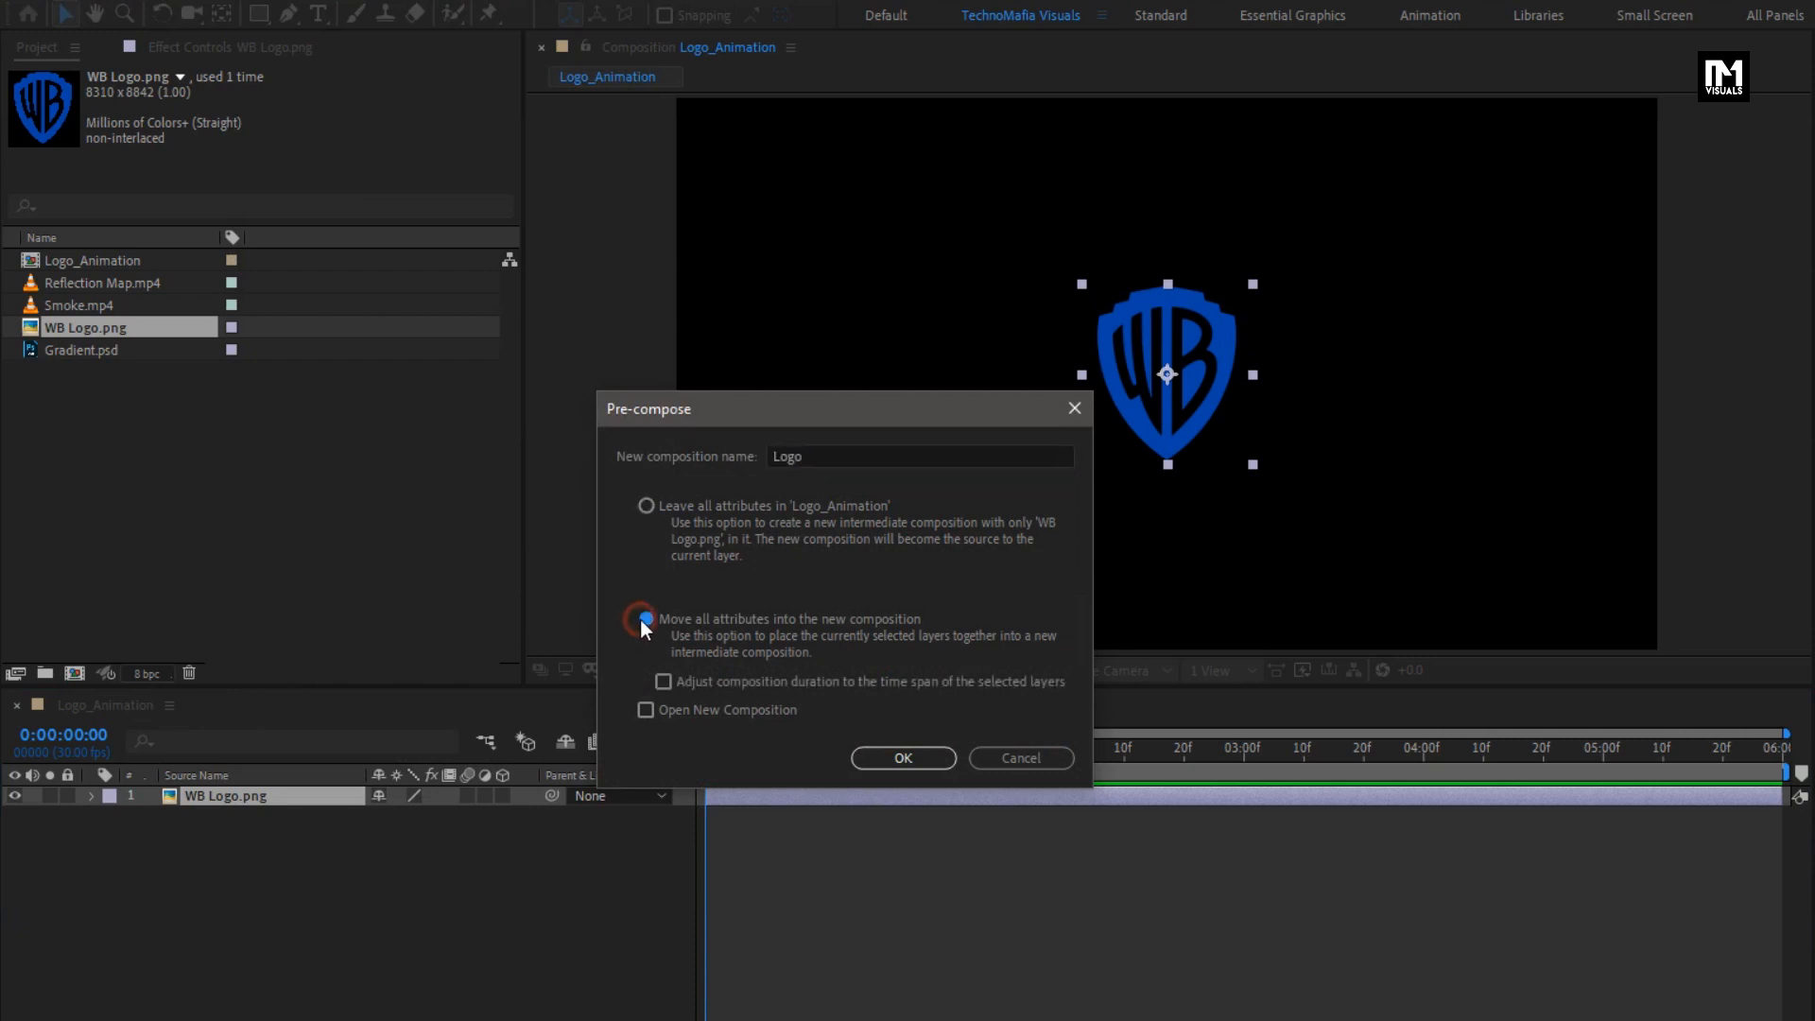
click(878, 759)
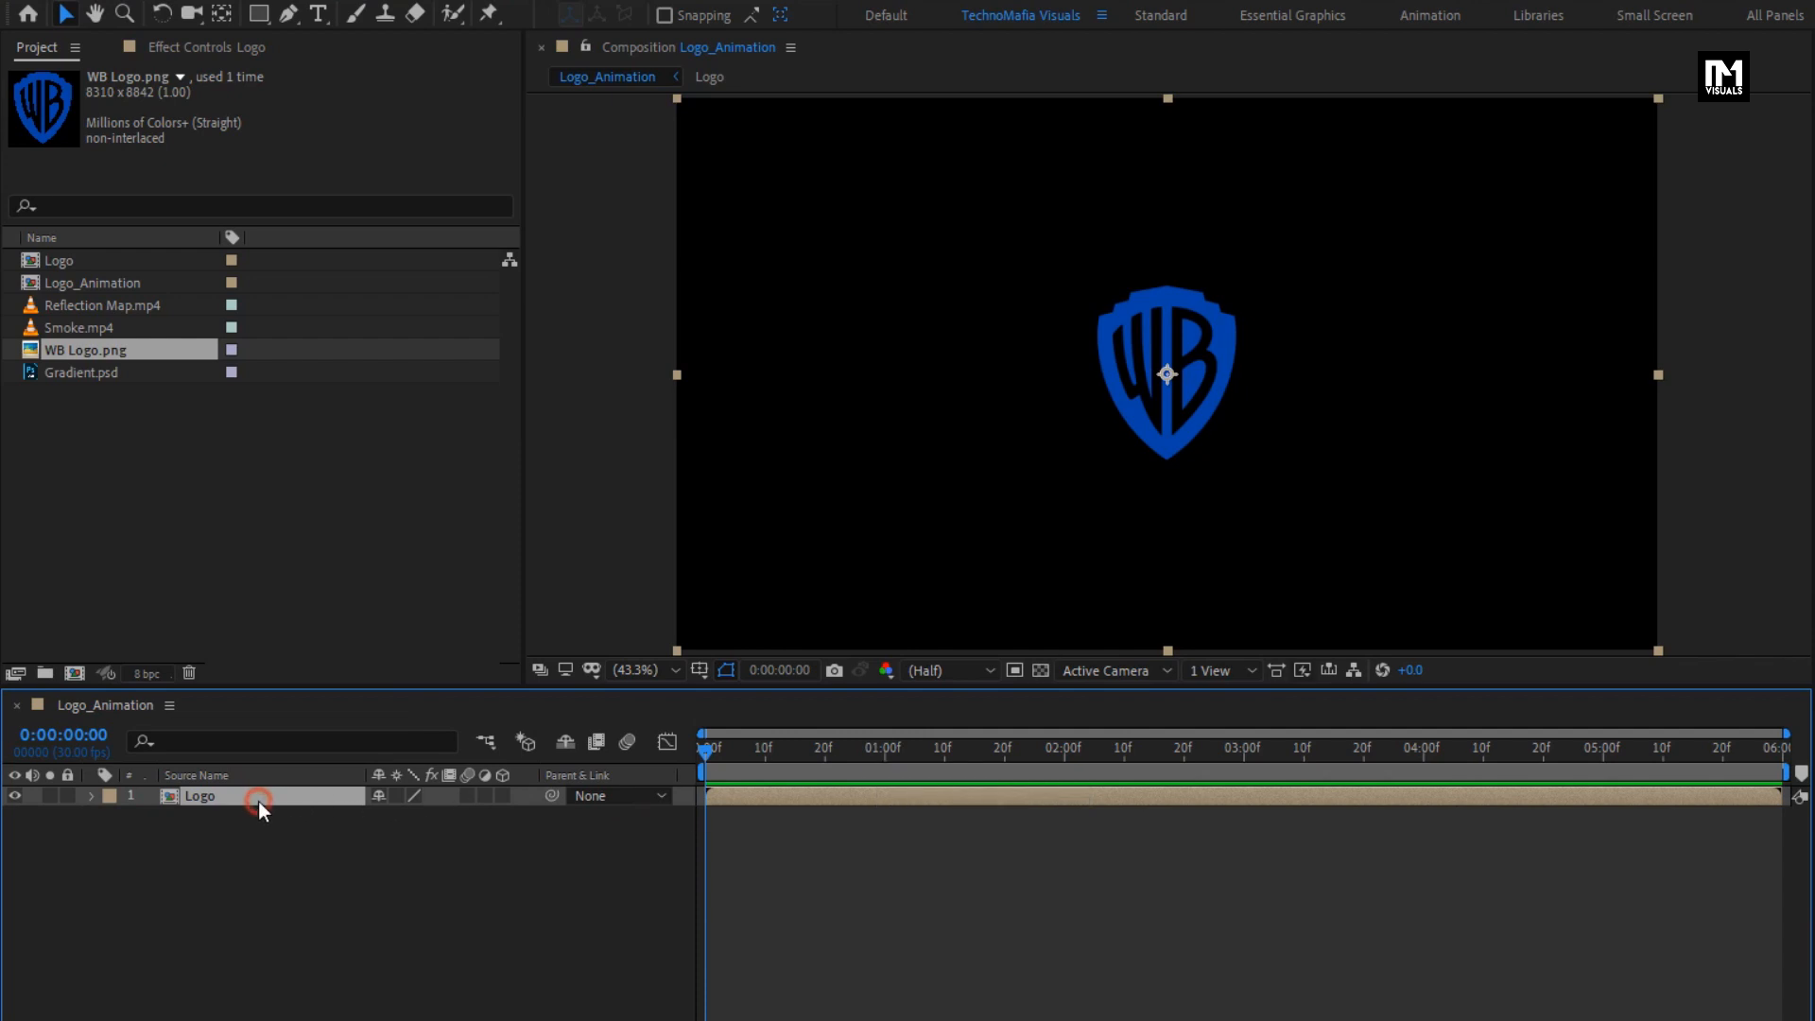
- Apply the Tint effect to the Logo layer and set Map White To to a mid grey
click(1567, 78)
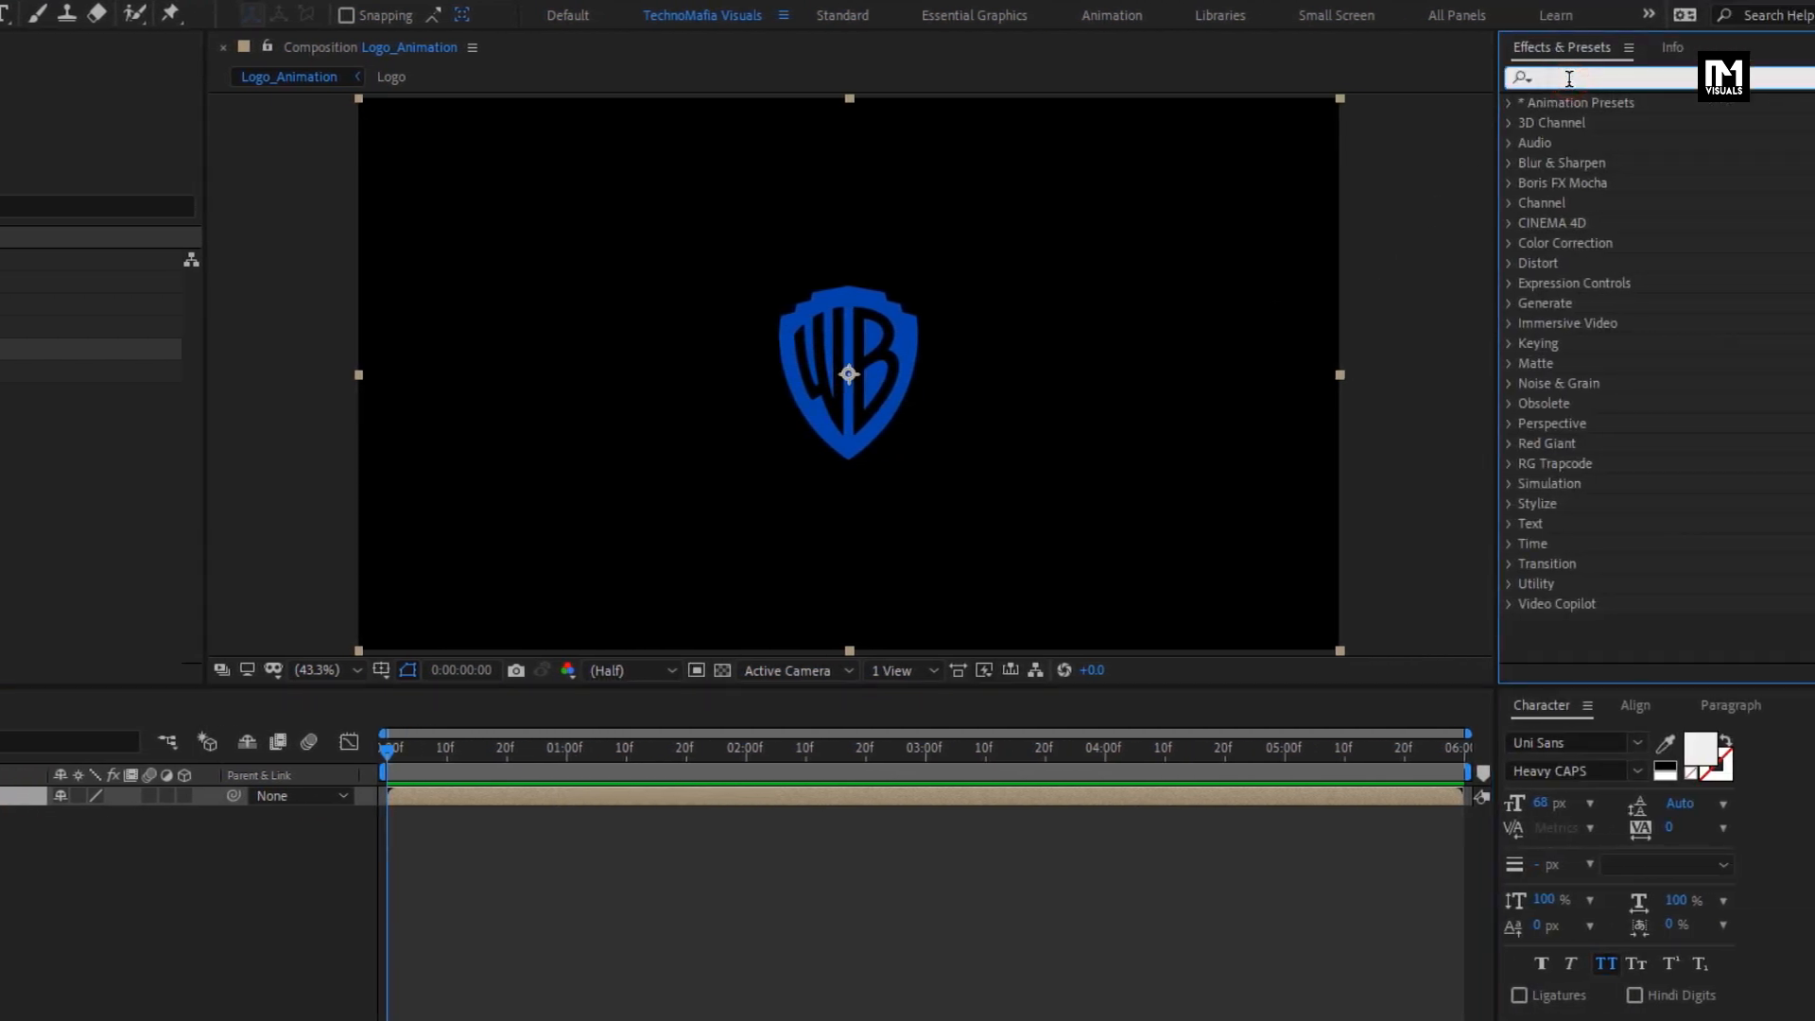
text(tint)
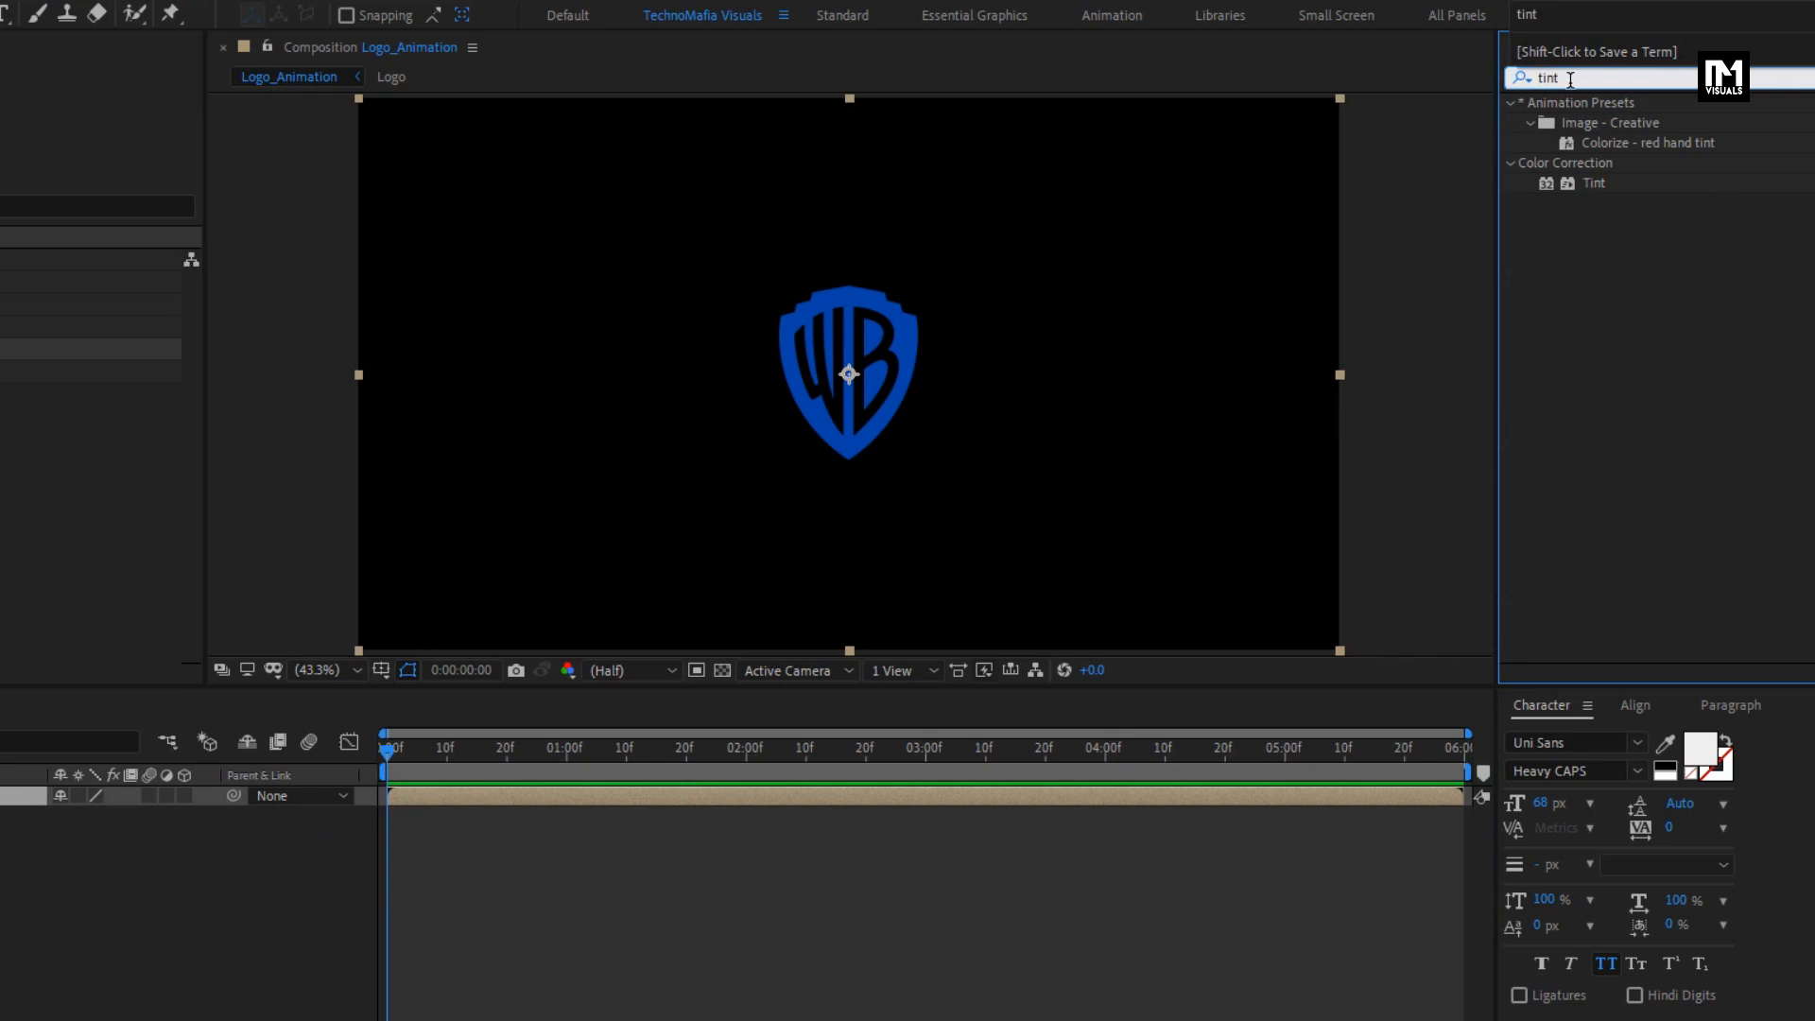
drag(1596, 185, 888, 349)
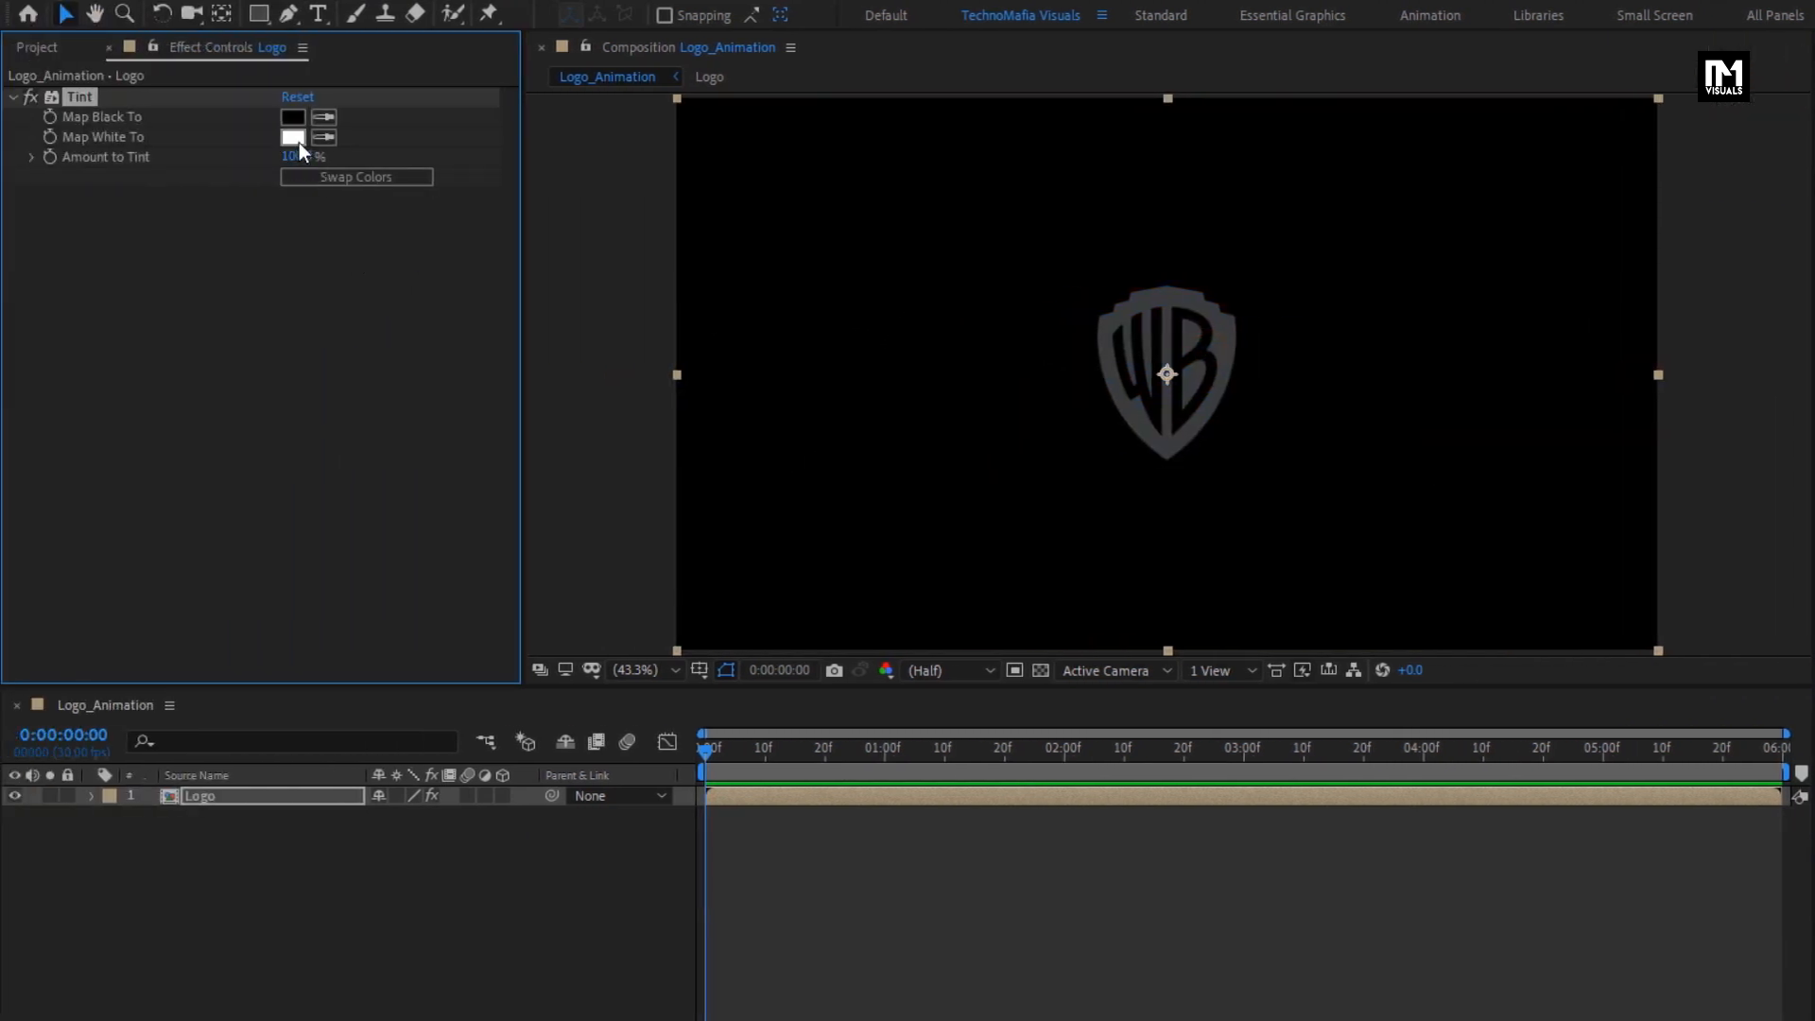
click(294, 138)
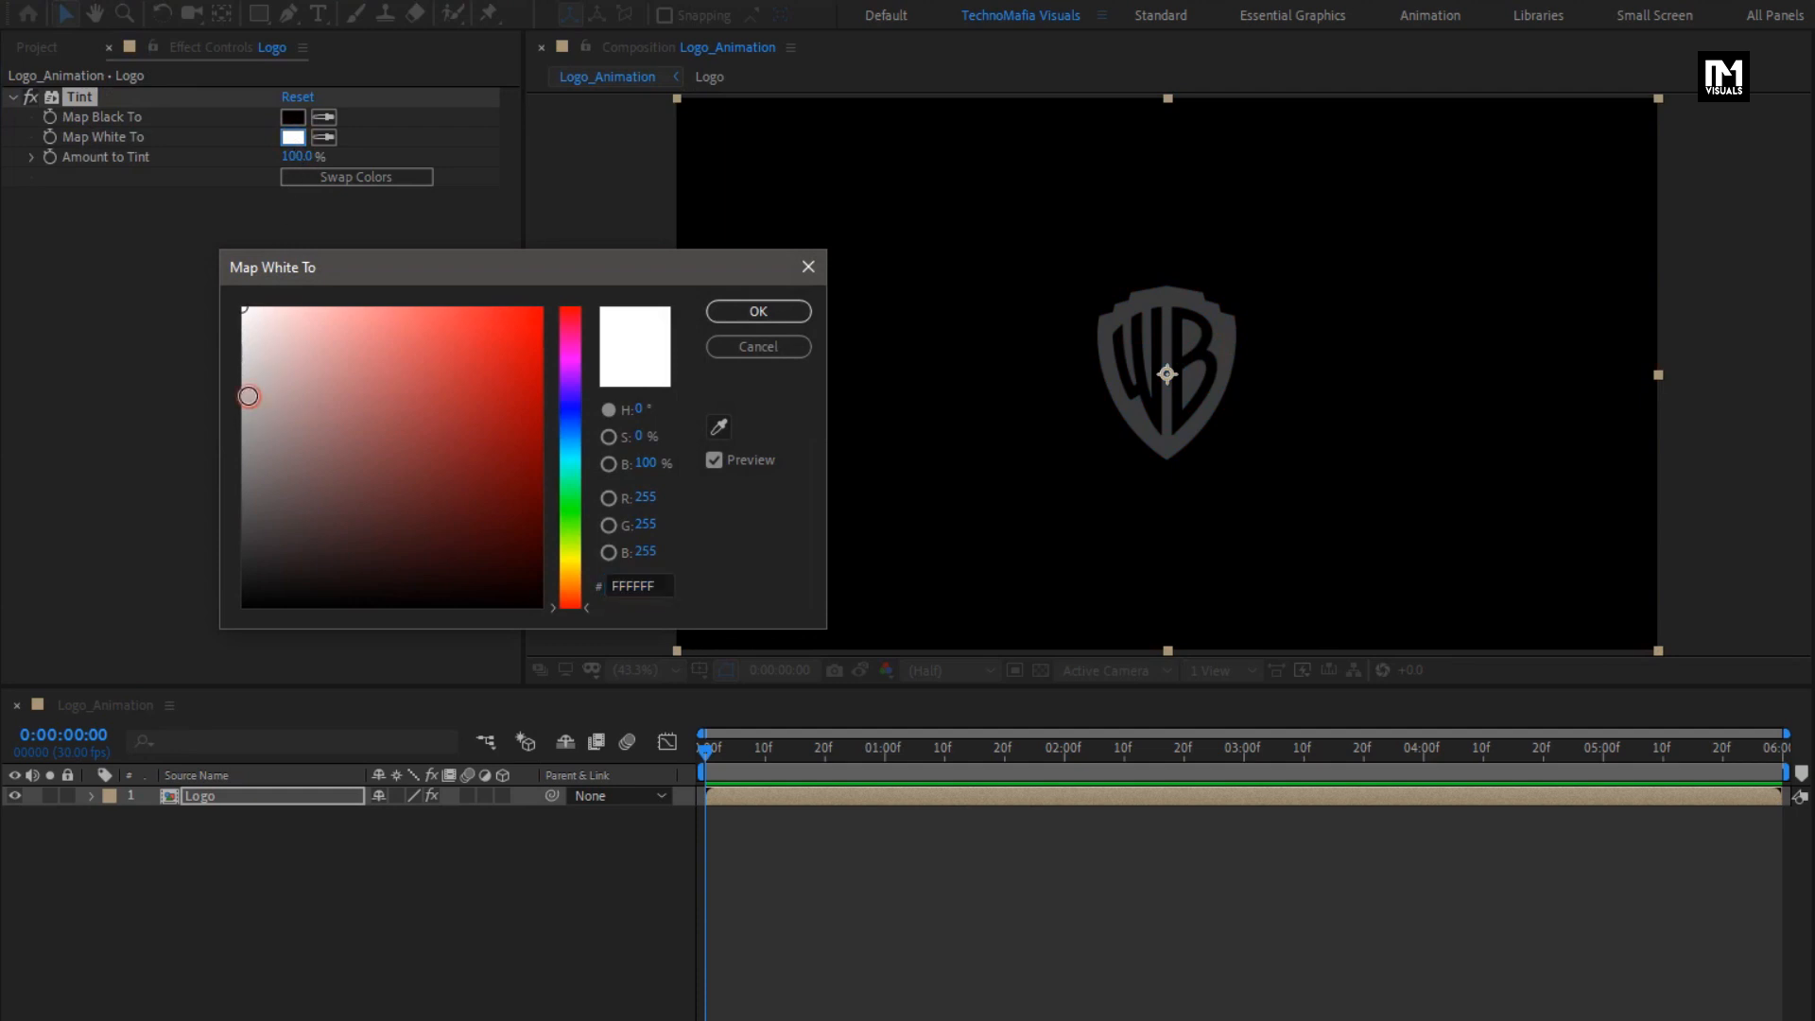
drag(248, 396, 245, 440)
click(728, 310)
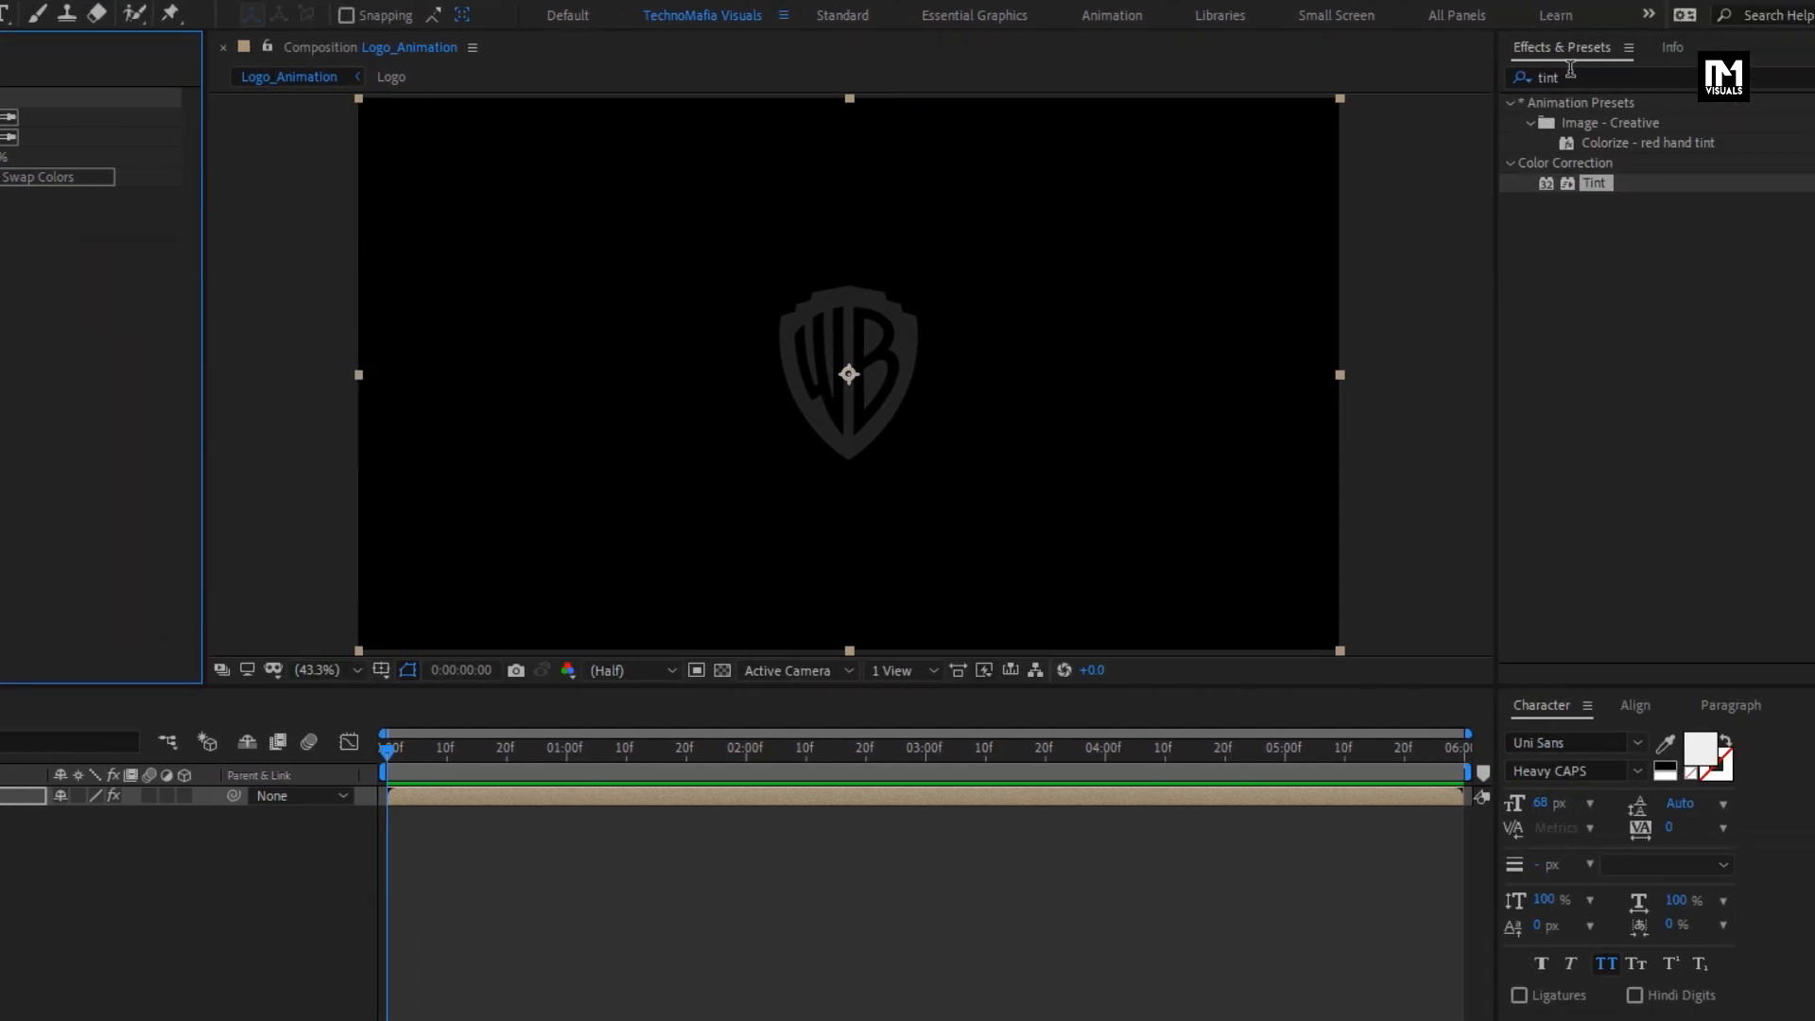
- Apply the Find Edges effect to the Logo layer and set Blend With Original to 80%
click(1586, 76)
click(1504, 81)
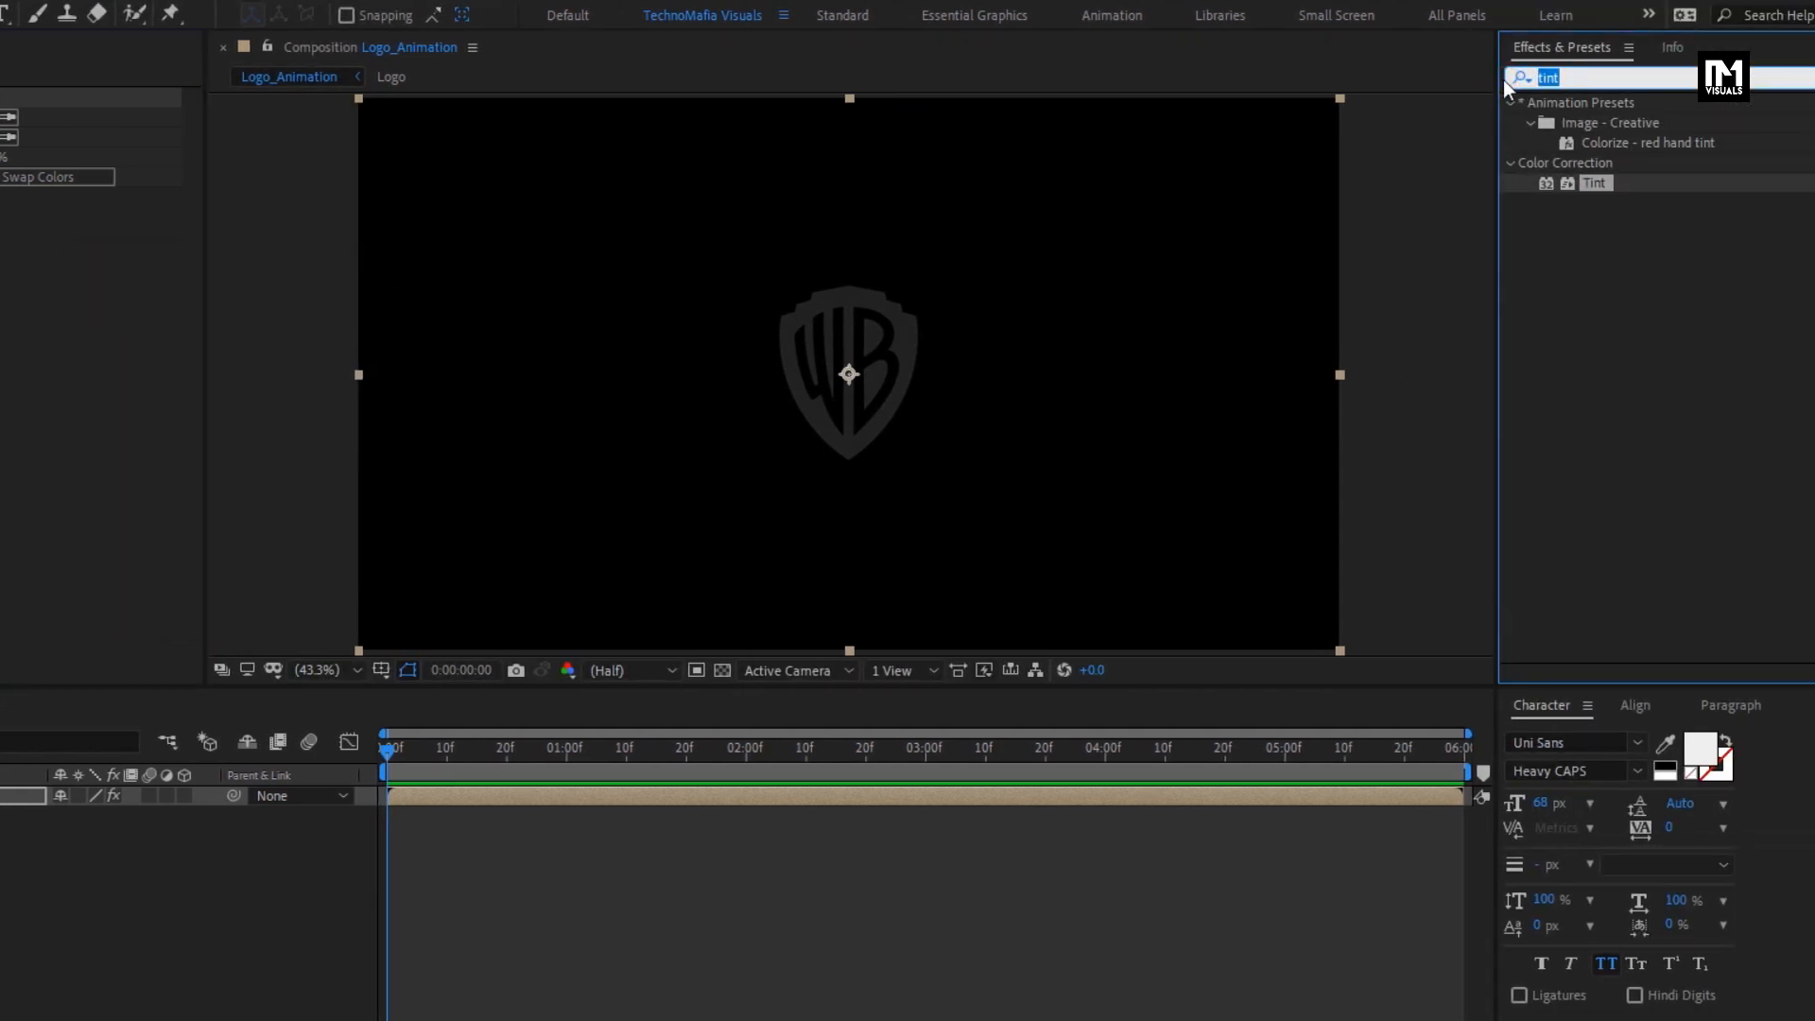
text(find)
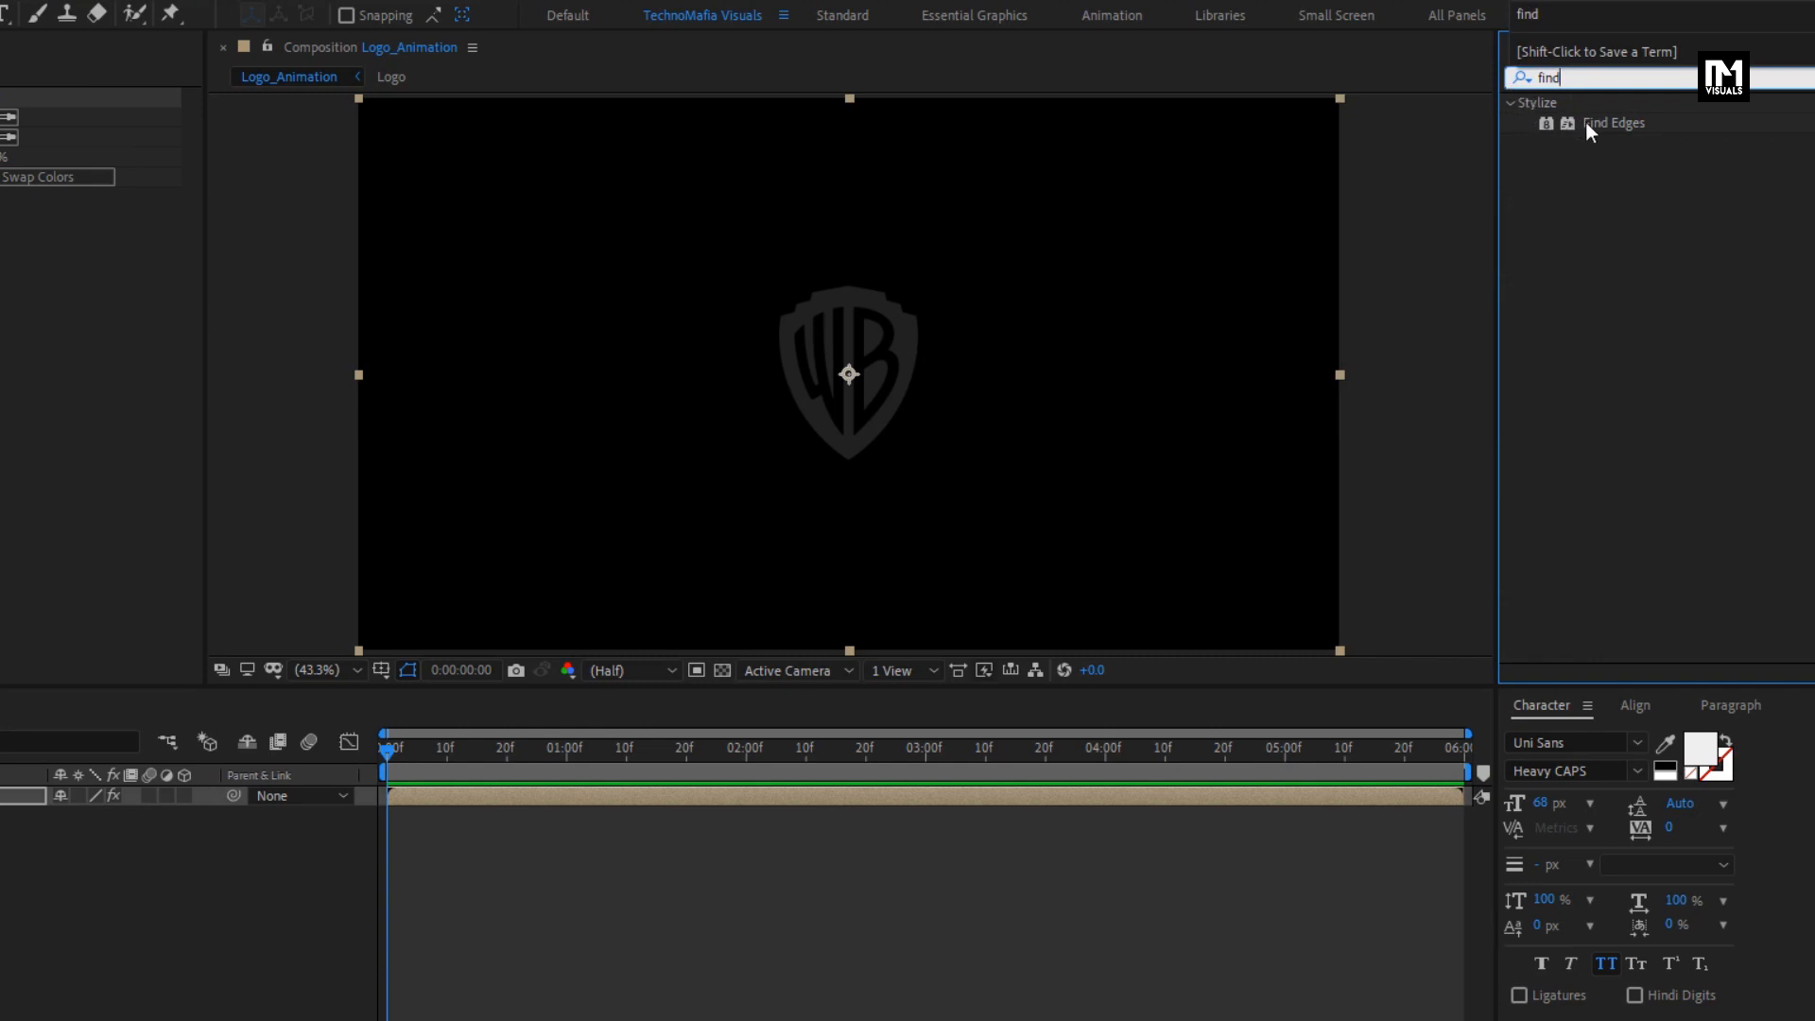
drag(1614, 123, 851, 334)
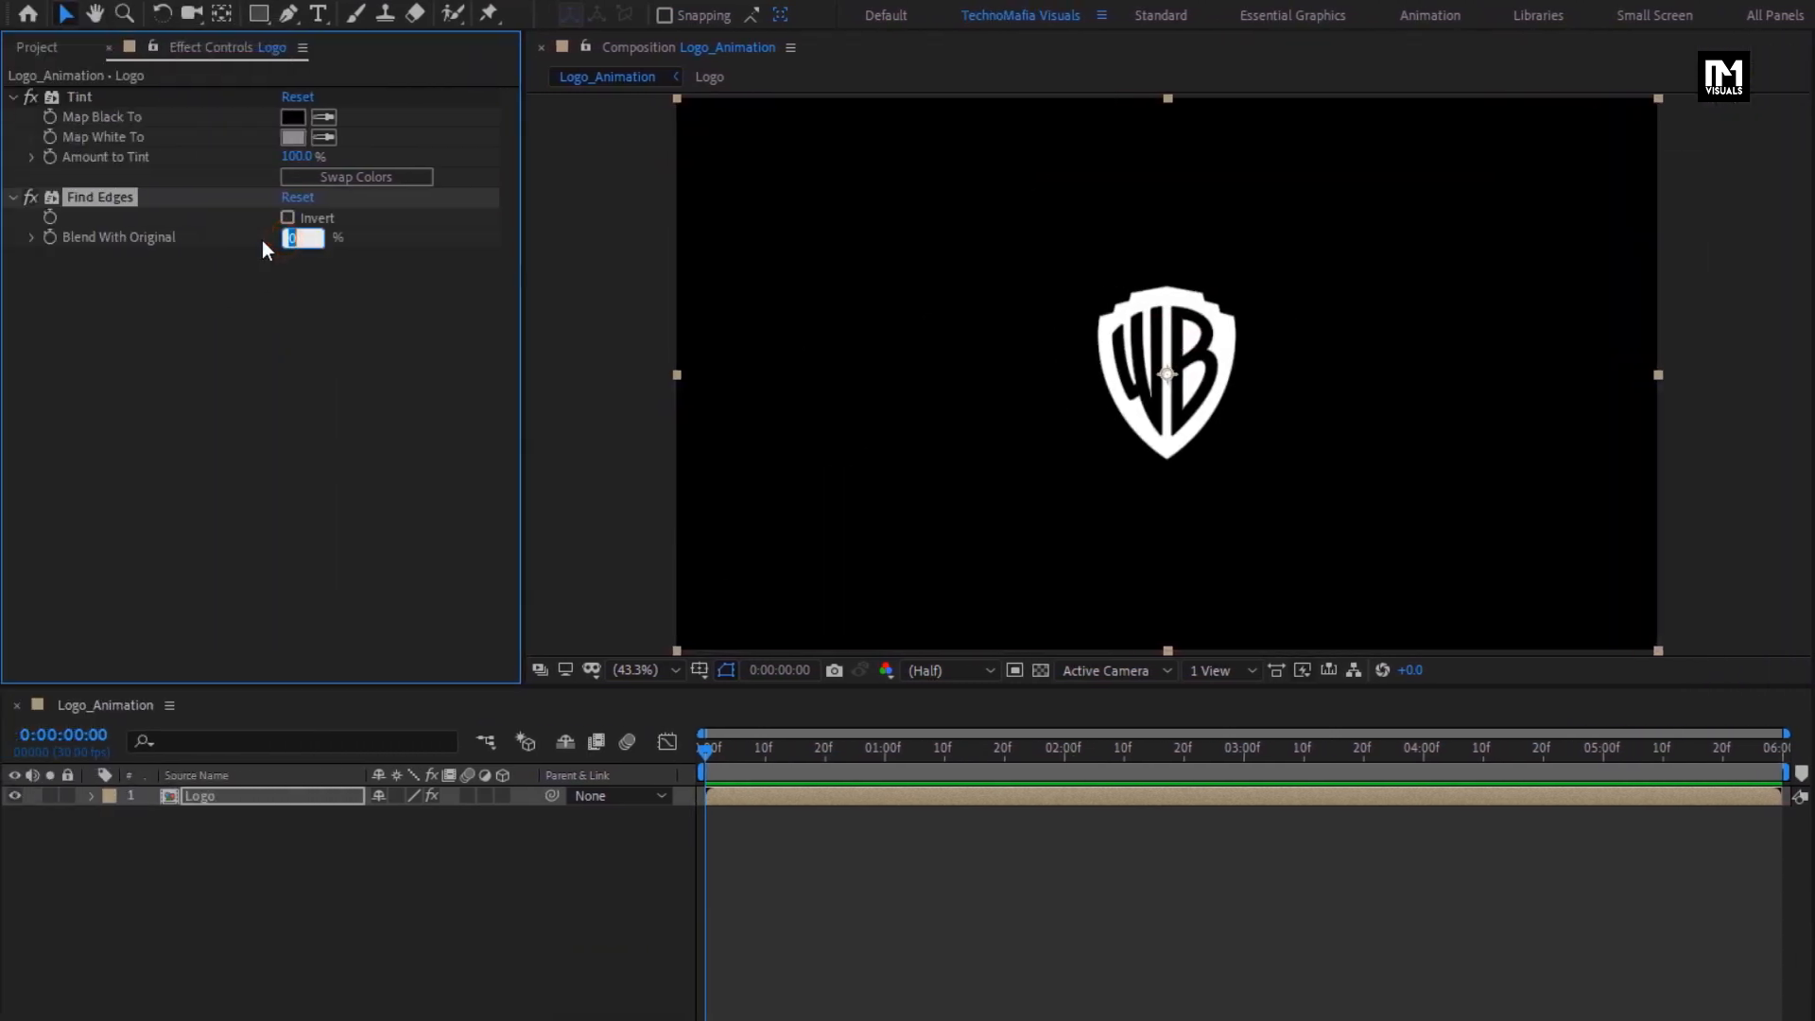
text(80)
key(Return)
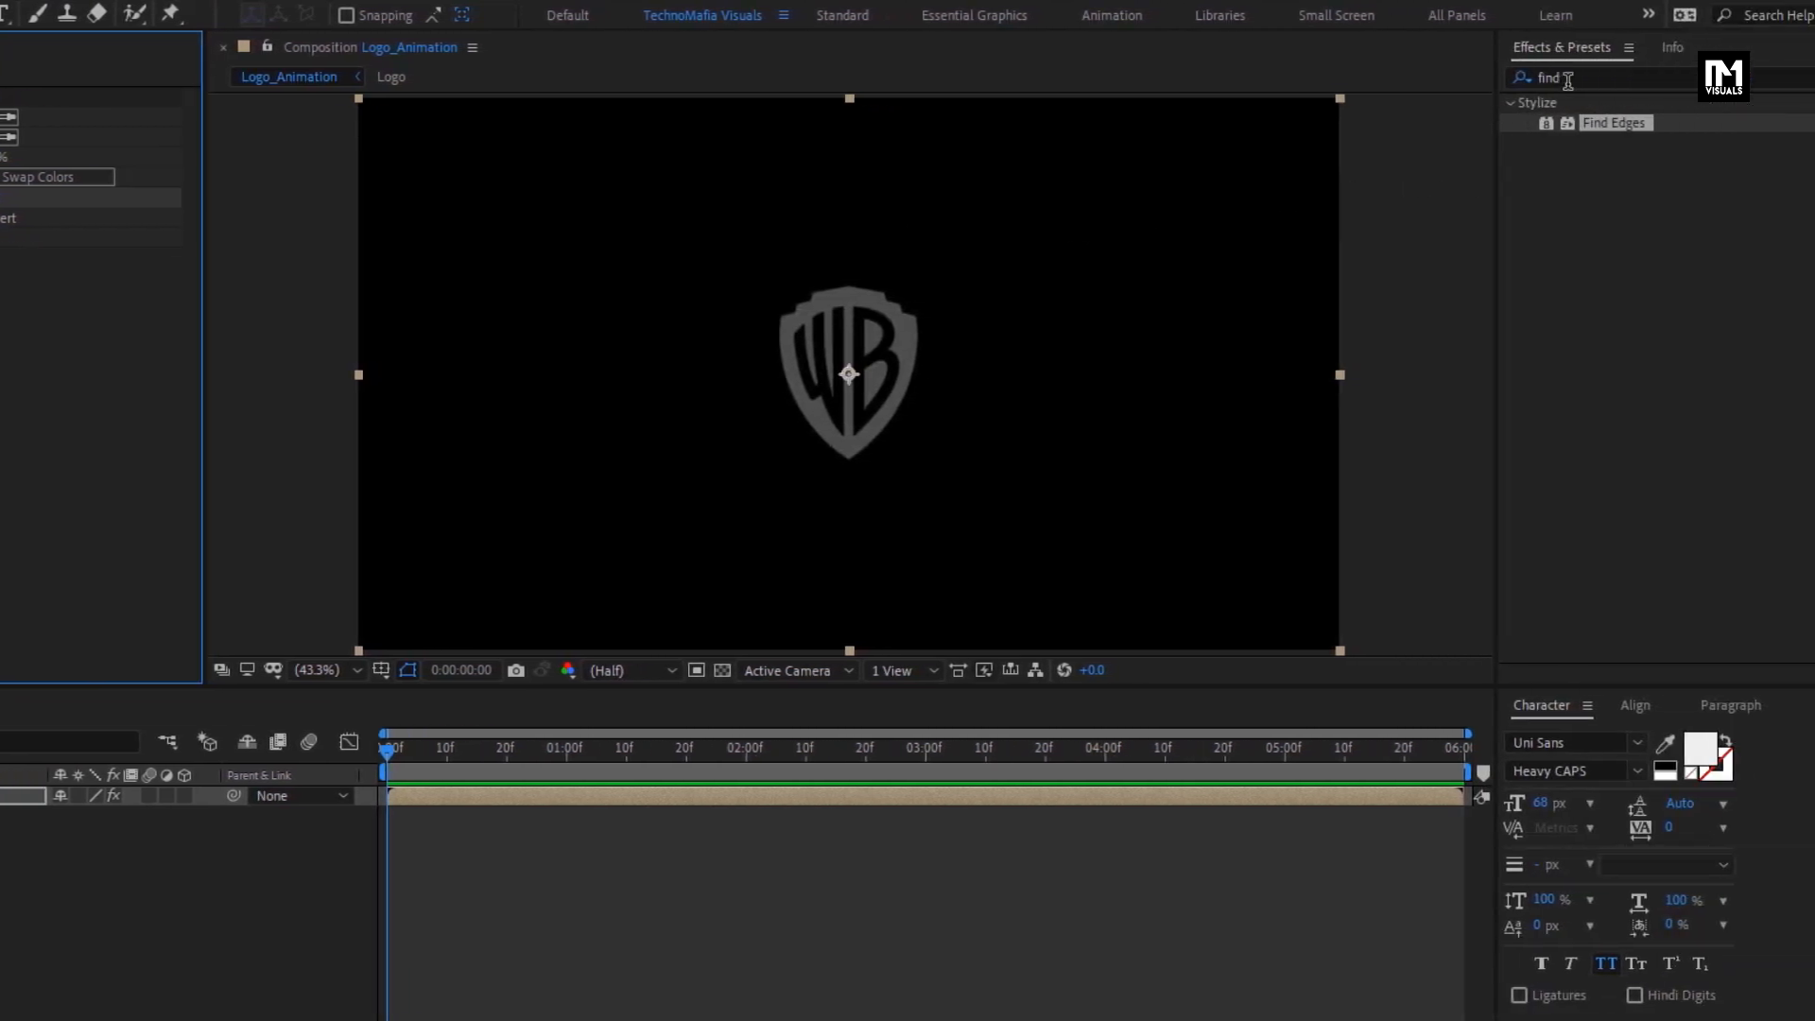
- Apply Fast Box Blur to the Logo layer with a Blur Radius of 1 and Iterations of 1
double_click(1568, 80)
text(box)
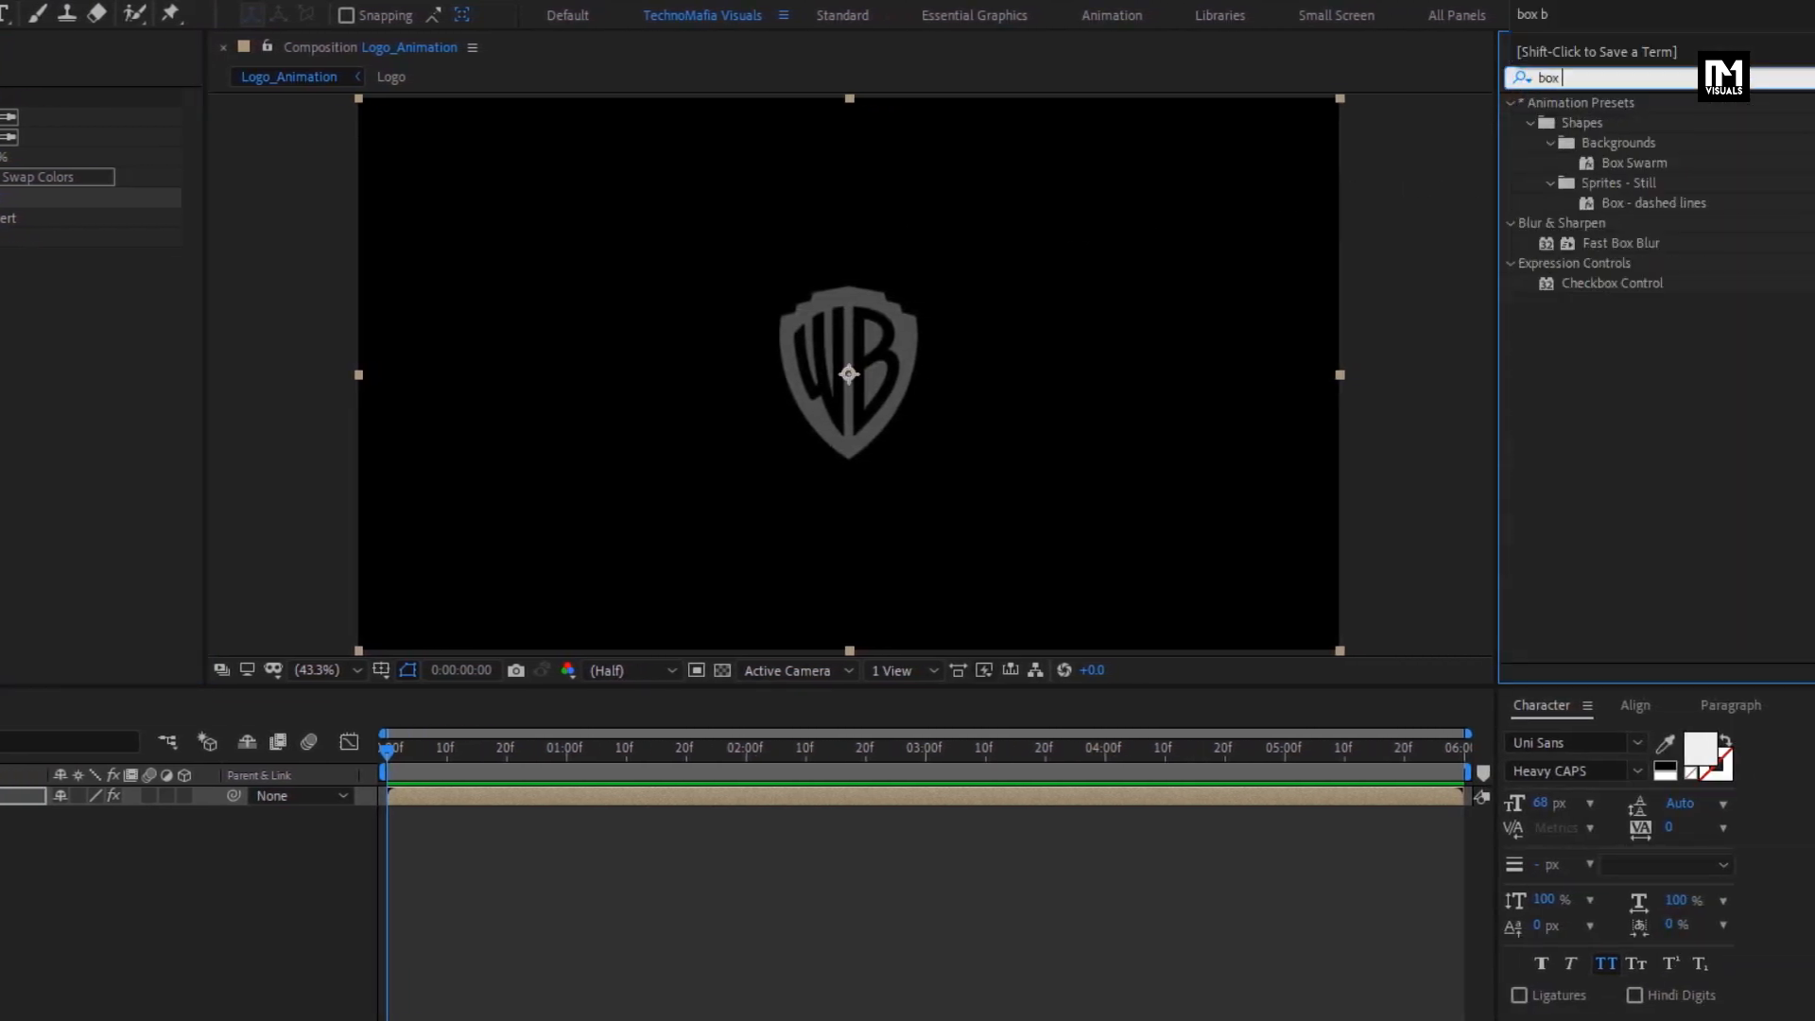
click(1597, 249)
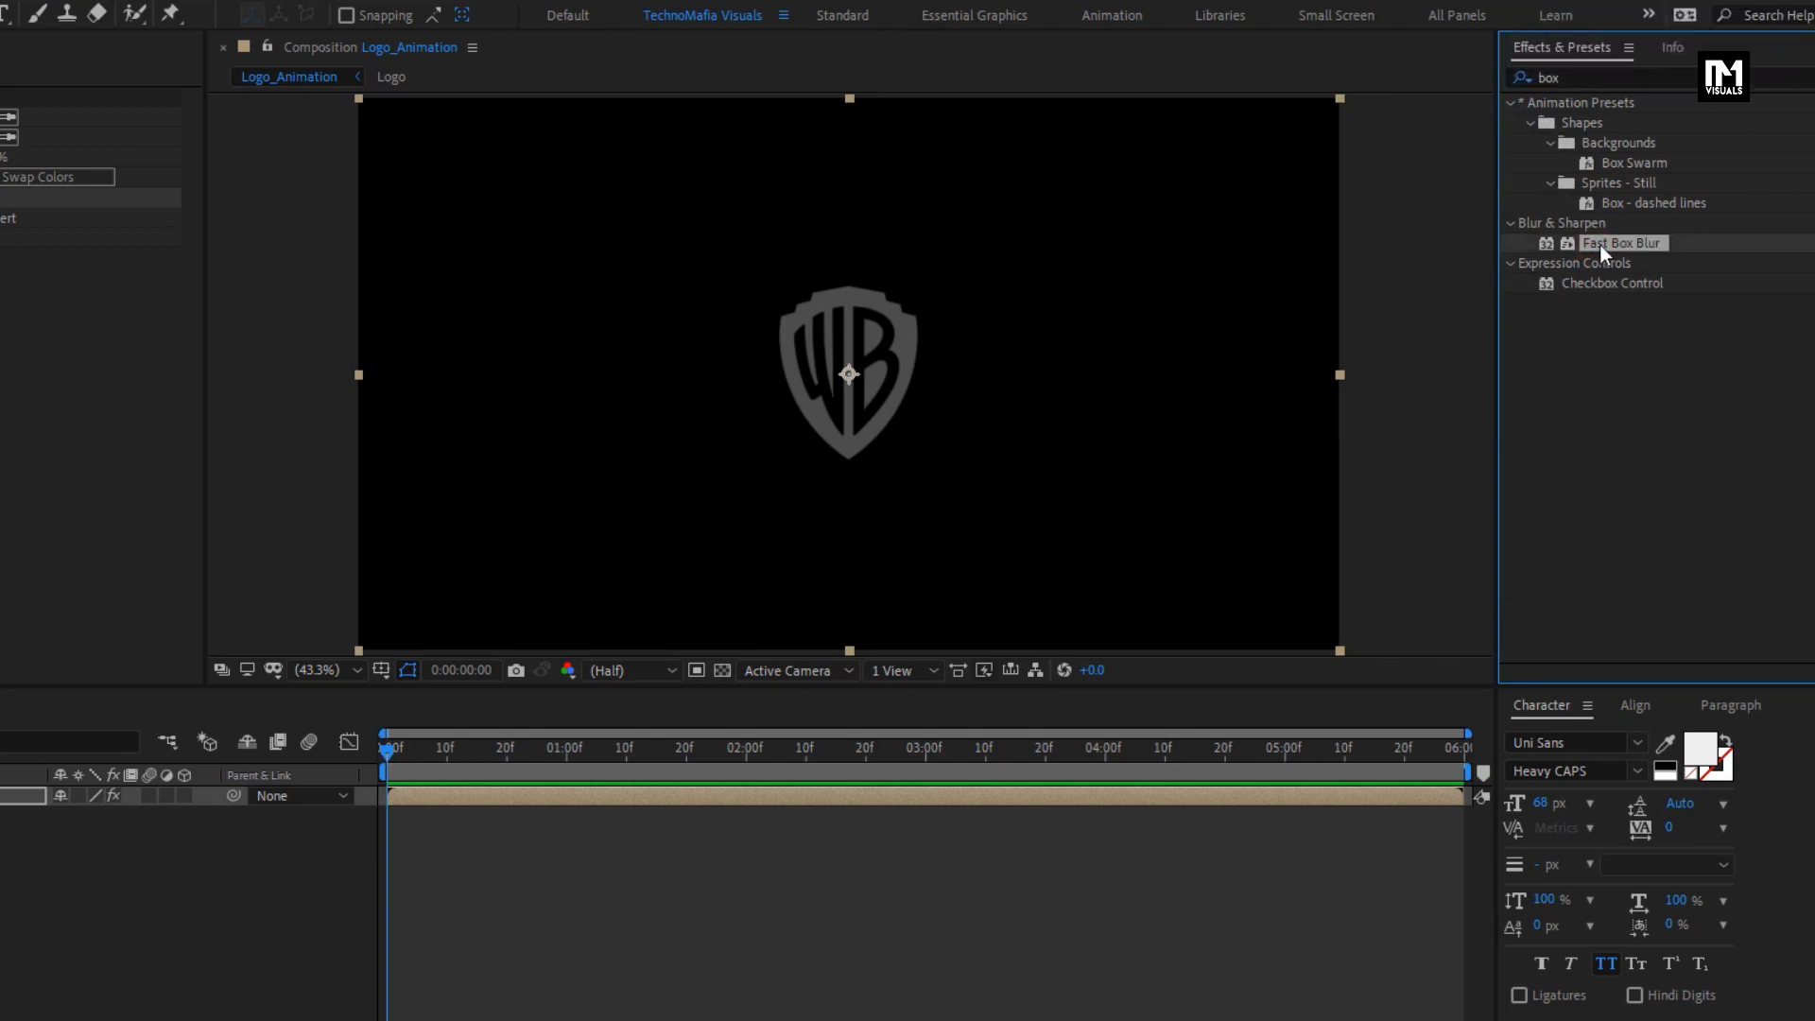
drag(1599, 246, 894, 348)
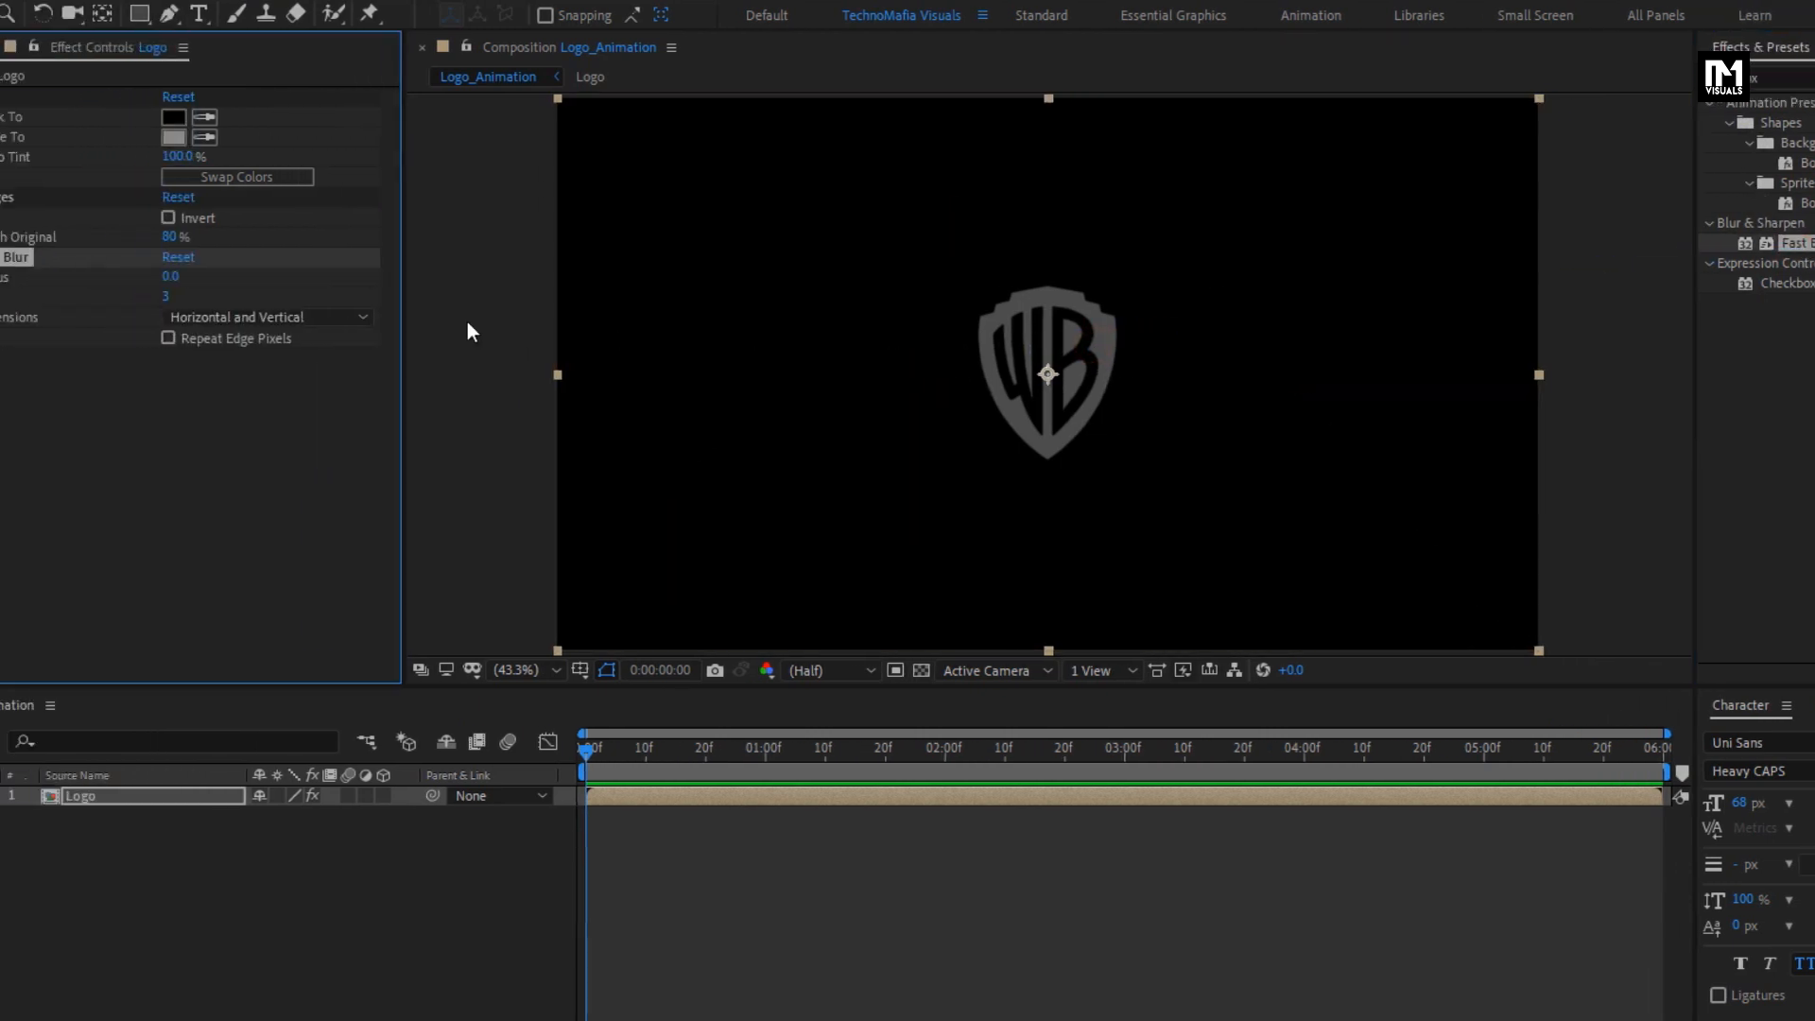
click(294, 279)
text(1)
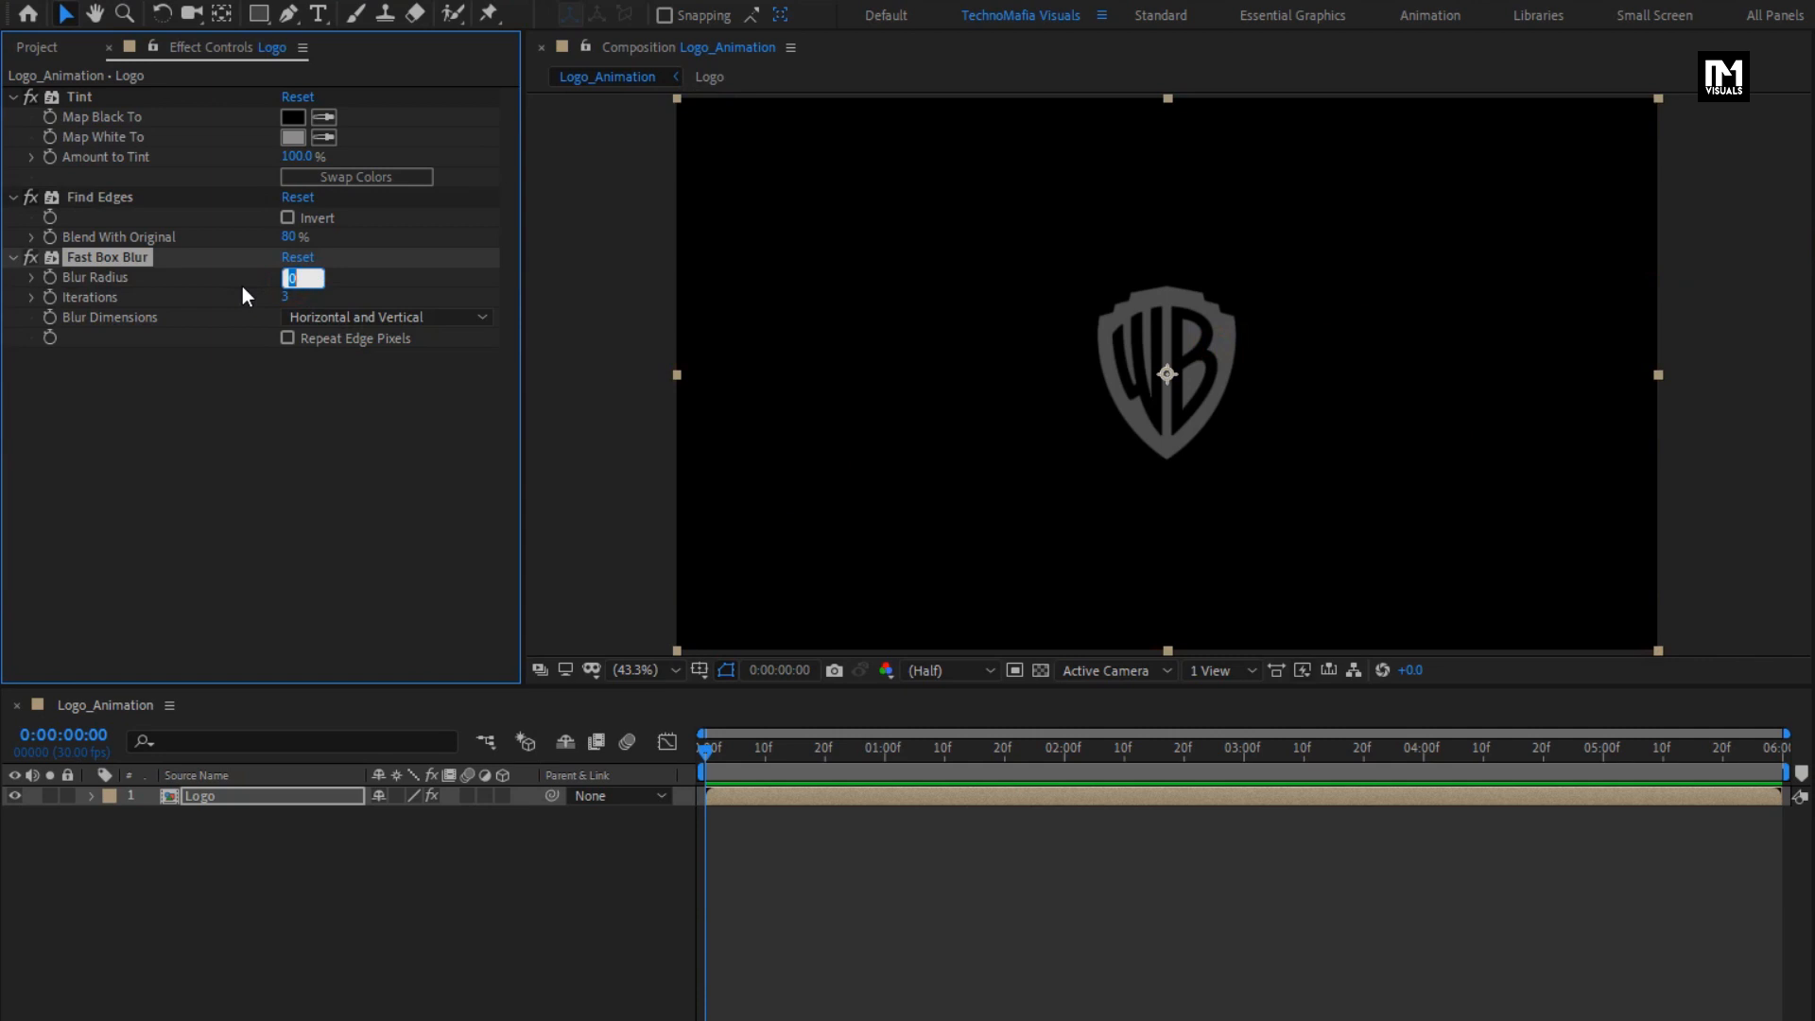
key(Return)
click(284, 298)
text(1)
key(Return)
- Pre-compose the Logo layer with its effects as Logo_map, moving all attributes into the new composition
click(214, 795)
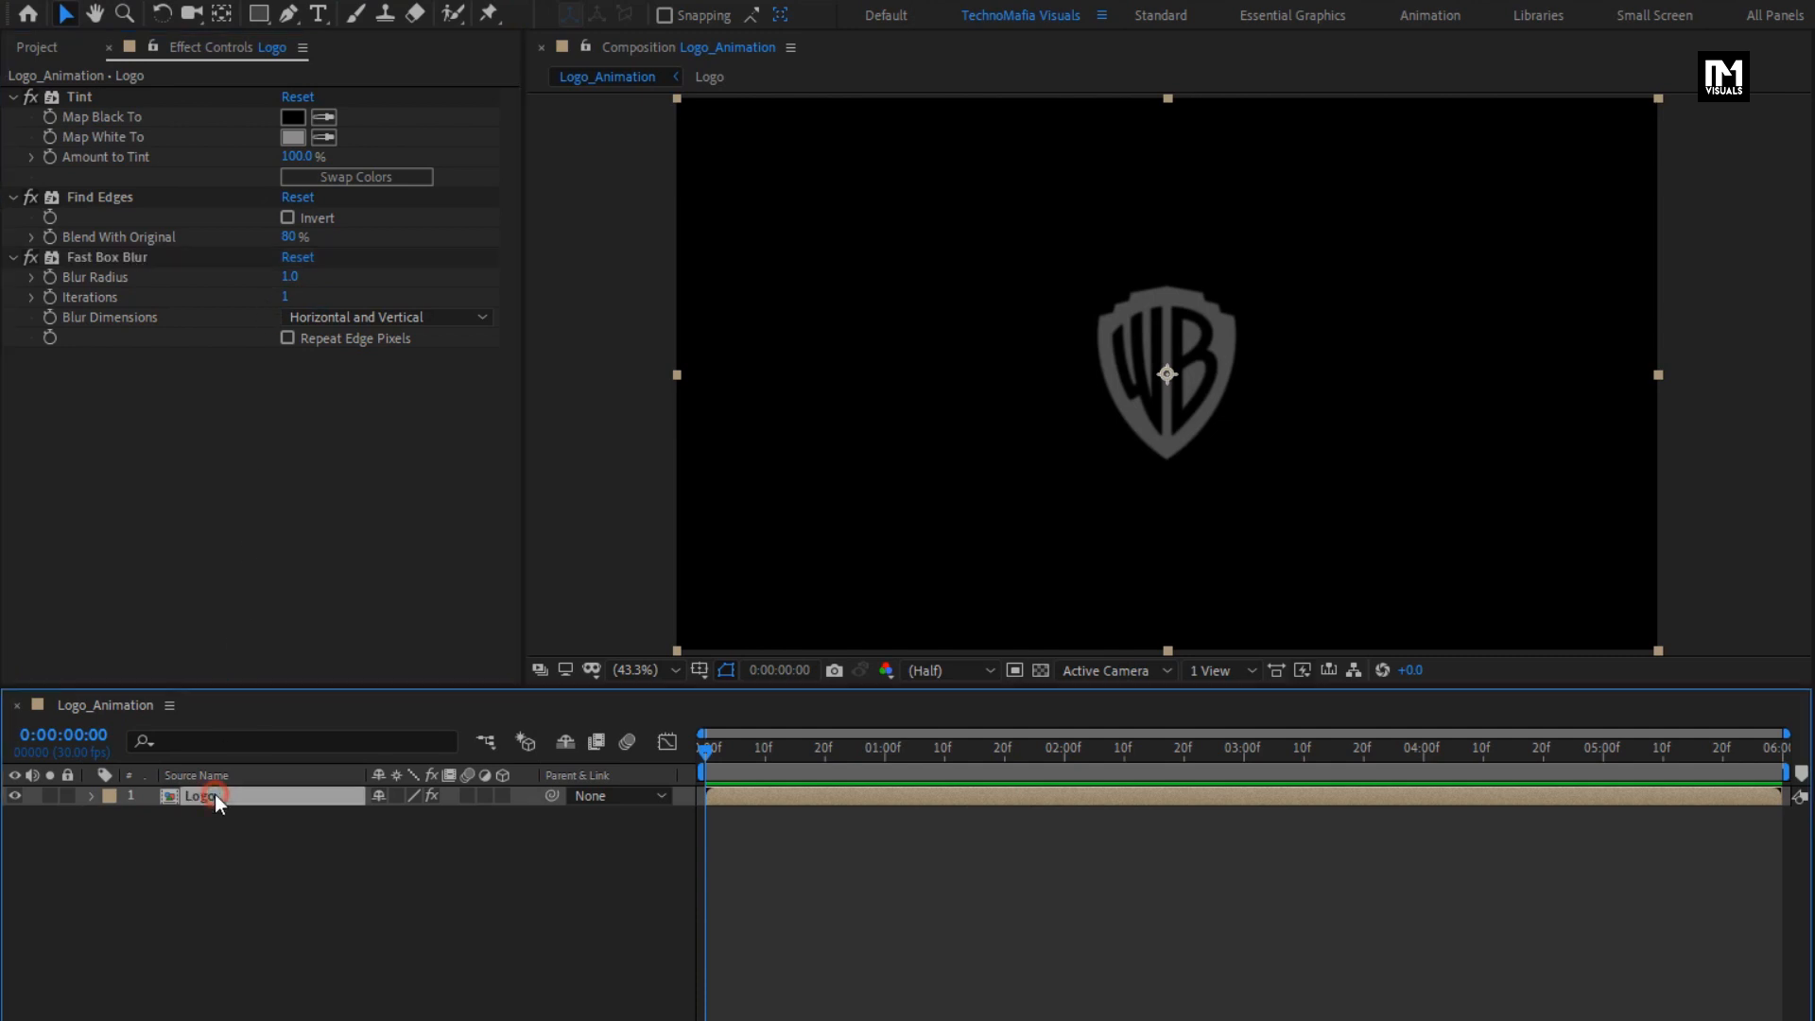
right_click(213, 792)
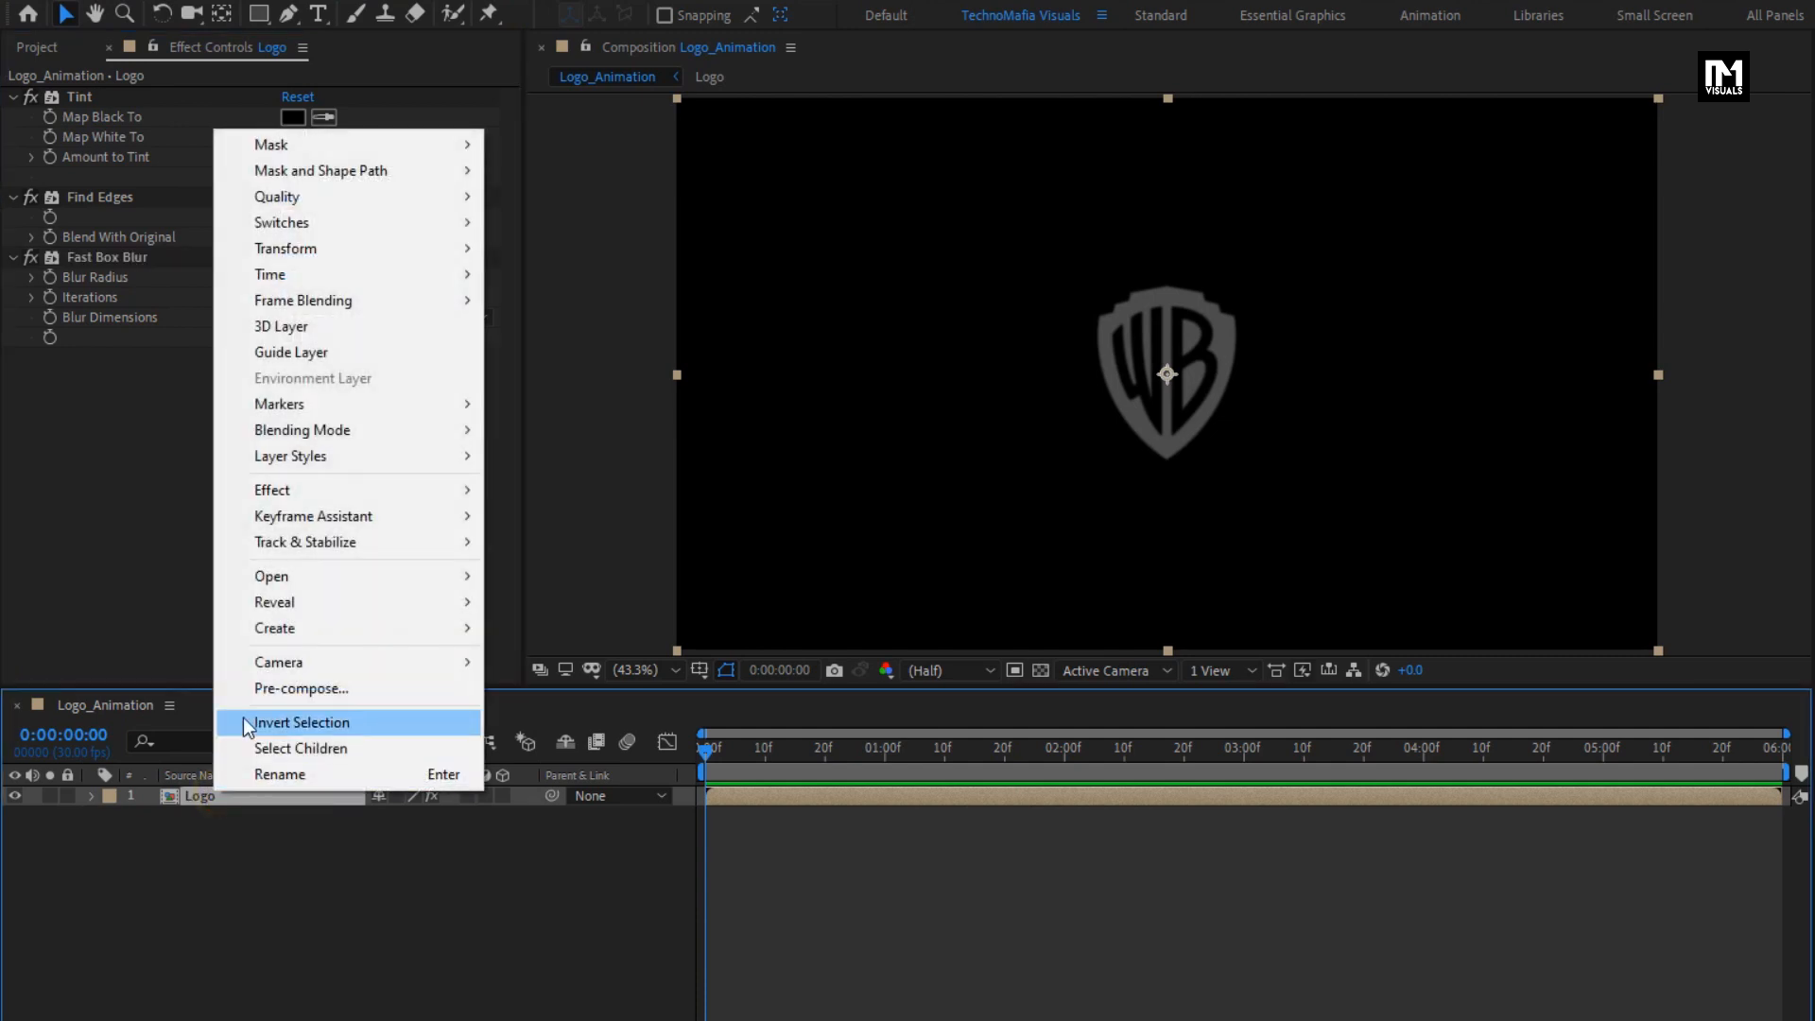
click(252, 694)
text(Logo)
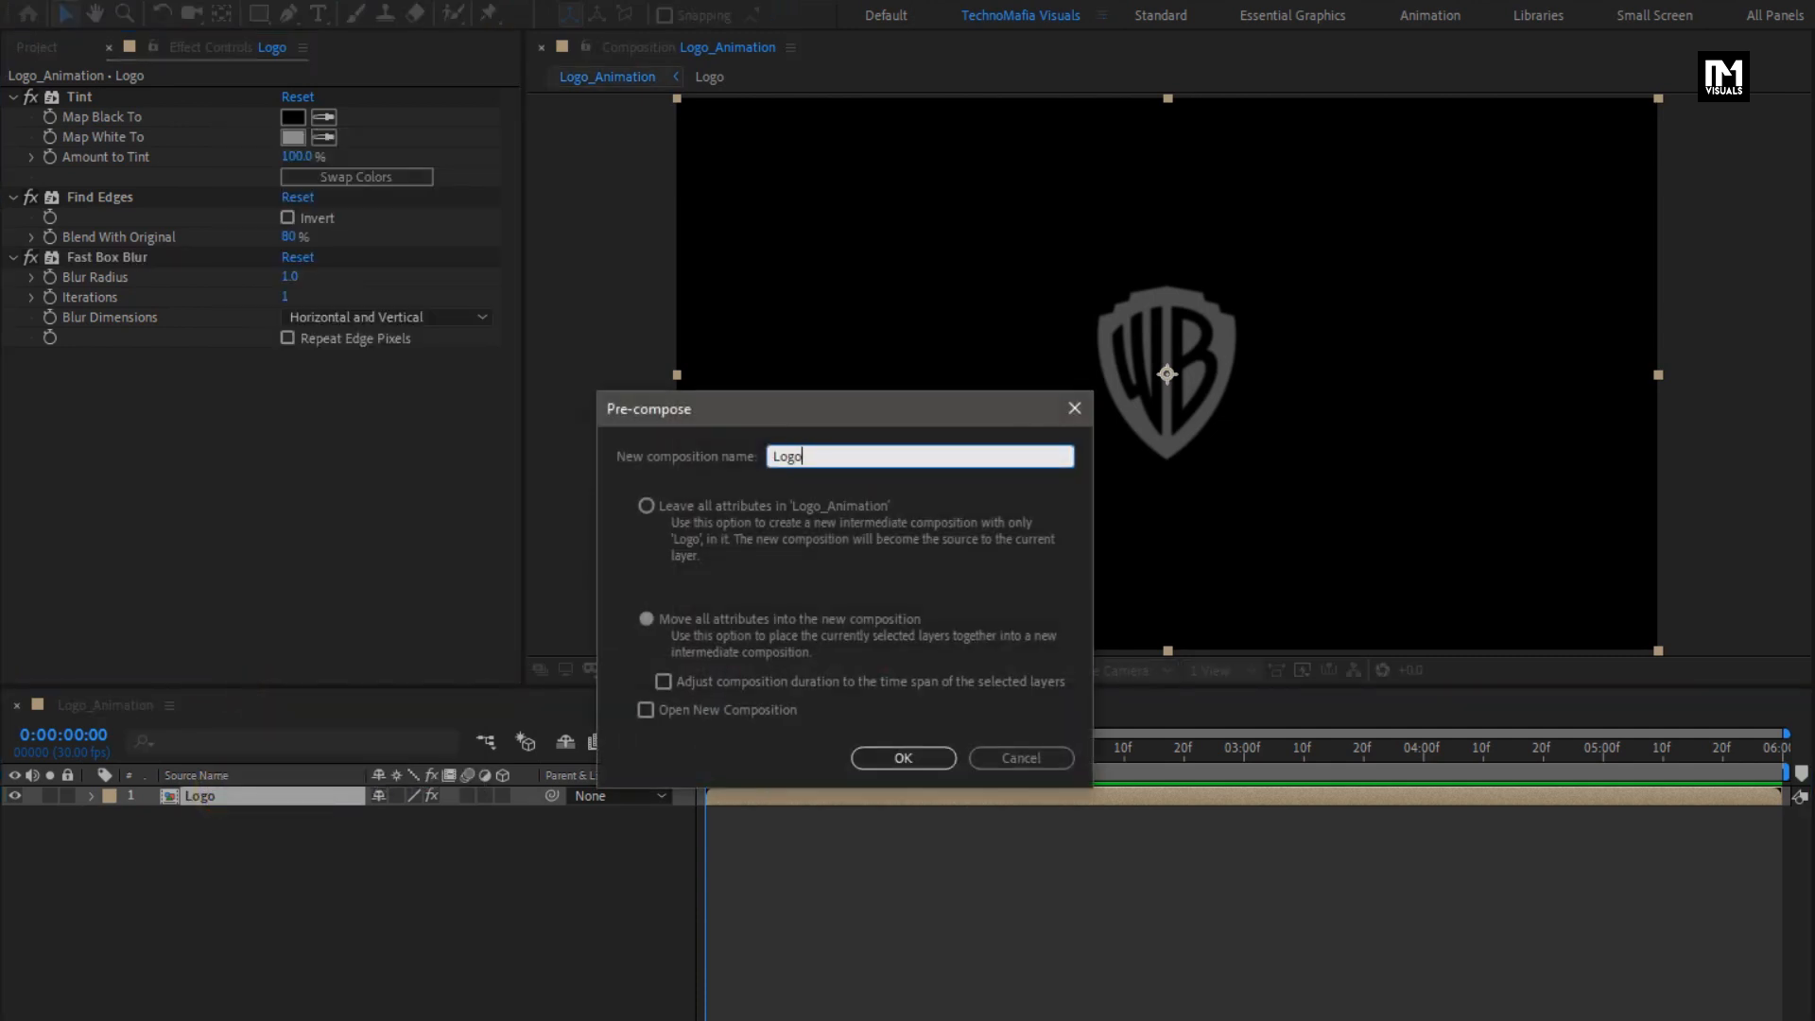
text(_map)
click(884, 759)
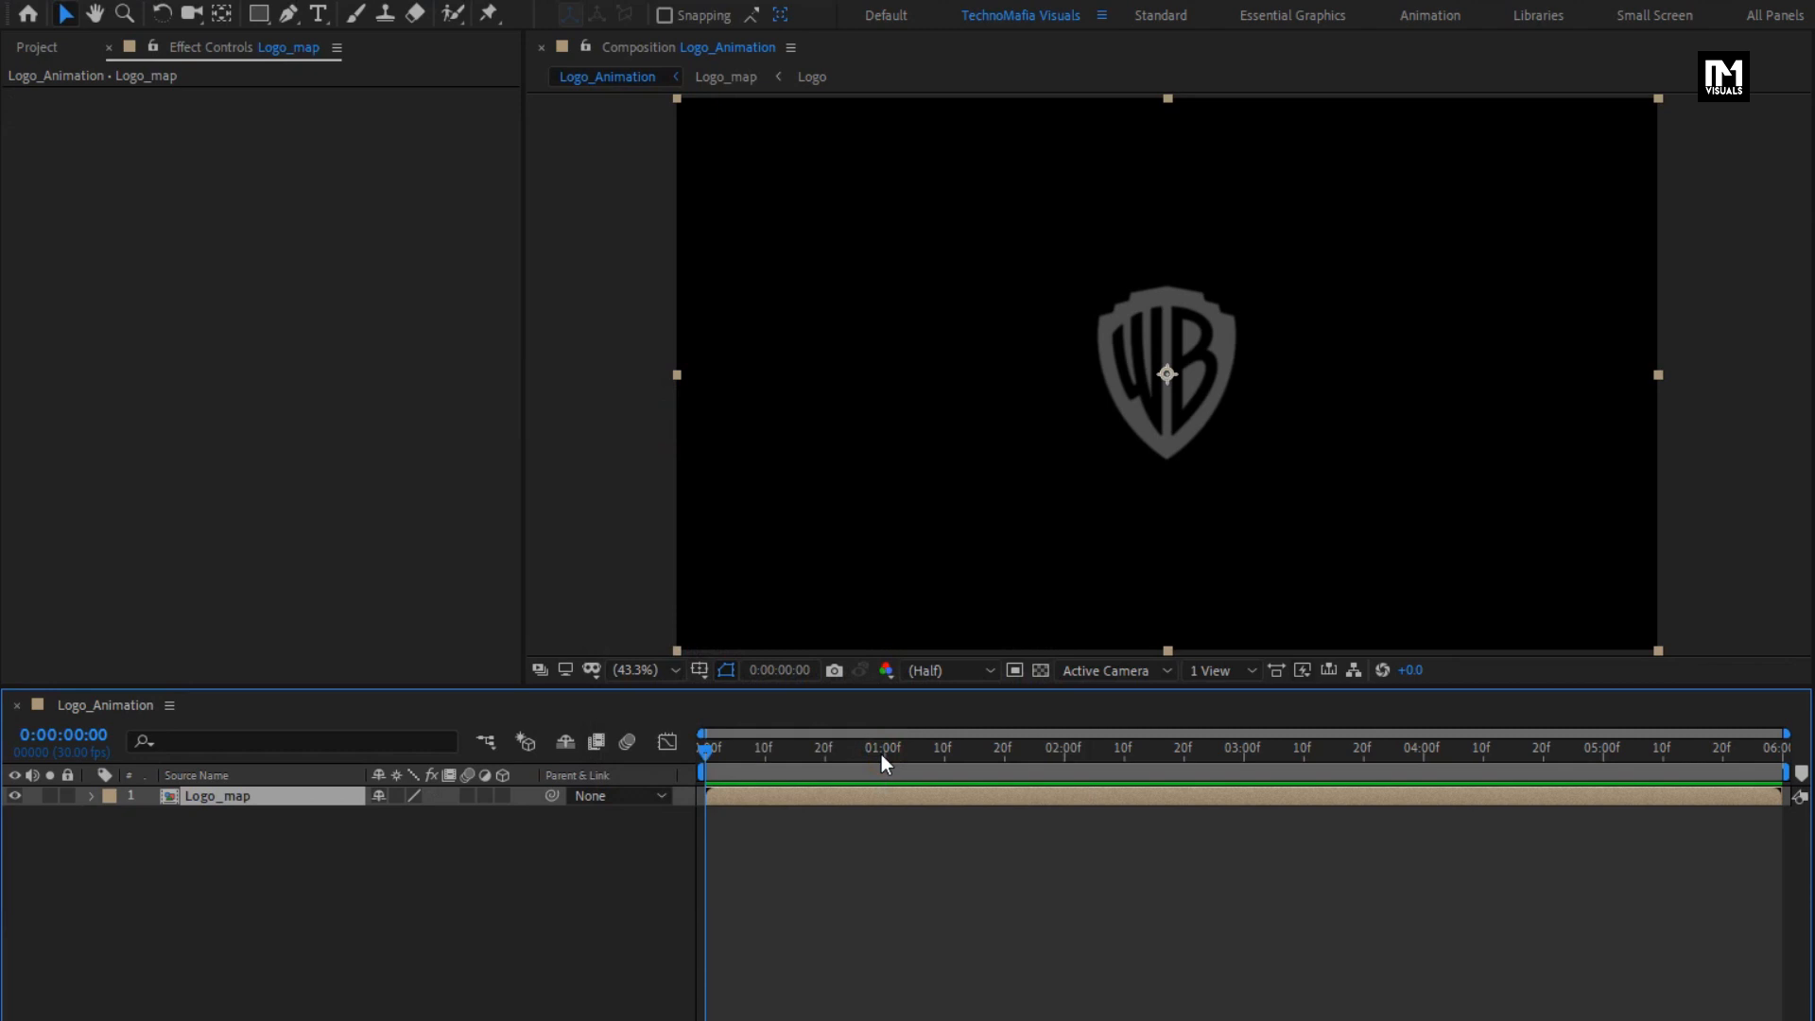
- Add Reflection Map.mp4 above the Logo_map layer, and place the Logo composition on top of it
click(46, 49)
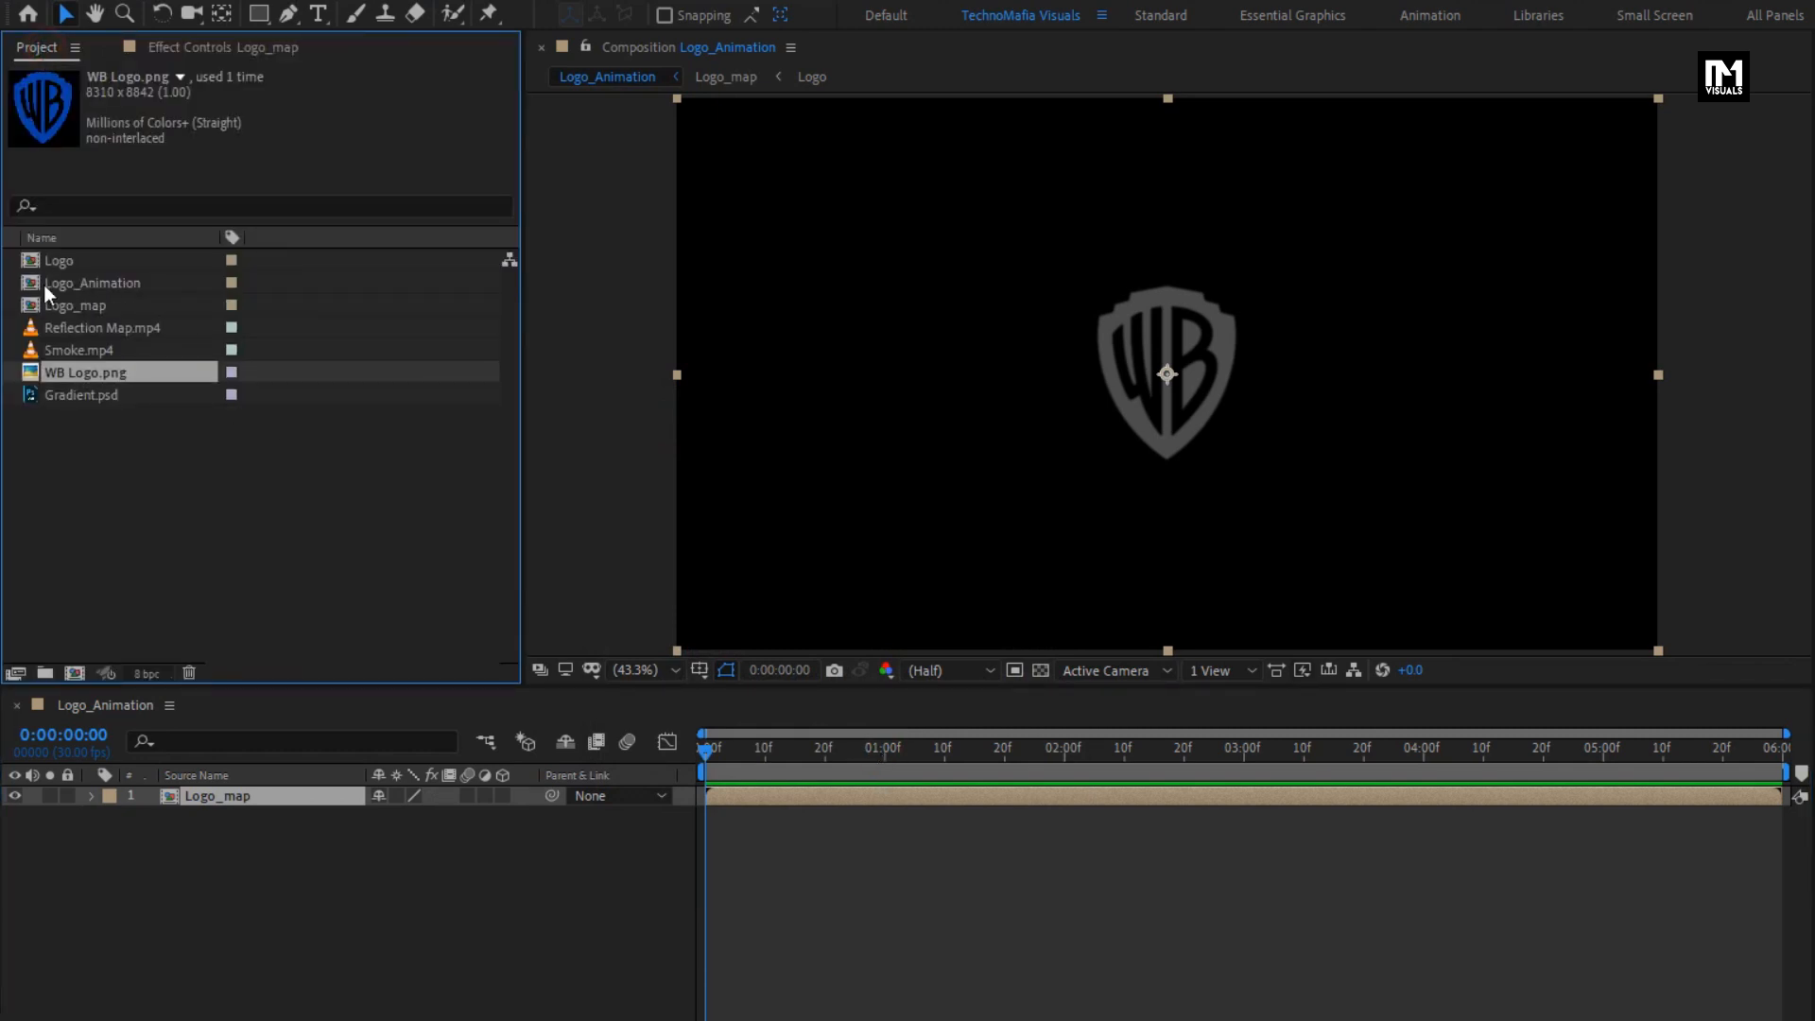
click(111, 329)
drag(91, 327, 275, 790)
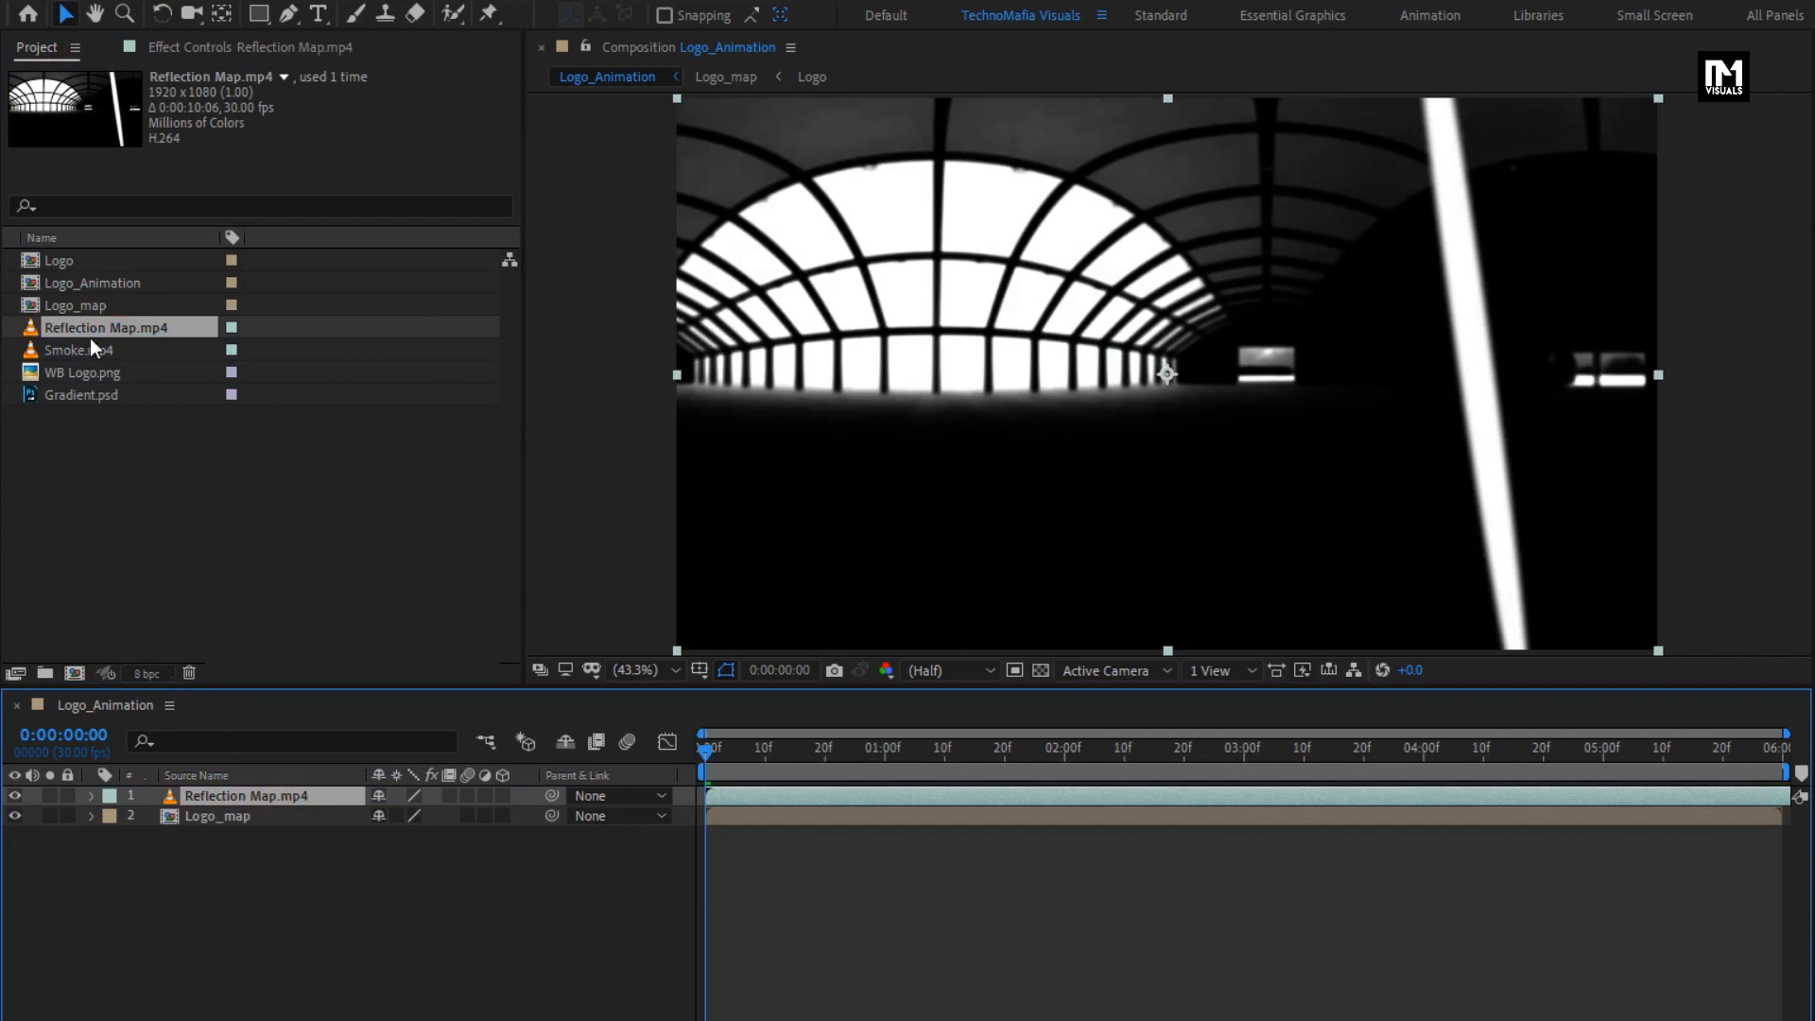
drag(57, 269, 229, 793)
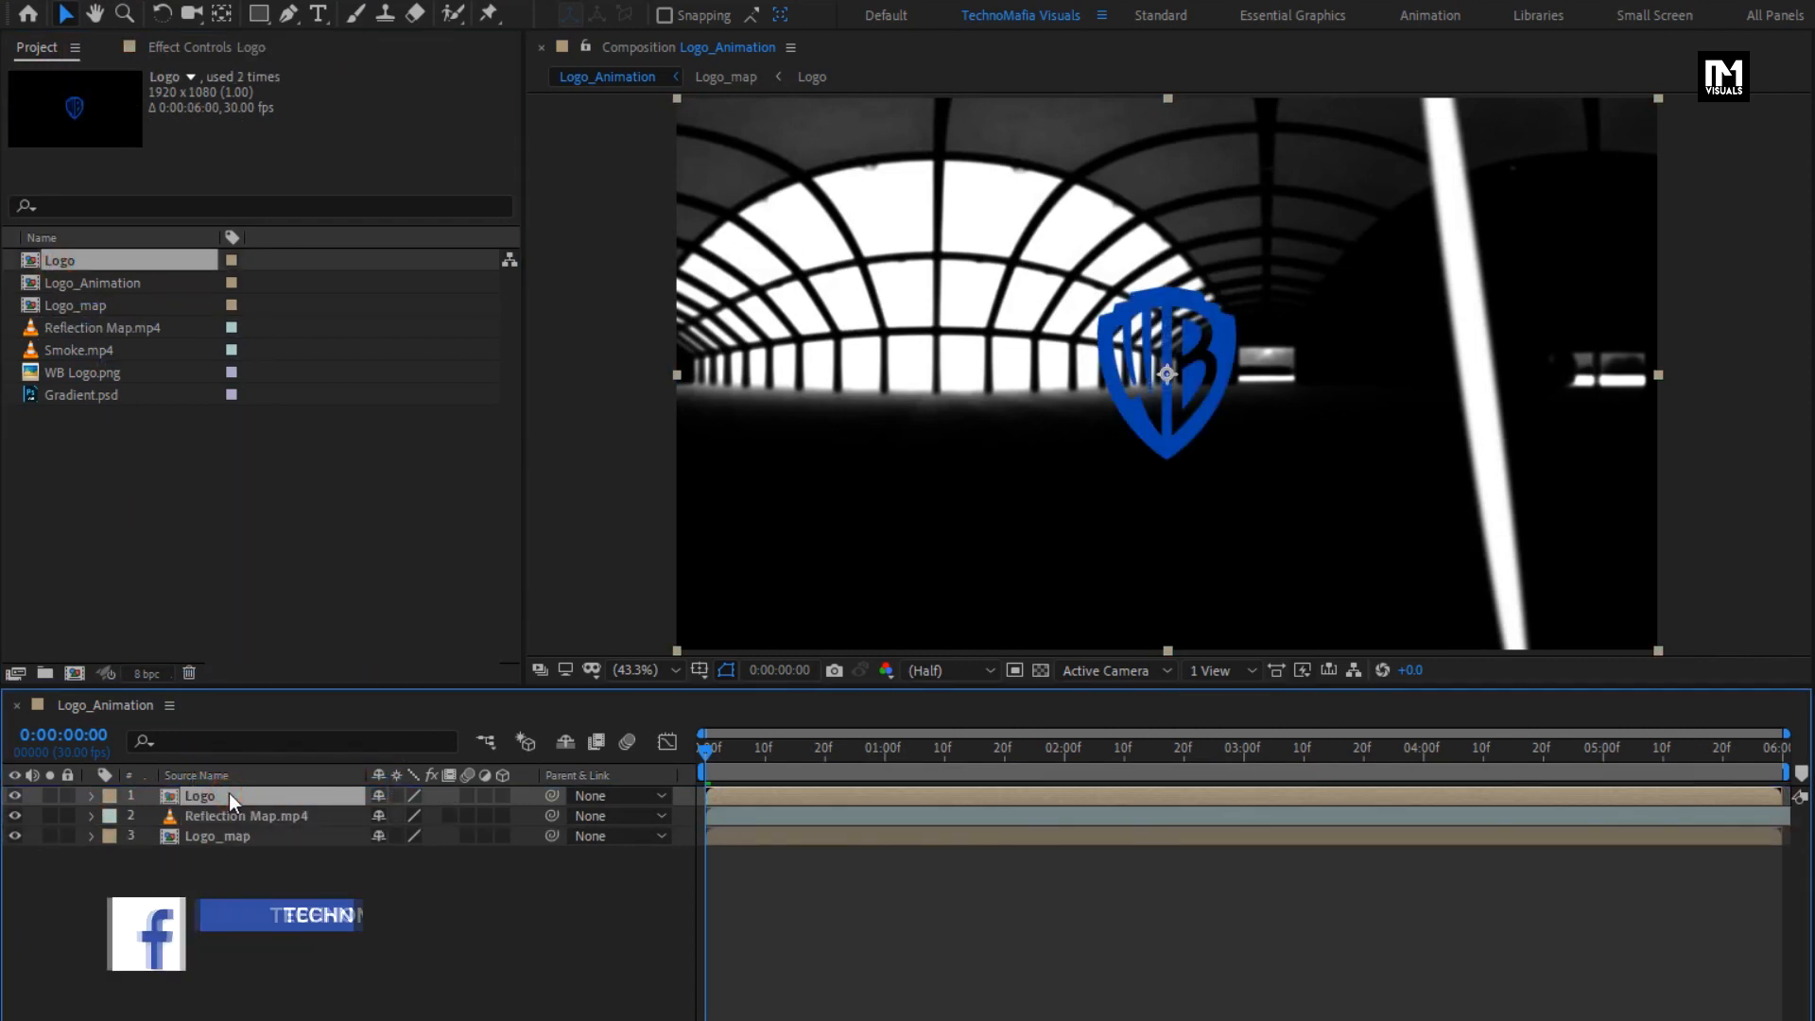
- Set the track matte of the Reflection Map.mp4 layer to Alpha, using the Logo layer above it
click(236, 813)
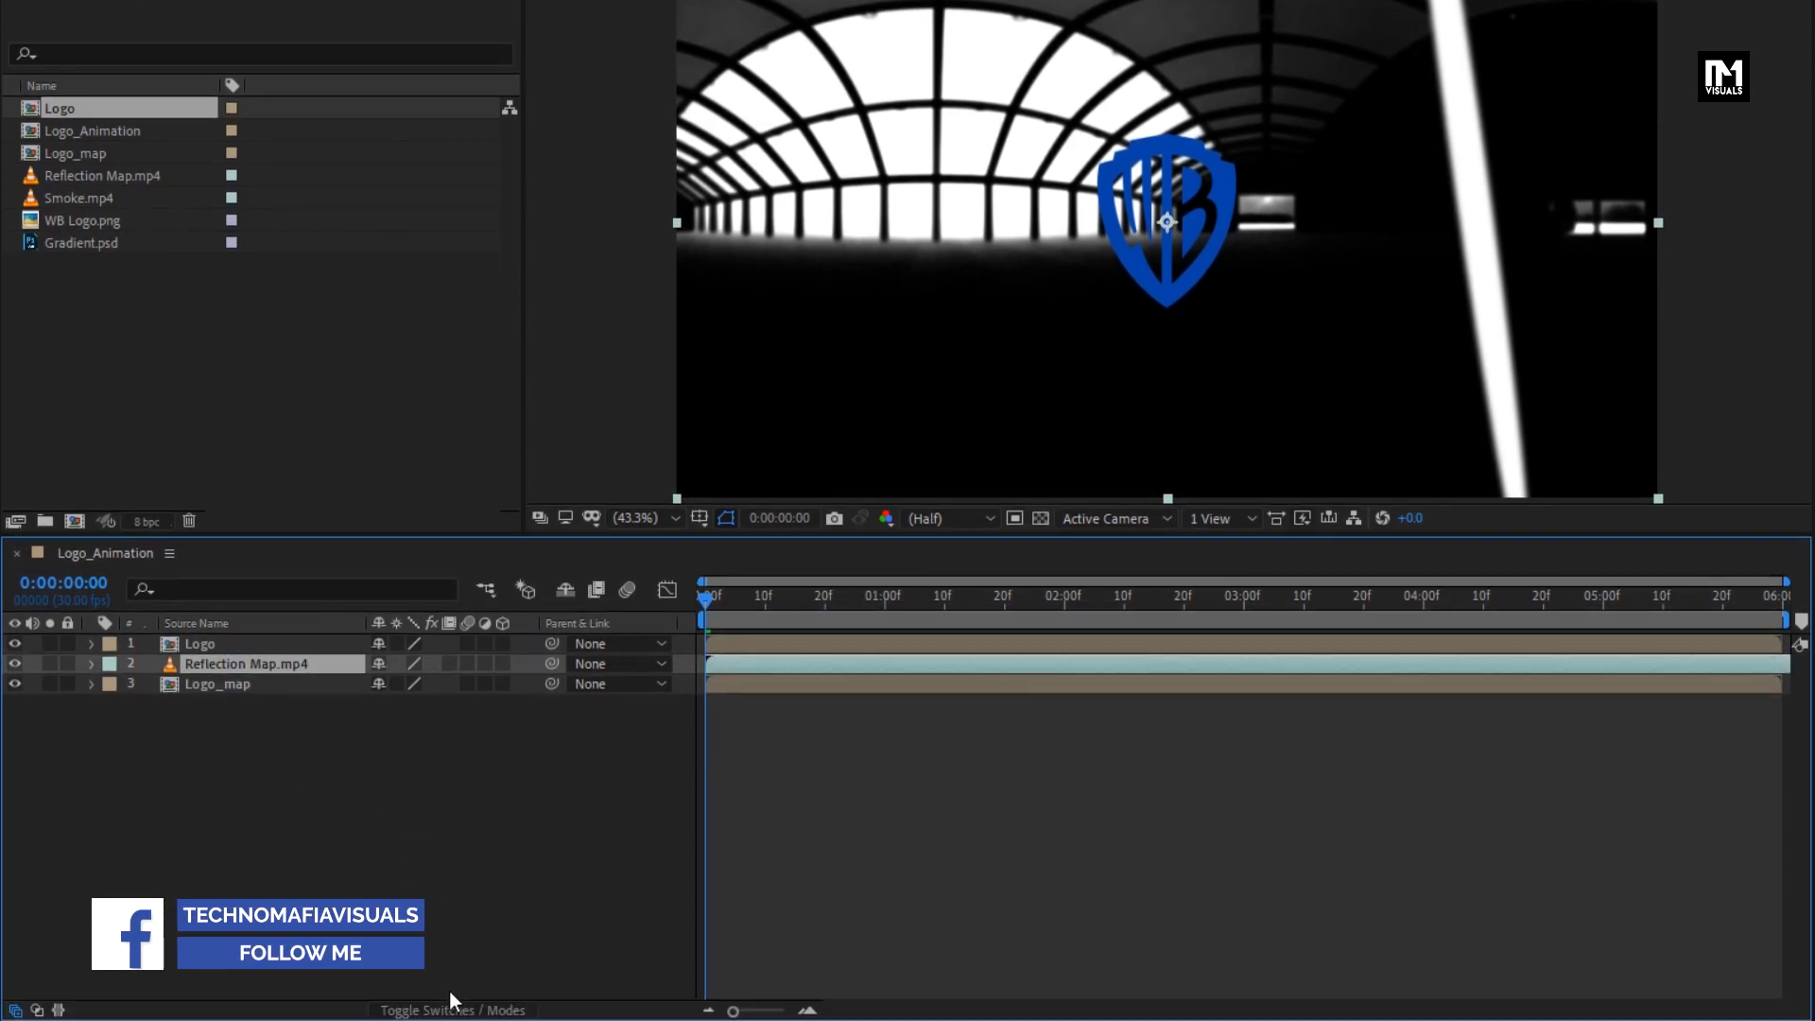
click(453, 1008)
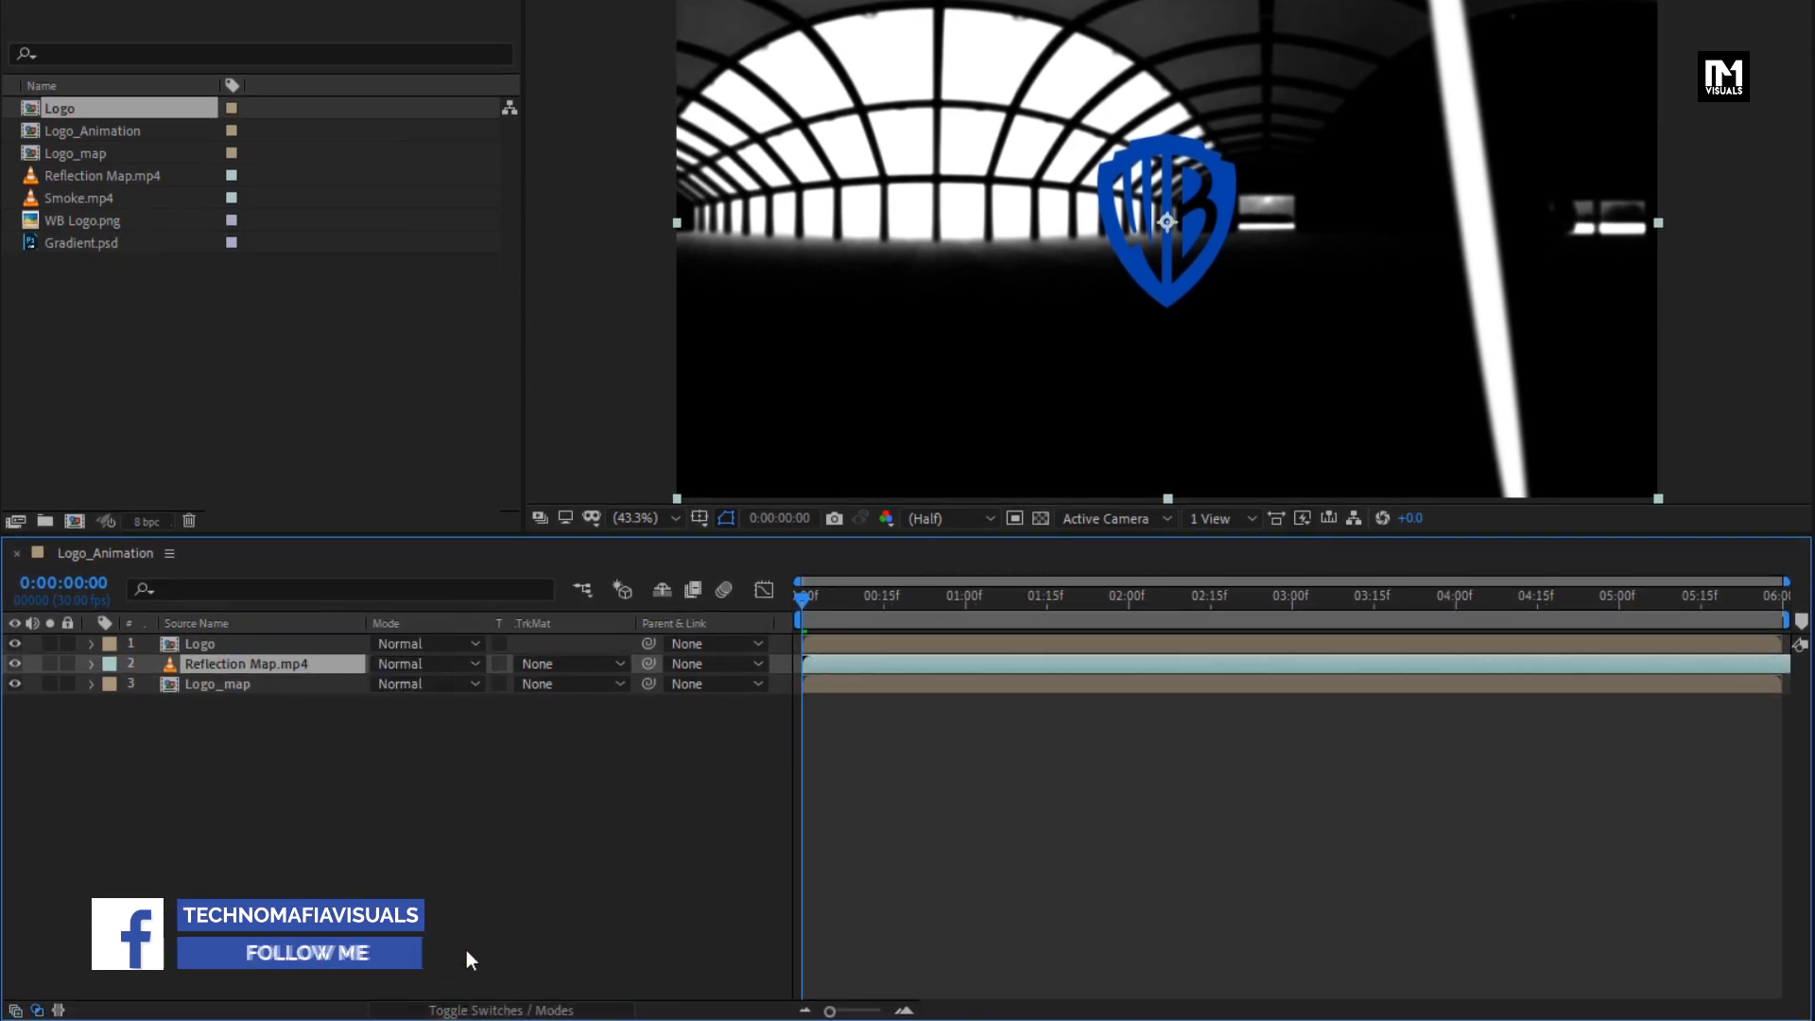
click(565, 664)
click(626, 725)
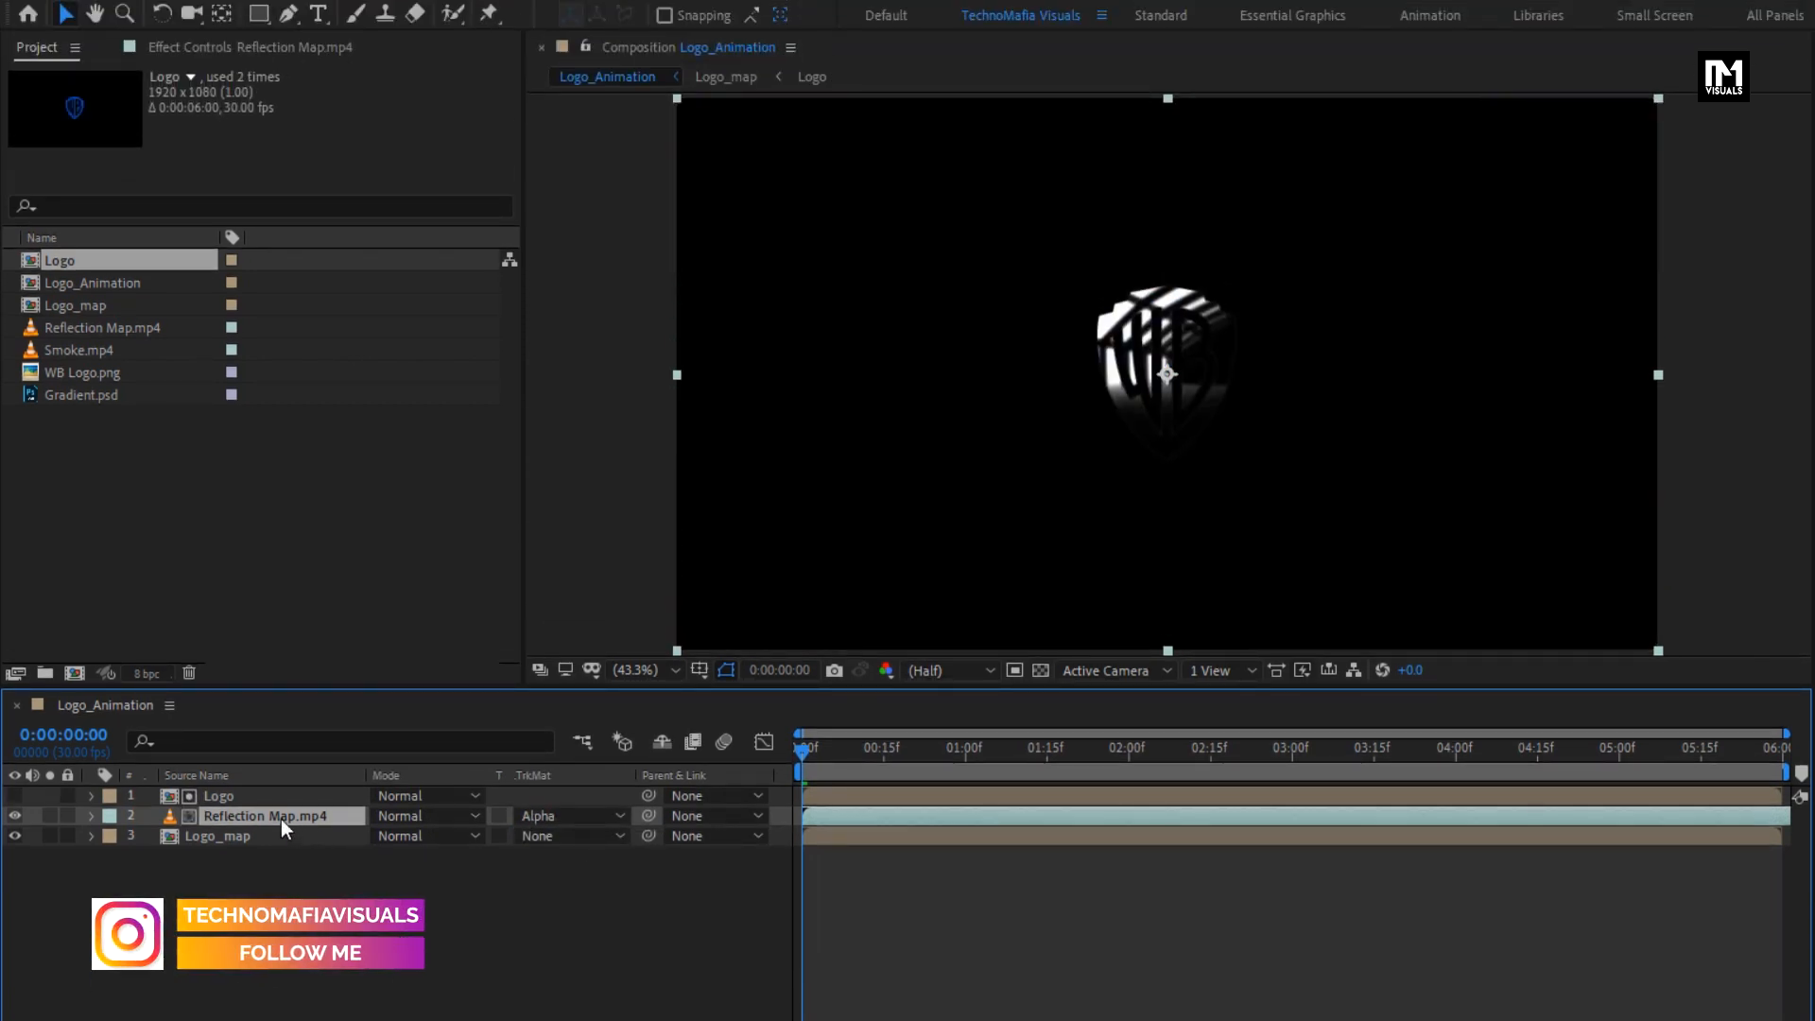
- Apply the Turbulent Displace effect to the Reflection Map.mp4 layer
click(1512, 77)
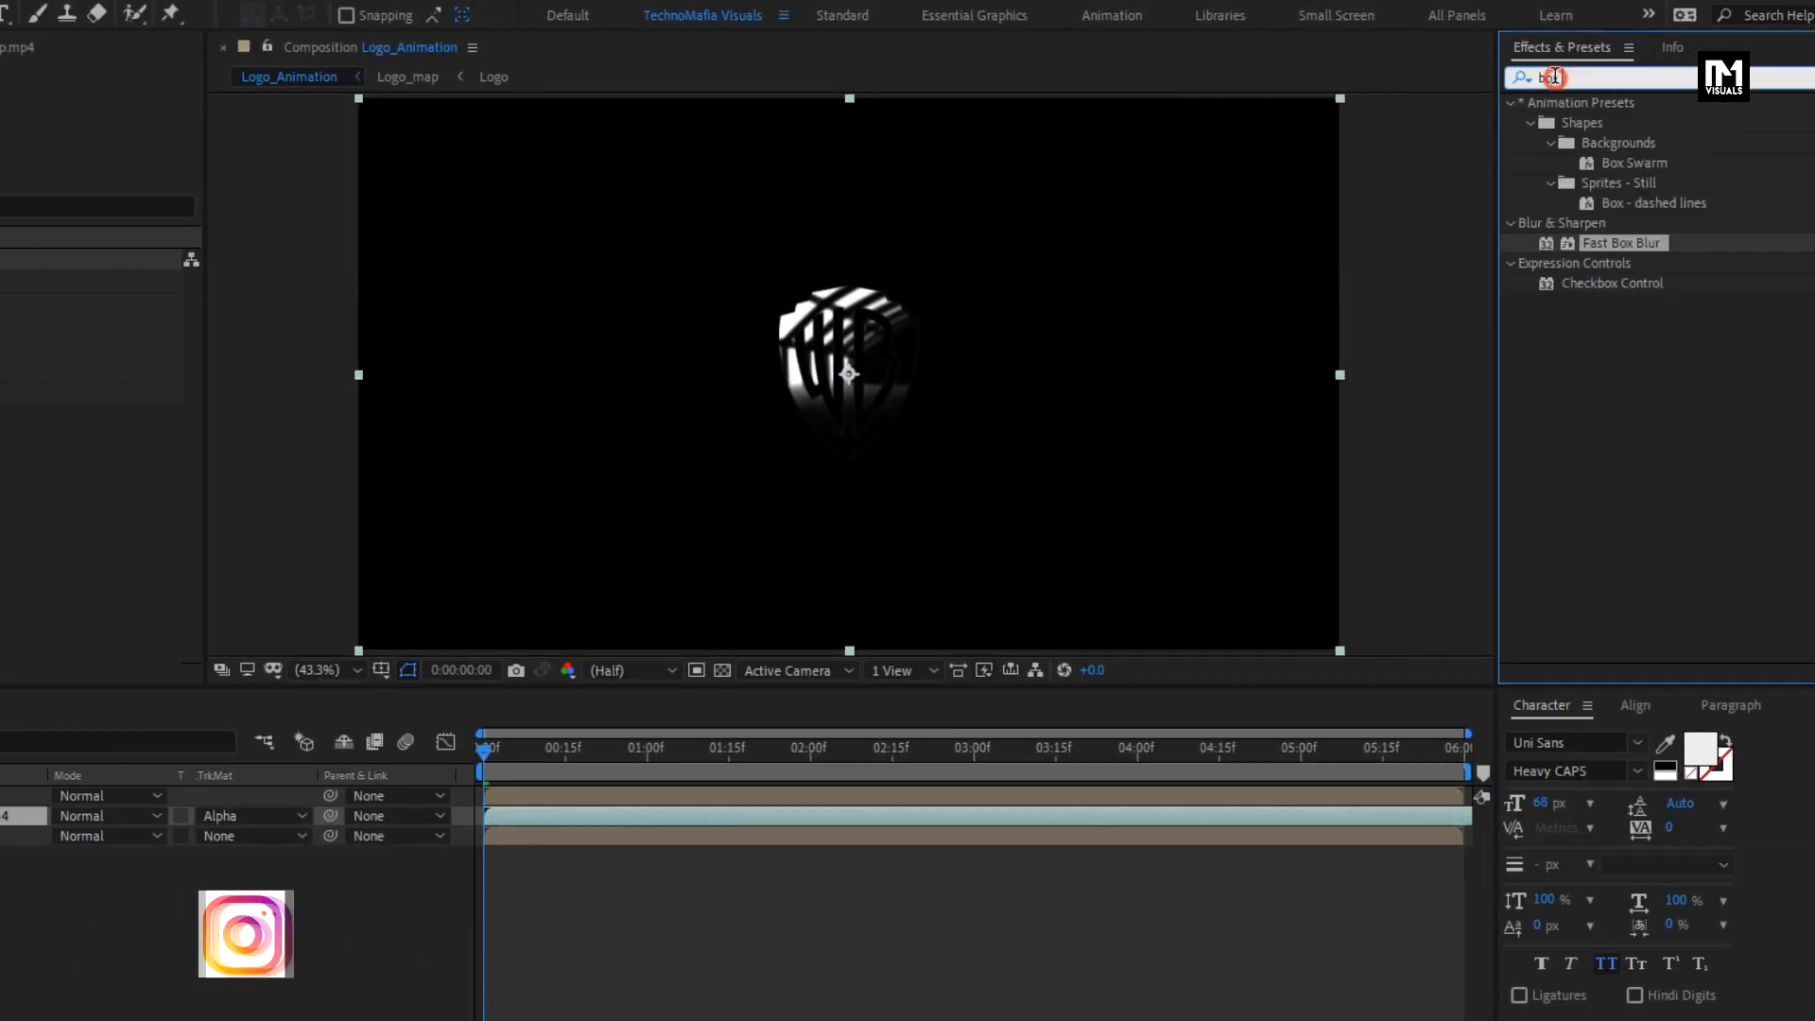
text(turb)
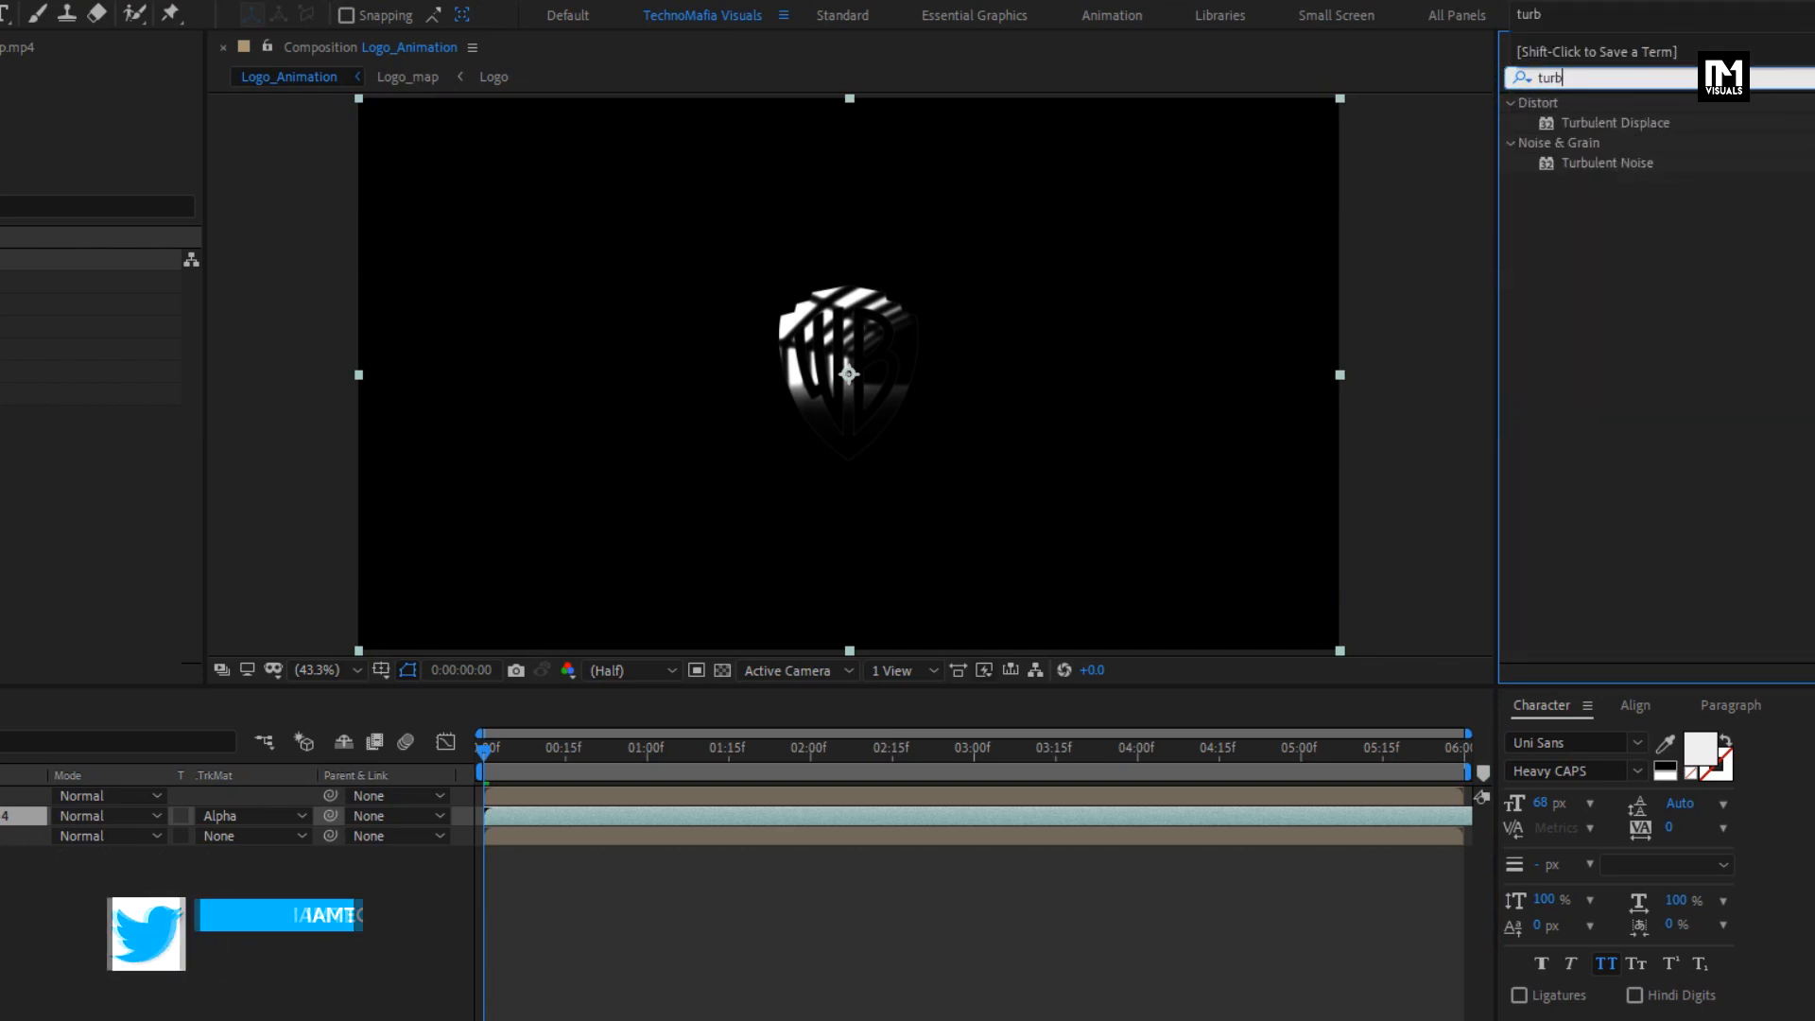
click(1631, 122)
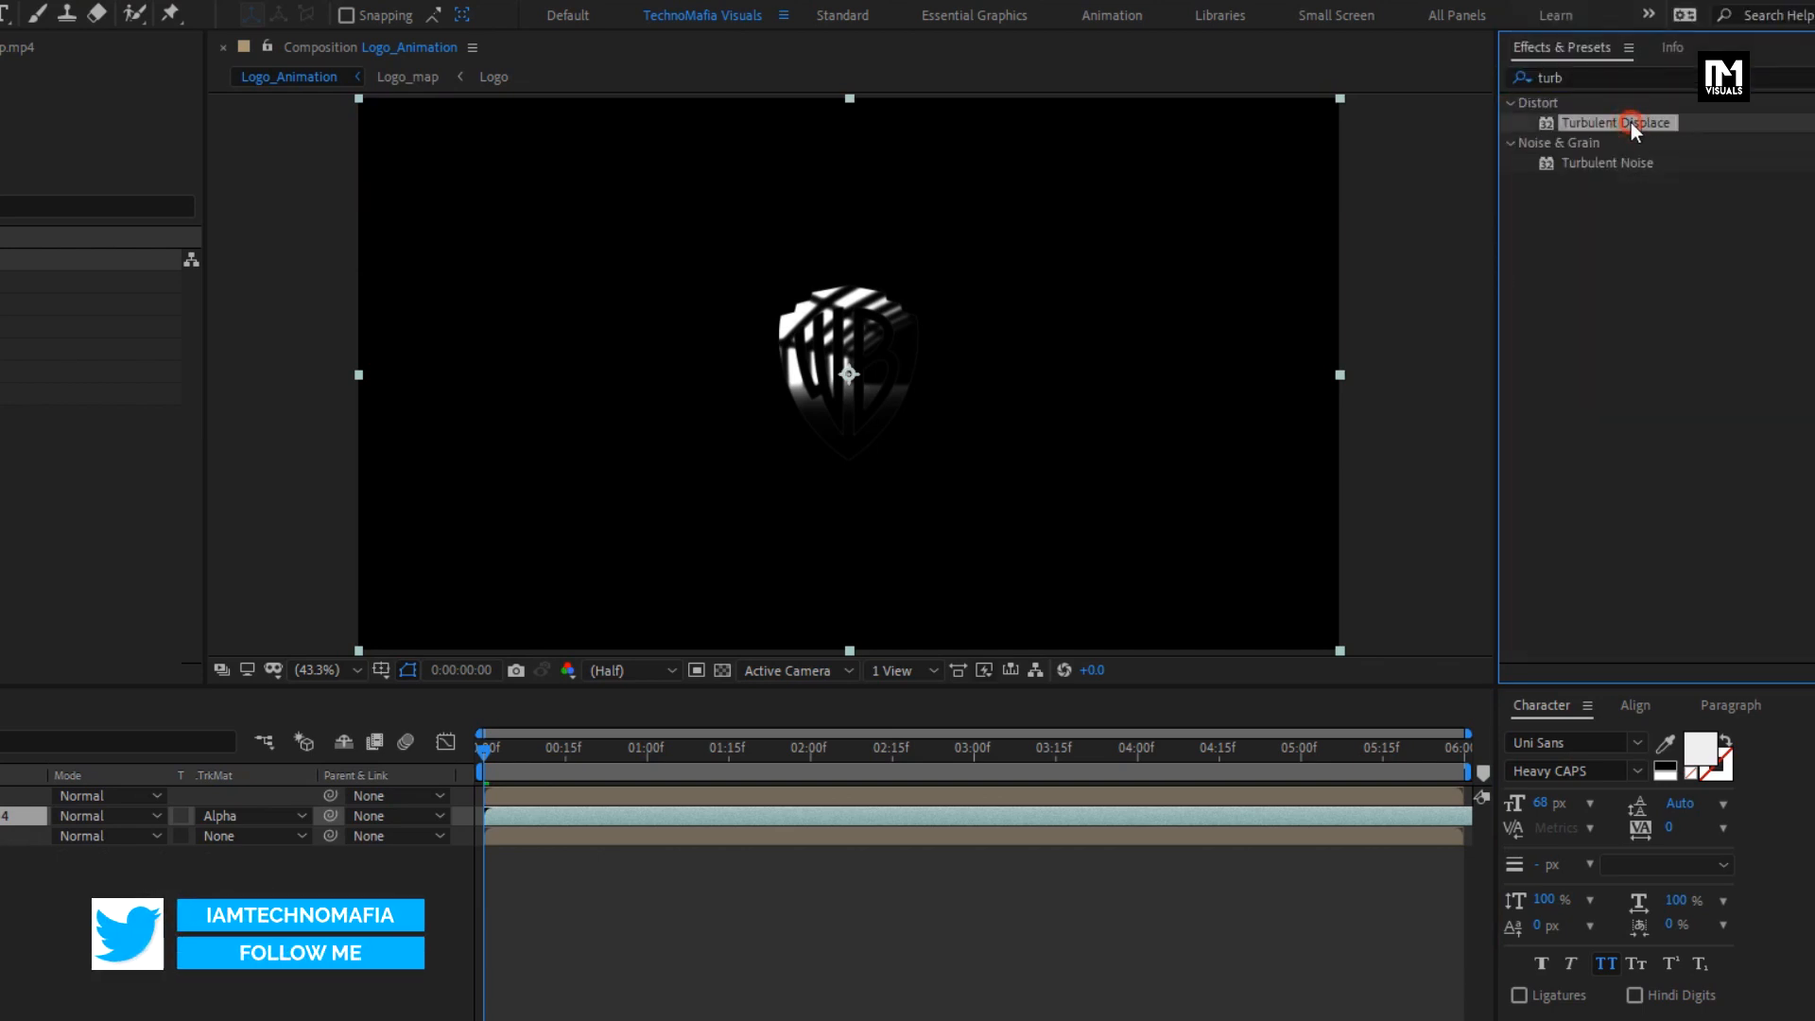
drag(1631, 122, 500, 650)
drag(626, 647, 140, 819)
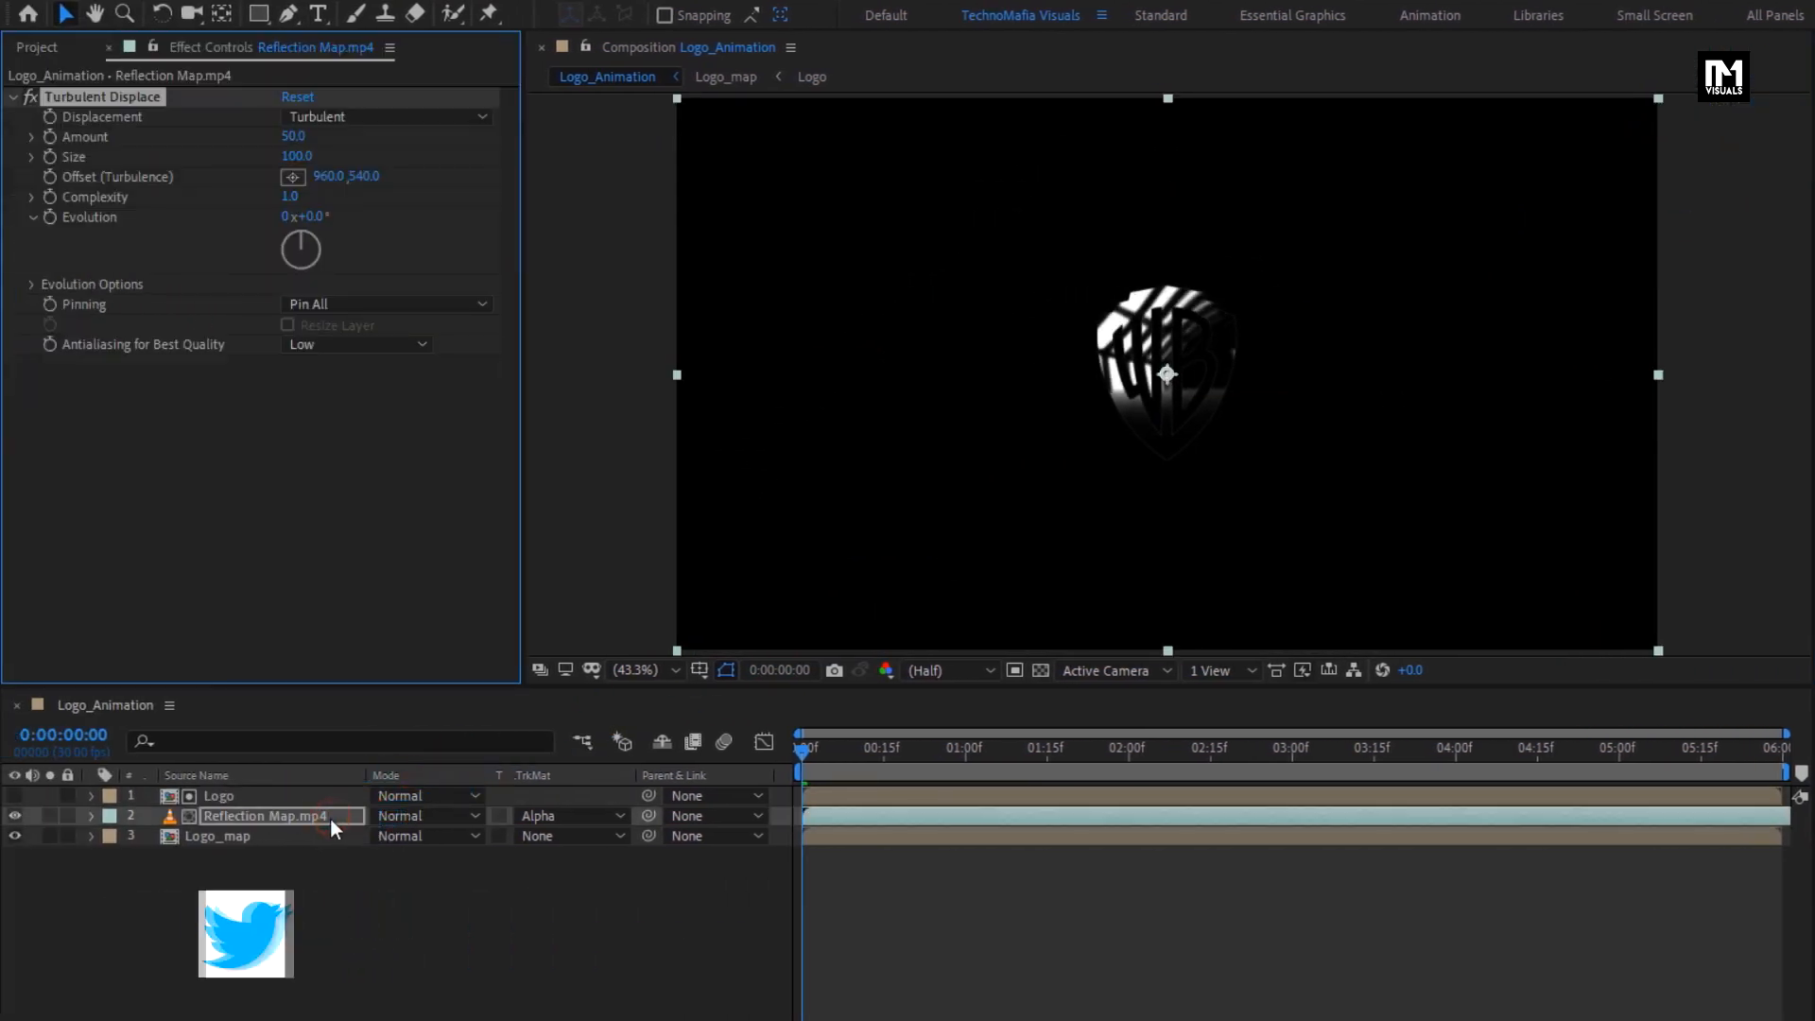
- Apply CC Glass to the Reflection Map.mp4 layer and use Logo_map as its Bump Map
drag(1588, 80, 1473, 88)
text(cc gla)
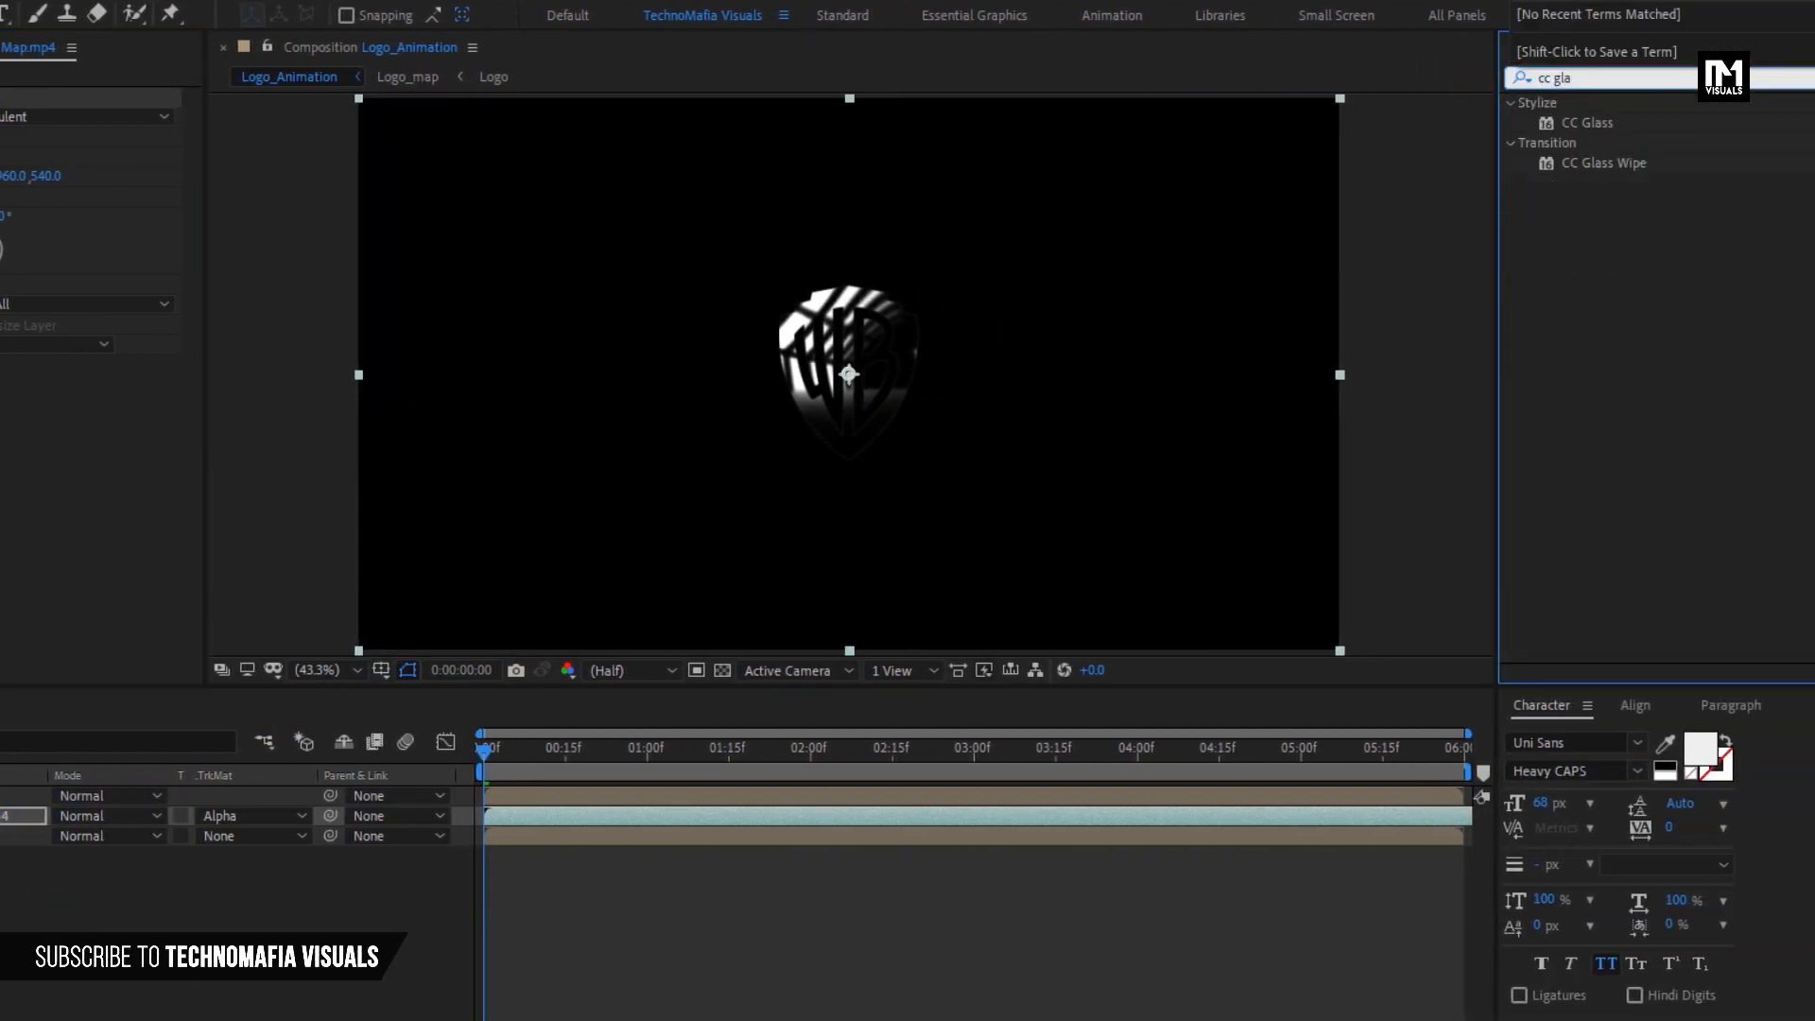
click(1588, 123)
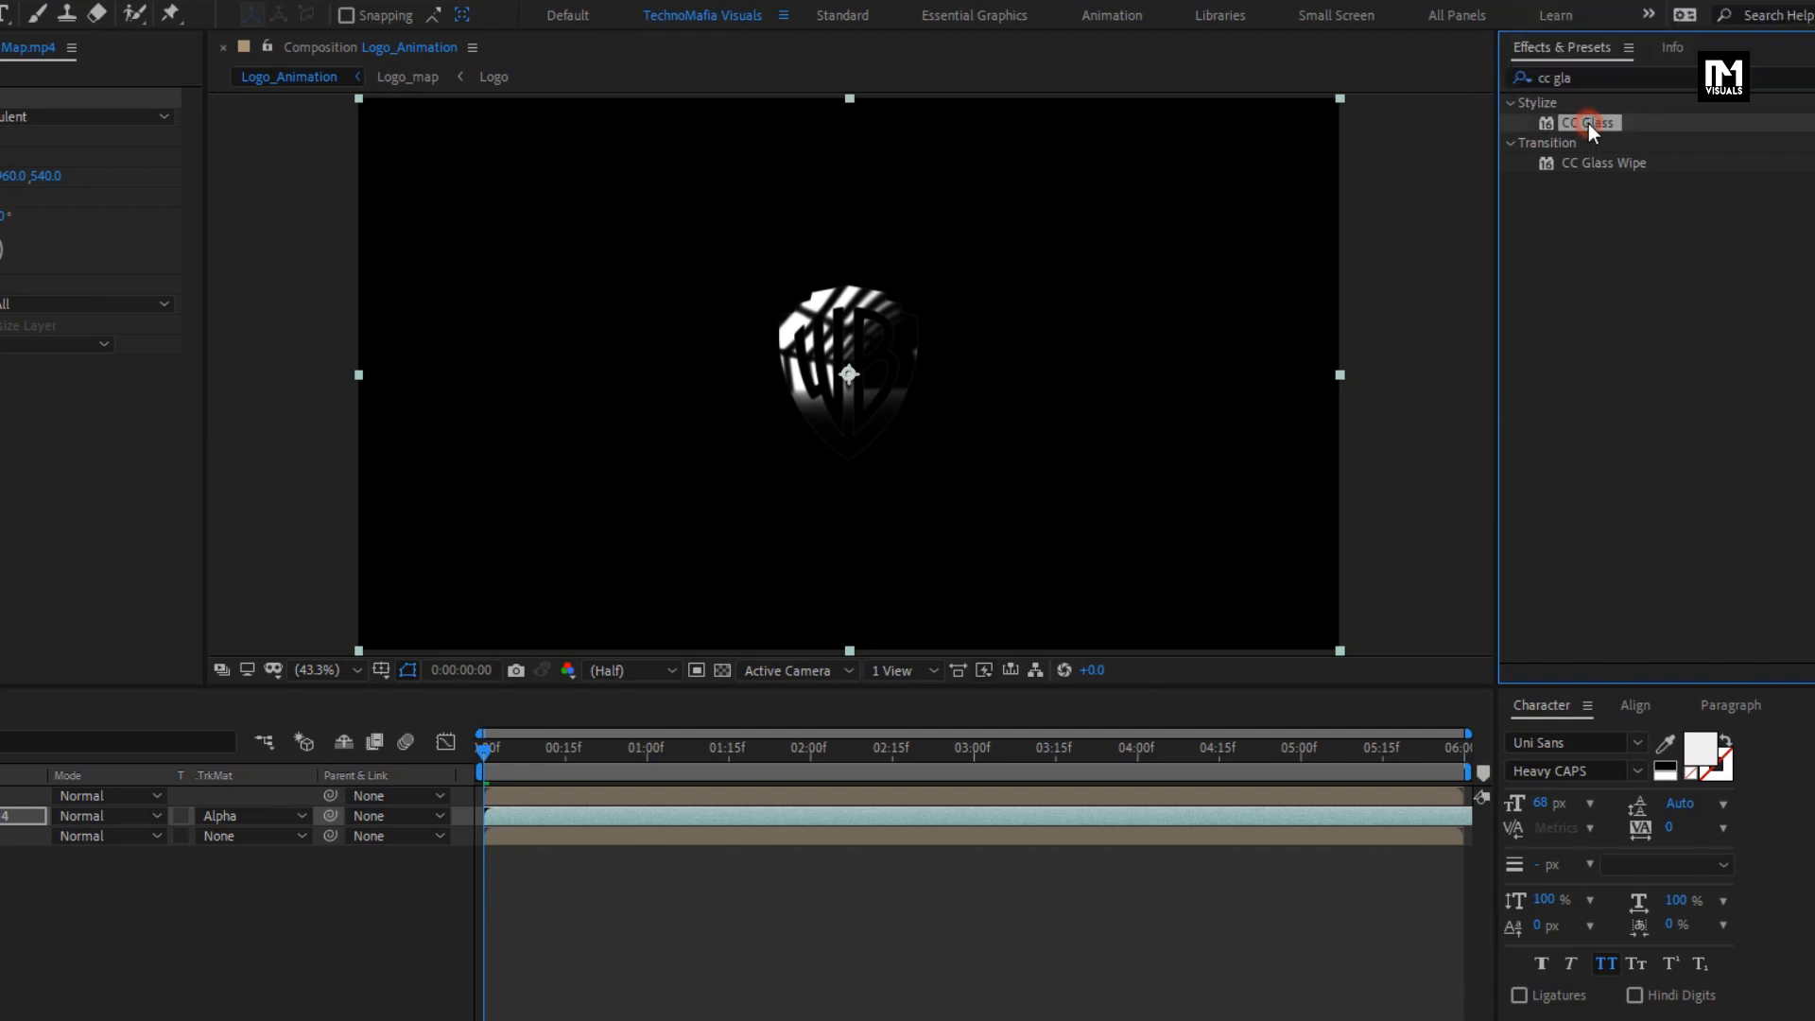
double_click(1591, 122)
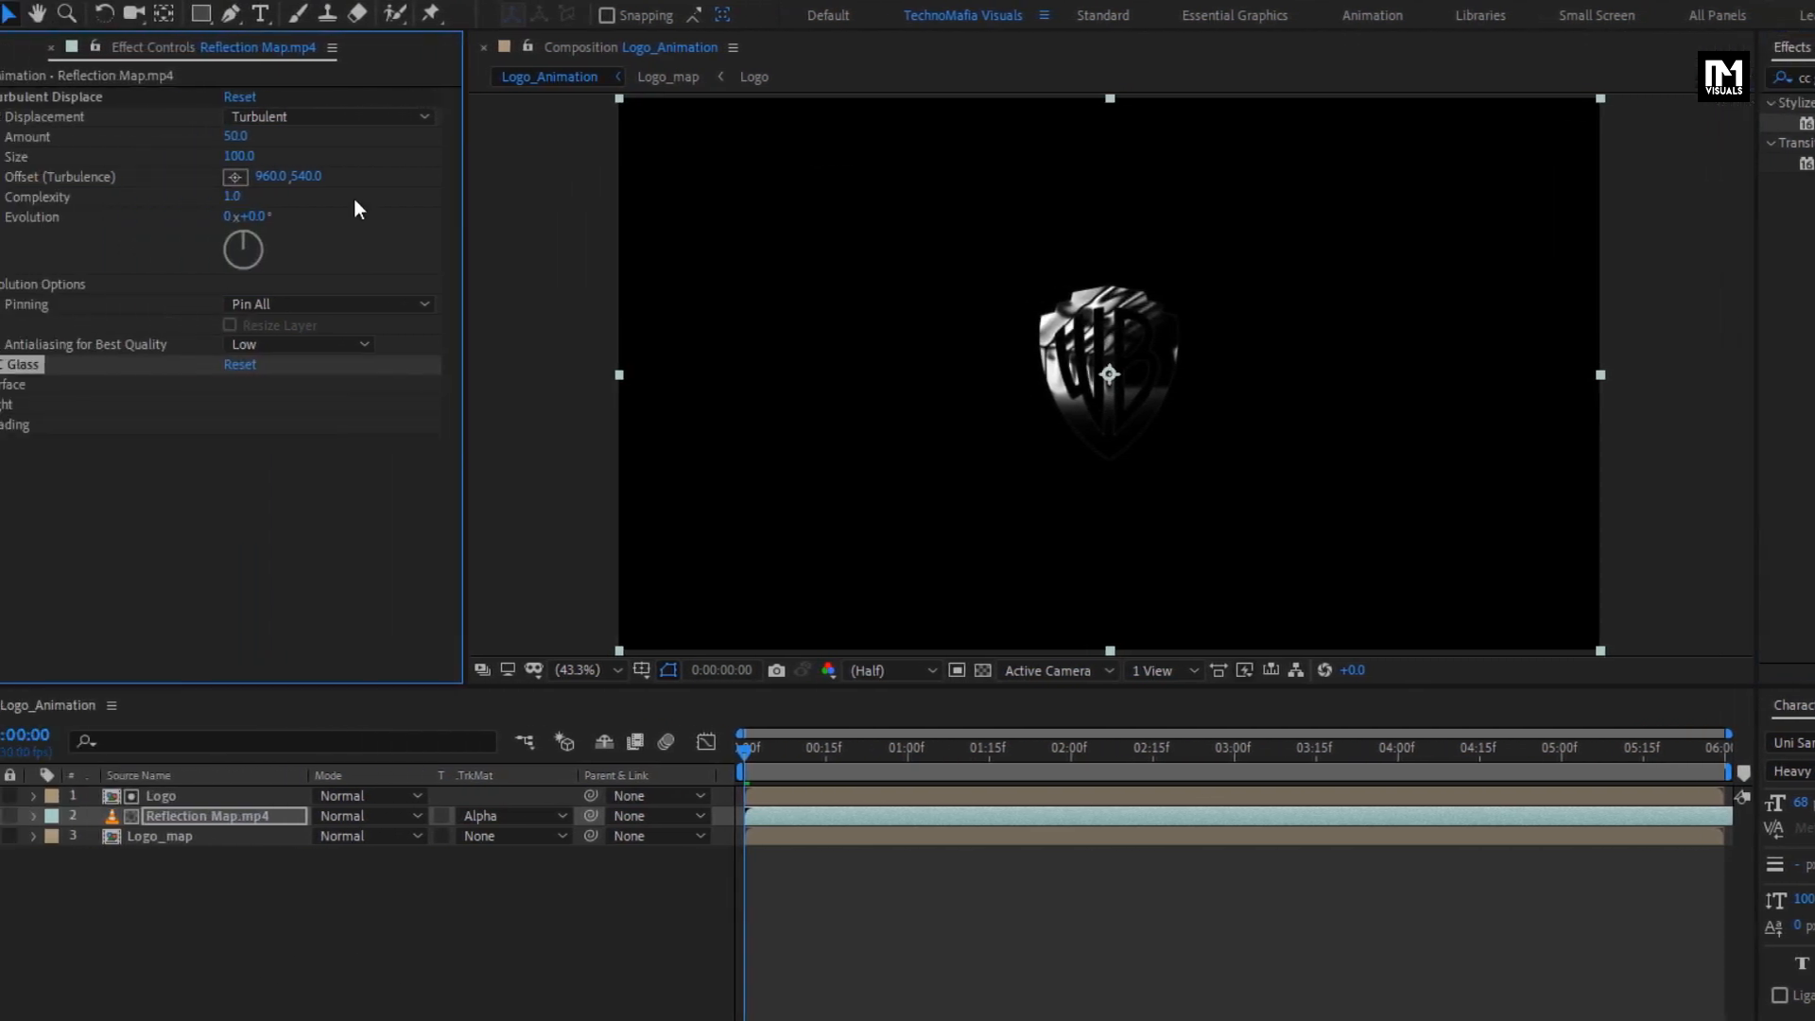
click(33, 386)
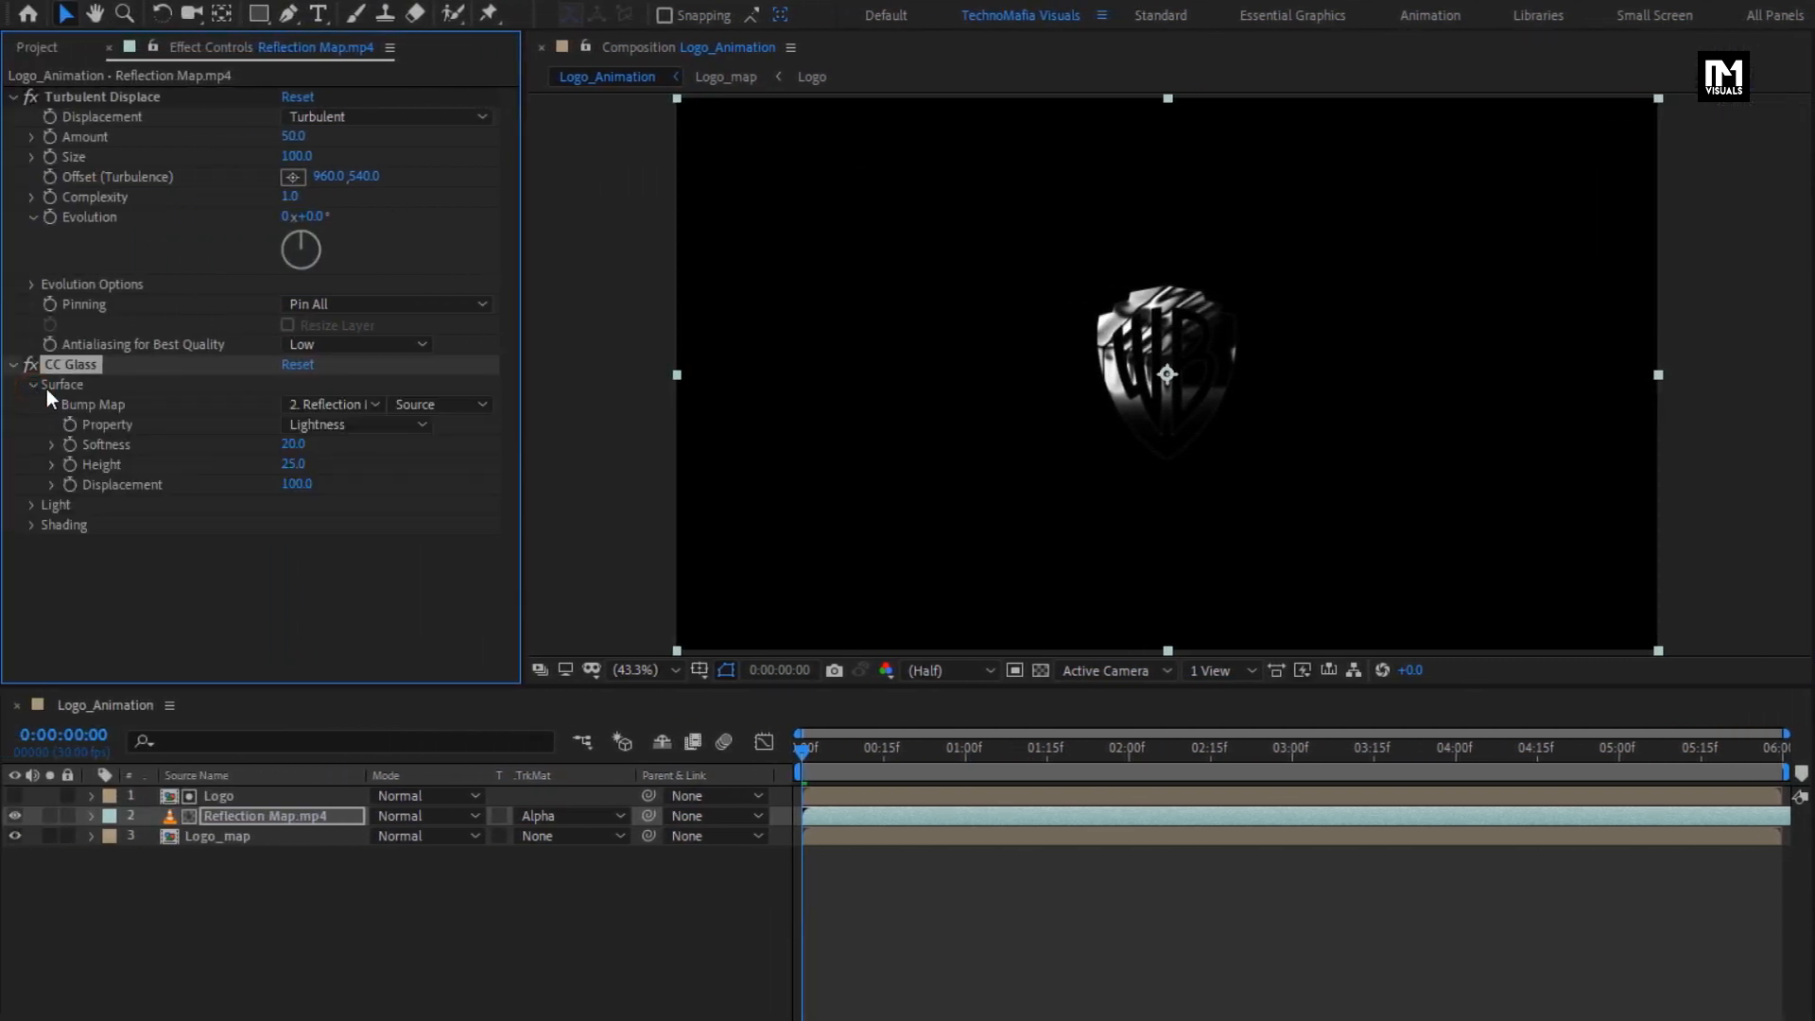
click(304, 403)
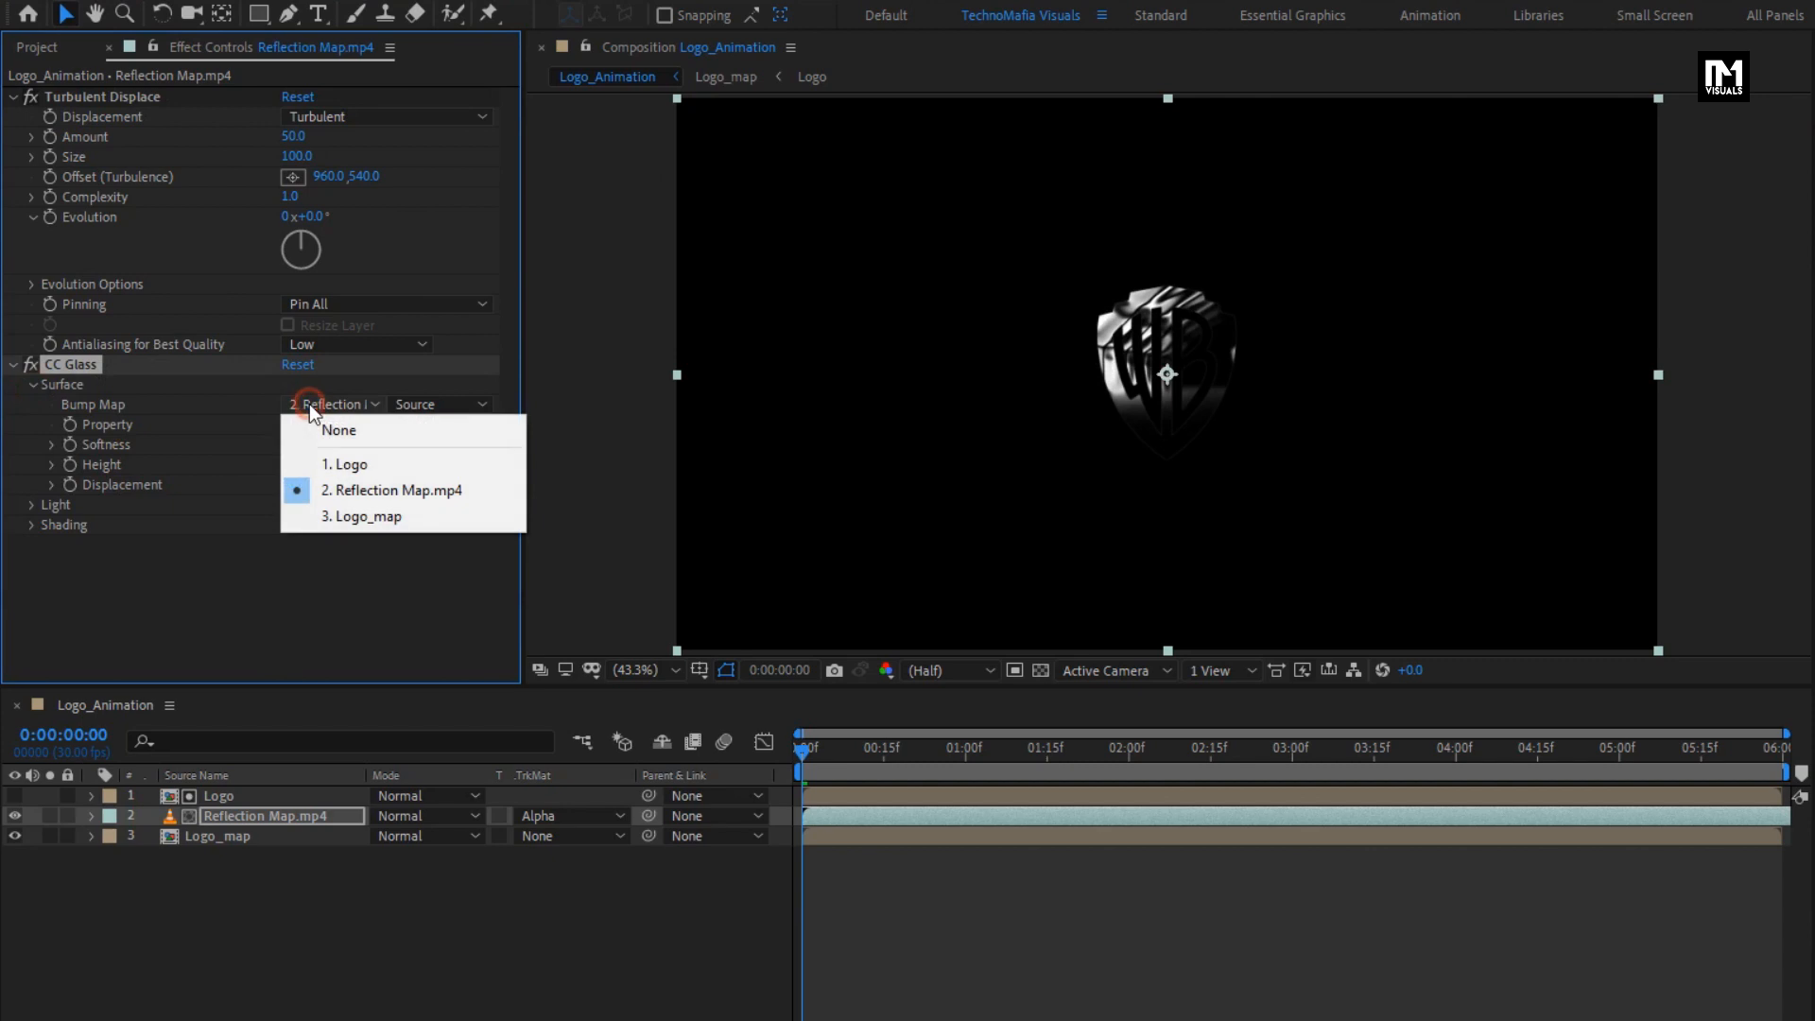
click(397, 517)
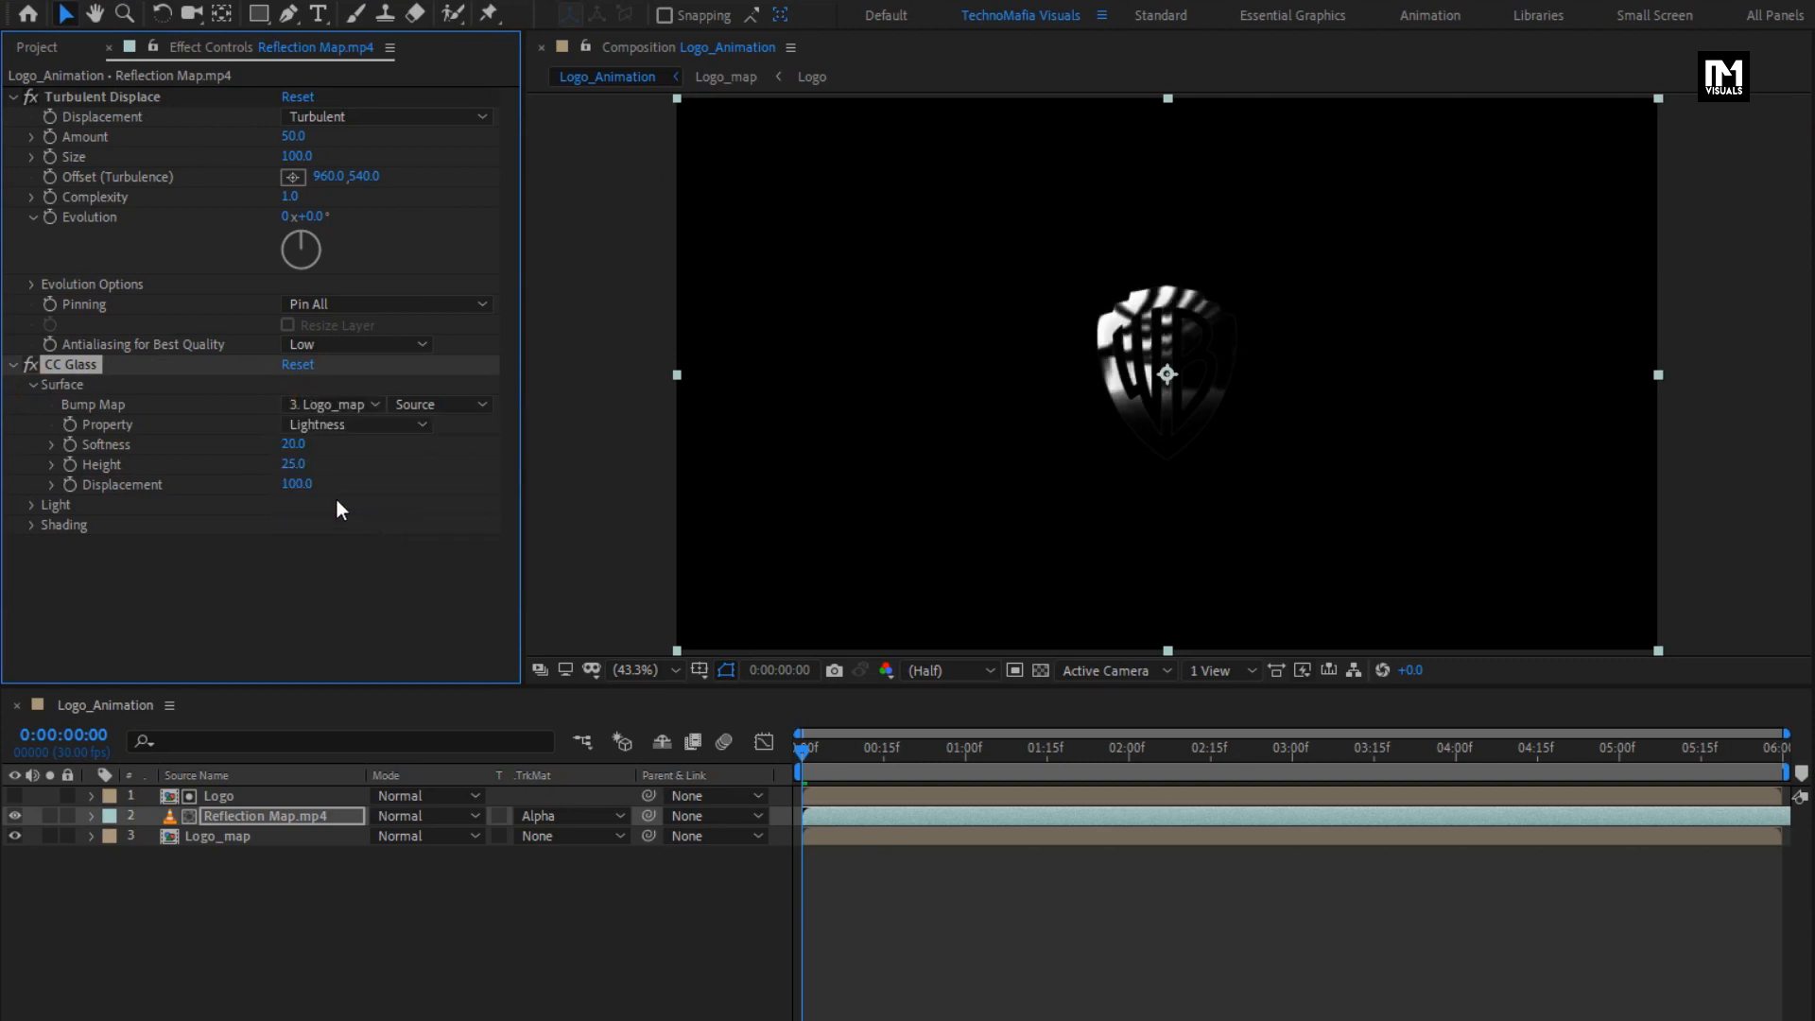
- Set the CC Glass surface to Softness 0, Height 20 and Displacement 300, and collapse both effects' settings
click(293, 444)
text(0)
key(Return)
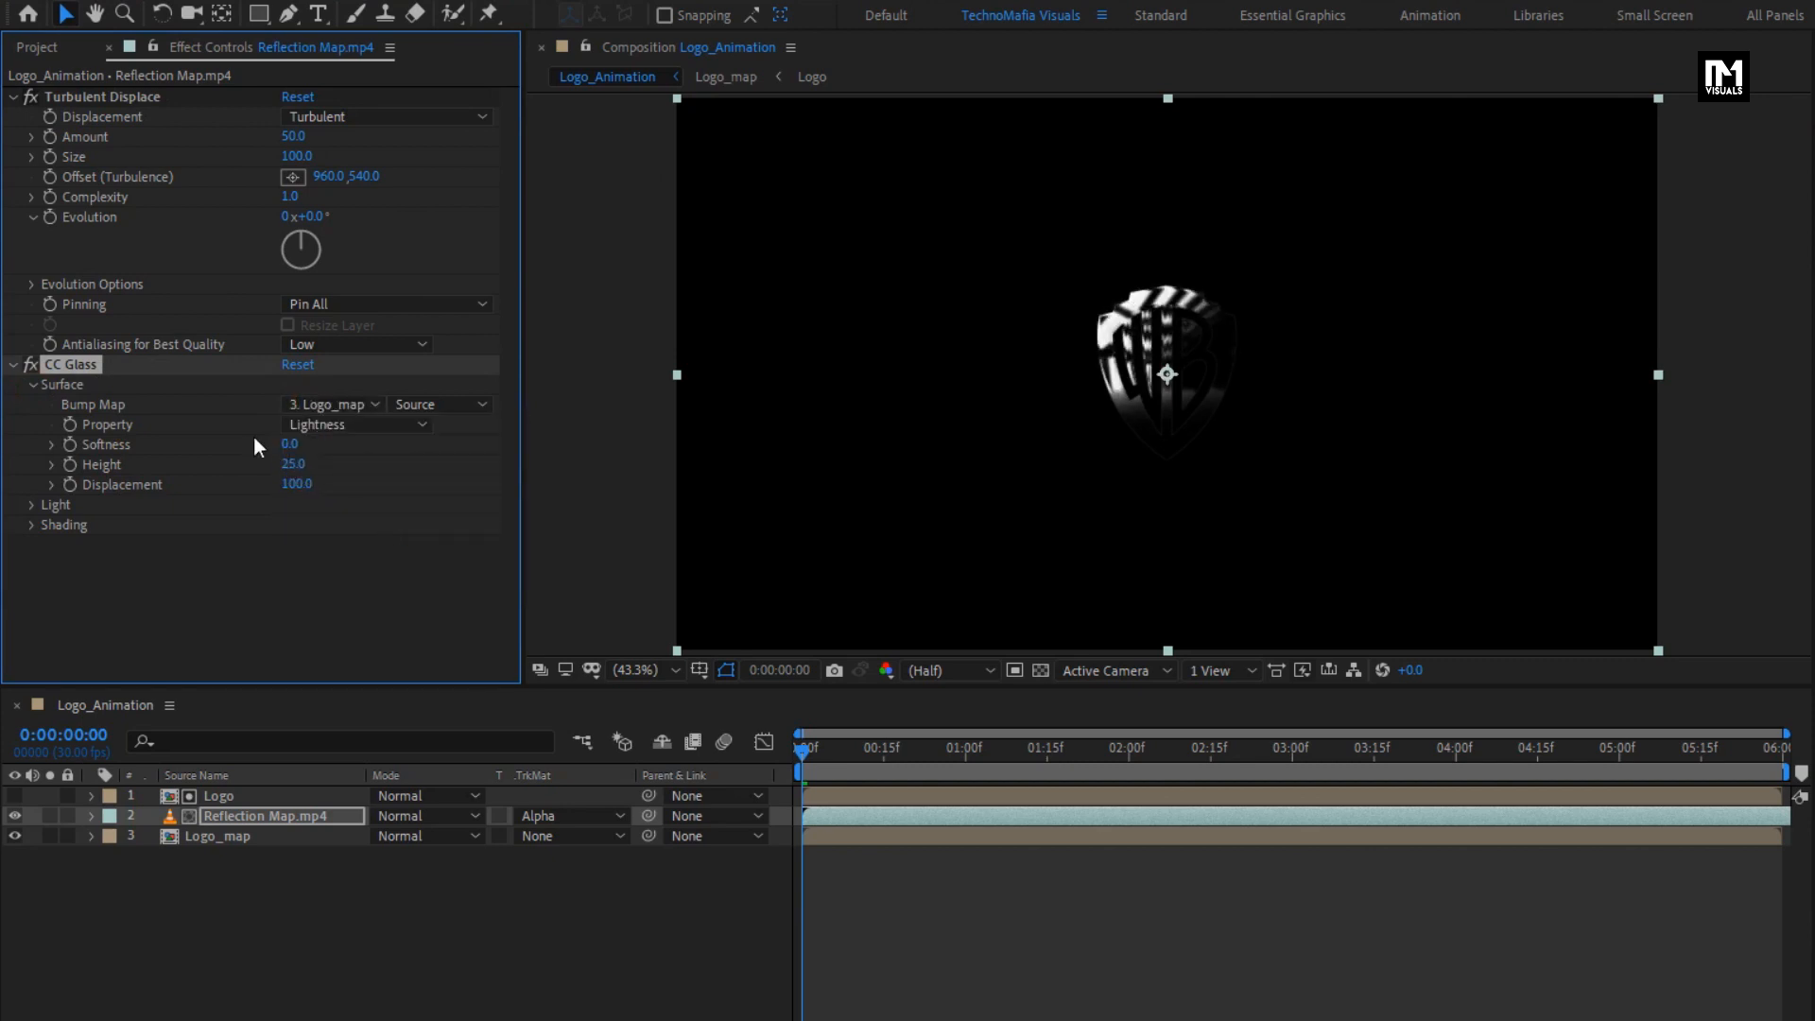
click(293, 465)
text(20)
key(Return)
click(297, 484)
text(300)
key(Return)
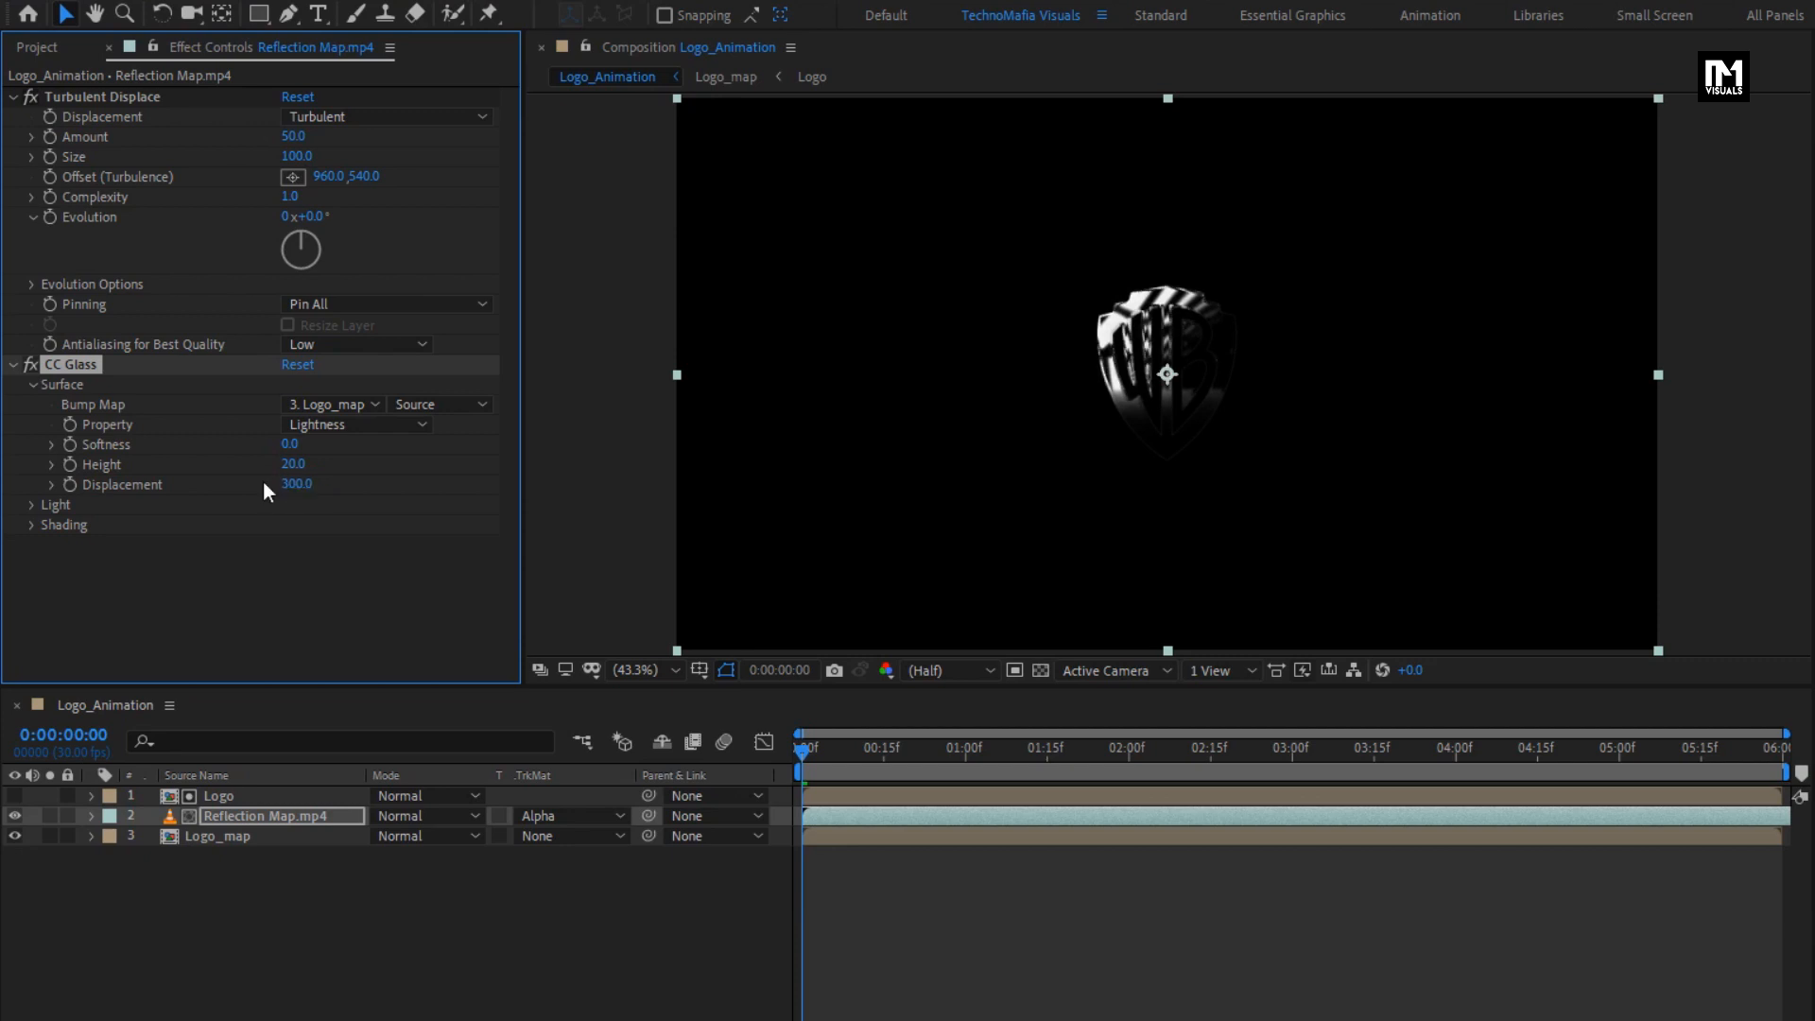
click(12, 96)
click(15, 117)
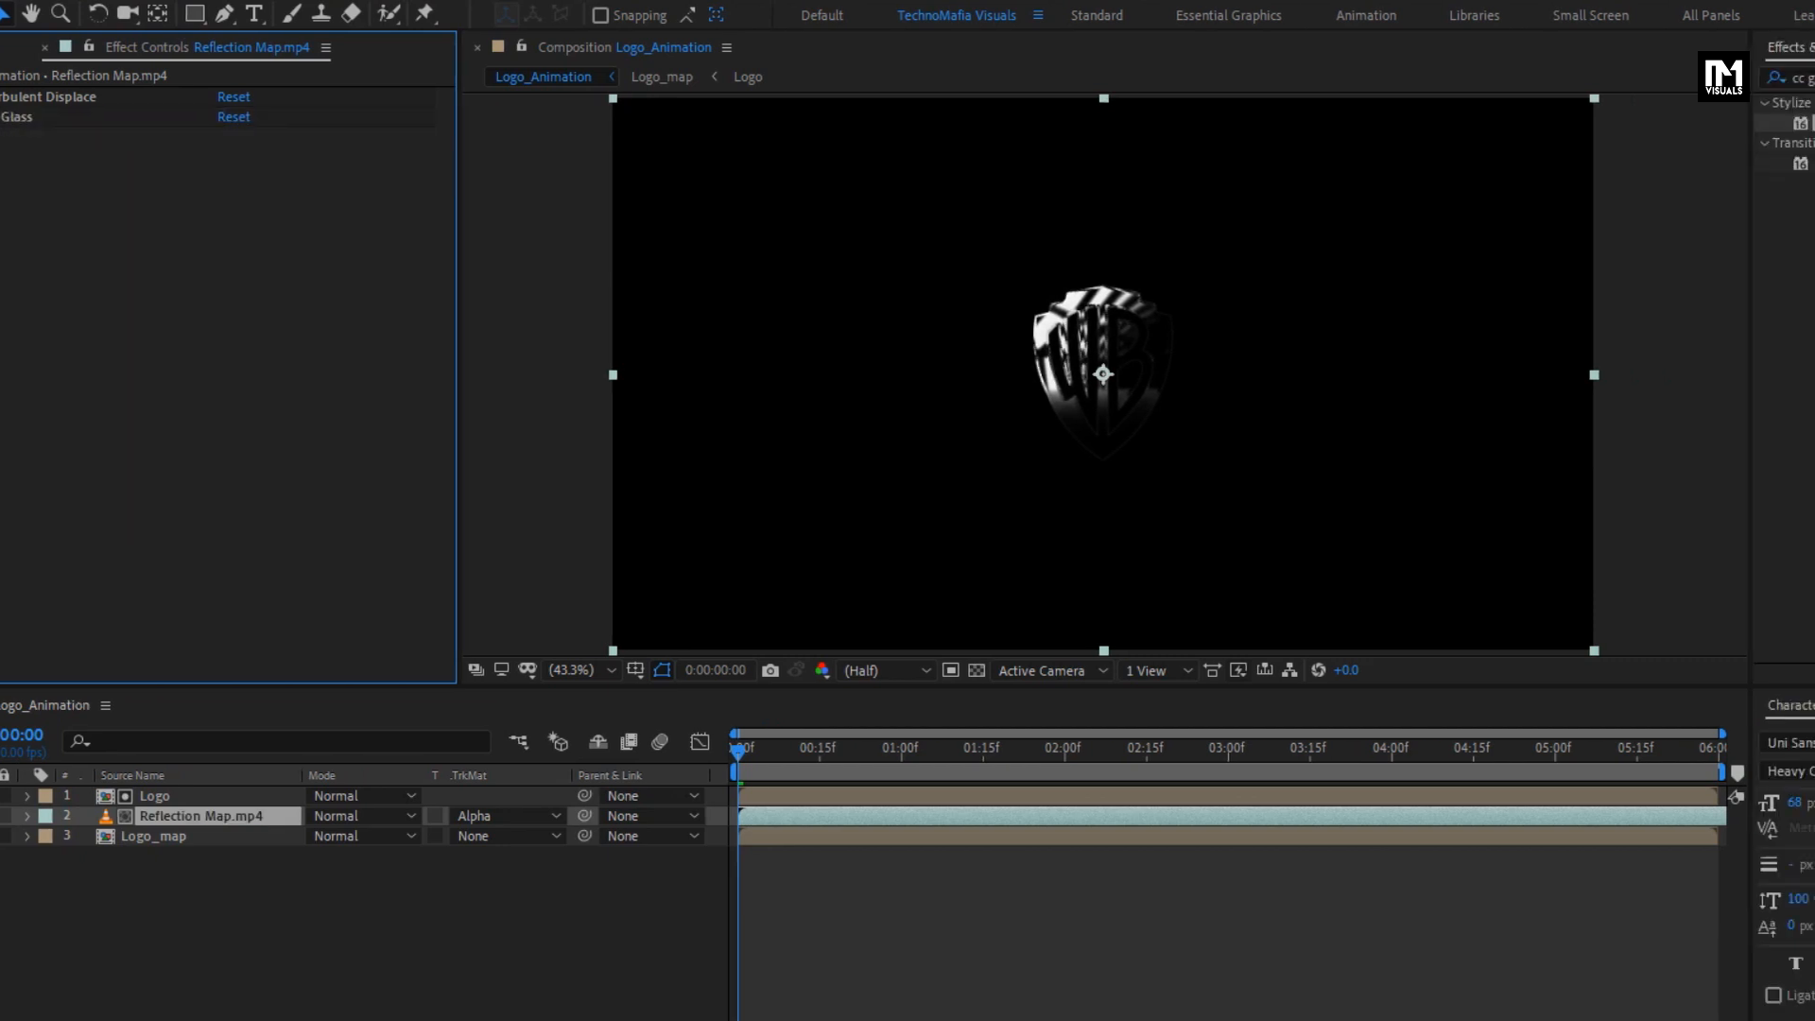
- Apply CC Blobbylize to the Reflection Map.mp4 layer and use Logo_map as its Blob Layer
click(1590, 77)
drag(1590, 78, 1524, 79)
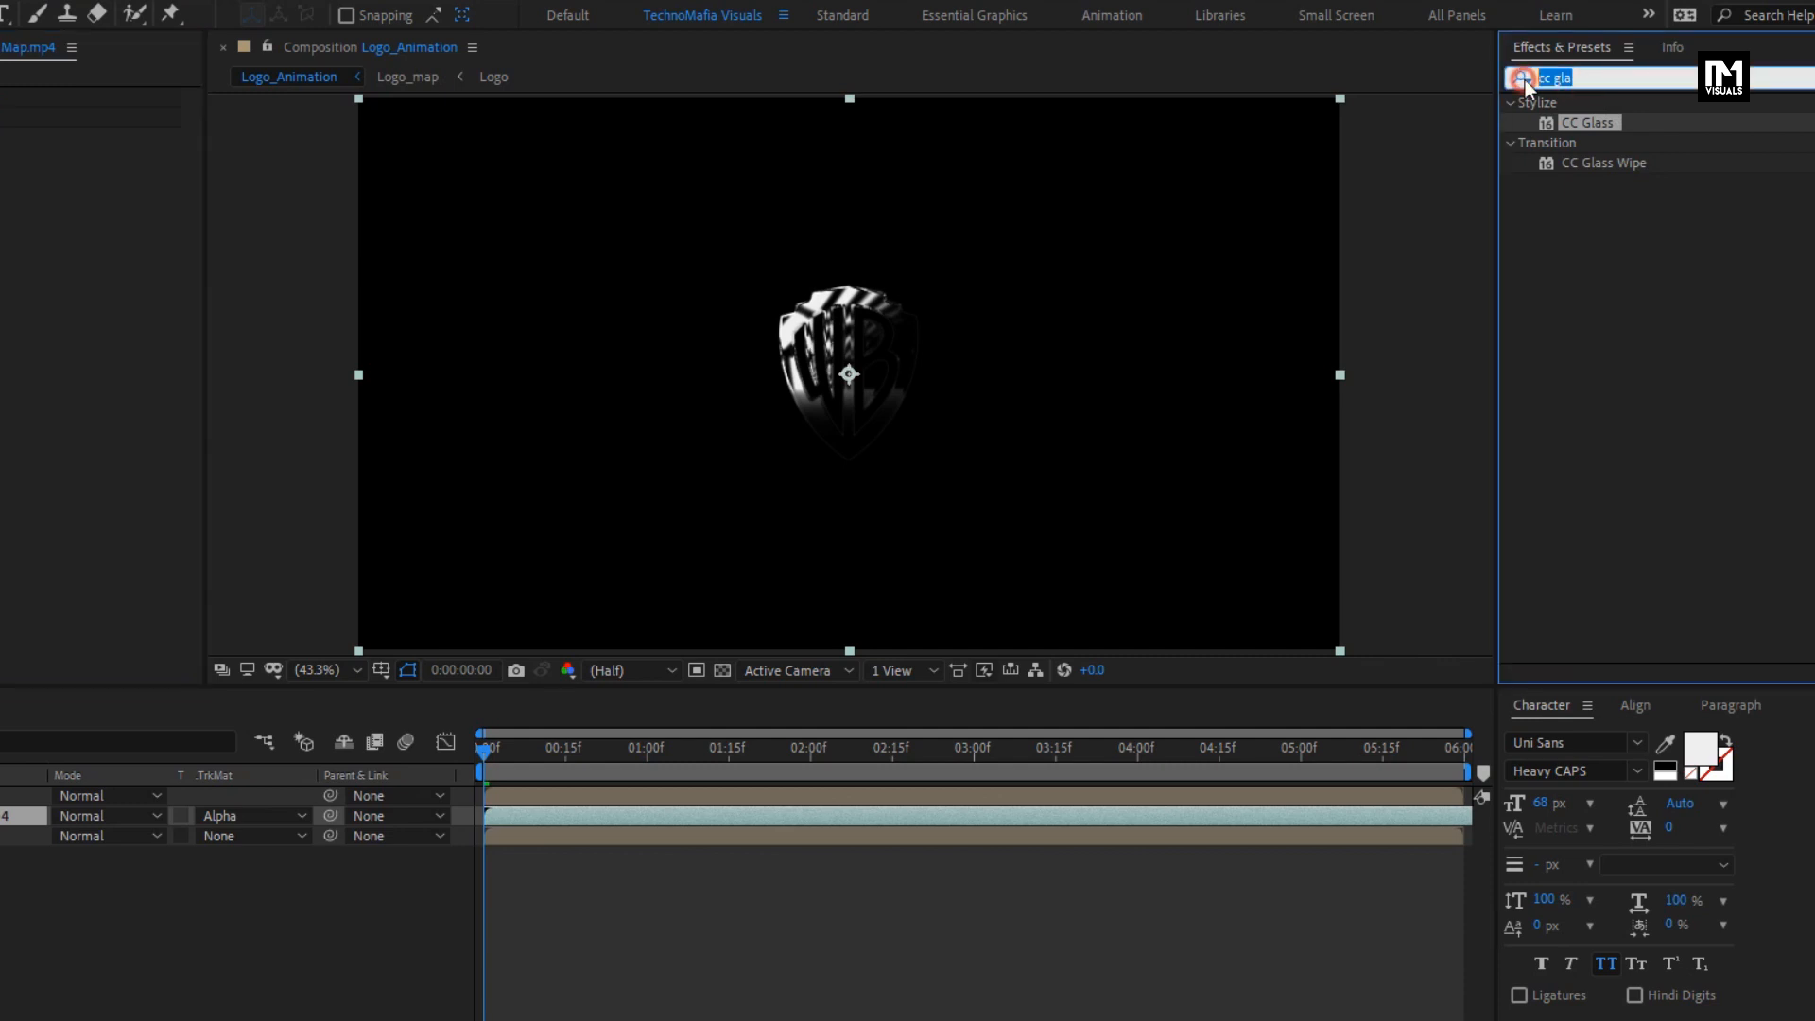
text(cc bl)
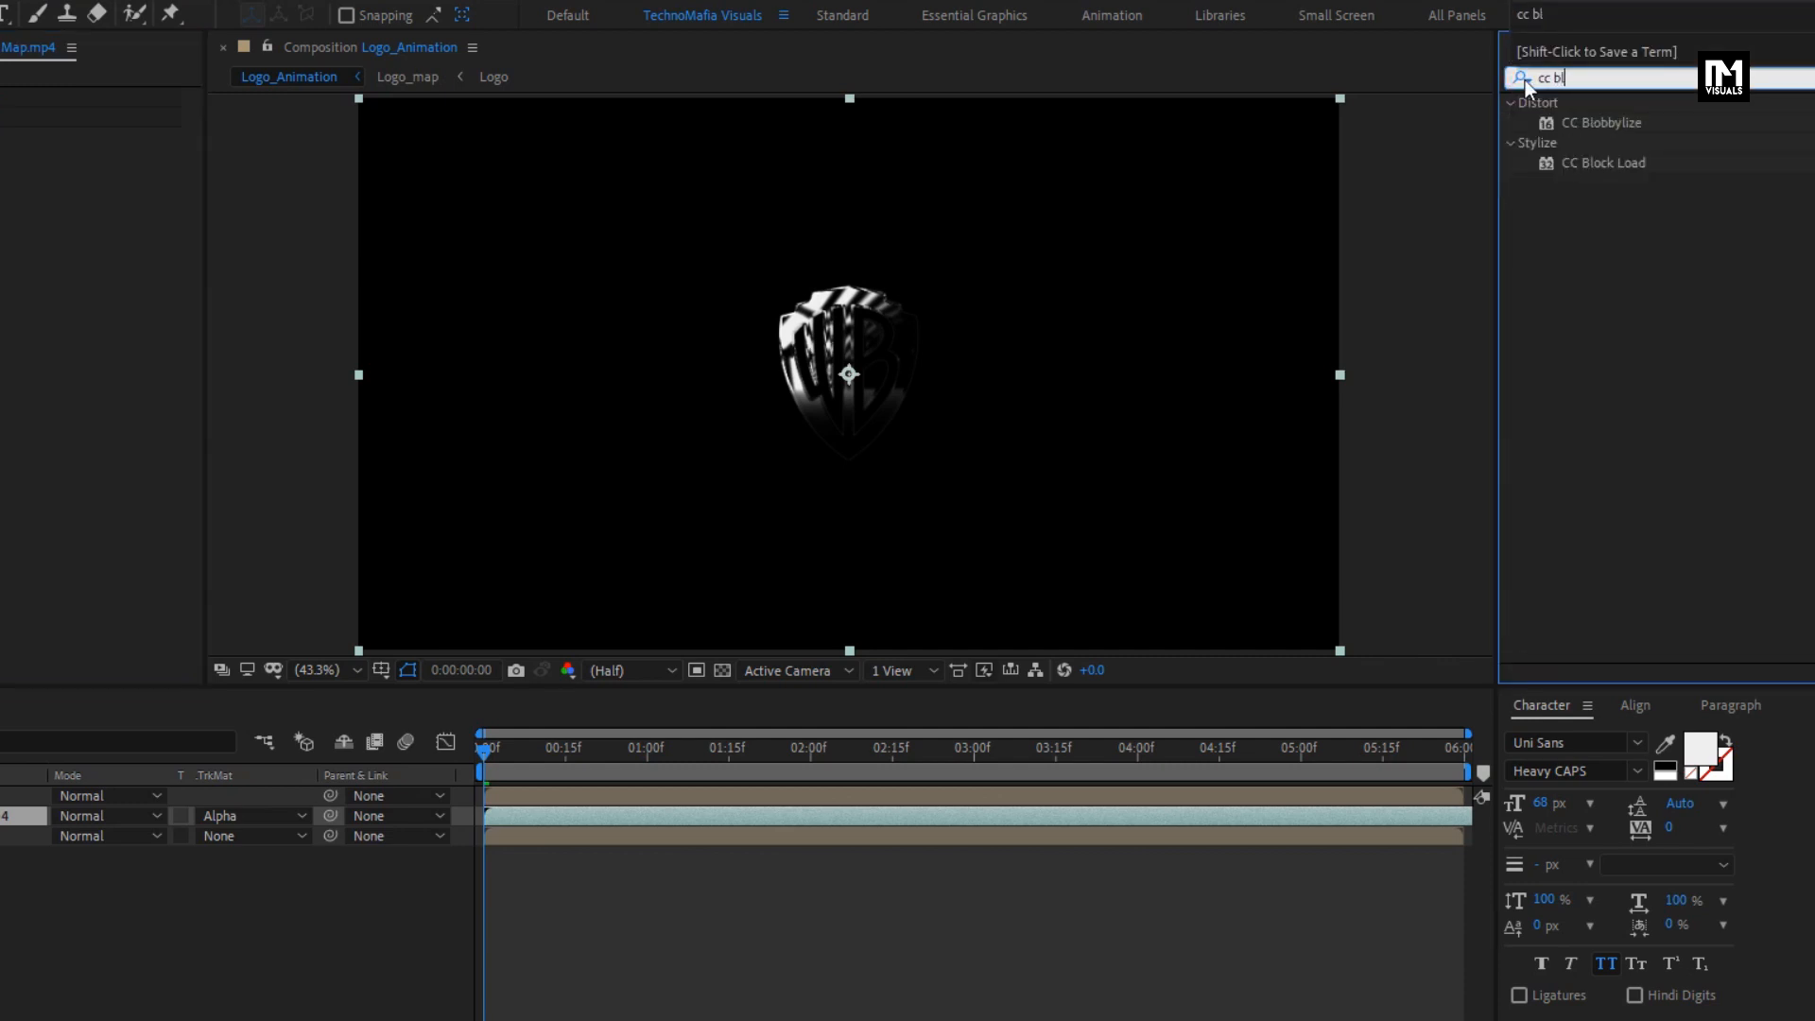
double_click(1602, 121)
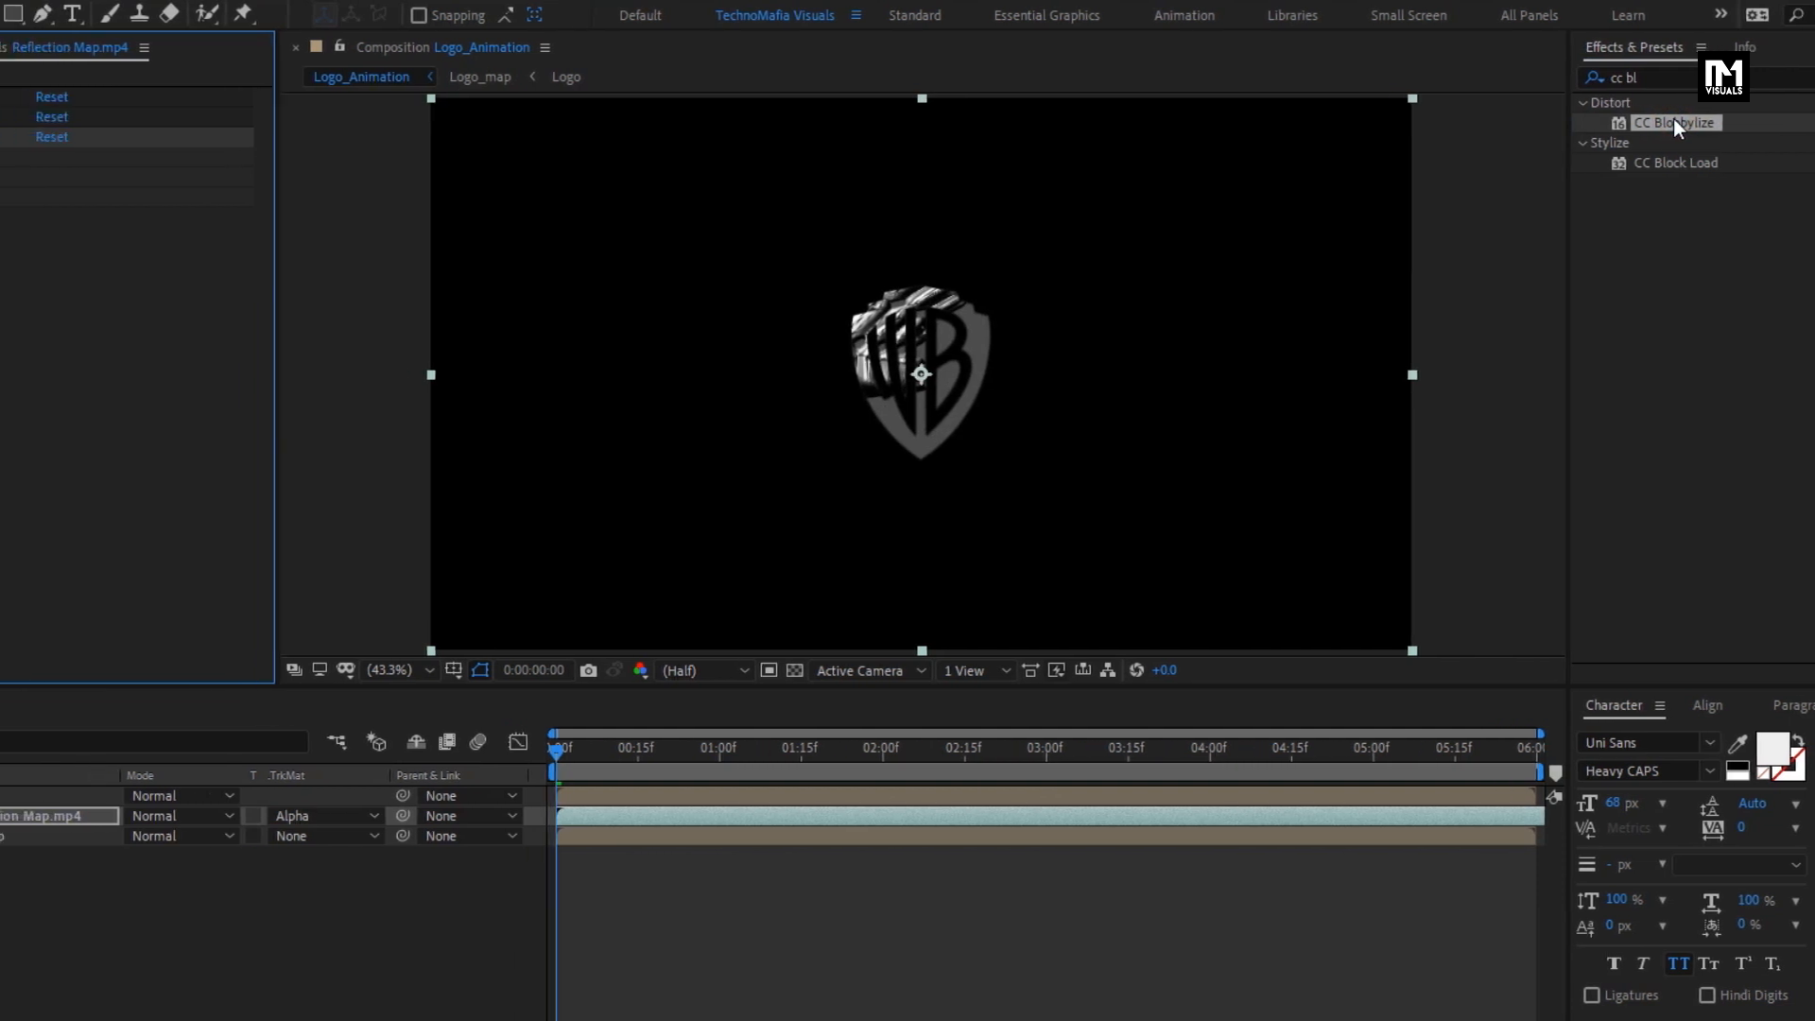
click(34, 157)
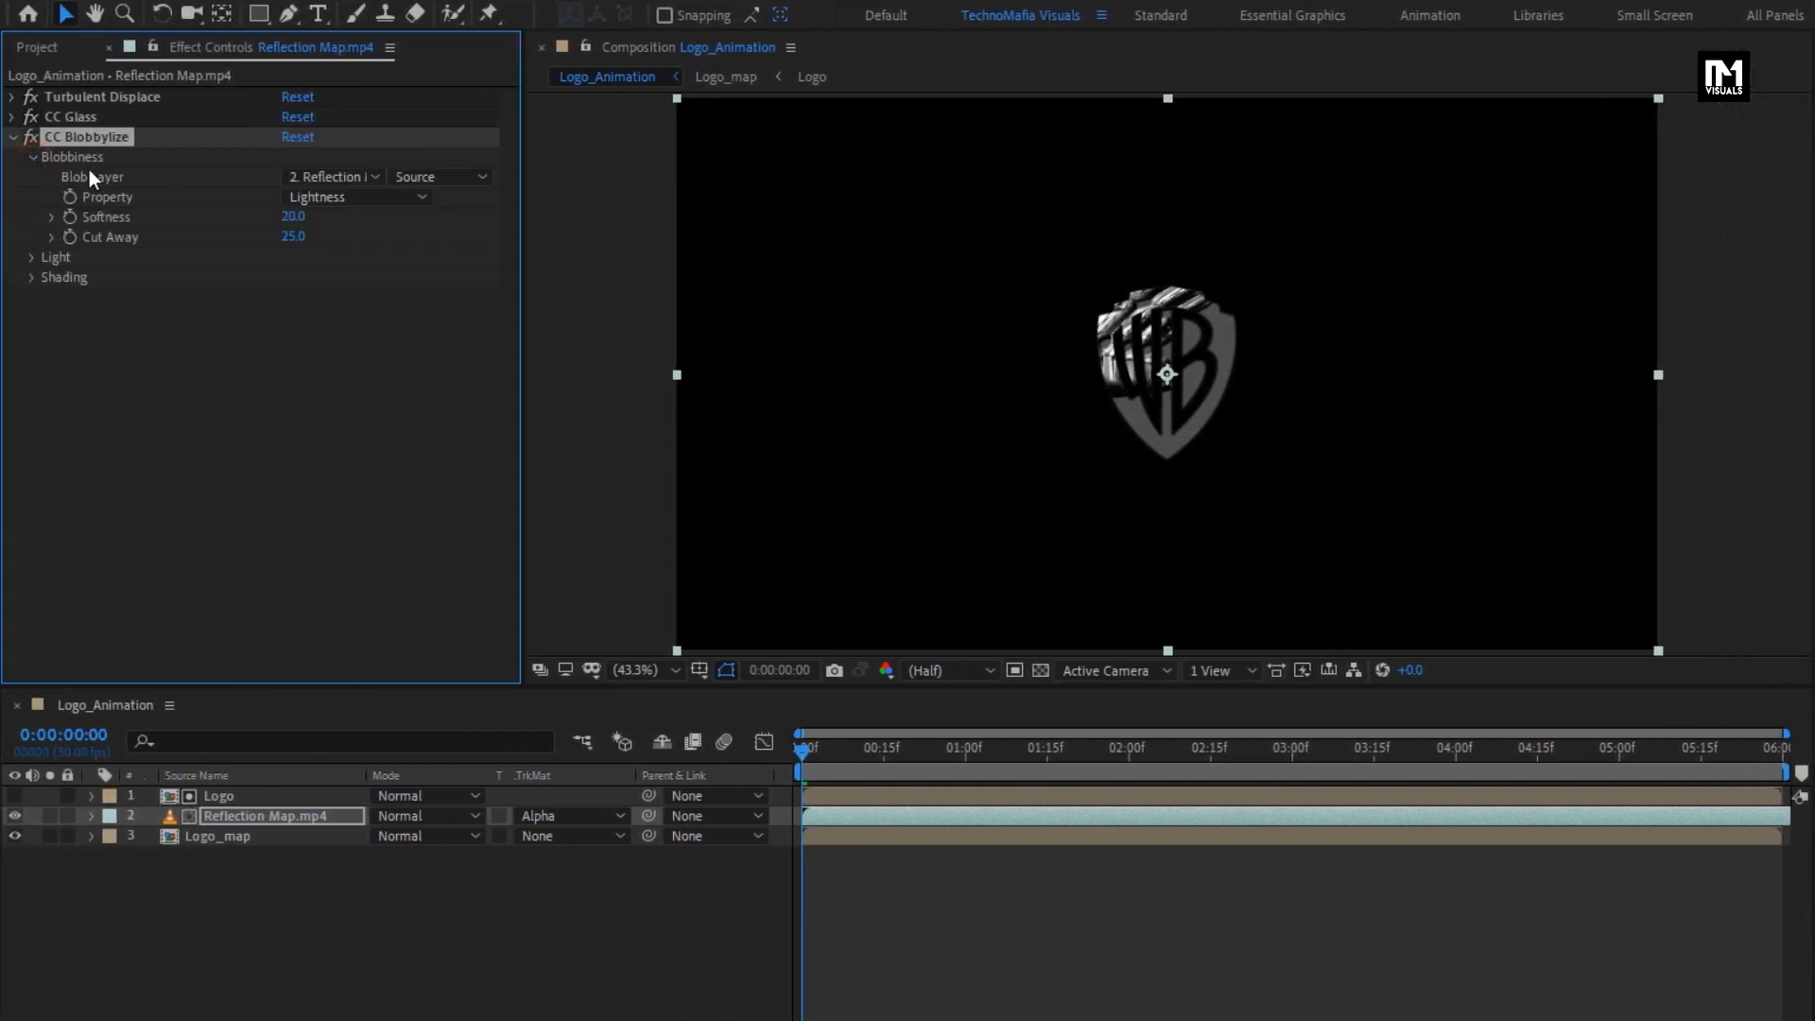
click(357, 178)
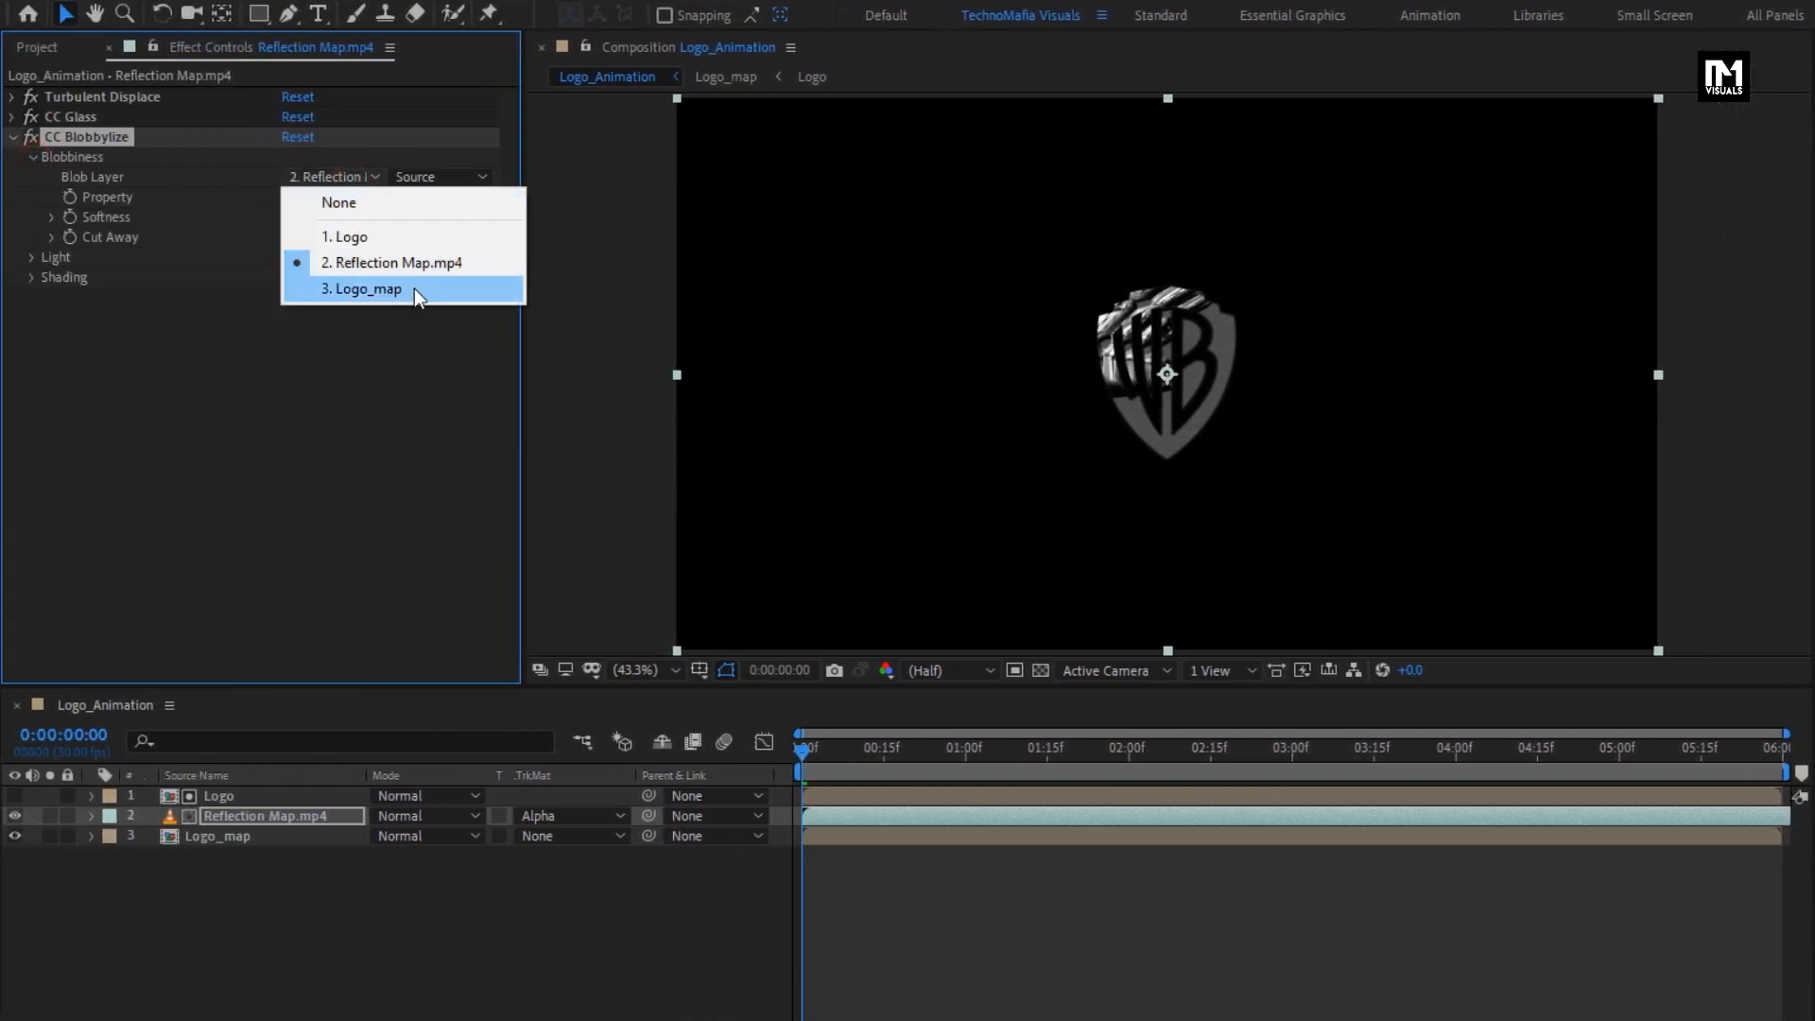
click(415, 288)
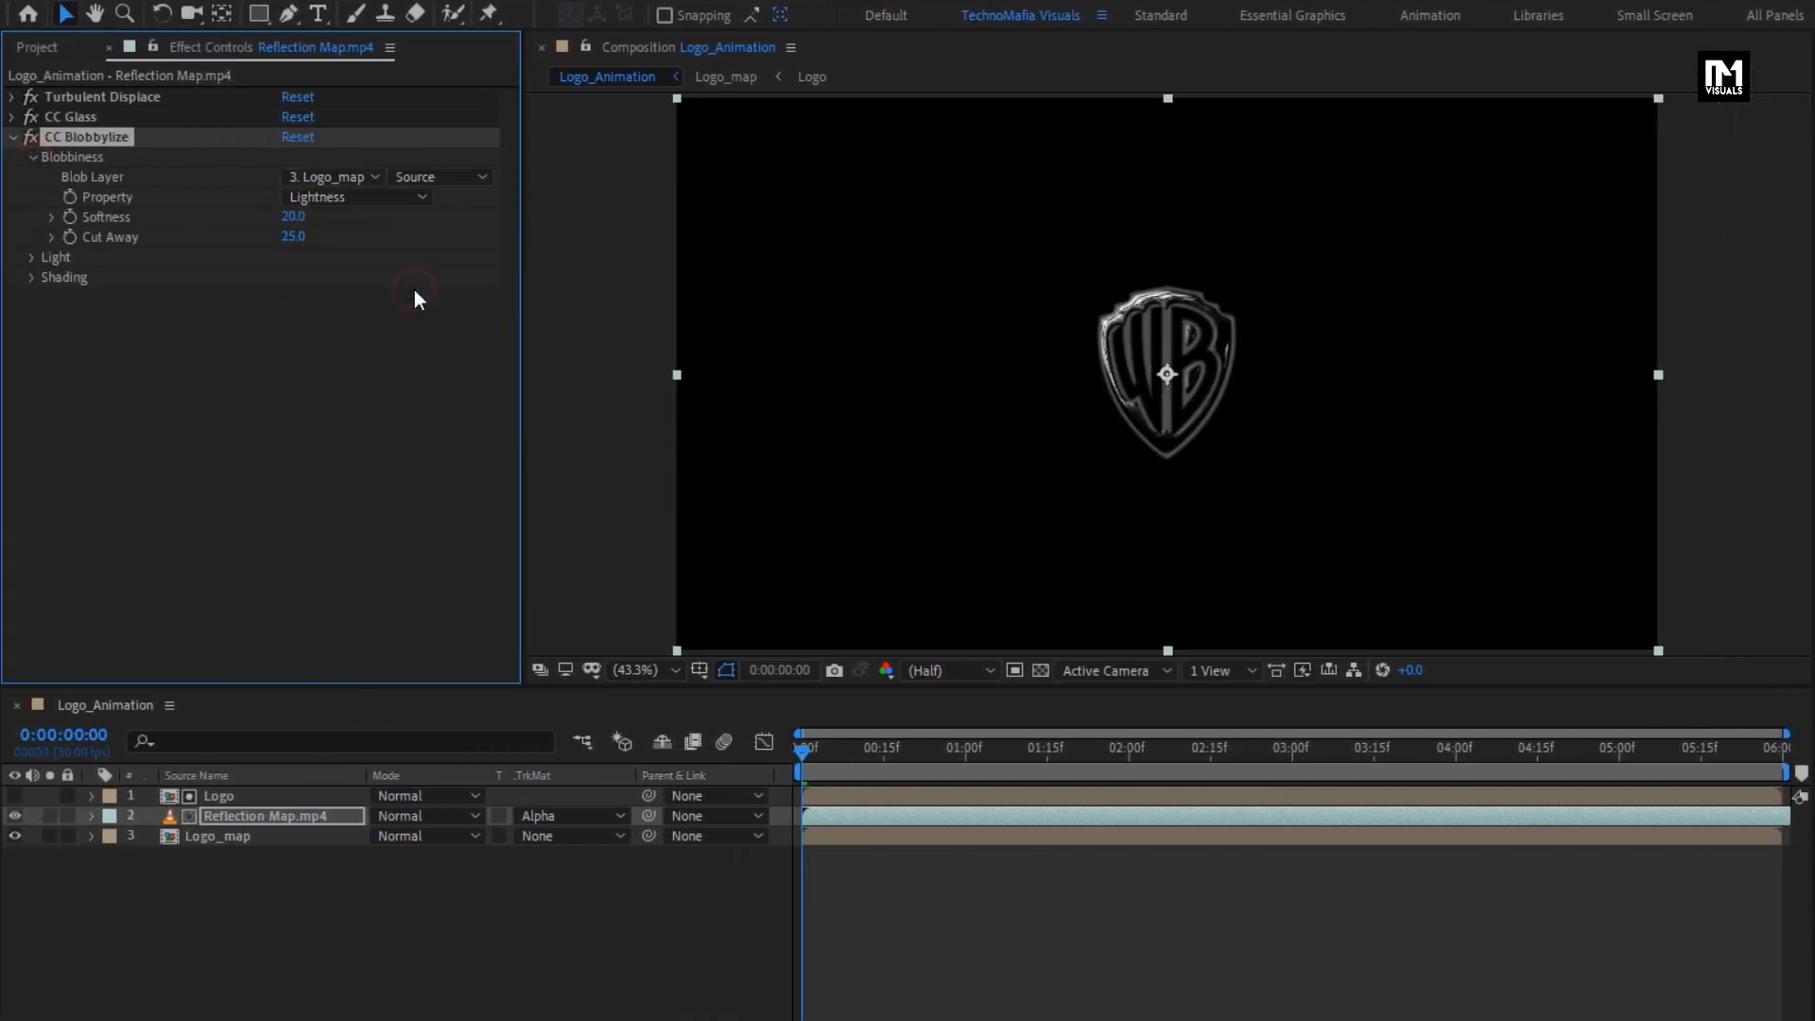
- Set the CC Blobbylize Softness to 10 and Cut Away to 0
click(292, 218)
text(10)
key(Return)
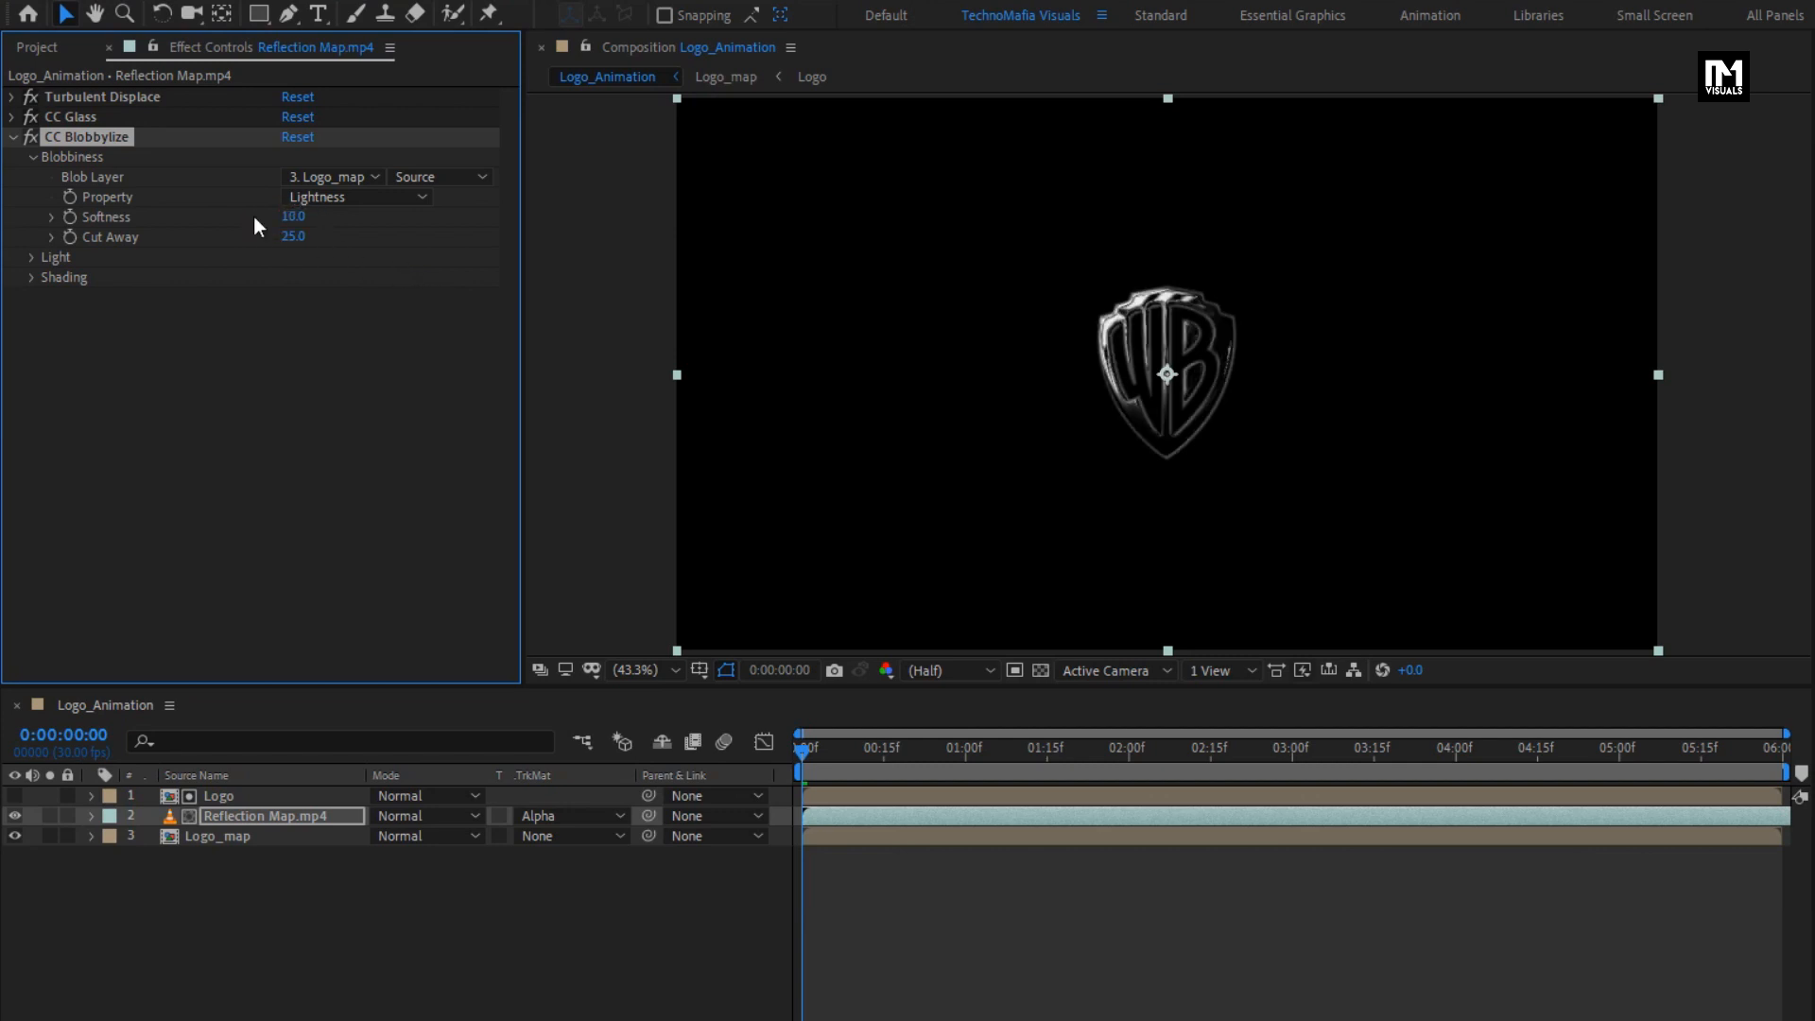
click(289, 237)
- Set the CC Blobbylize shading to Ambient 0, Diffuse 10 and Roughness 0.5, and preview the first frames
click(32, 278)
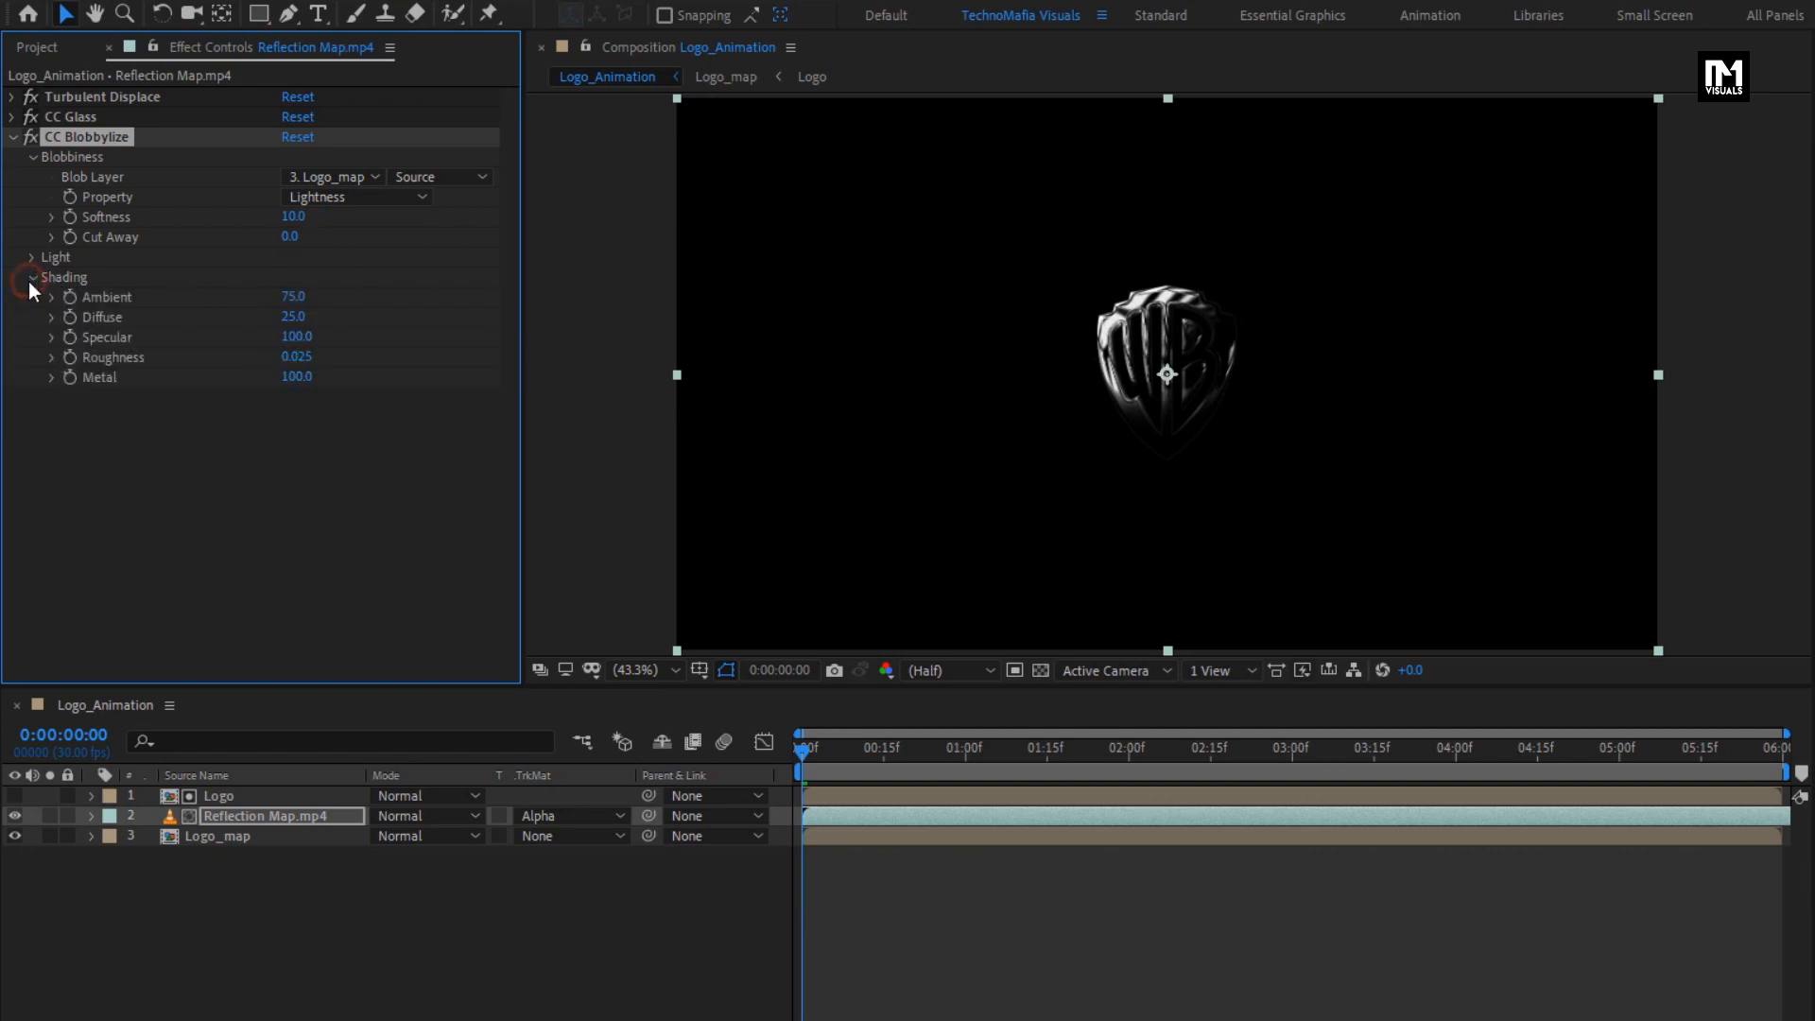
click(296, 295)
text(0)
key(Return)
click(292, 317)
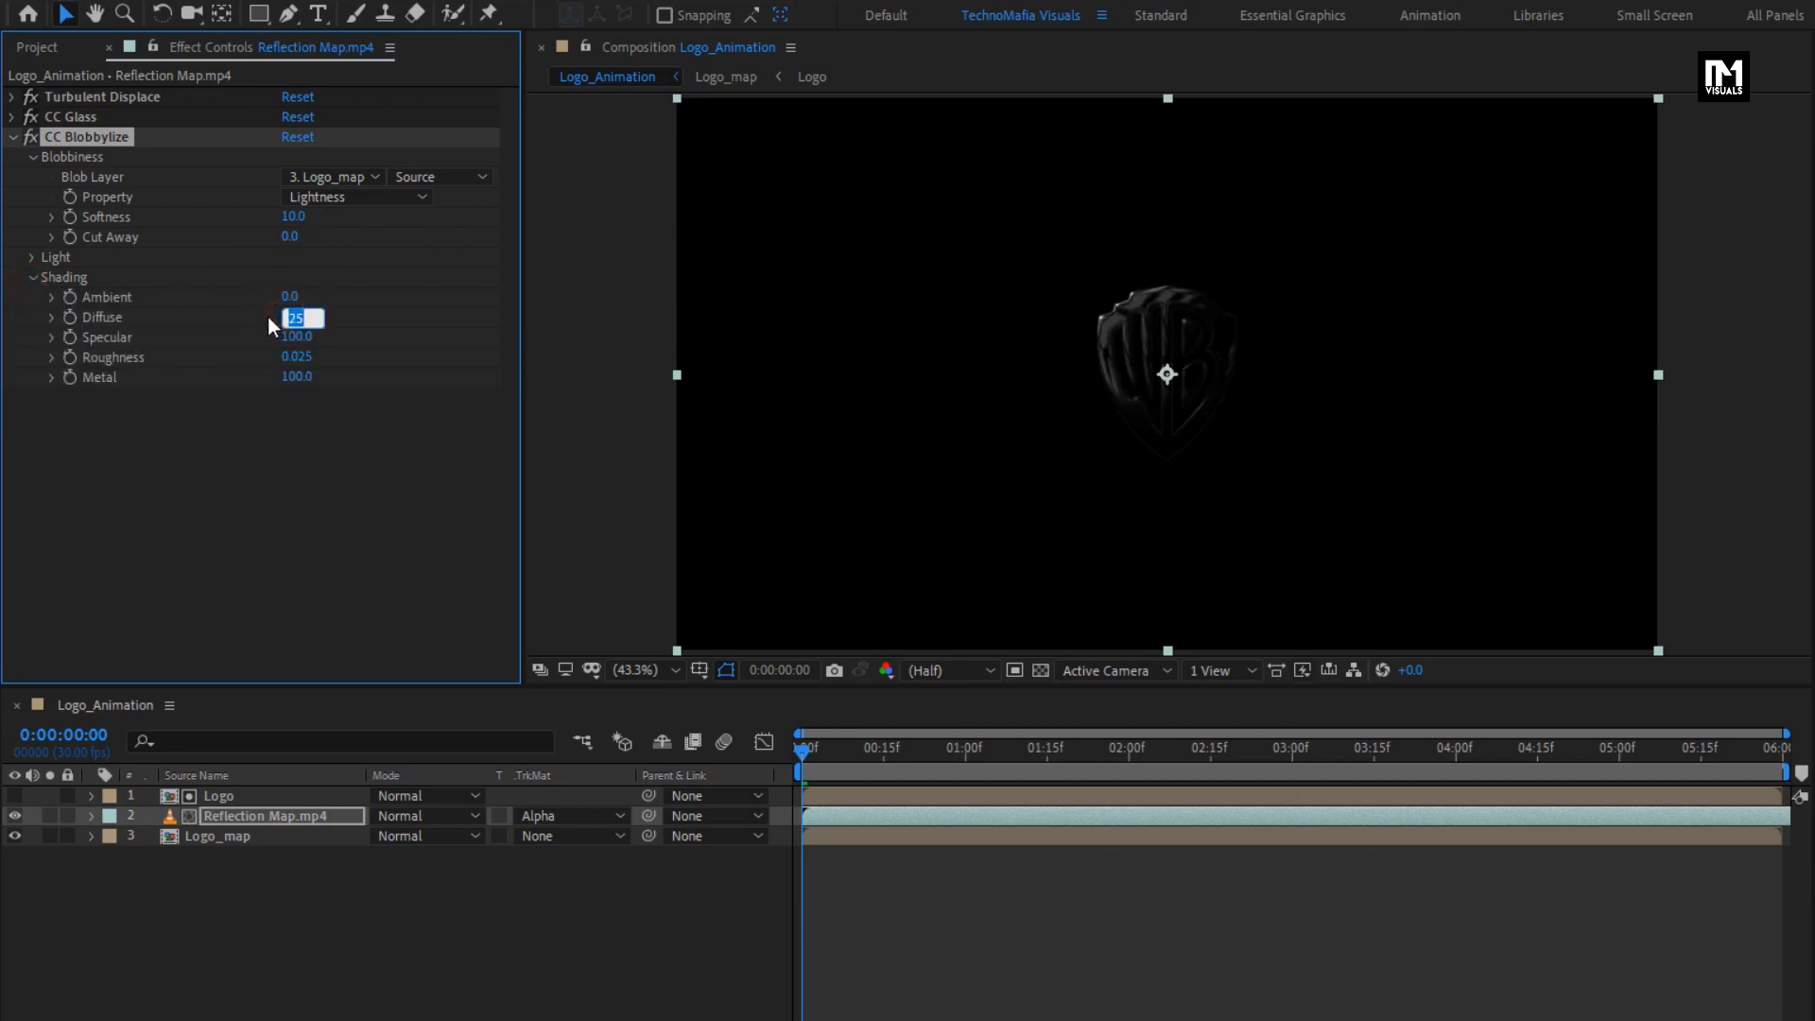
text(10)
key(Return)
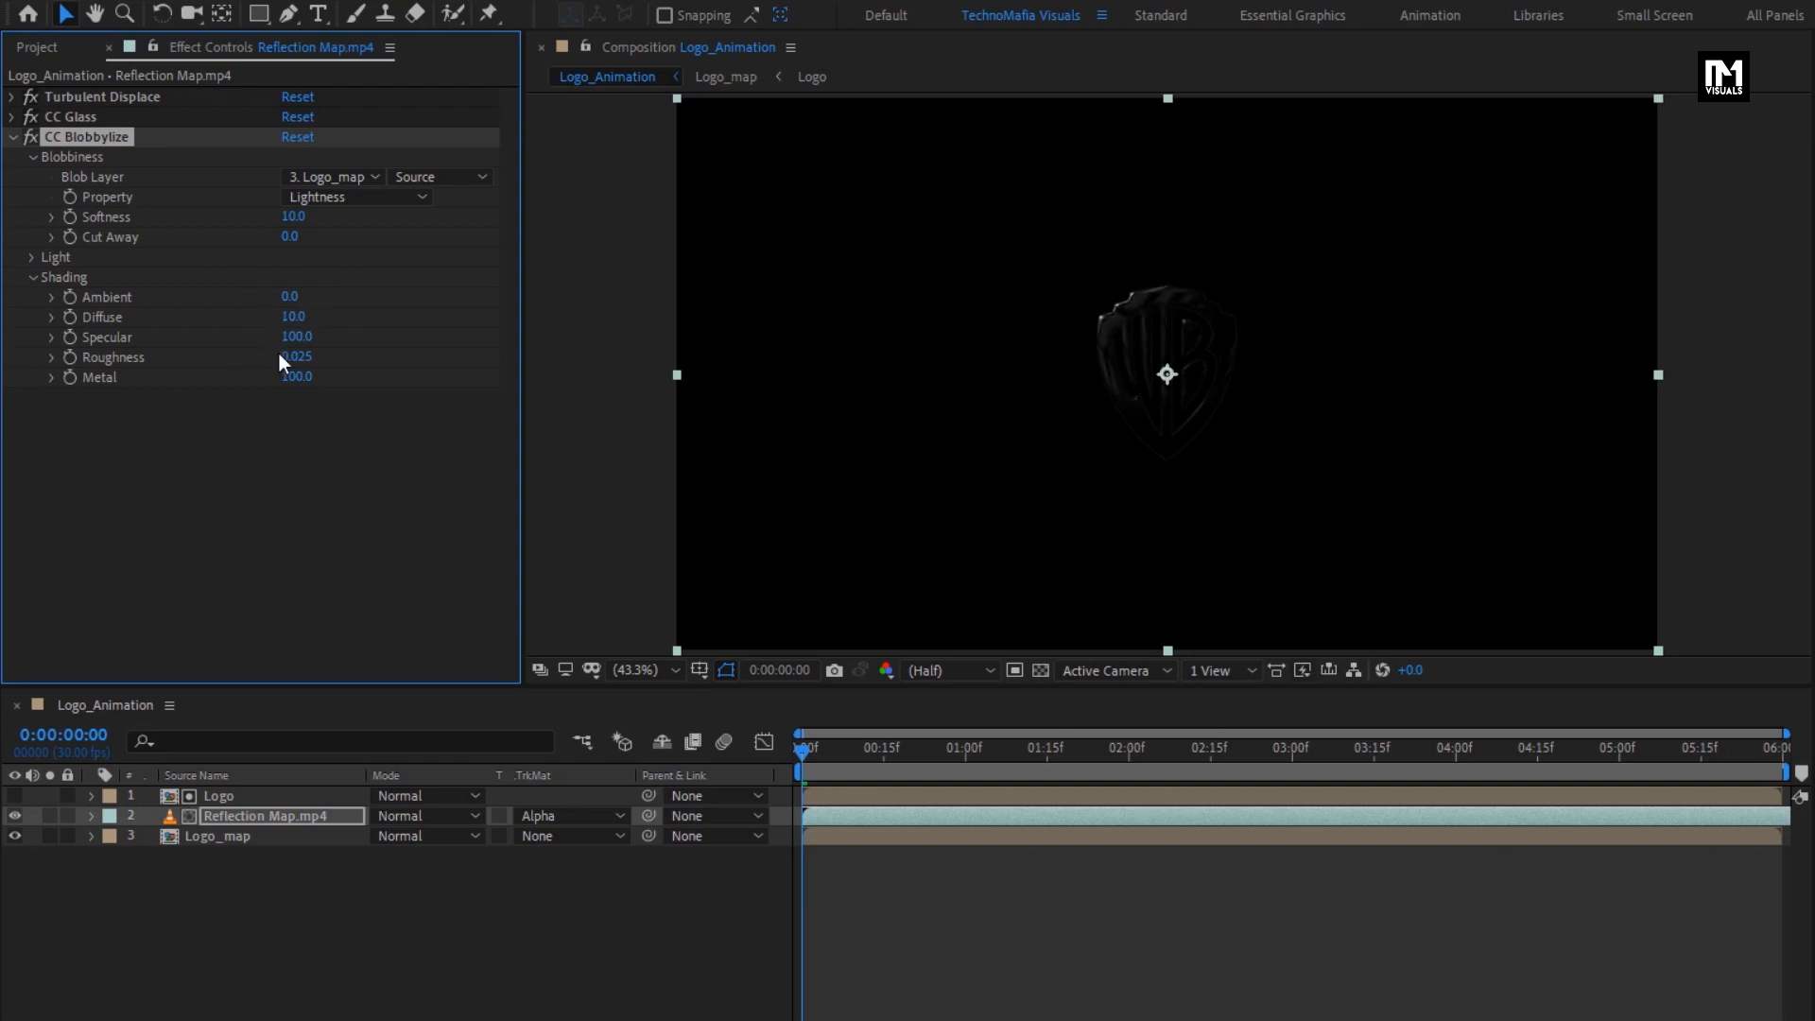
click(285, 357)
text(0)
key(Return)
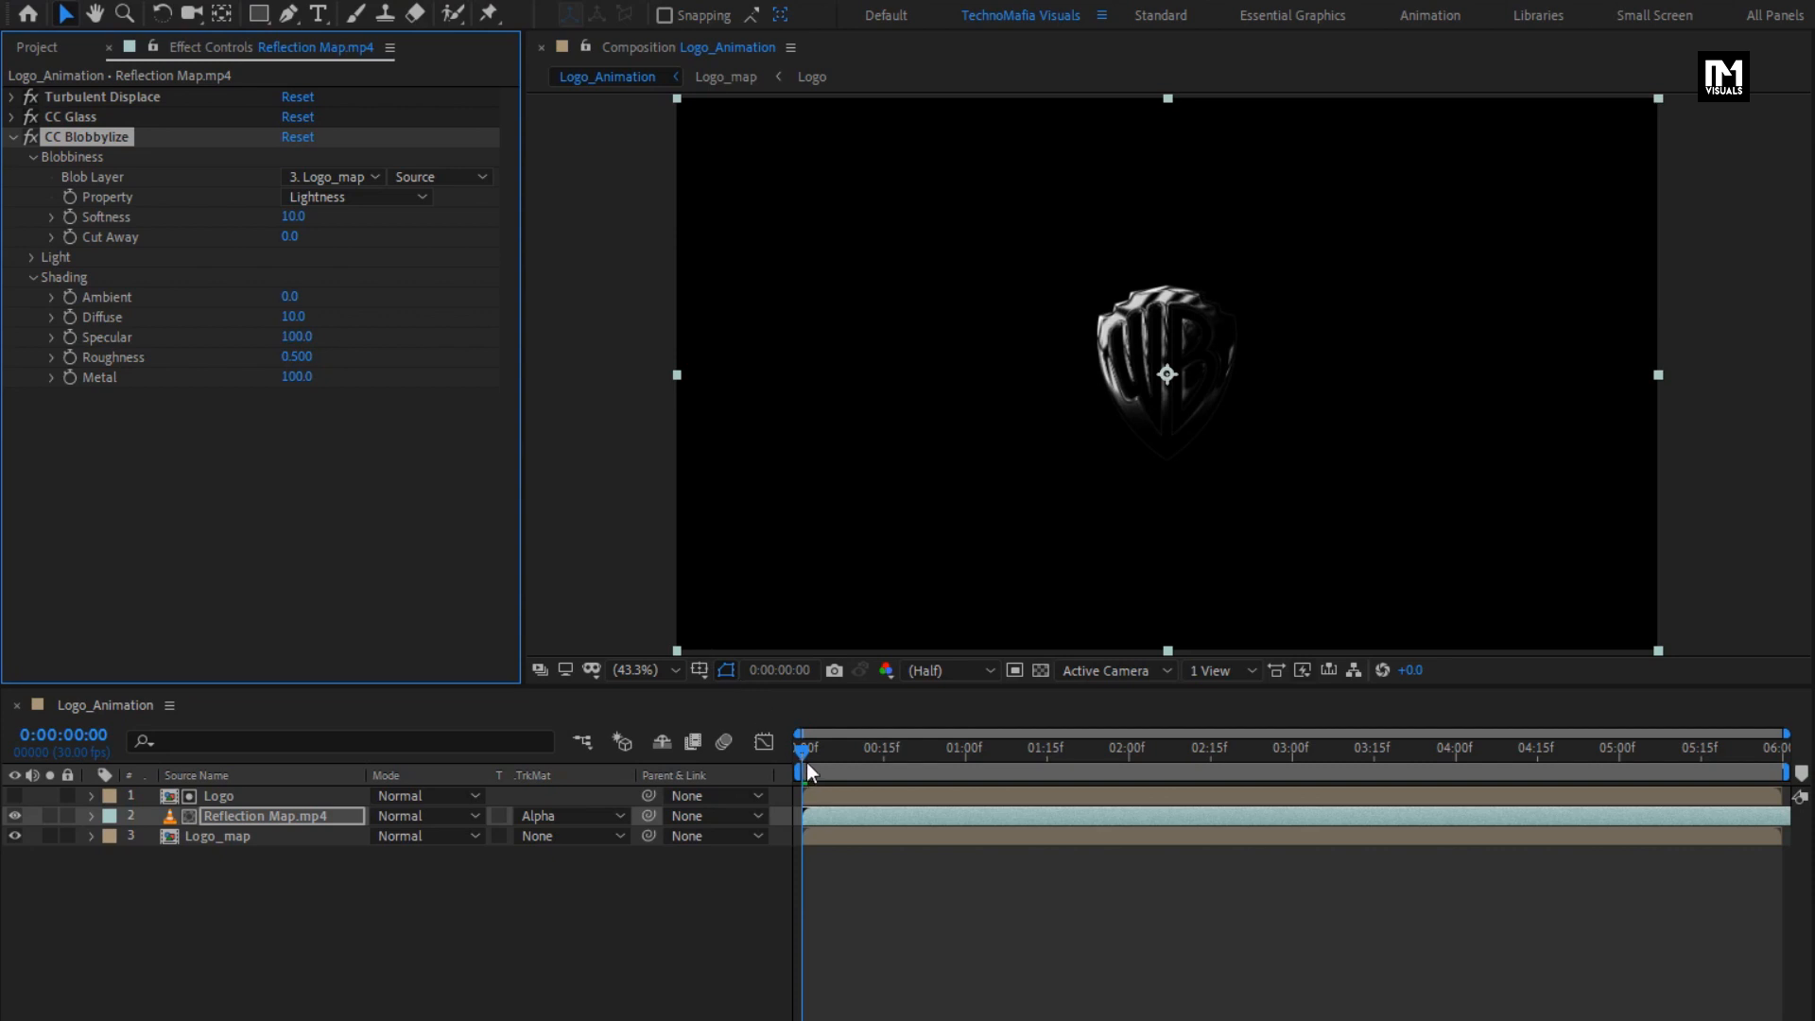
drag(807, 762, 871, 770)
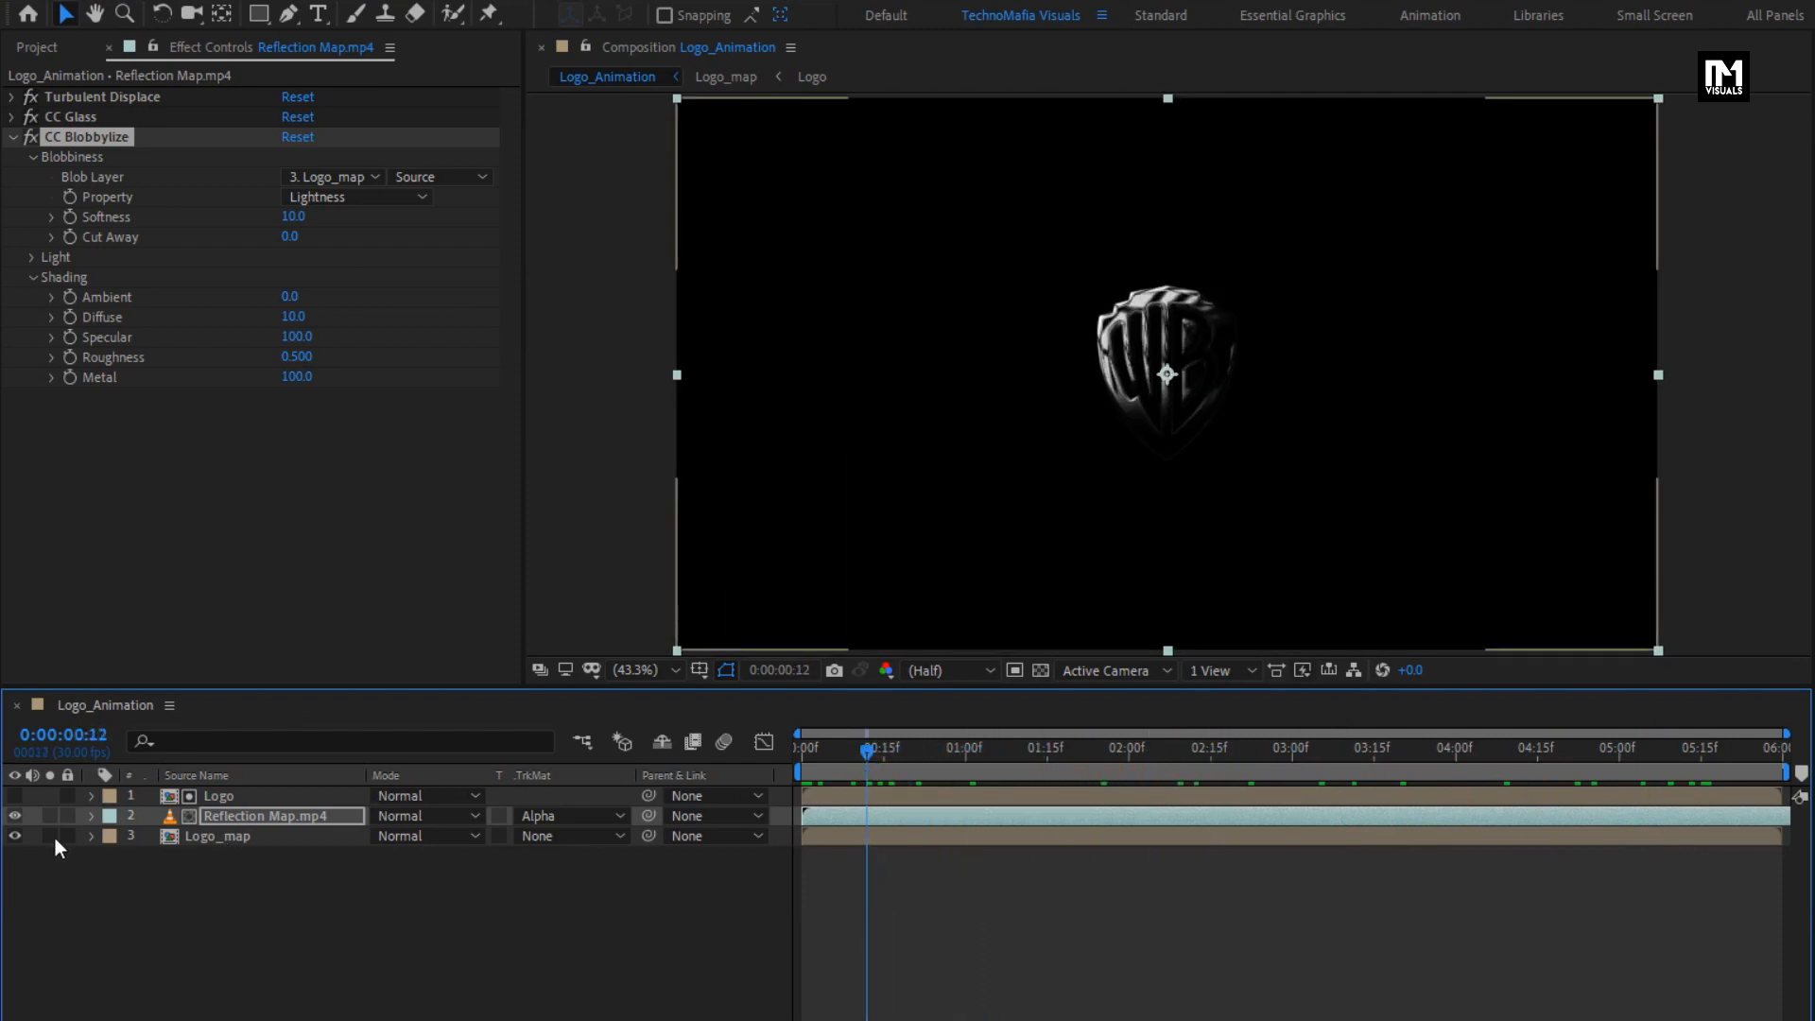
- Scale WB Logo.png to 5% inside the Logo composition and return to Logo_Animation
double_click(214, 800)
click(219, 802)
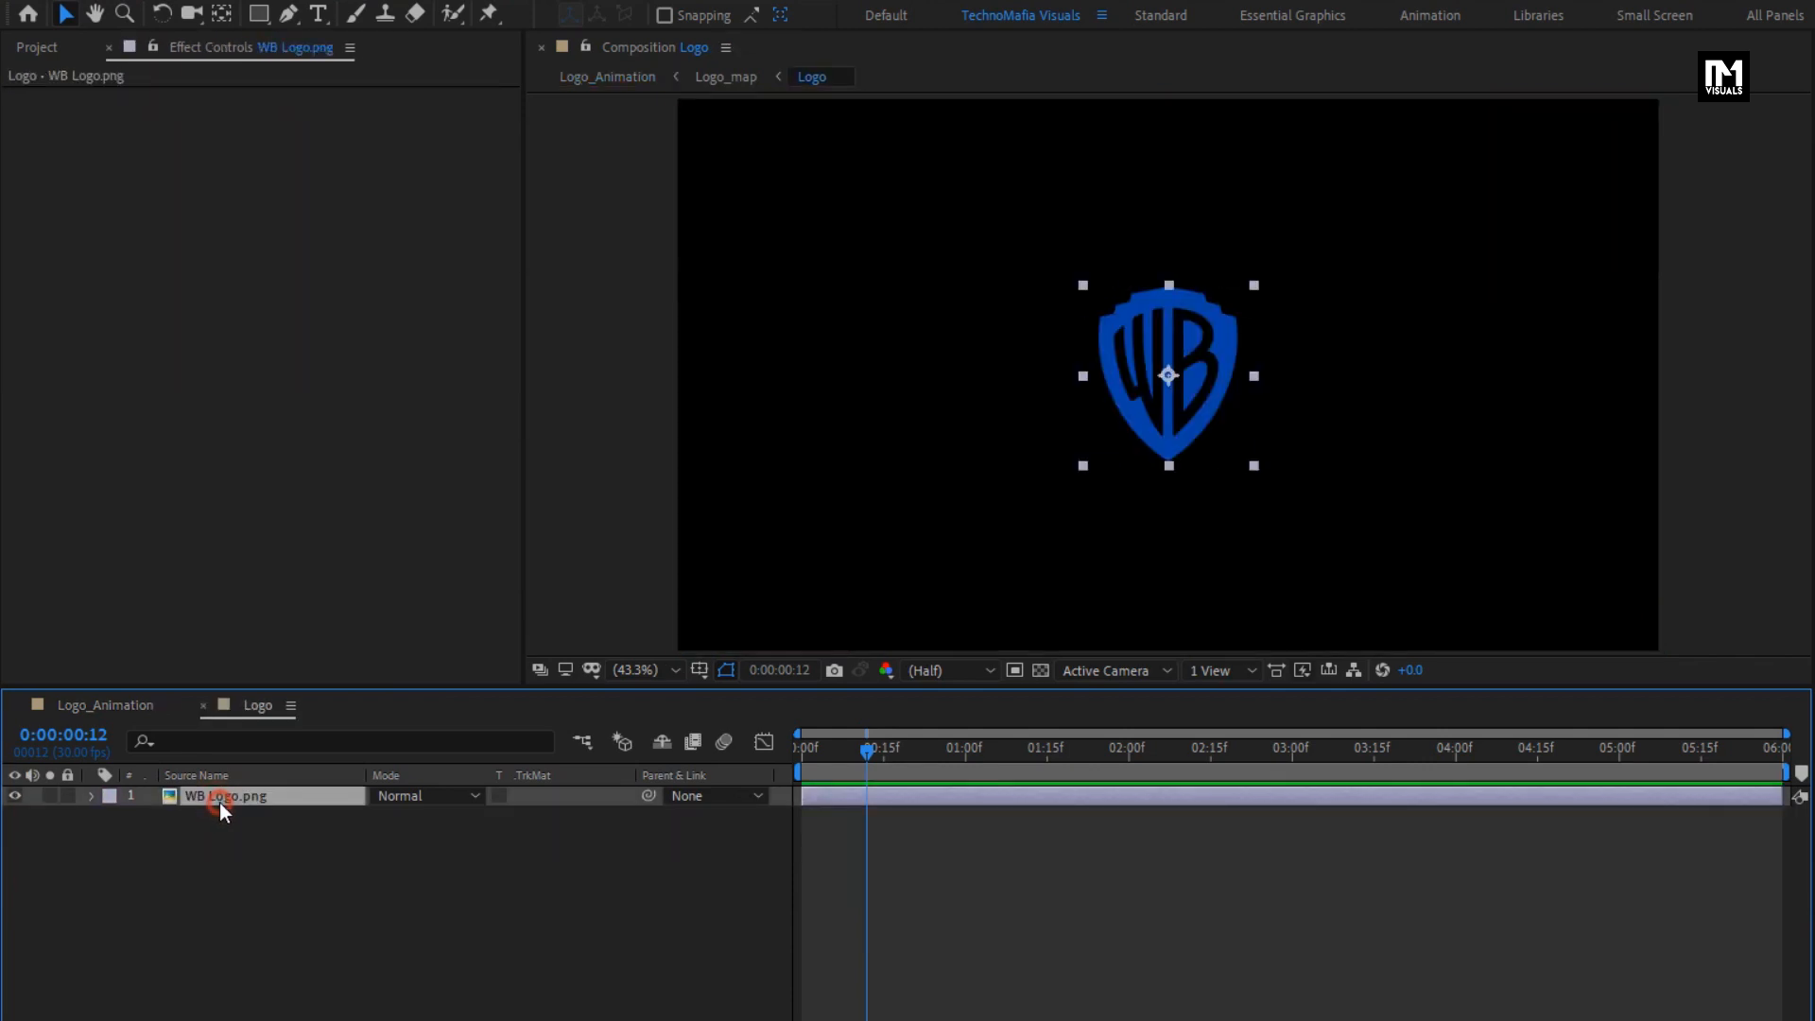
text(s5)
key(Return)
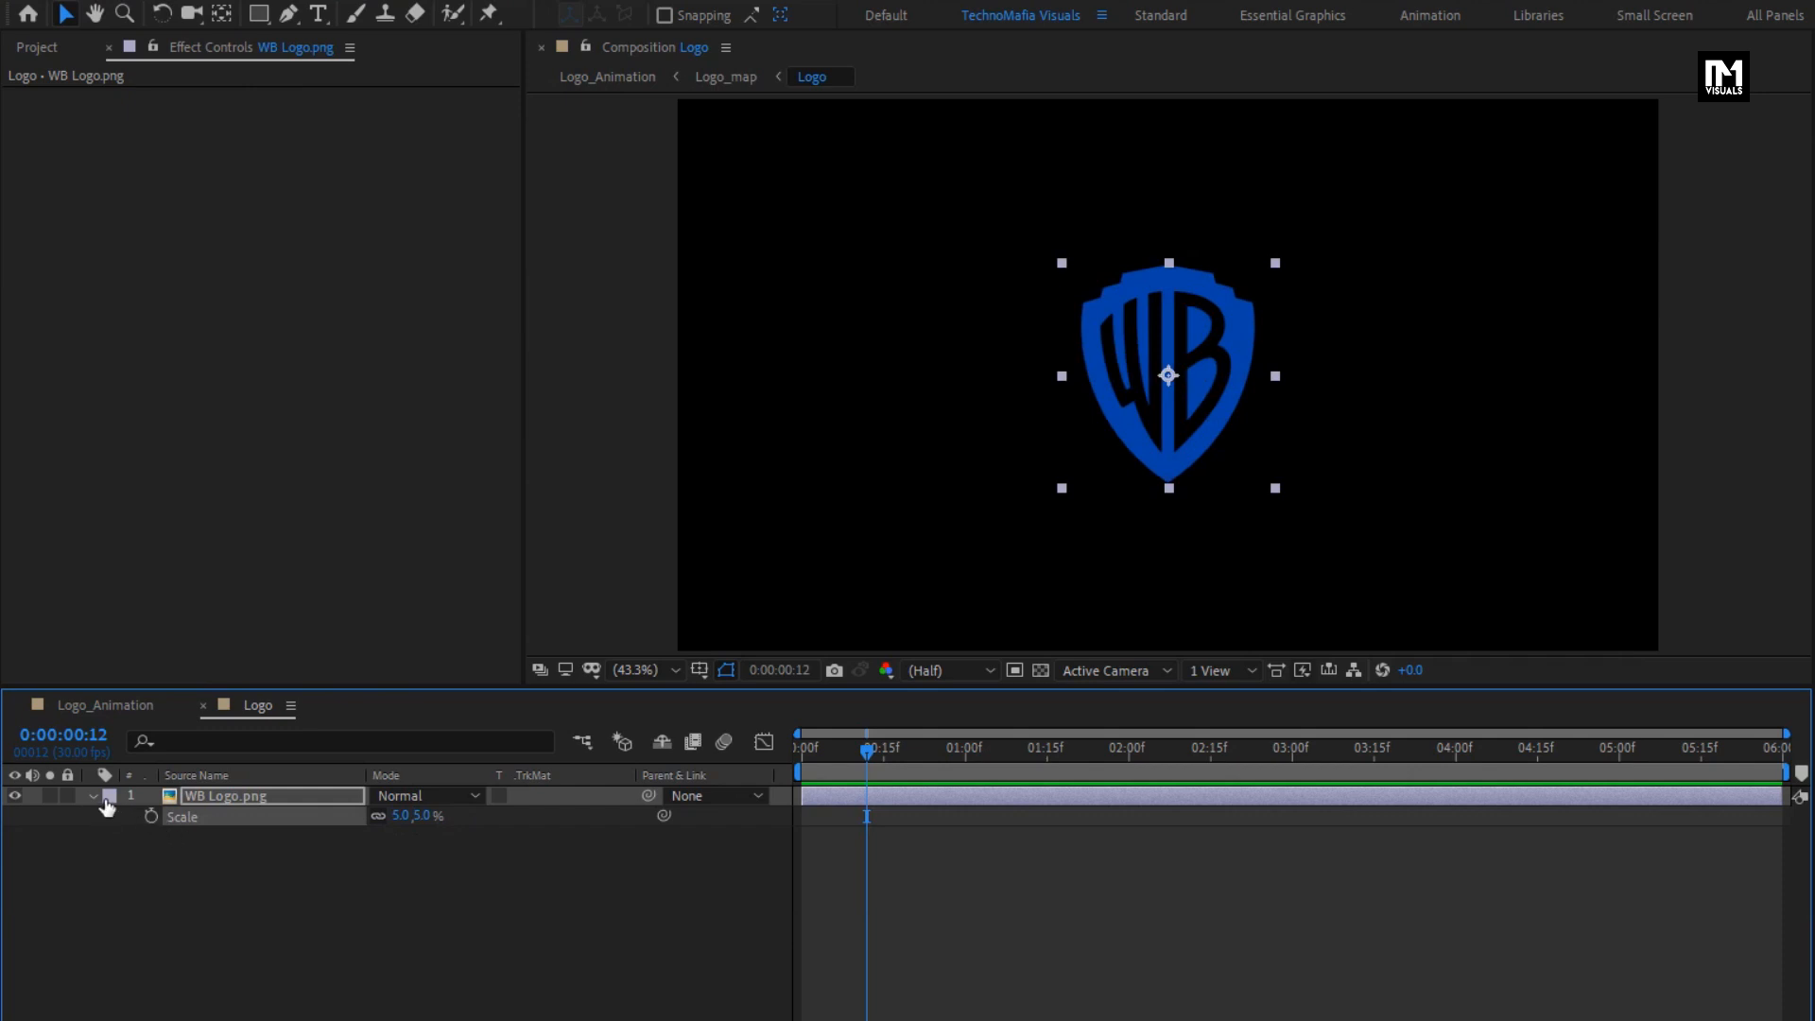
click(201, 707)
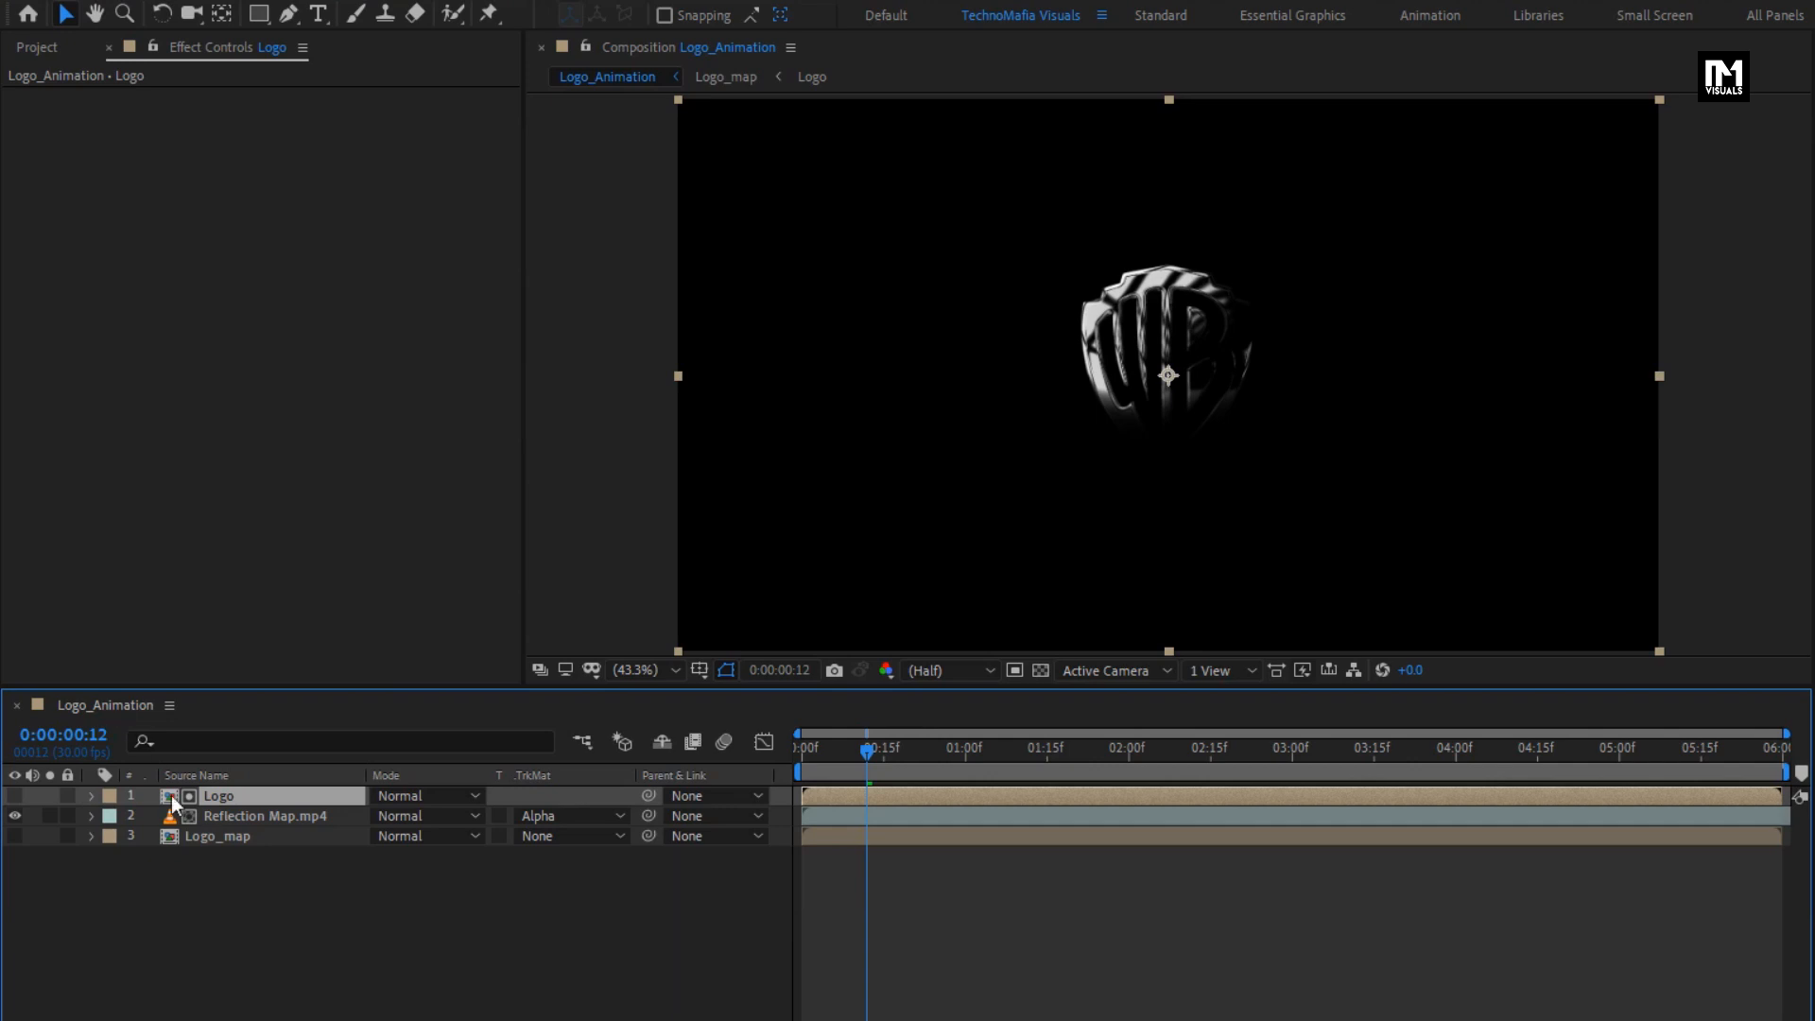
- Add a new adjustment layer above all layers in the Logo_Animation composition
click(239, 917)
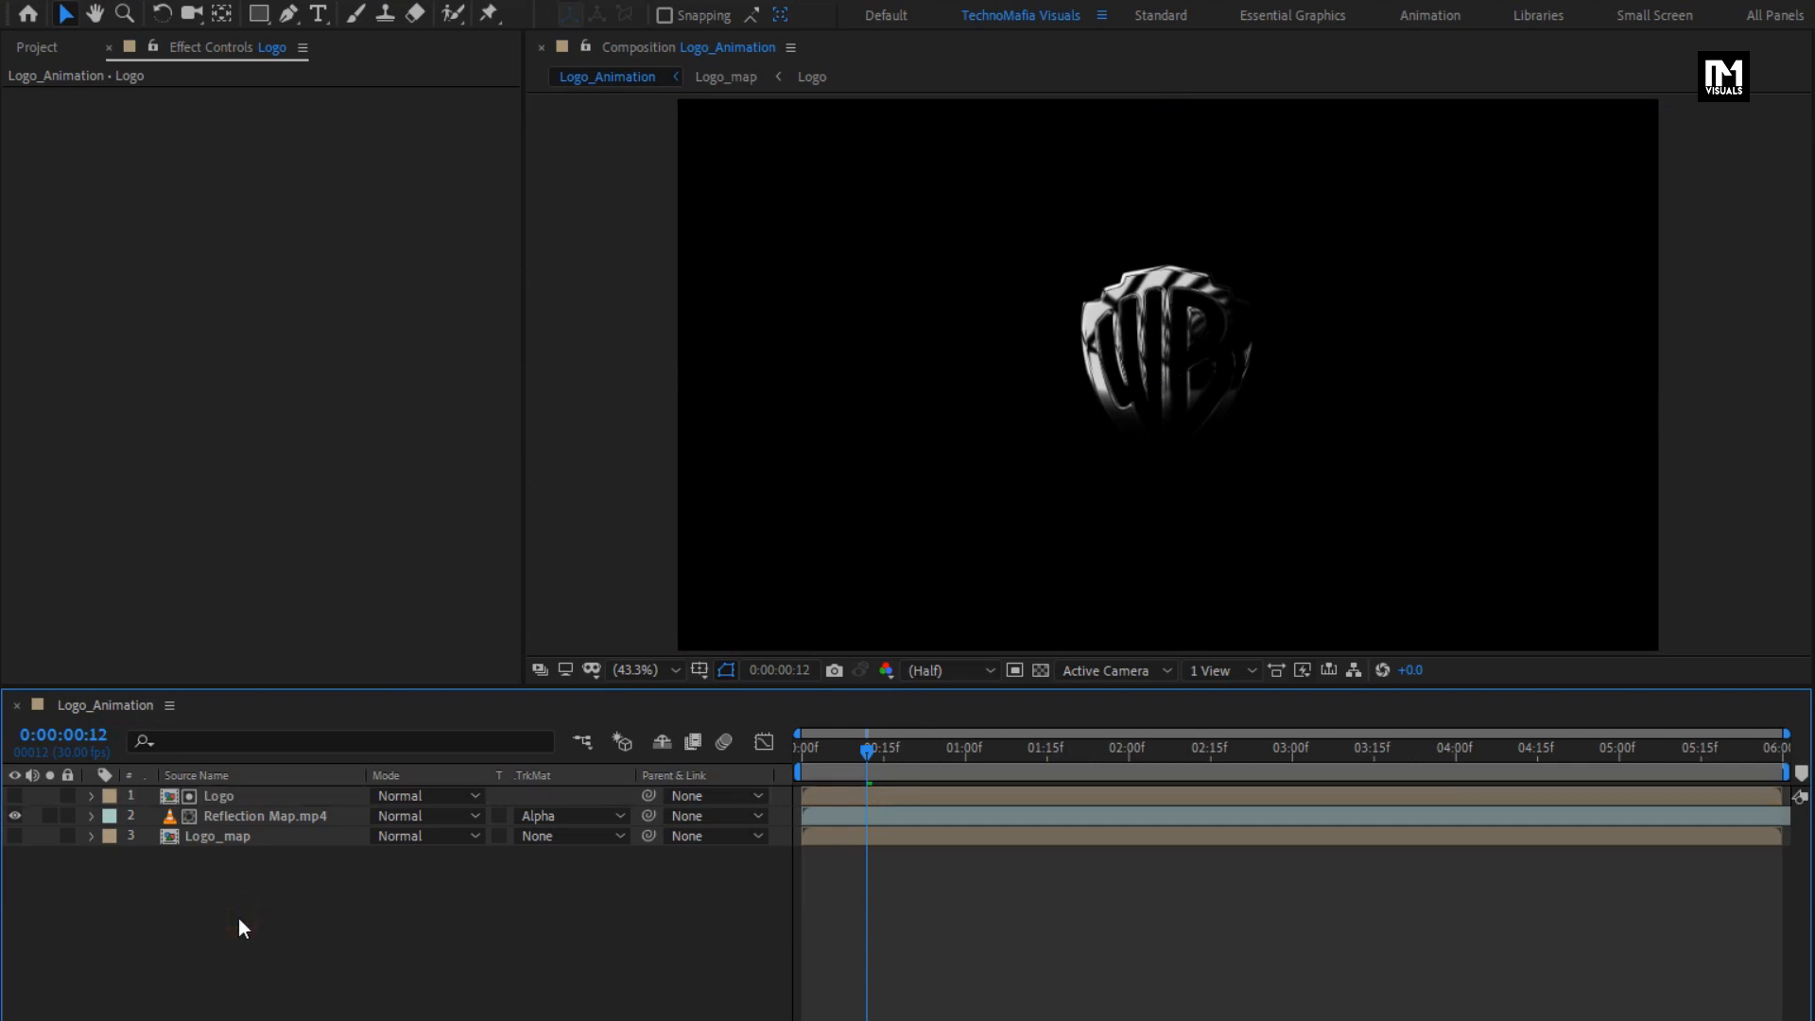
right_click(238, 917)
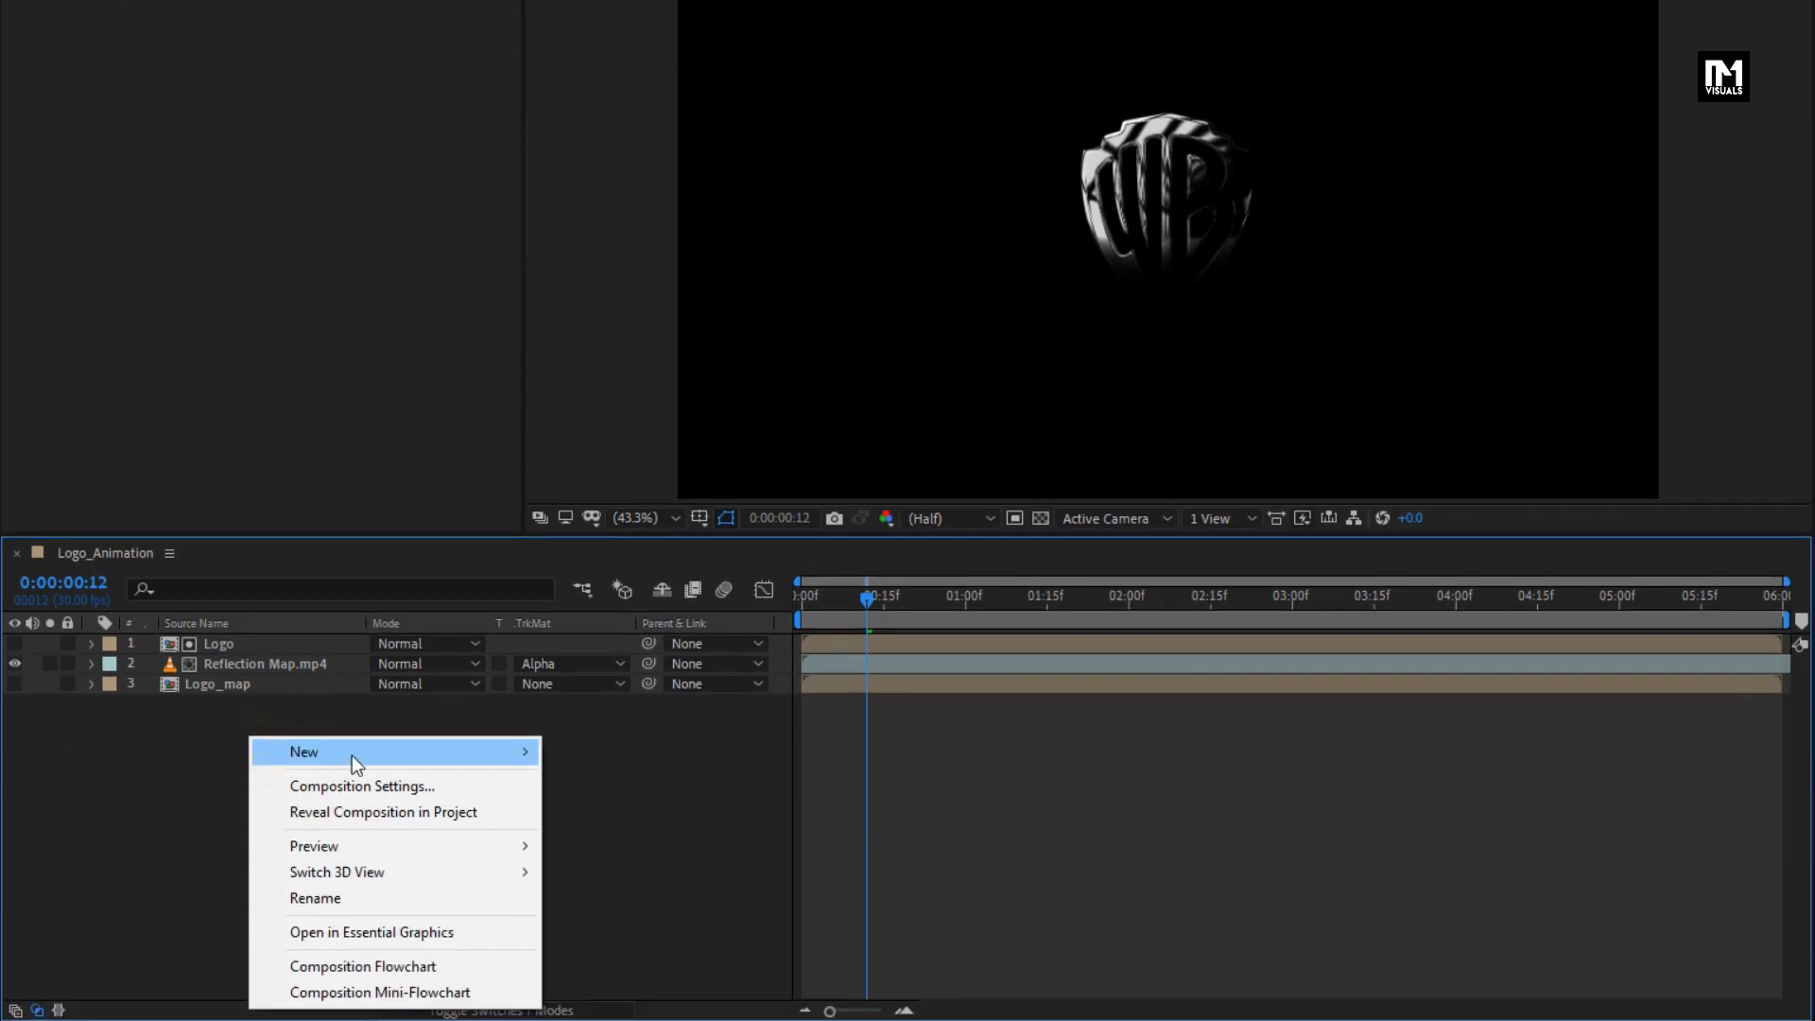
mouse_move(352, 909)
click(614, 941)
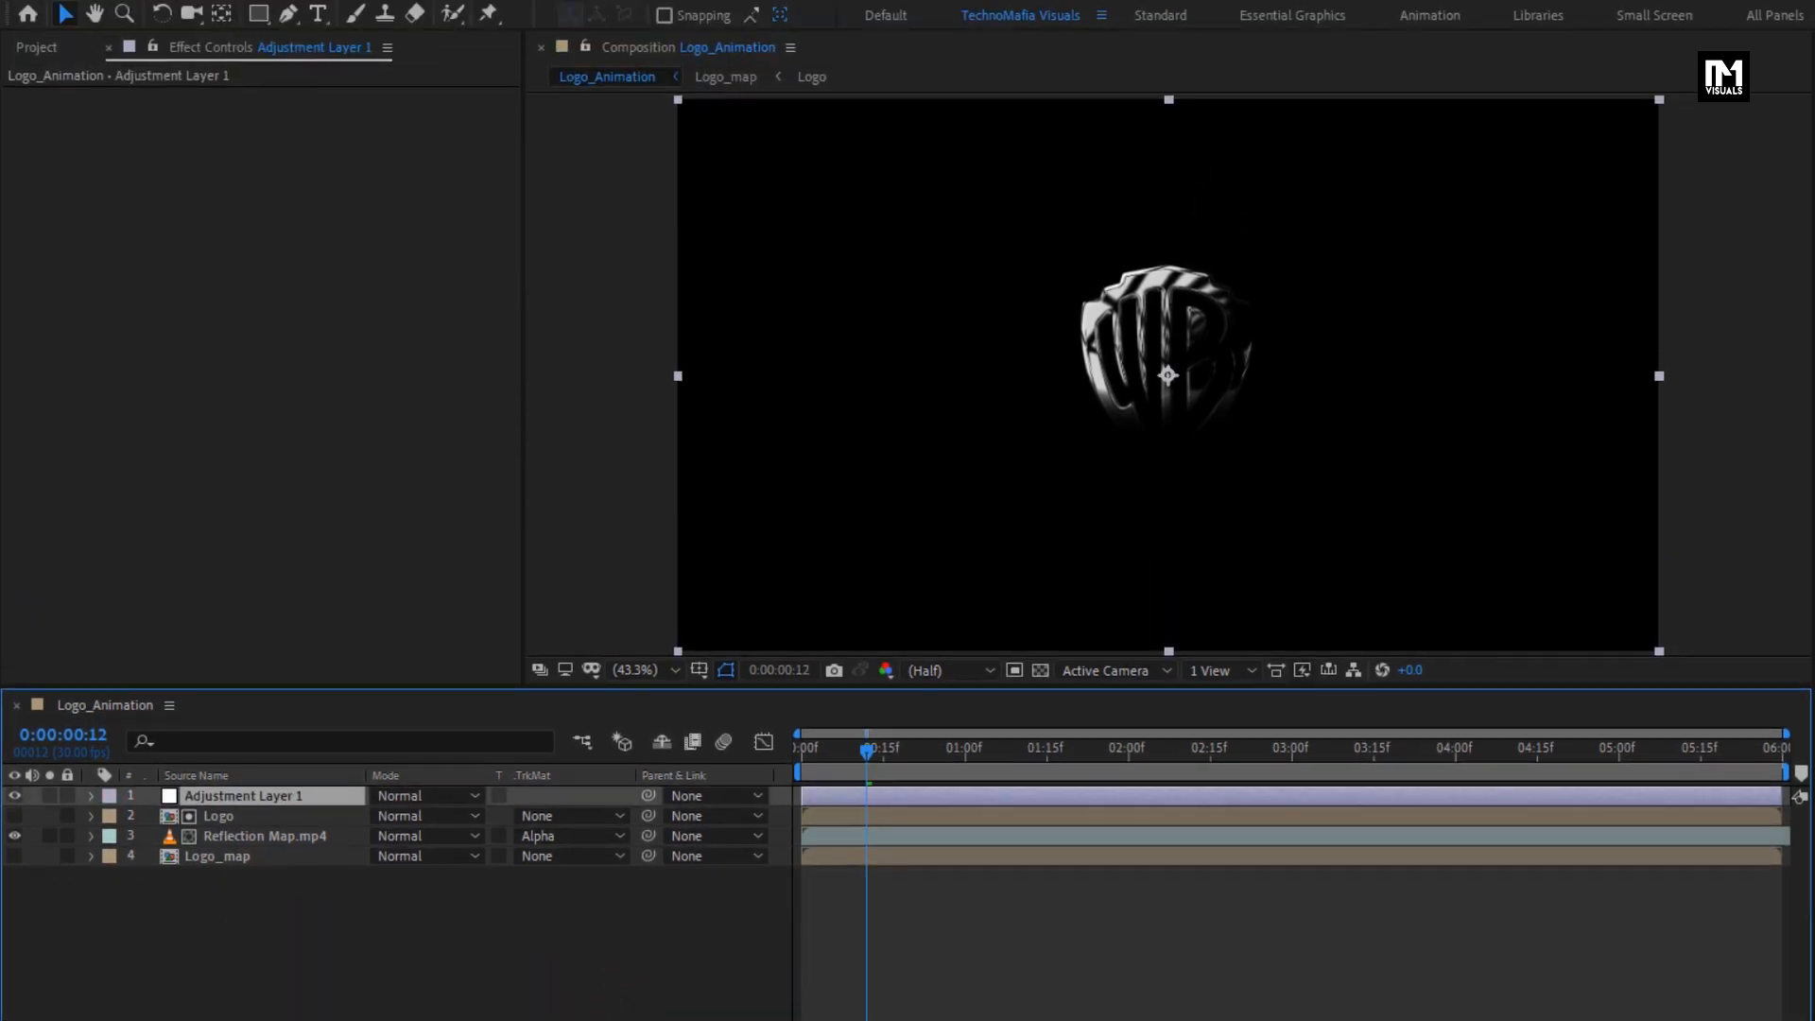
- Apply the Tritone effect to the adjustment layer and go to 0:00:02:08 to judge its colours
click(1465, 83)
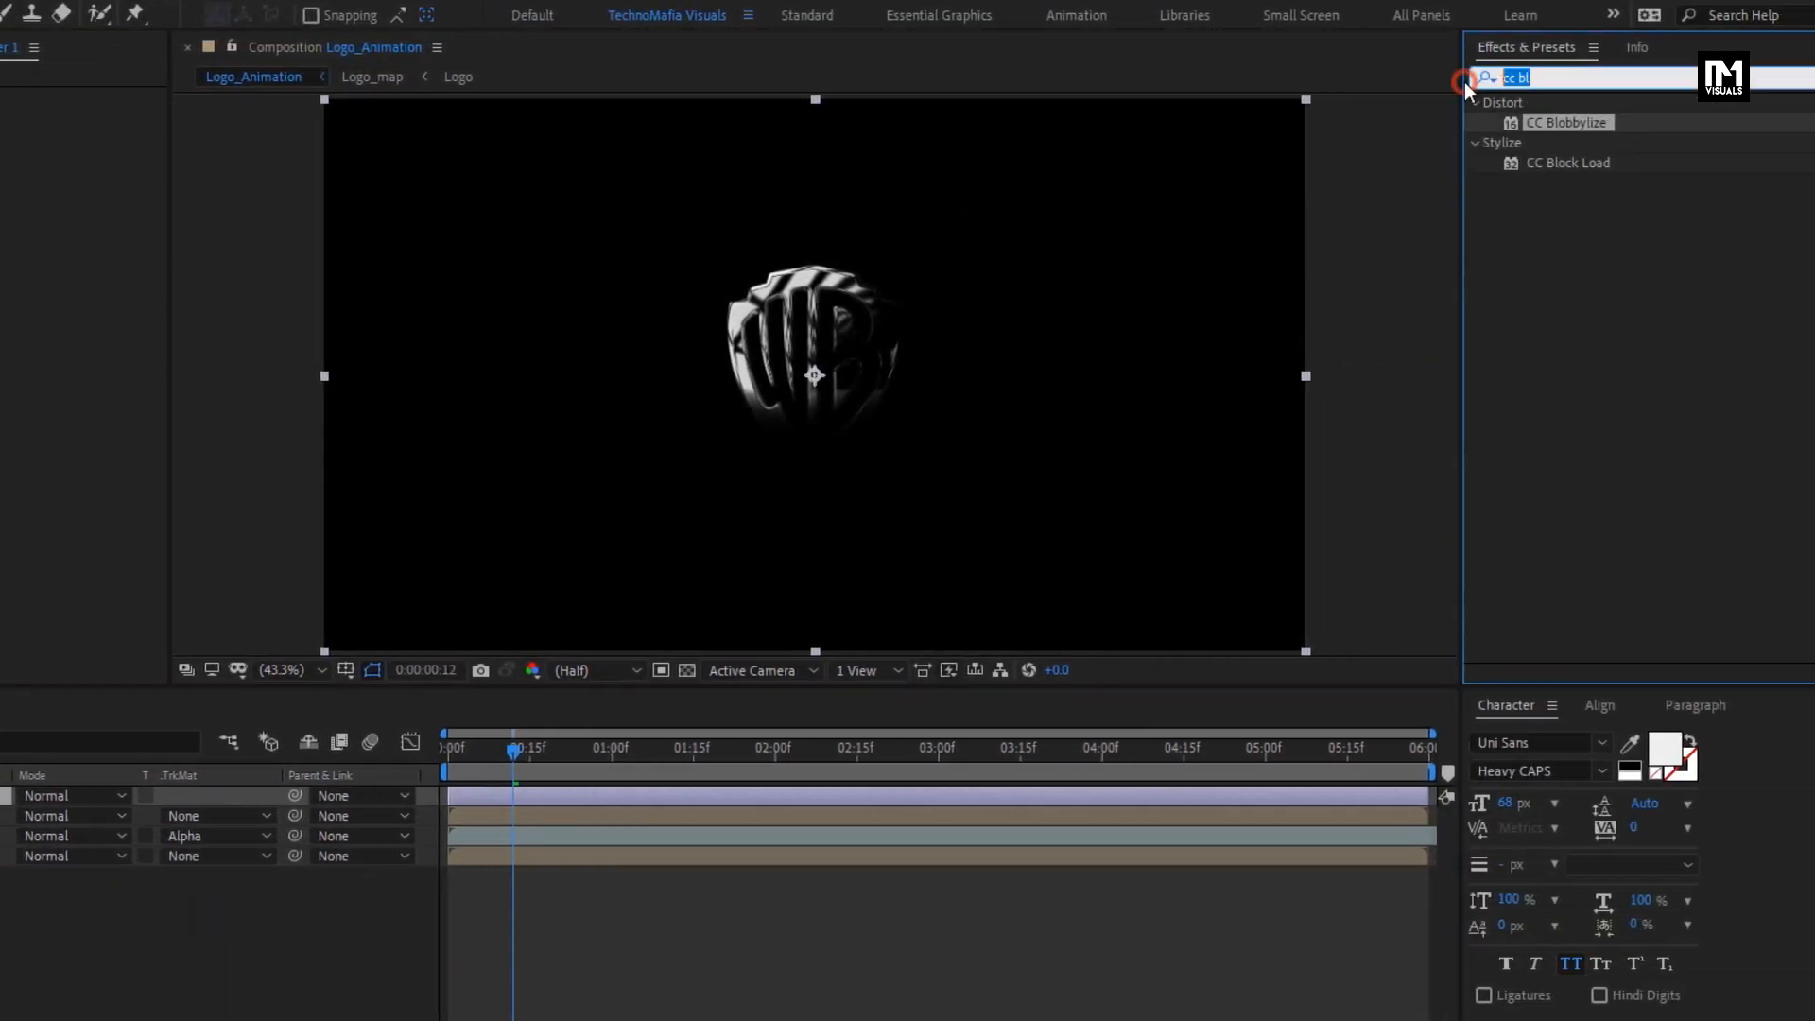
text(trit)
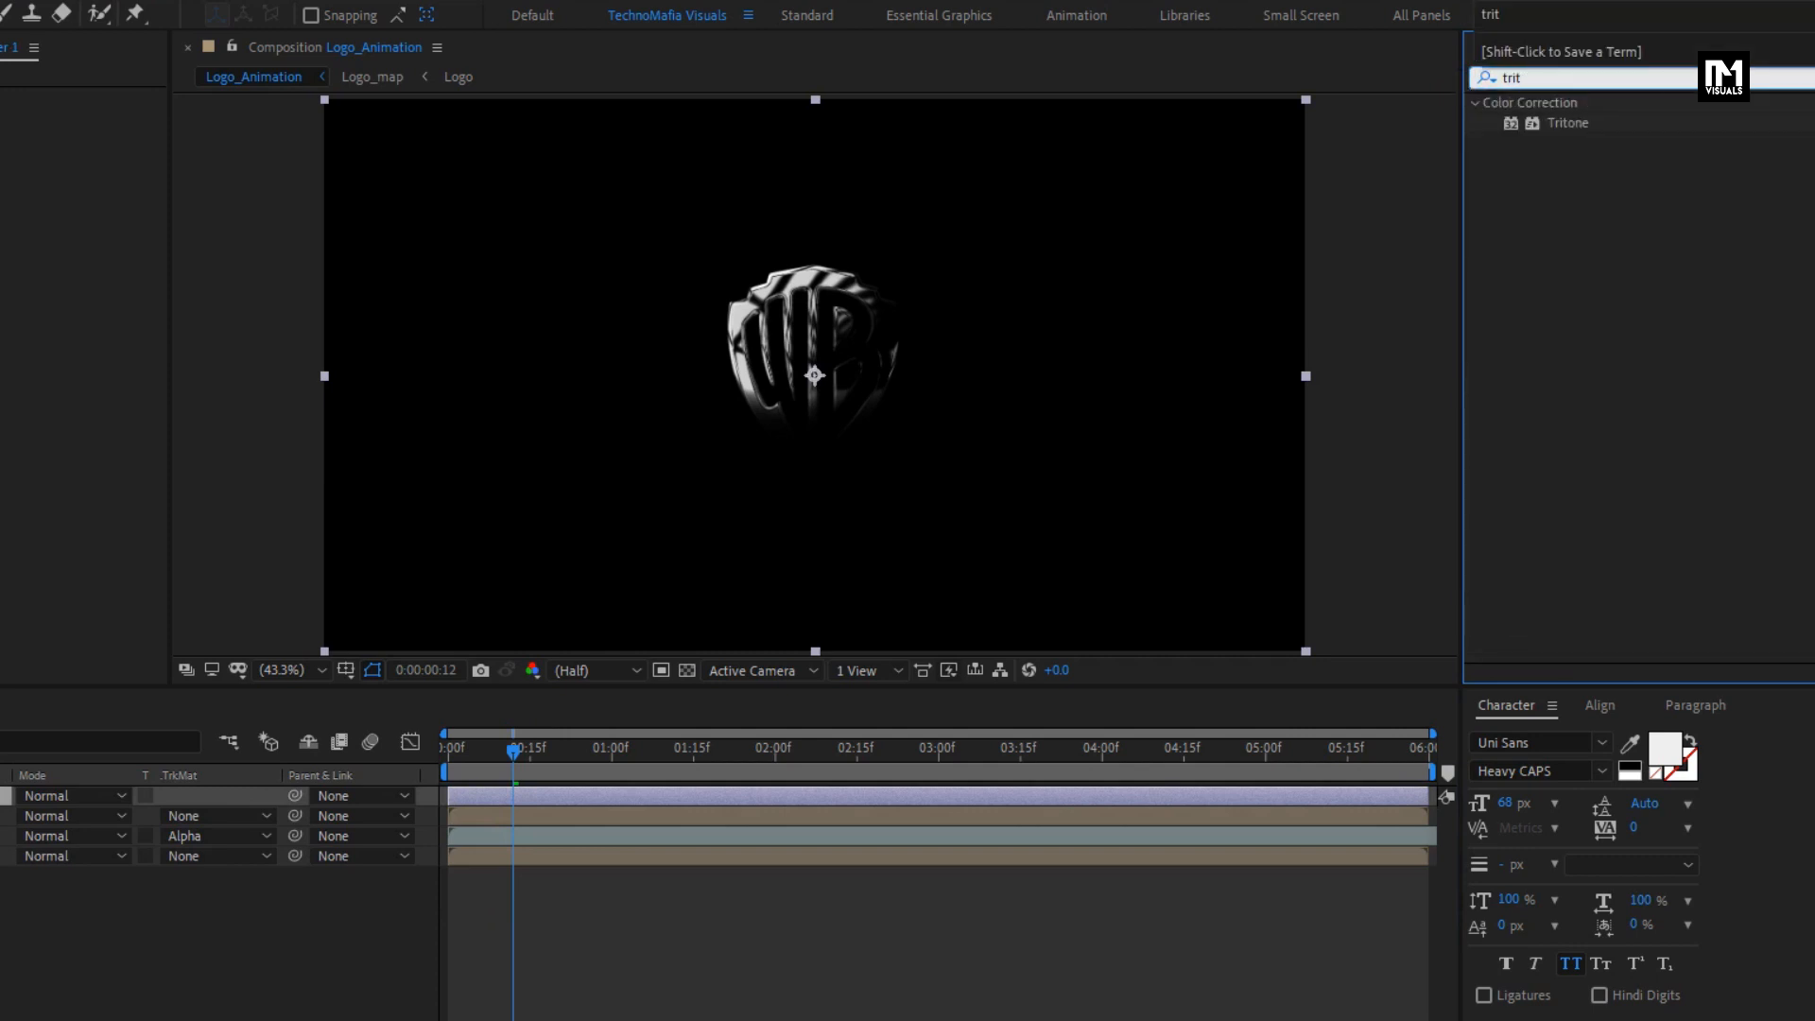
double_click(1566, 123)
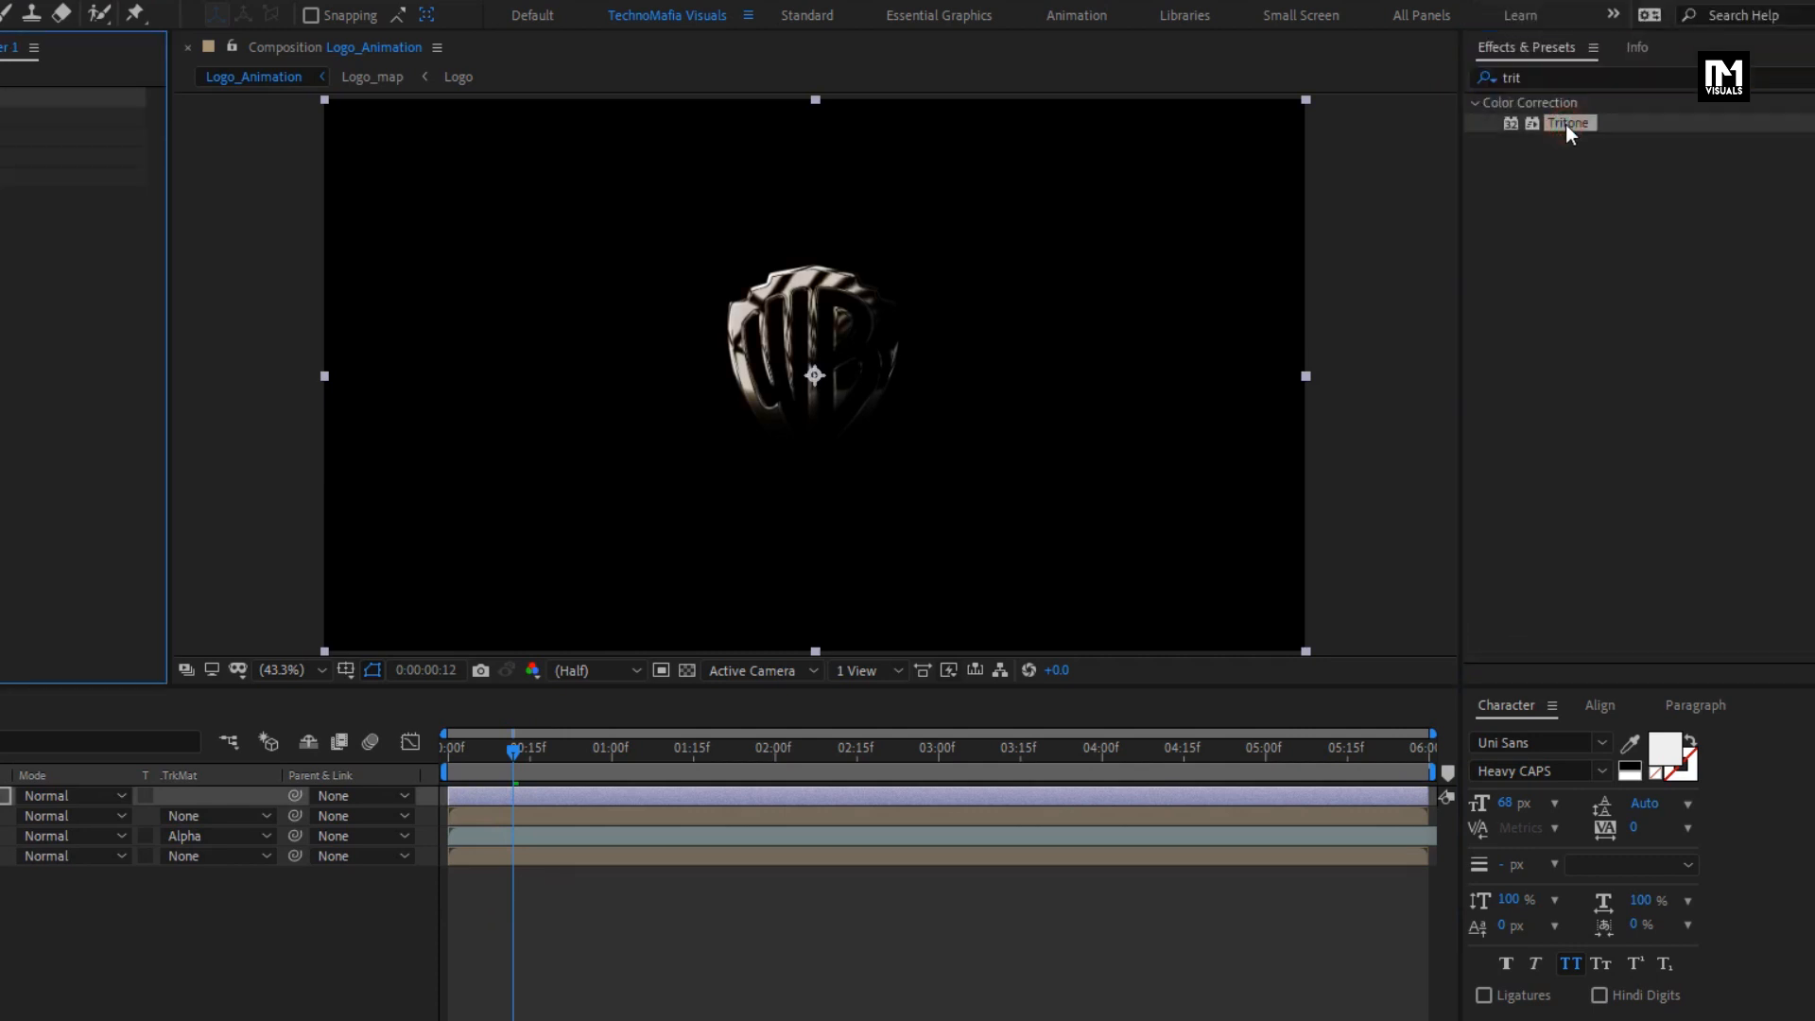
click(821, 747)
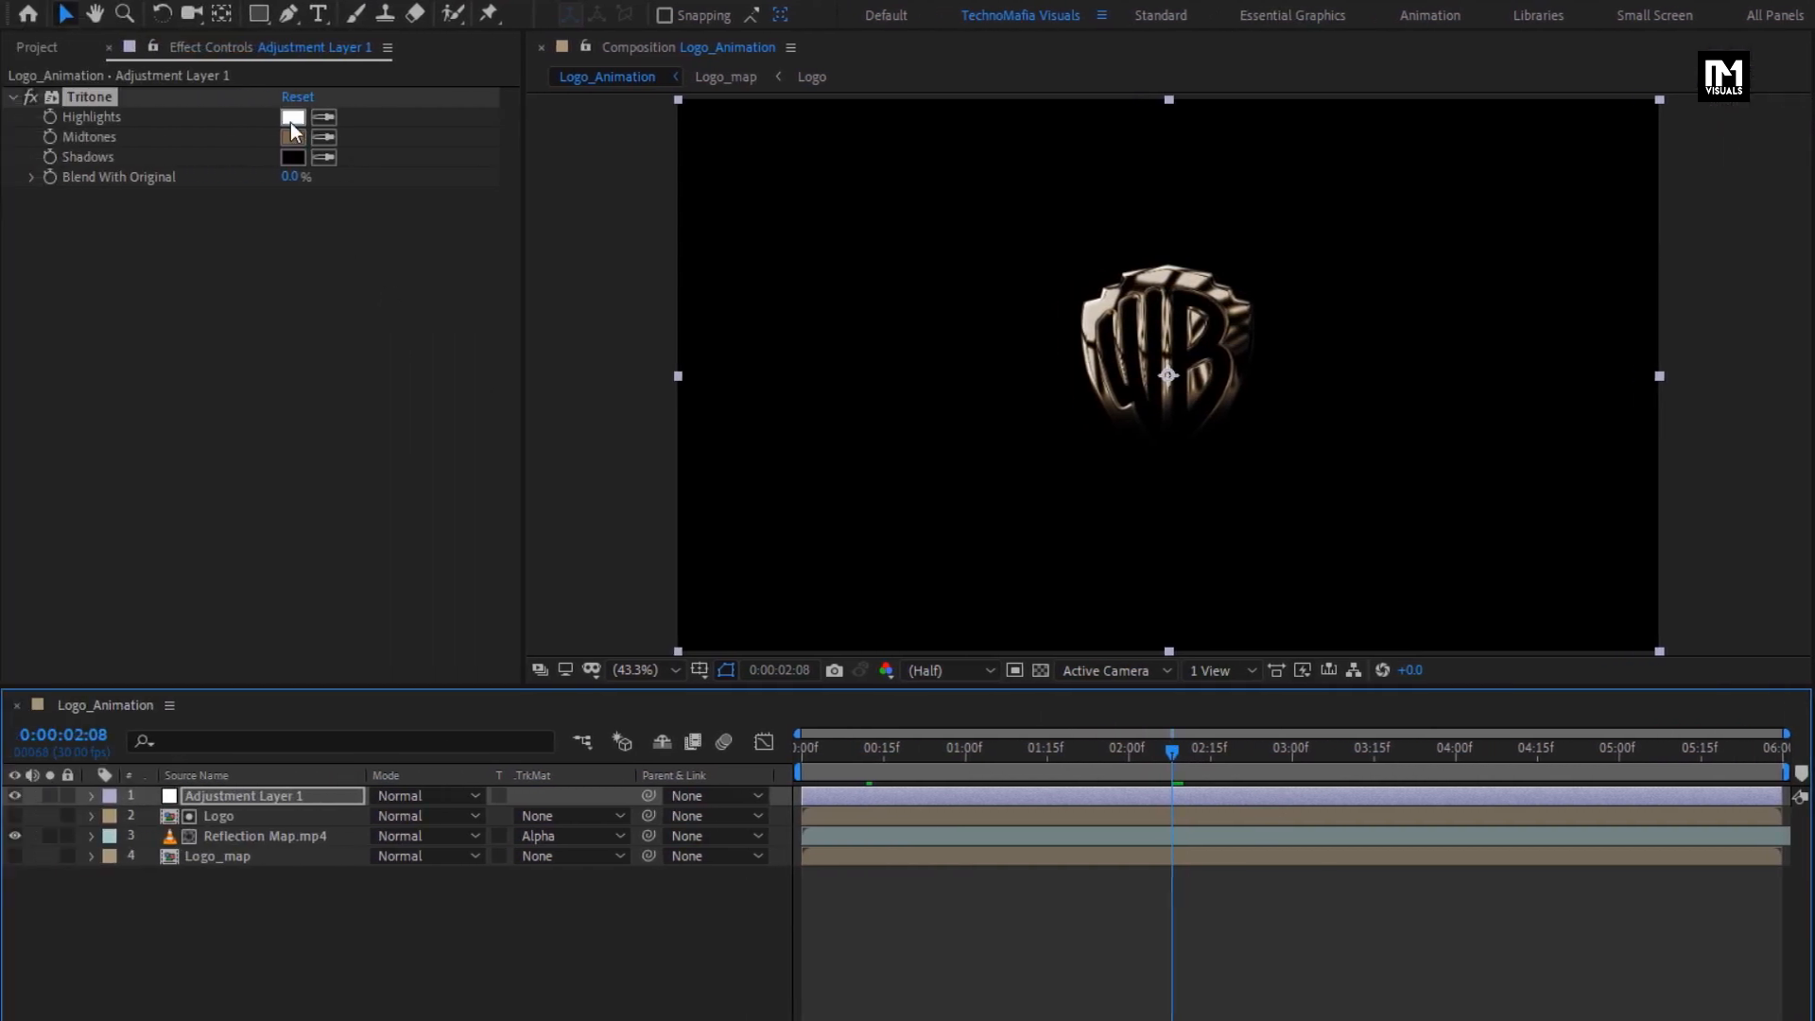
- Set the Tritone Highlights colour to golden orange EFC06E
click(292, 118)
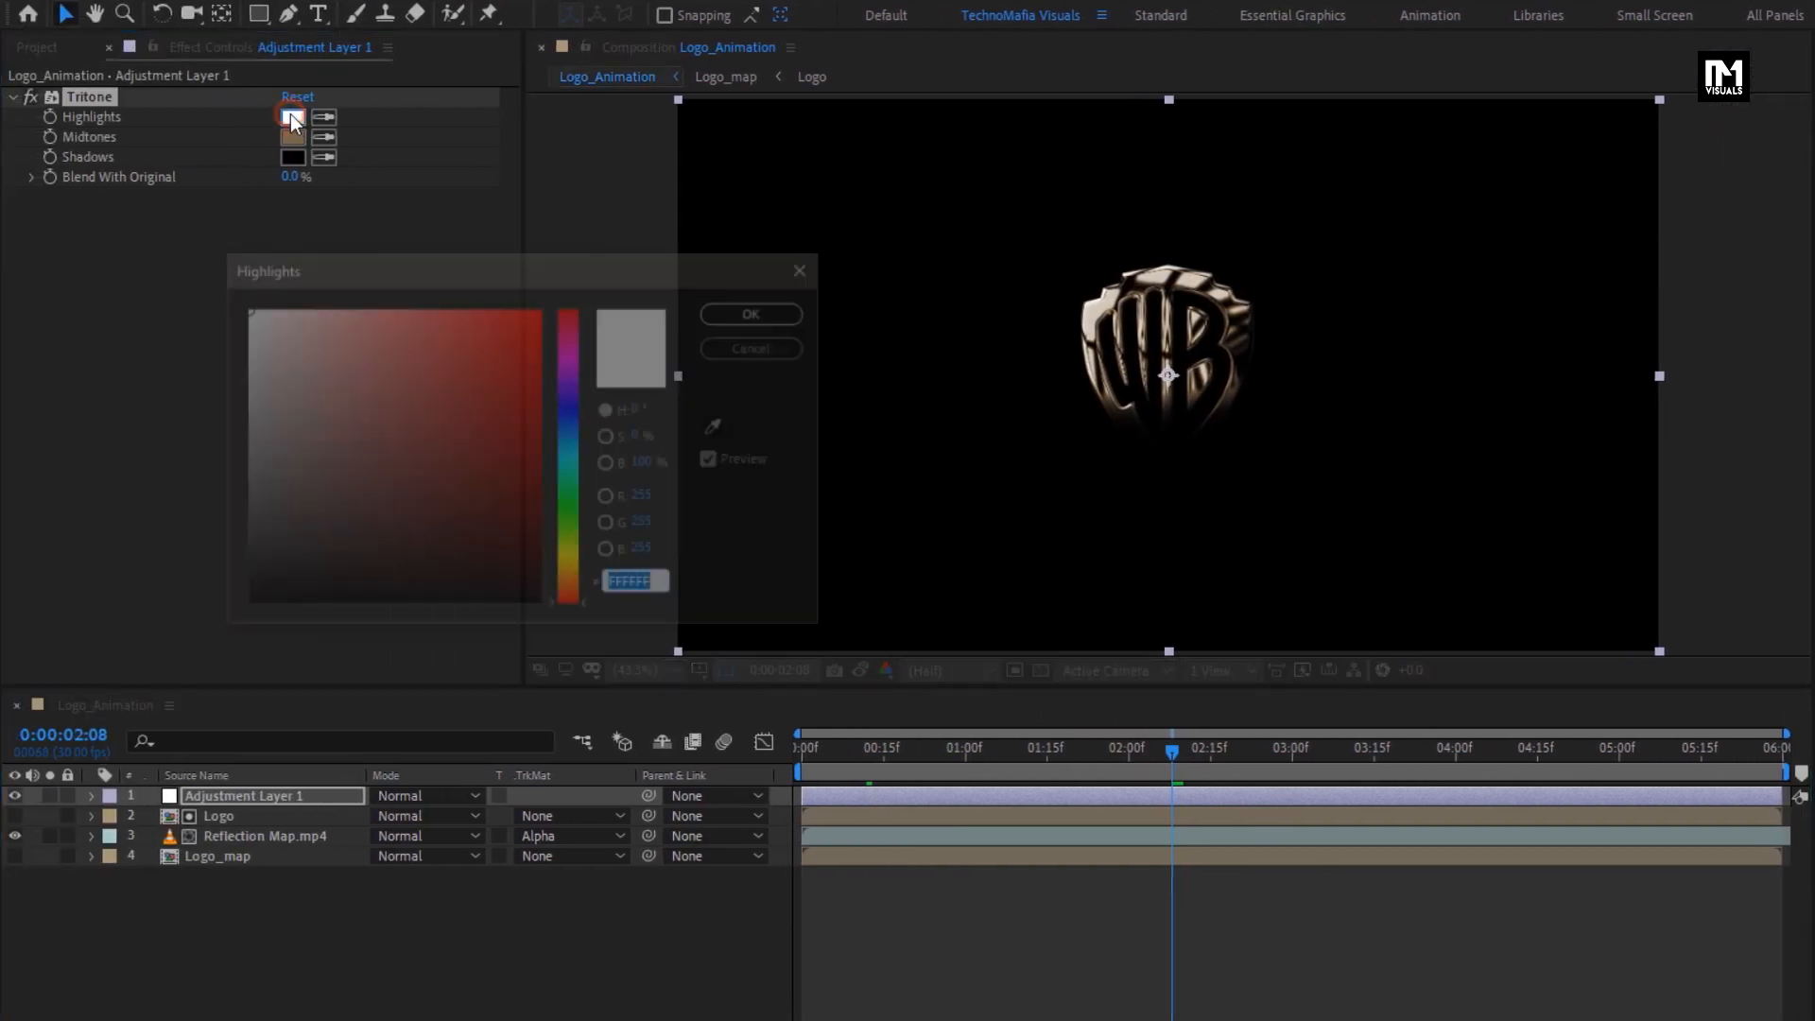
click(571, 573)
drag(572, 573, 571, 575)
mouse_move(353, 344)
mouse_down()
mouse_move(375, 318)
mouse_move(404, 325)
mouse_up()
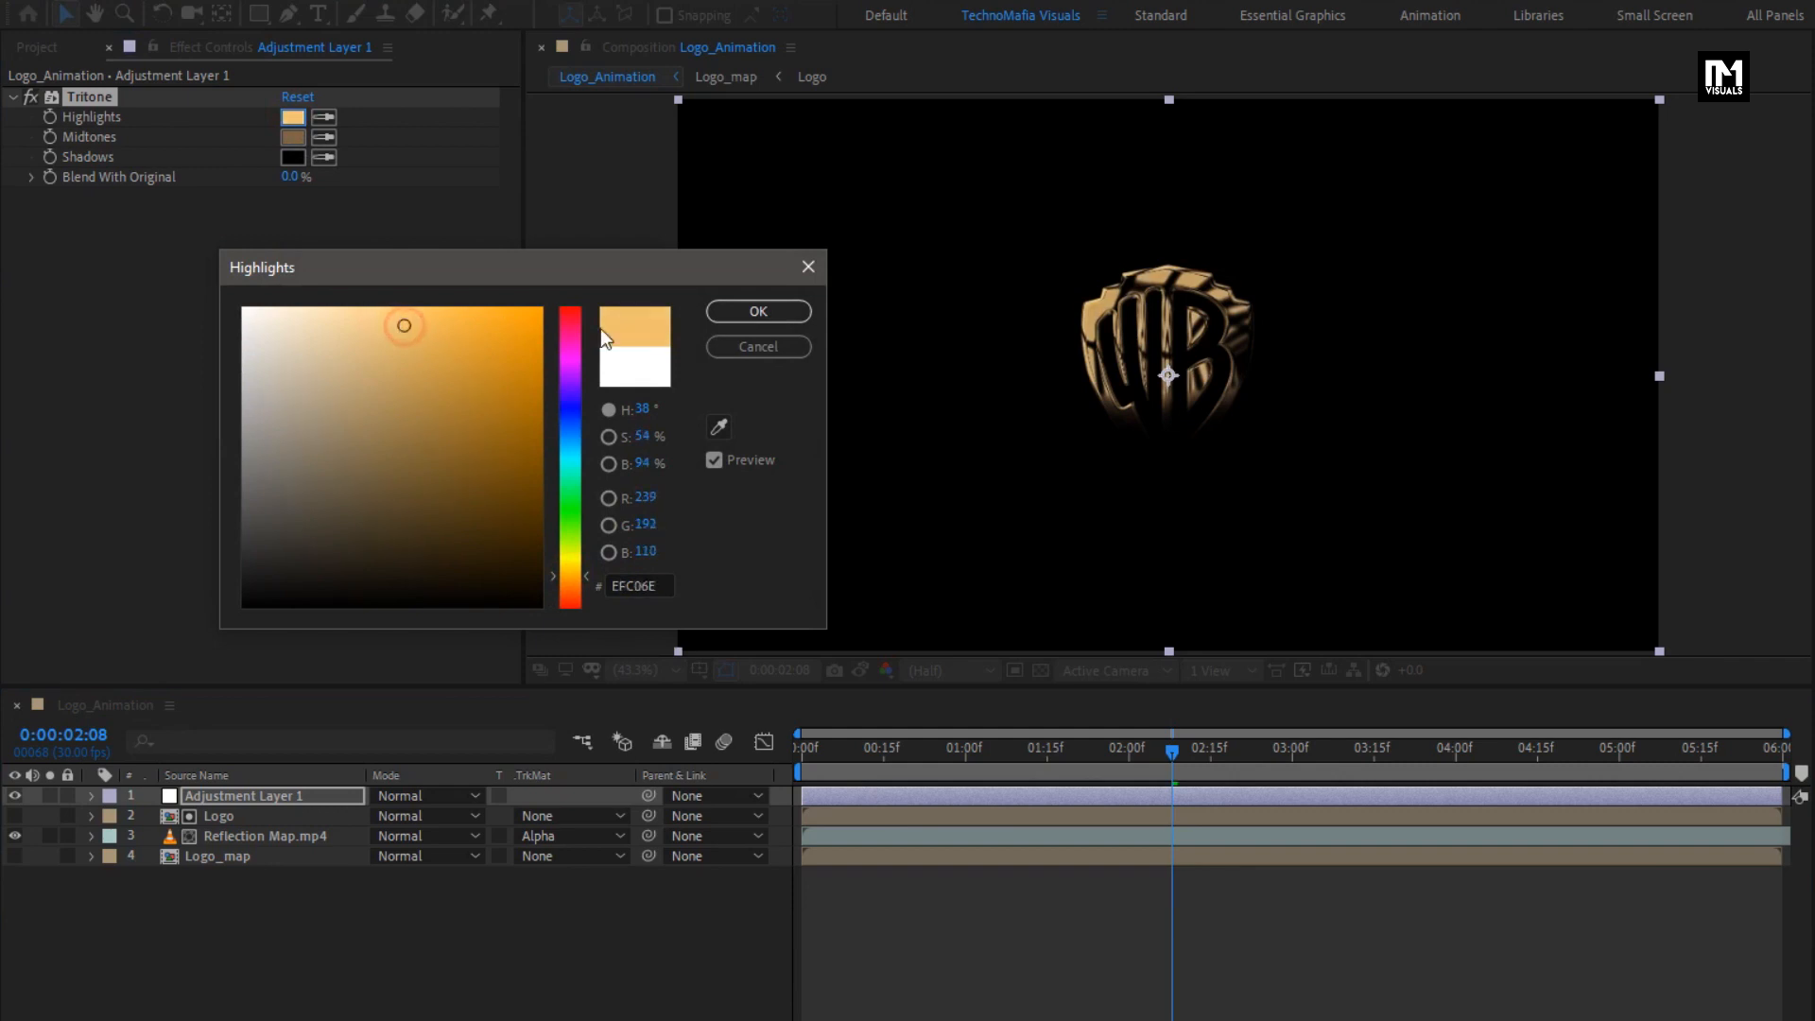
click(739, 311)
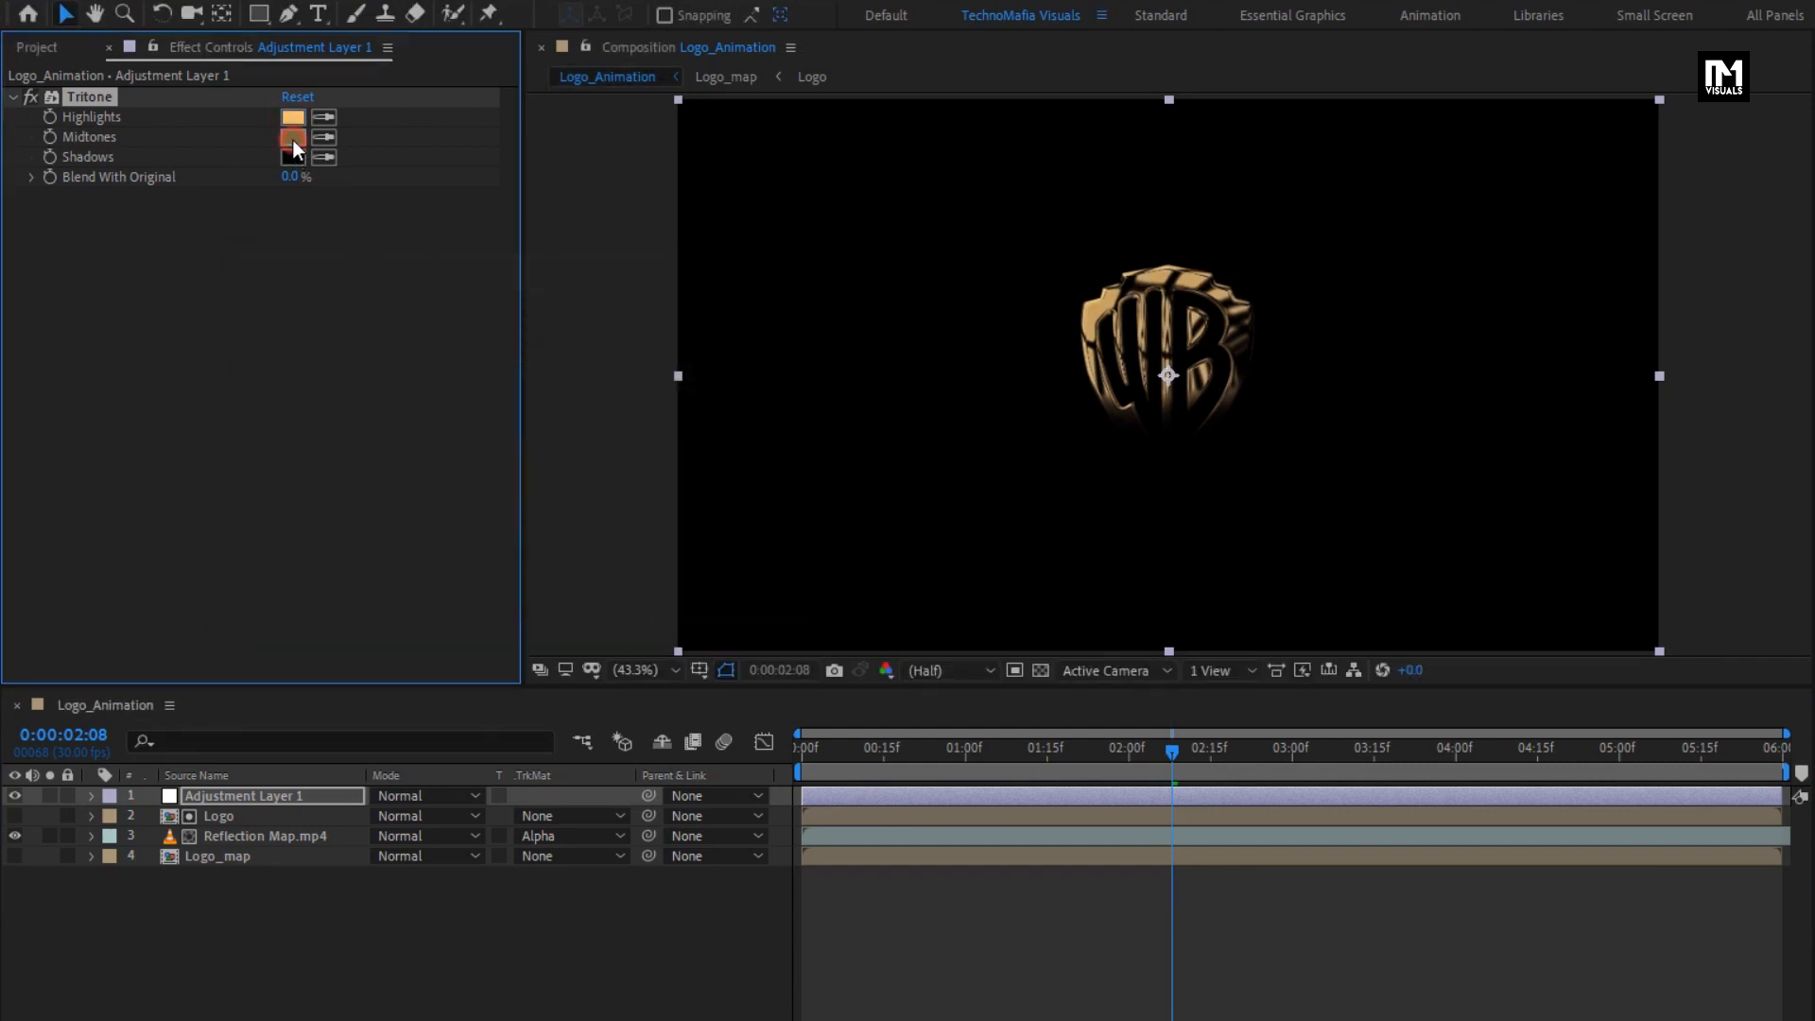
- Set the Tritone Midtones to a more saturated orange-brown and the Shadows to a very dark brown
click(293, 137)
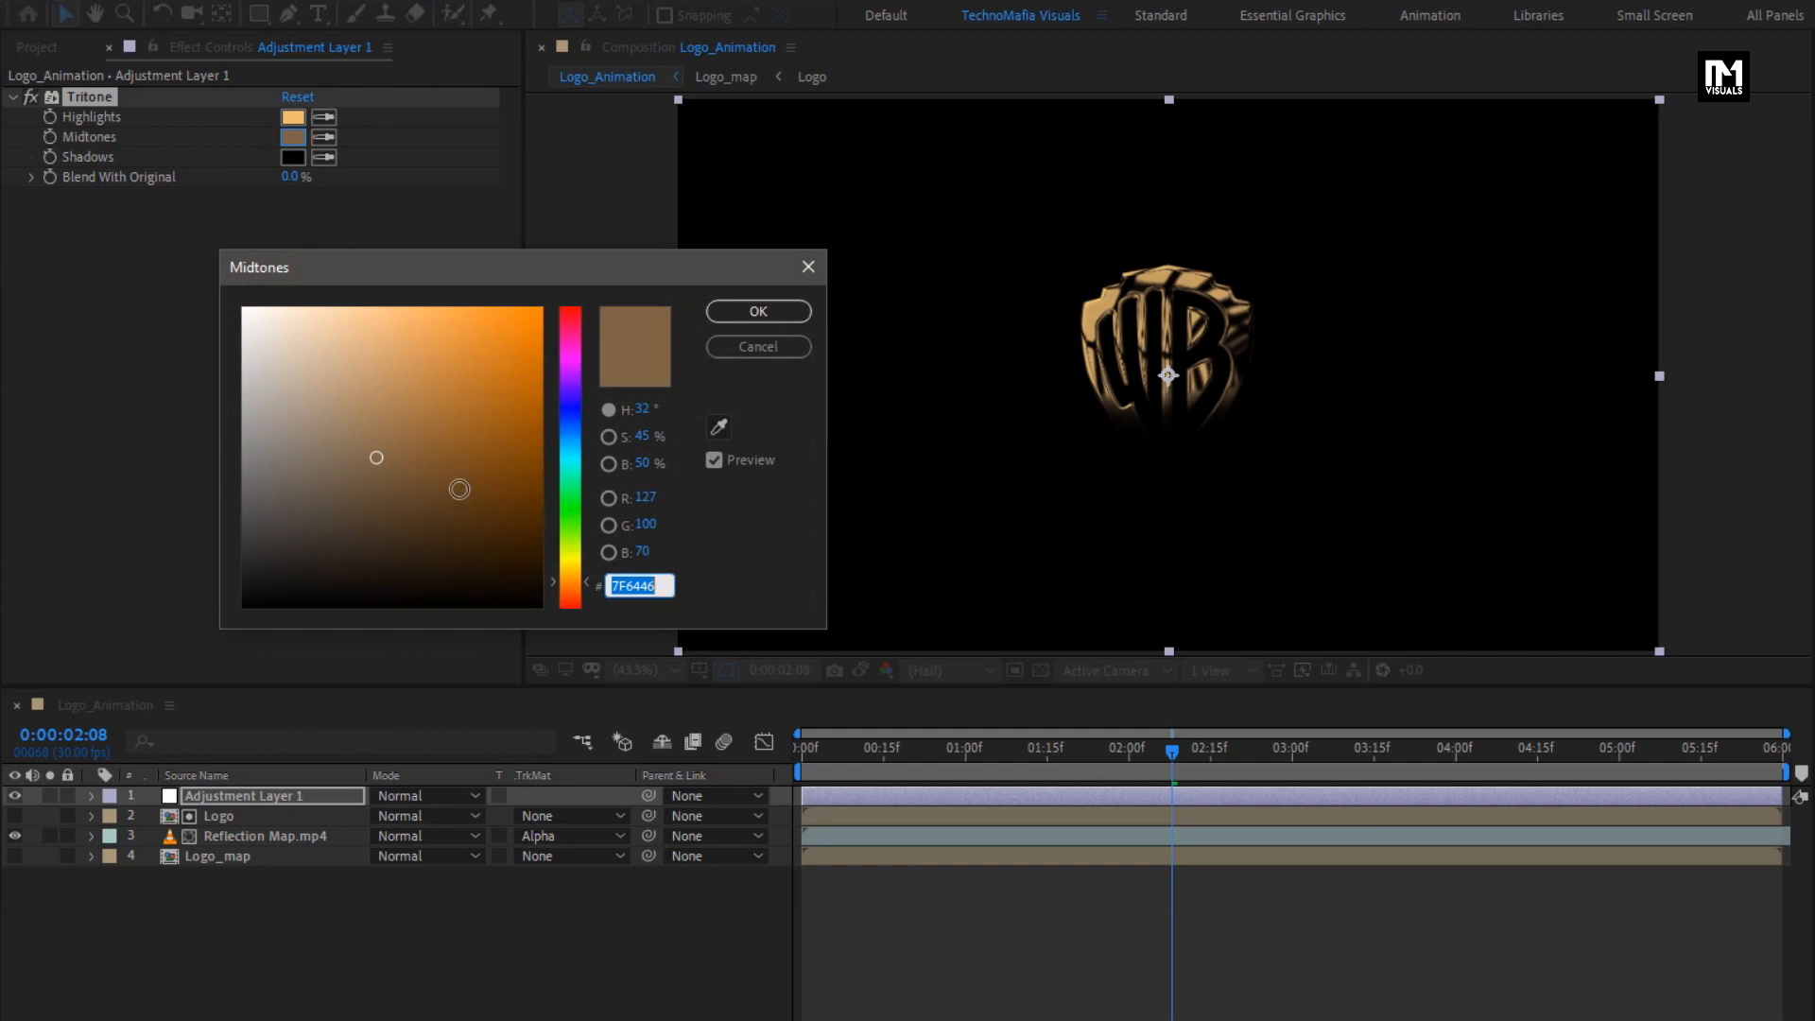
mouse_move(403, 471)
mouse_down()
mouse_move(429, 482)
mouse_move(434, 441)
mouse_up()
click(740, 304)
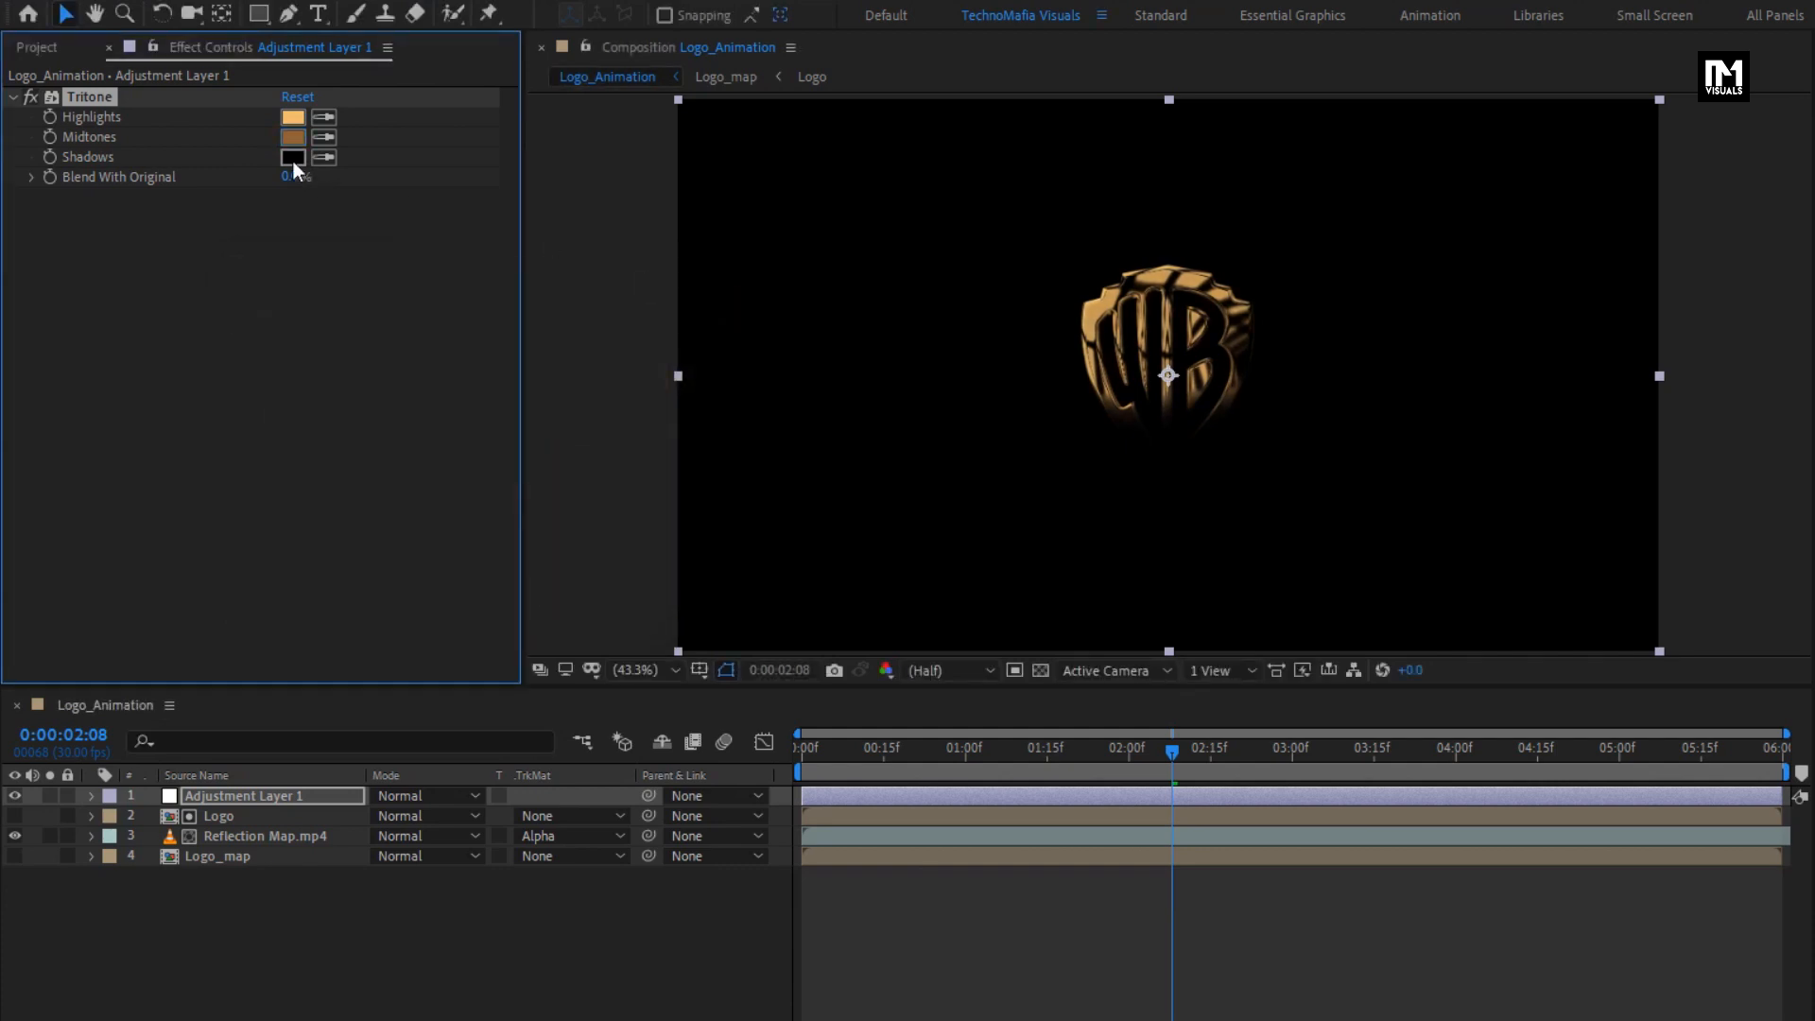
click(292, 158)
mouse_move(565, 596)
mouse_down()
mouse_move(569, 571)
mouse_move(534, 553)
mouse_move(566, 586)
mouse_move(524, 553)
mouse_up()
click(735, 312)
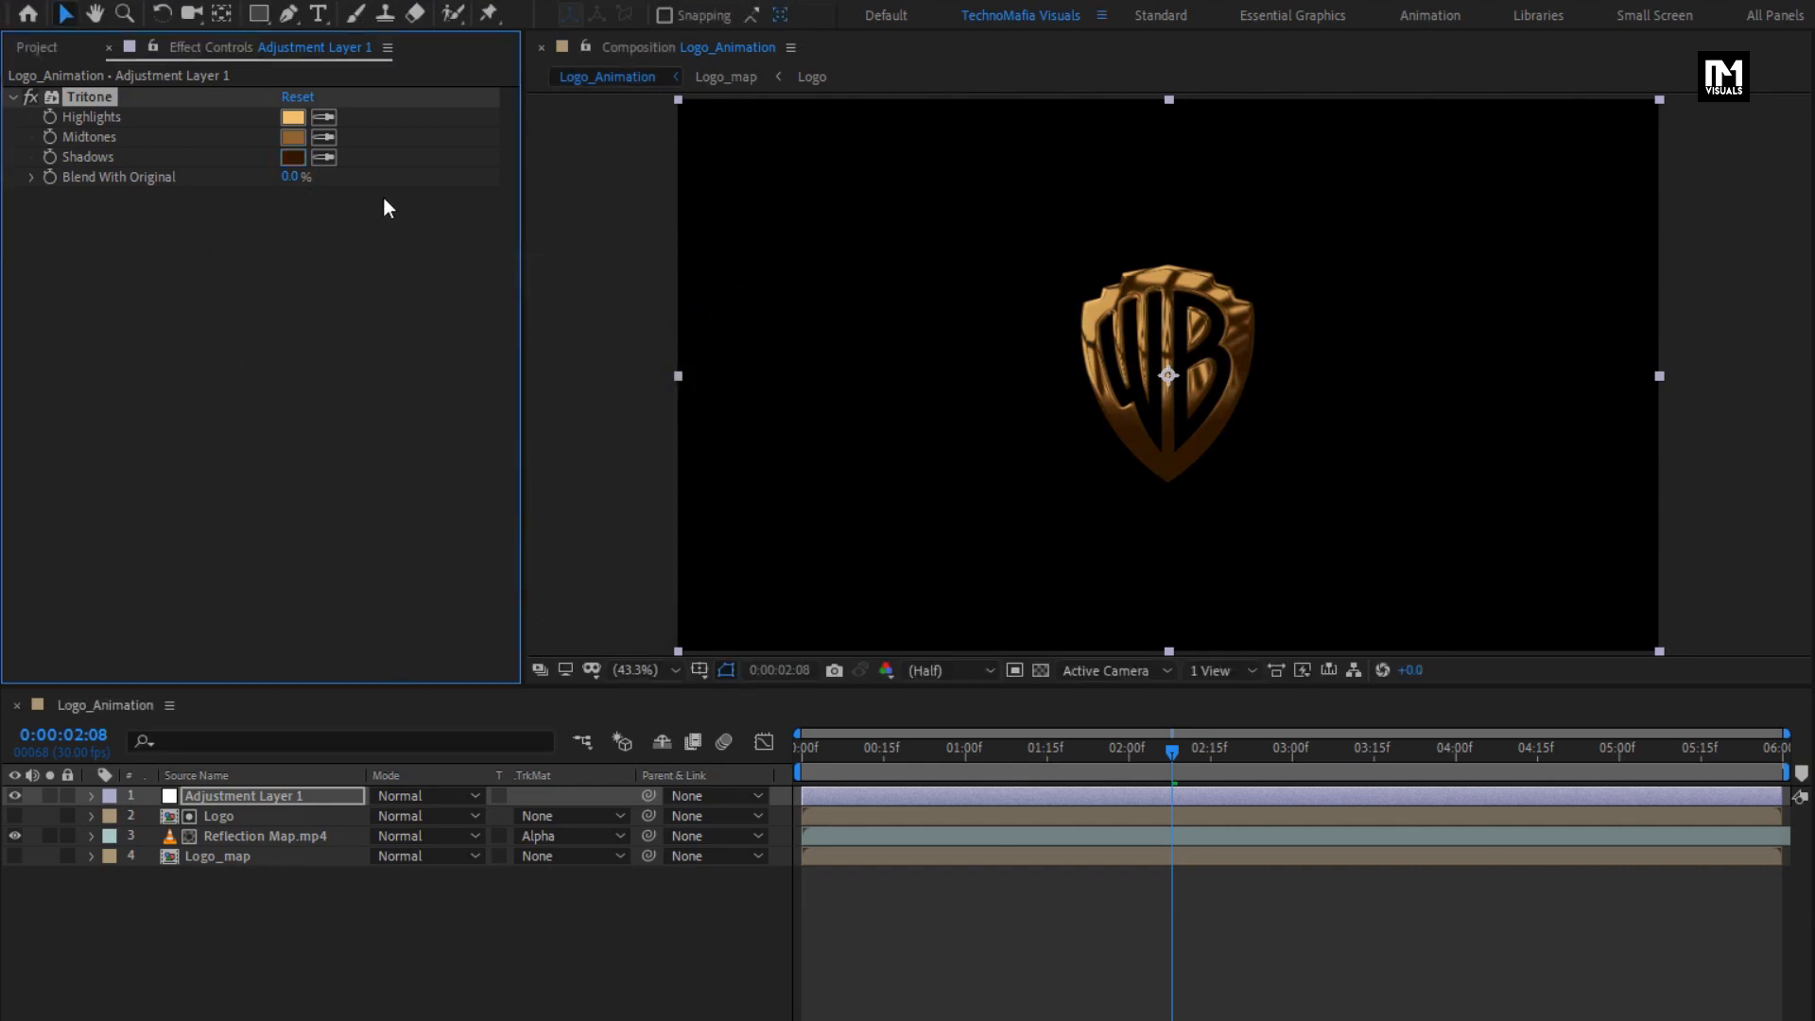
- Lighten the Tritone Highlights colour to FFDA99 and preview the gold look up to 0:00:03:15
click(293, 117)
mouse_move(402, 326)
mouse_down()
mouse_move(343, 299)
mouse_move(360, 297)
mouse_up()
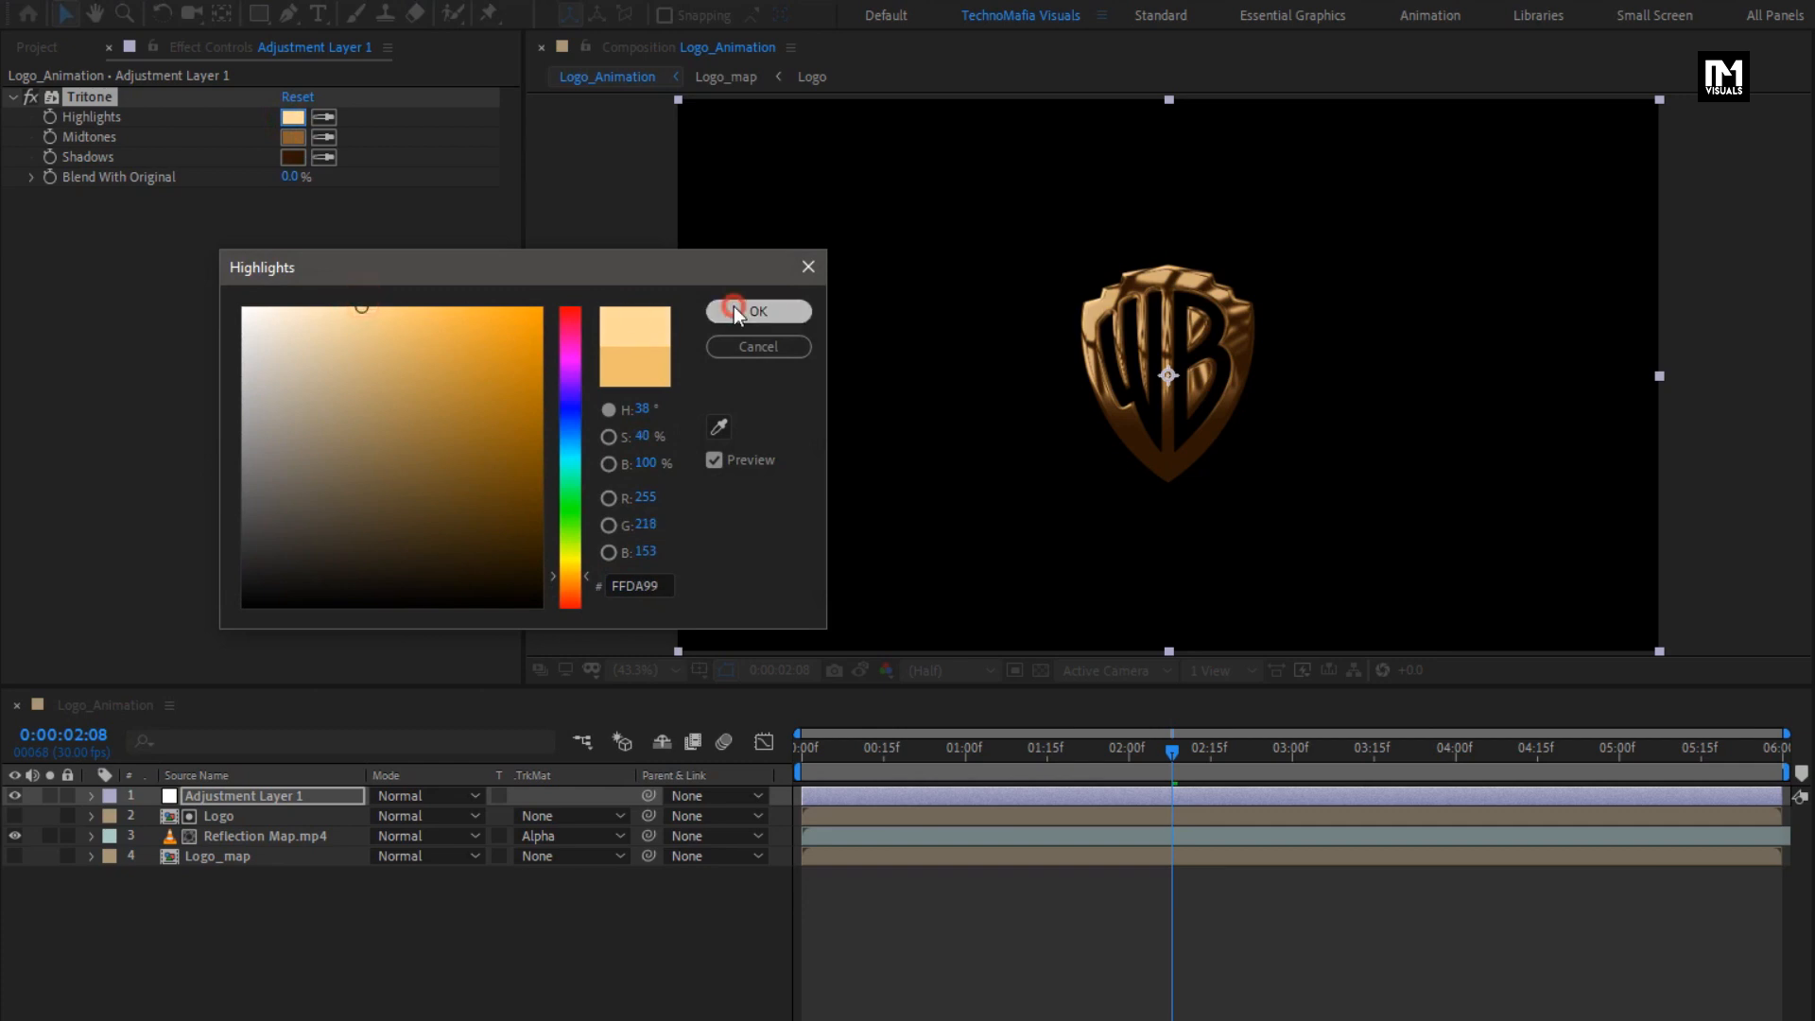
click(733, 307)
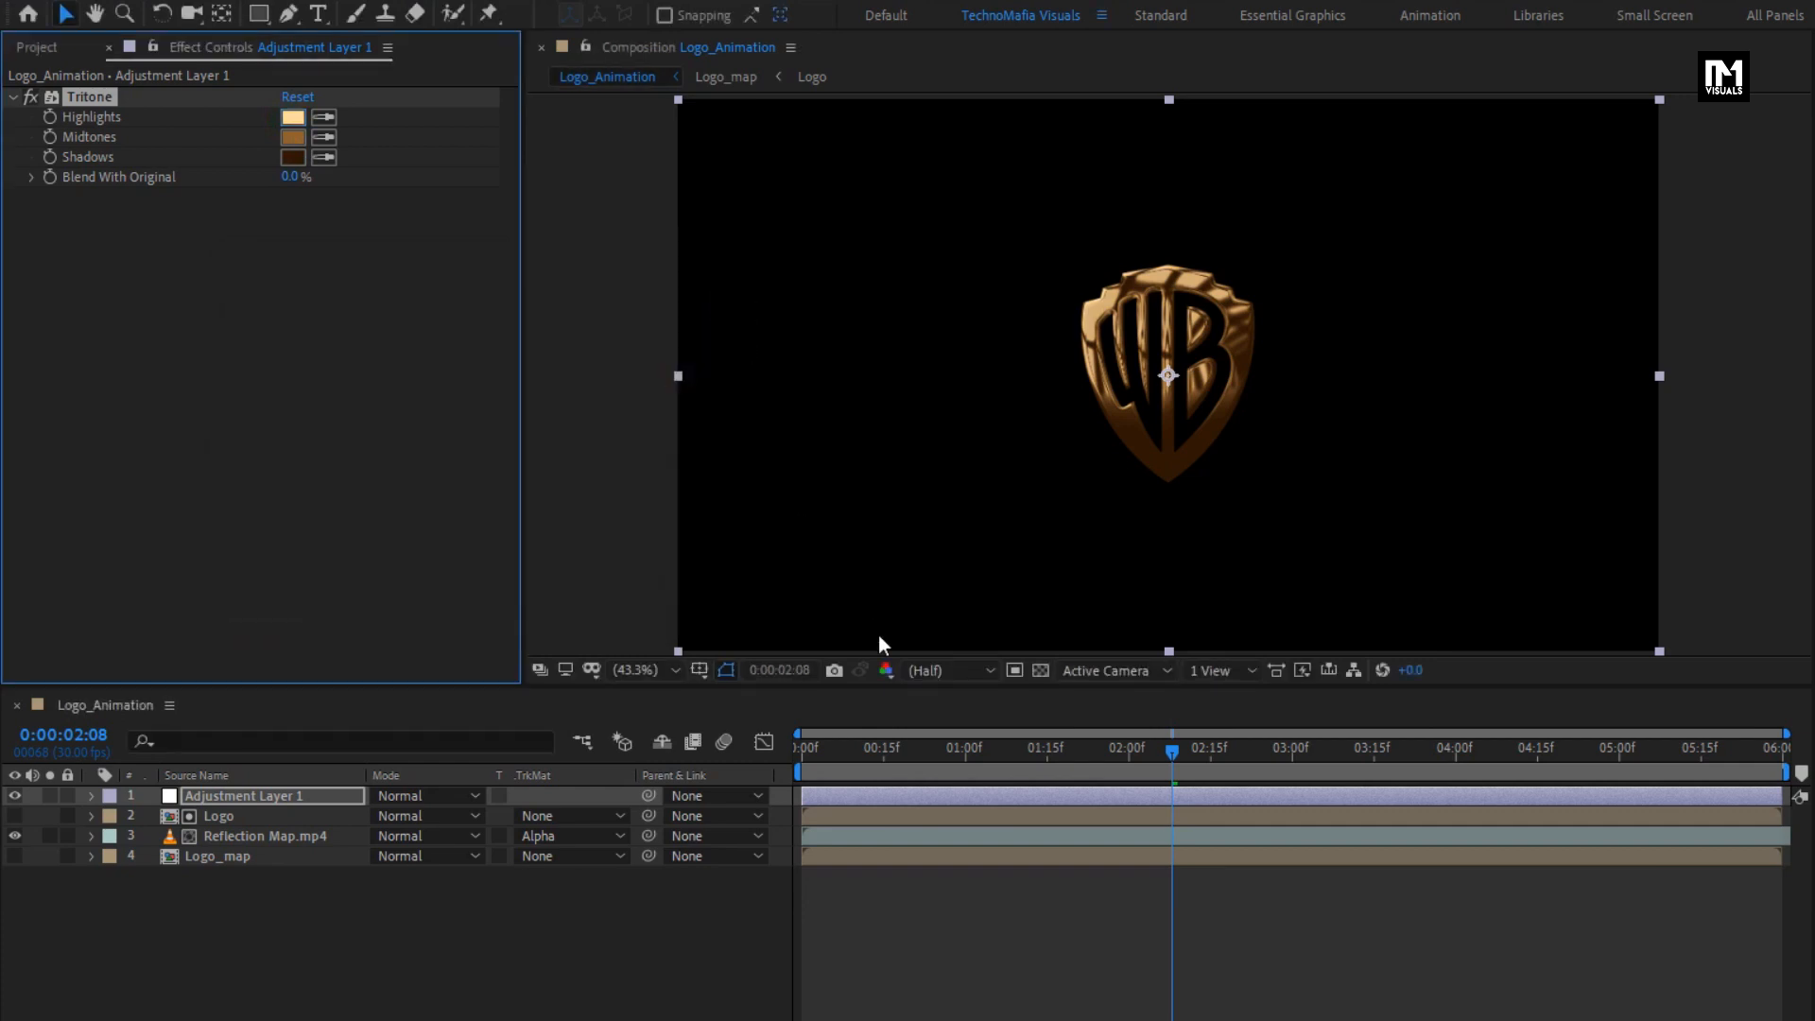
drag(924, 749, 1376, 751)
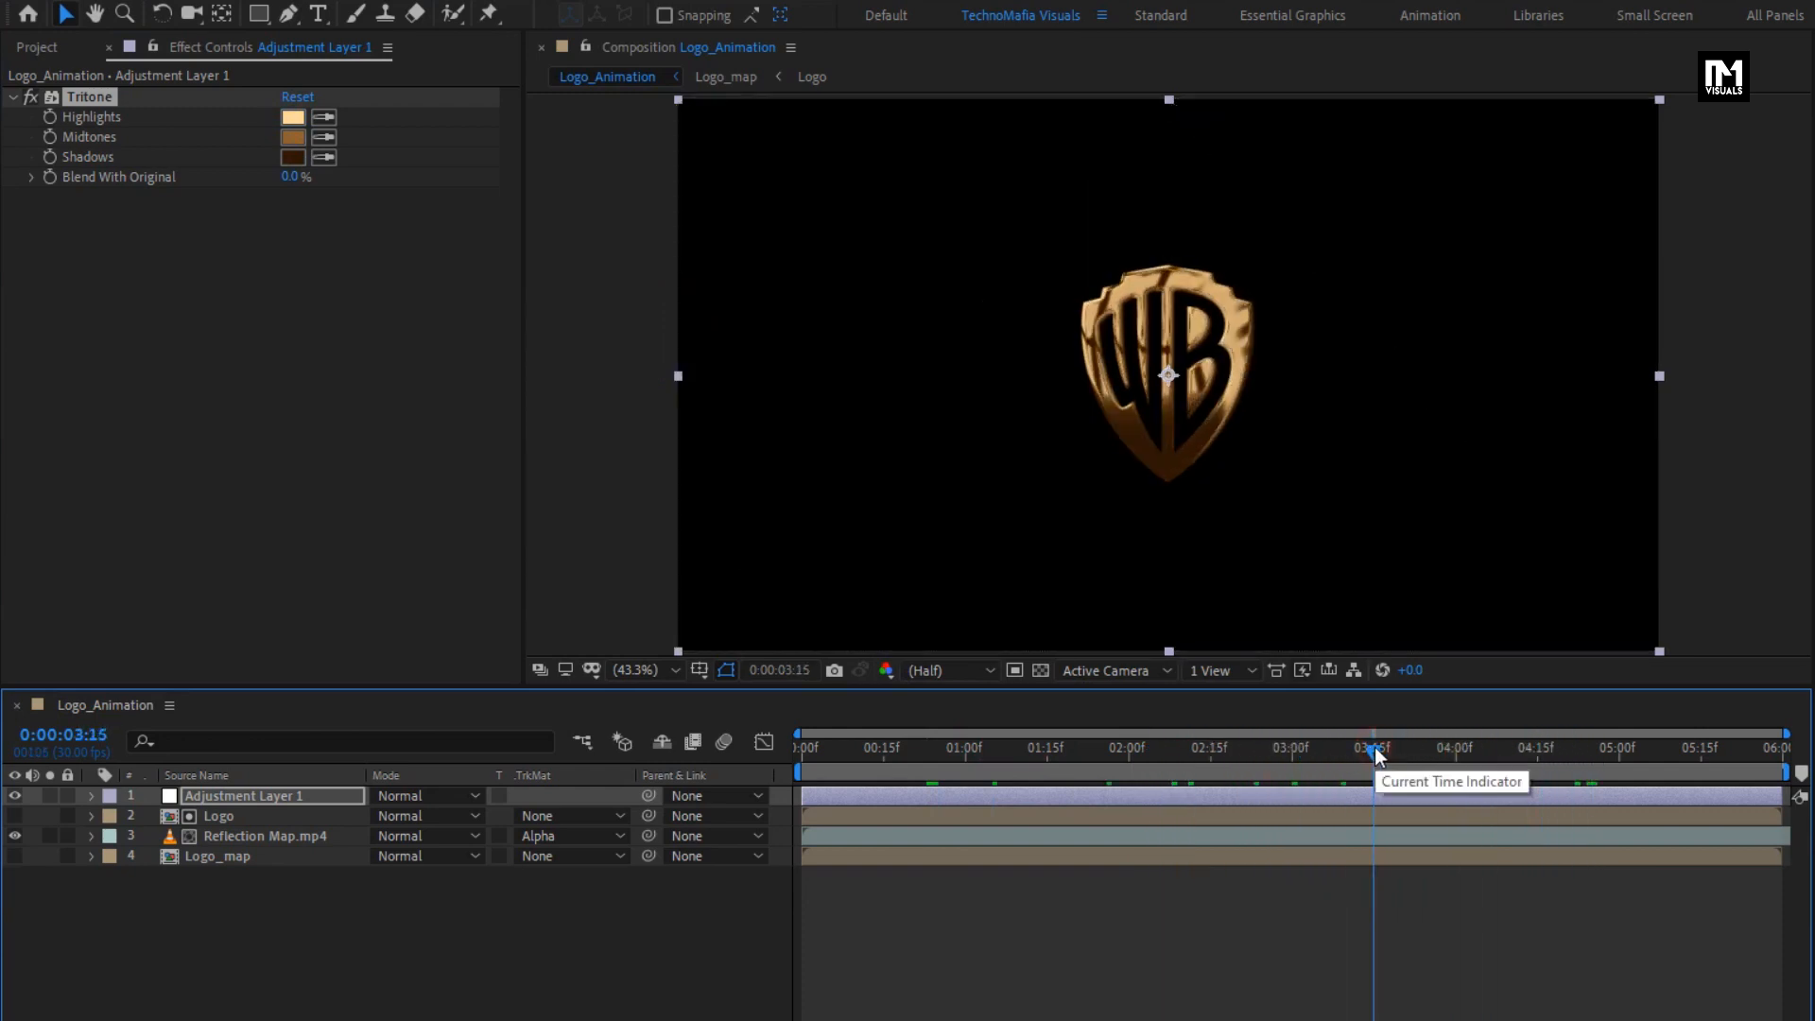
- Hide the adjustment layer and add the Logo composition above all layers with the Add blending mode
click(14, 796)
click(38, 48)
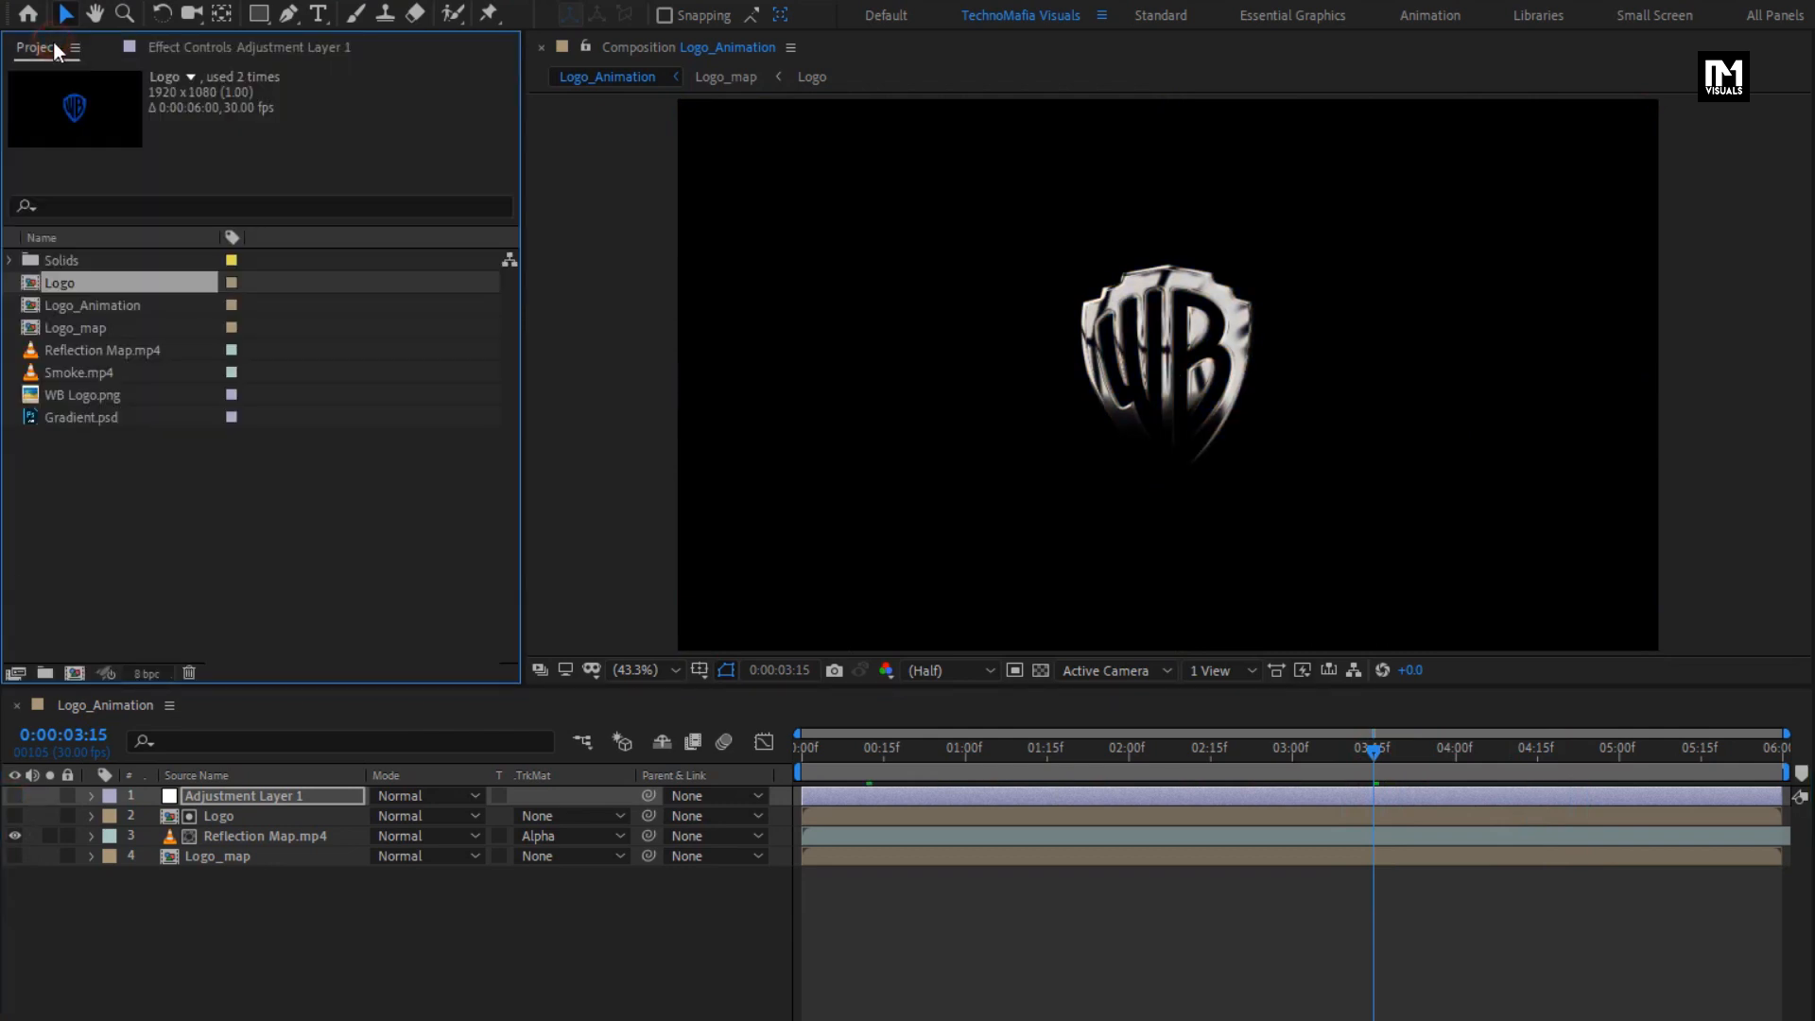
drag(59, 286, 241, 790)
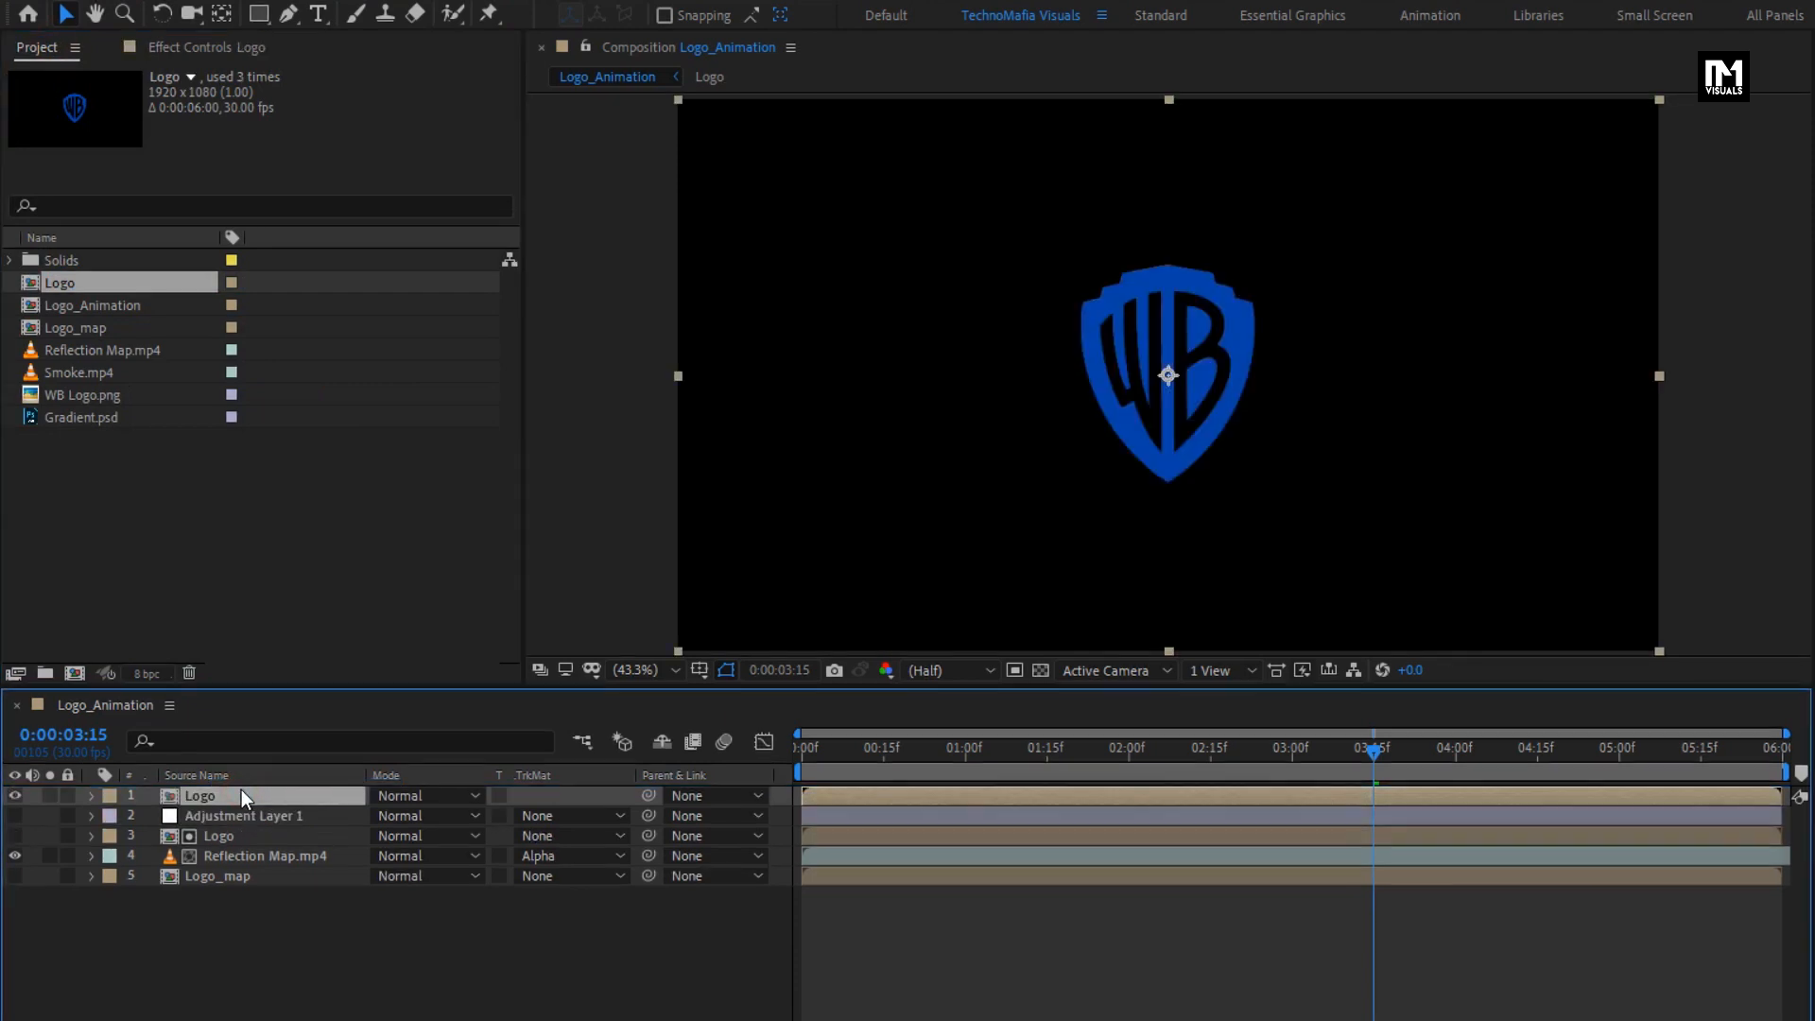
click(401, 798)
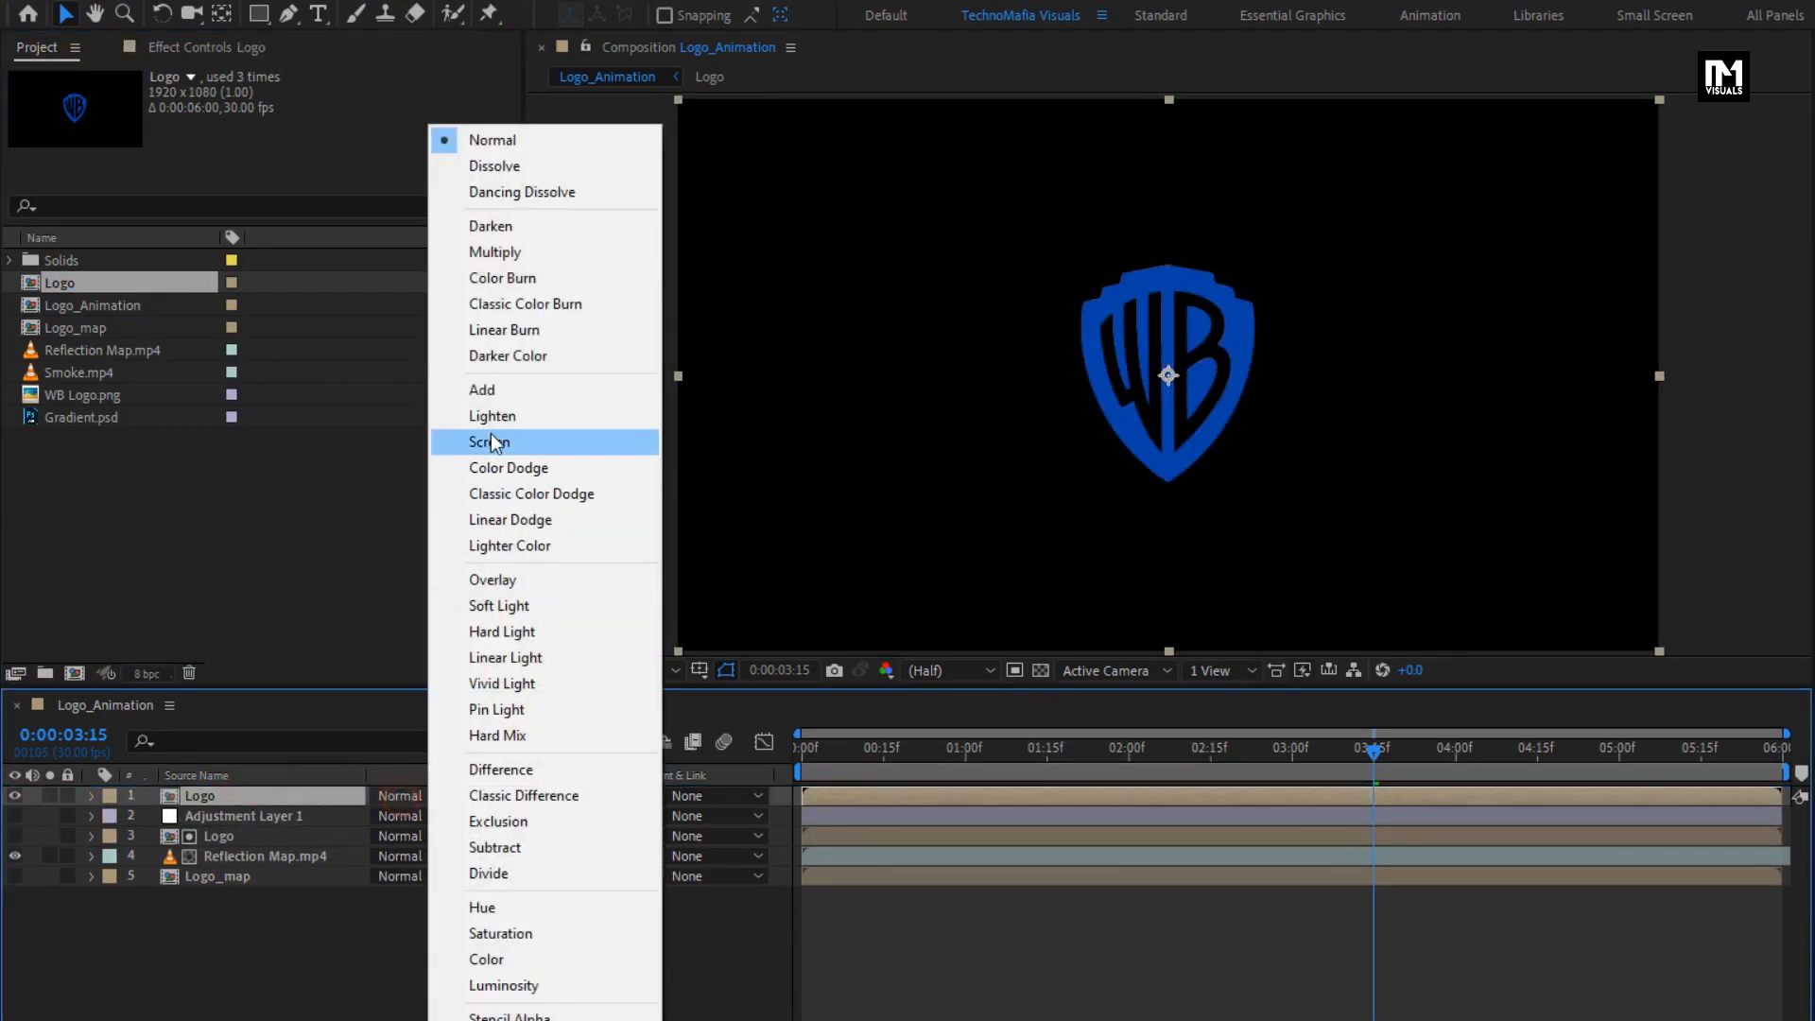
click(489, 388)
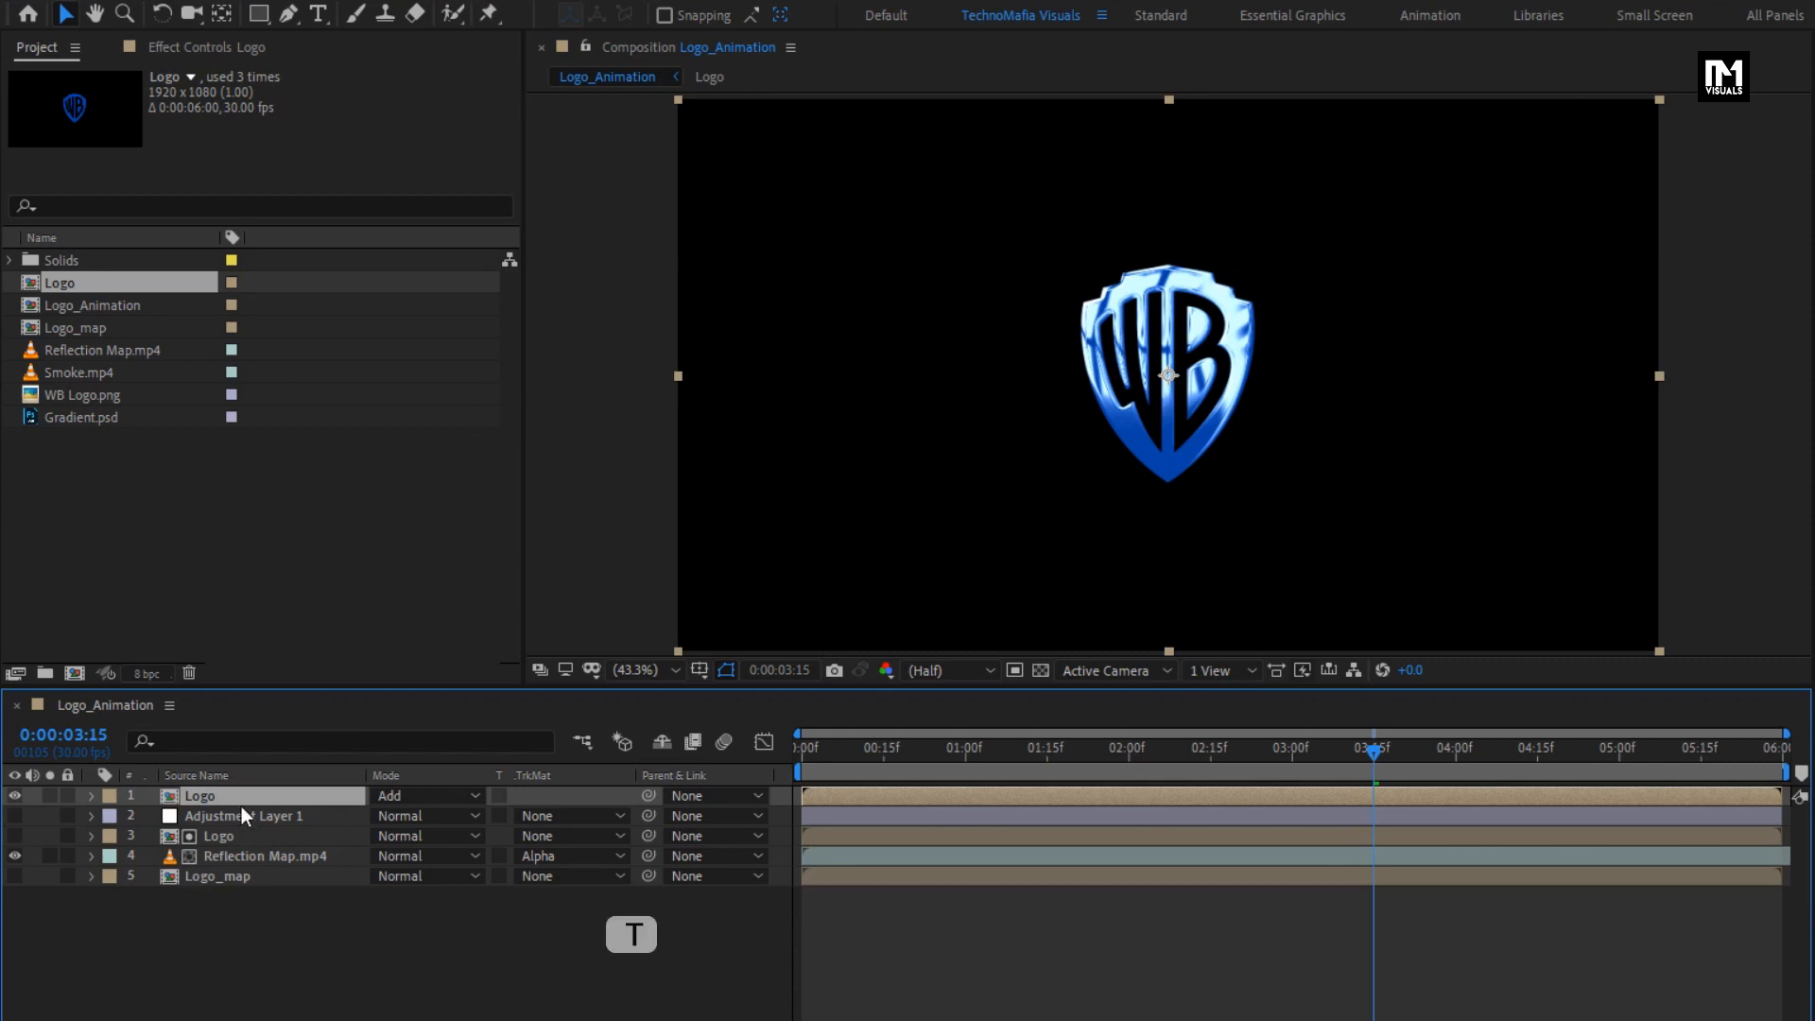
- Set the top Logo layer's opacity to 70% and preview the blue look up to 0:00:04:20
key(t)
click(384, 816)
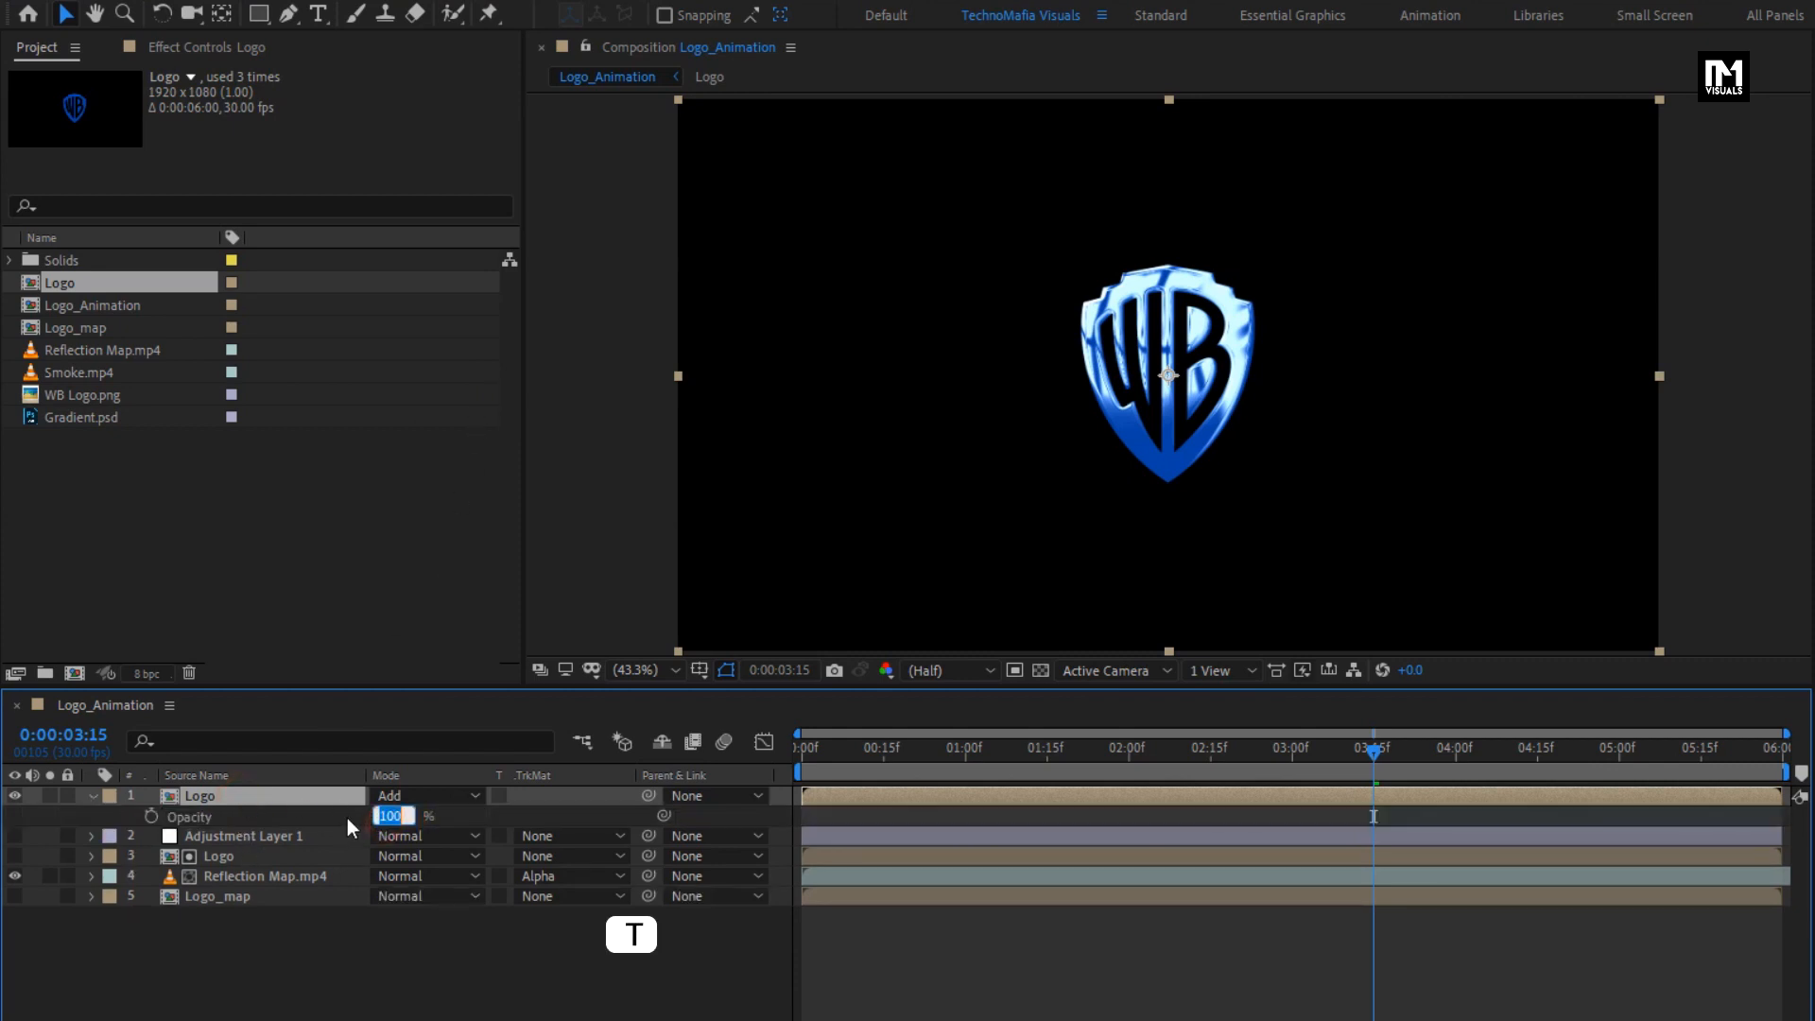
click(348, 817)
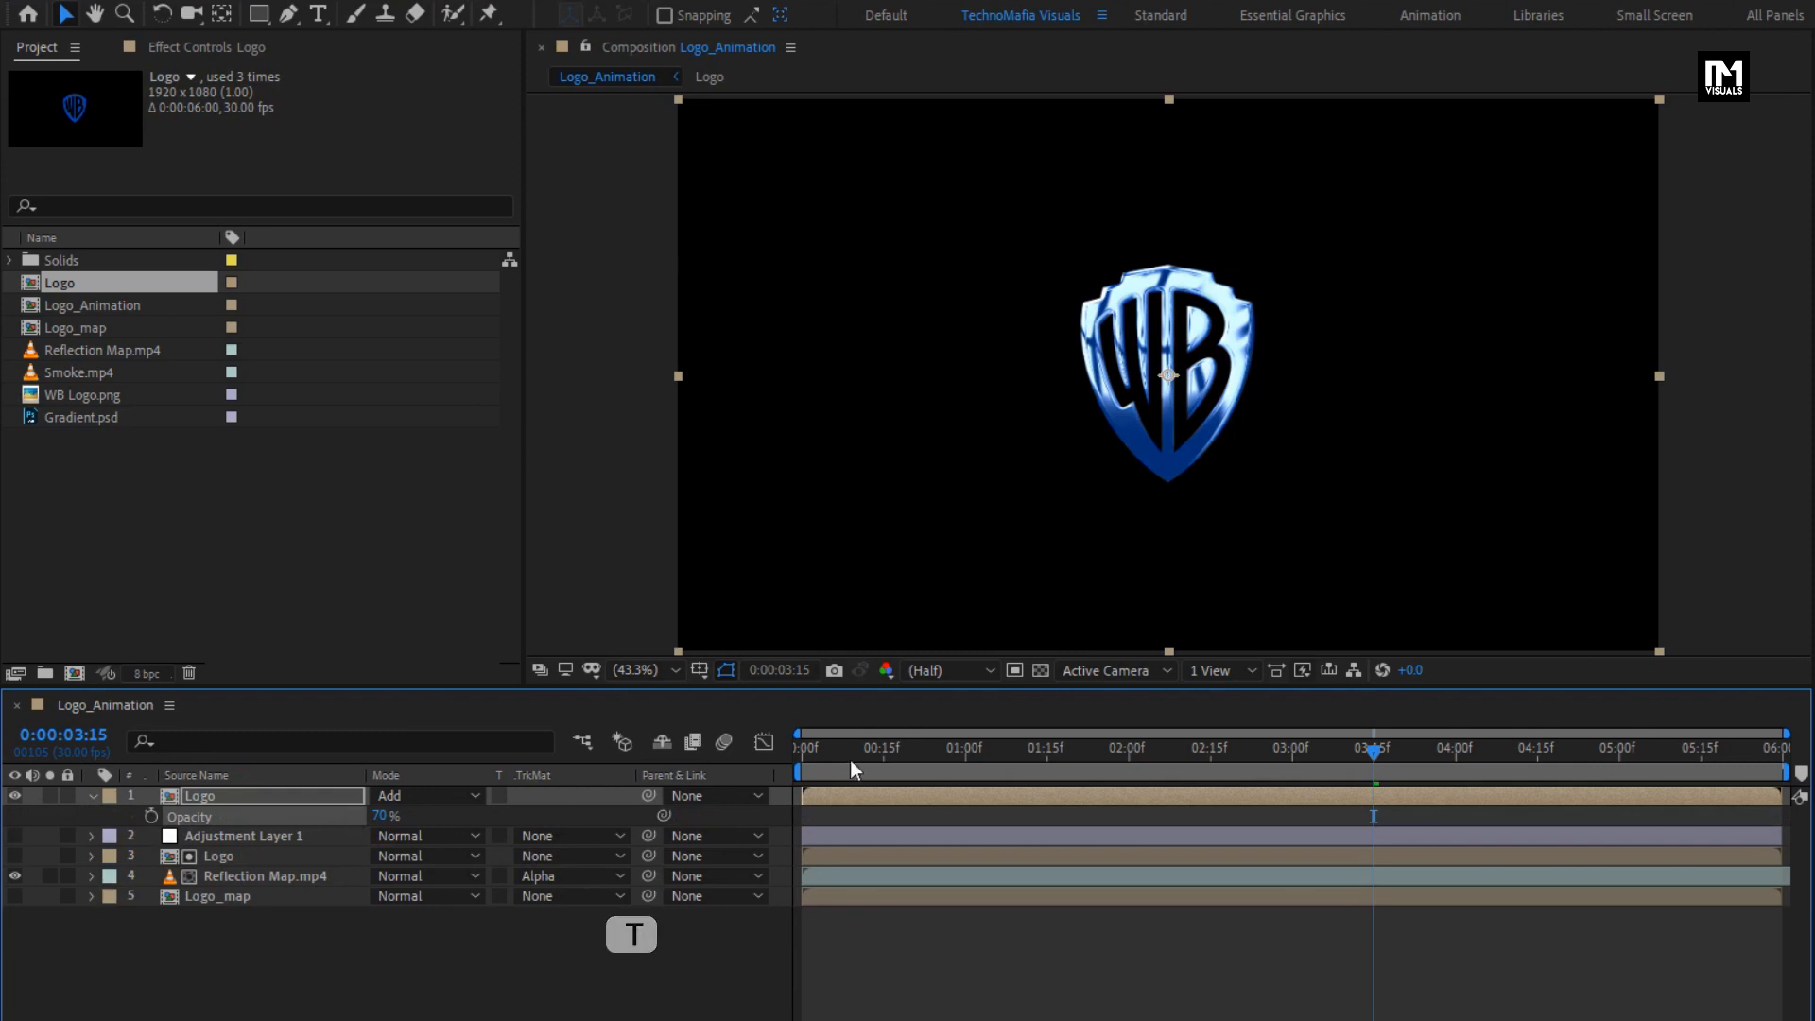
drag(932, 752, 1566, 753)
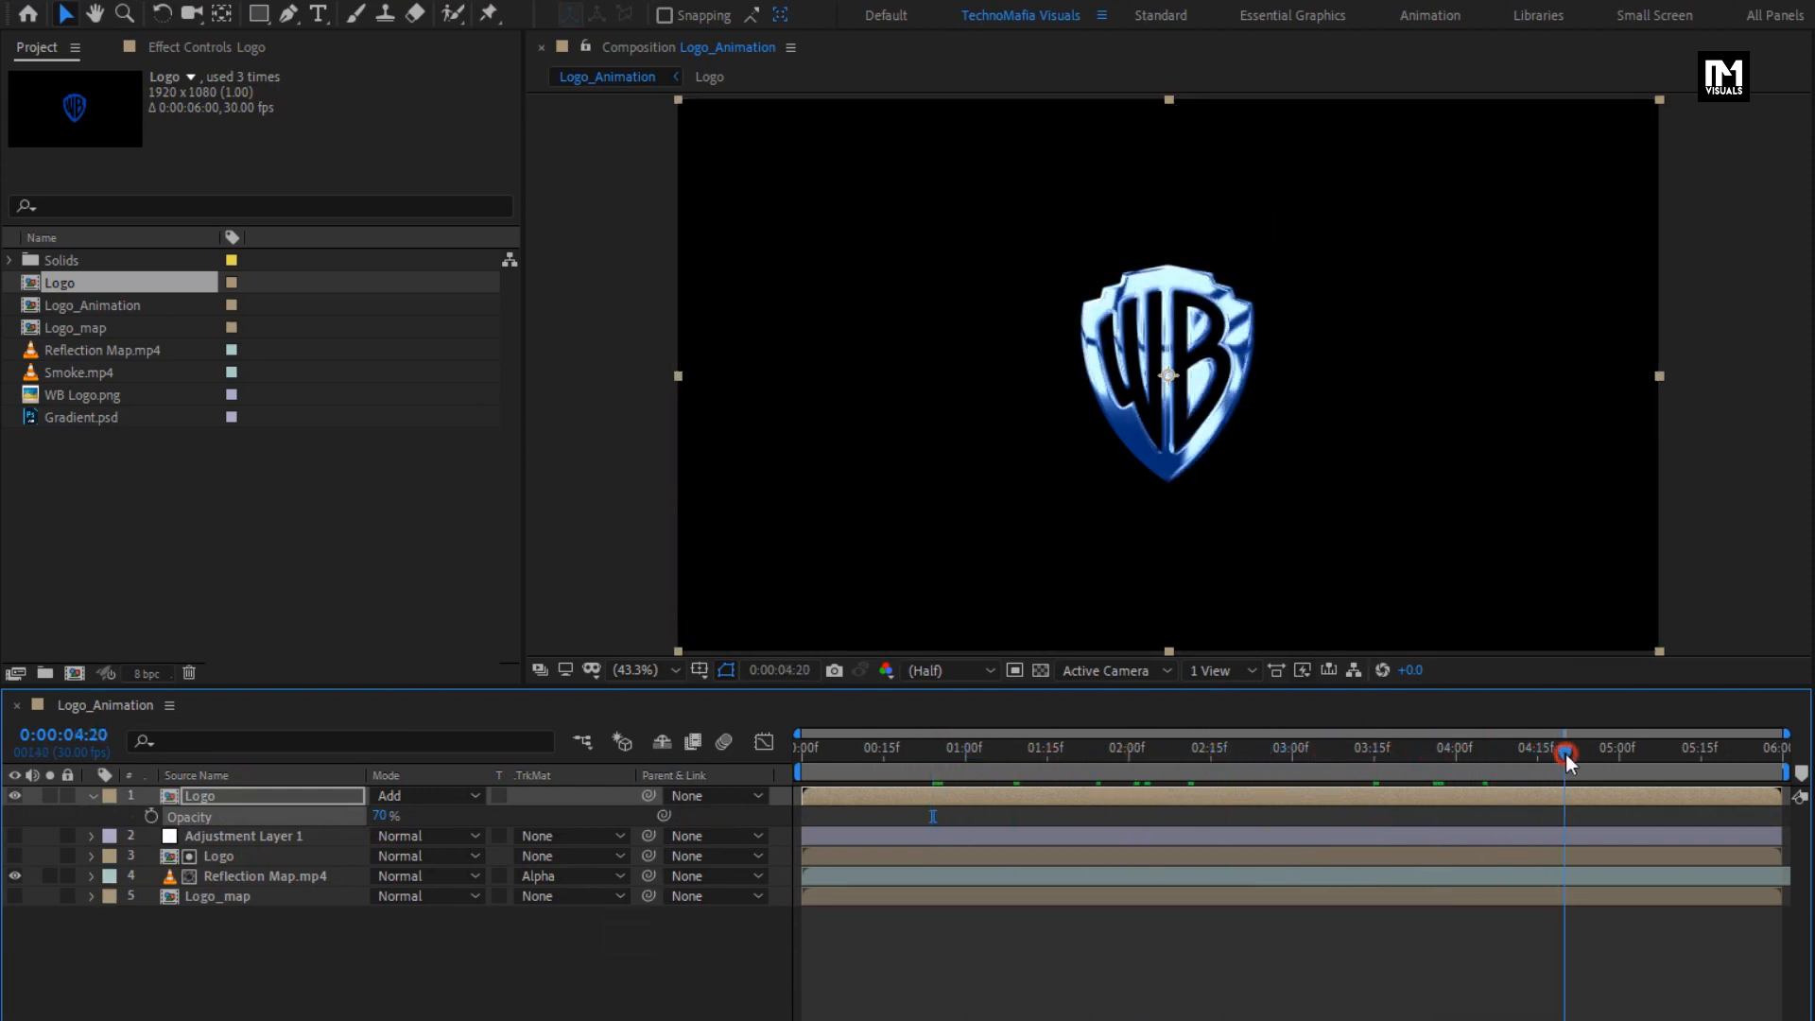
- Hide the top Logo layer and pre-compose all five layers into a composition named Glossy_logo
click(93, 797)
click(15, 797)
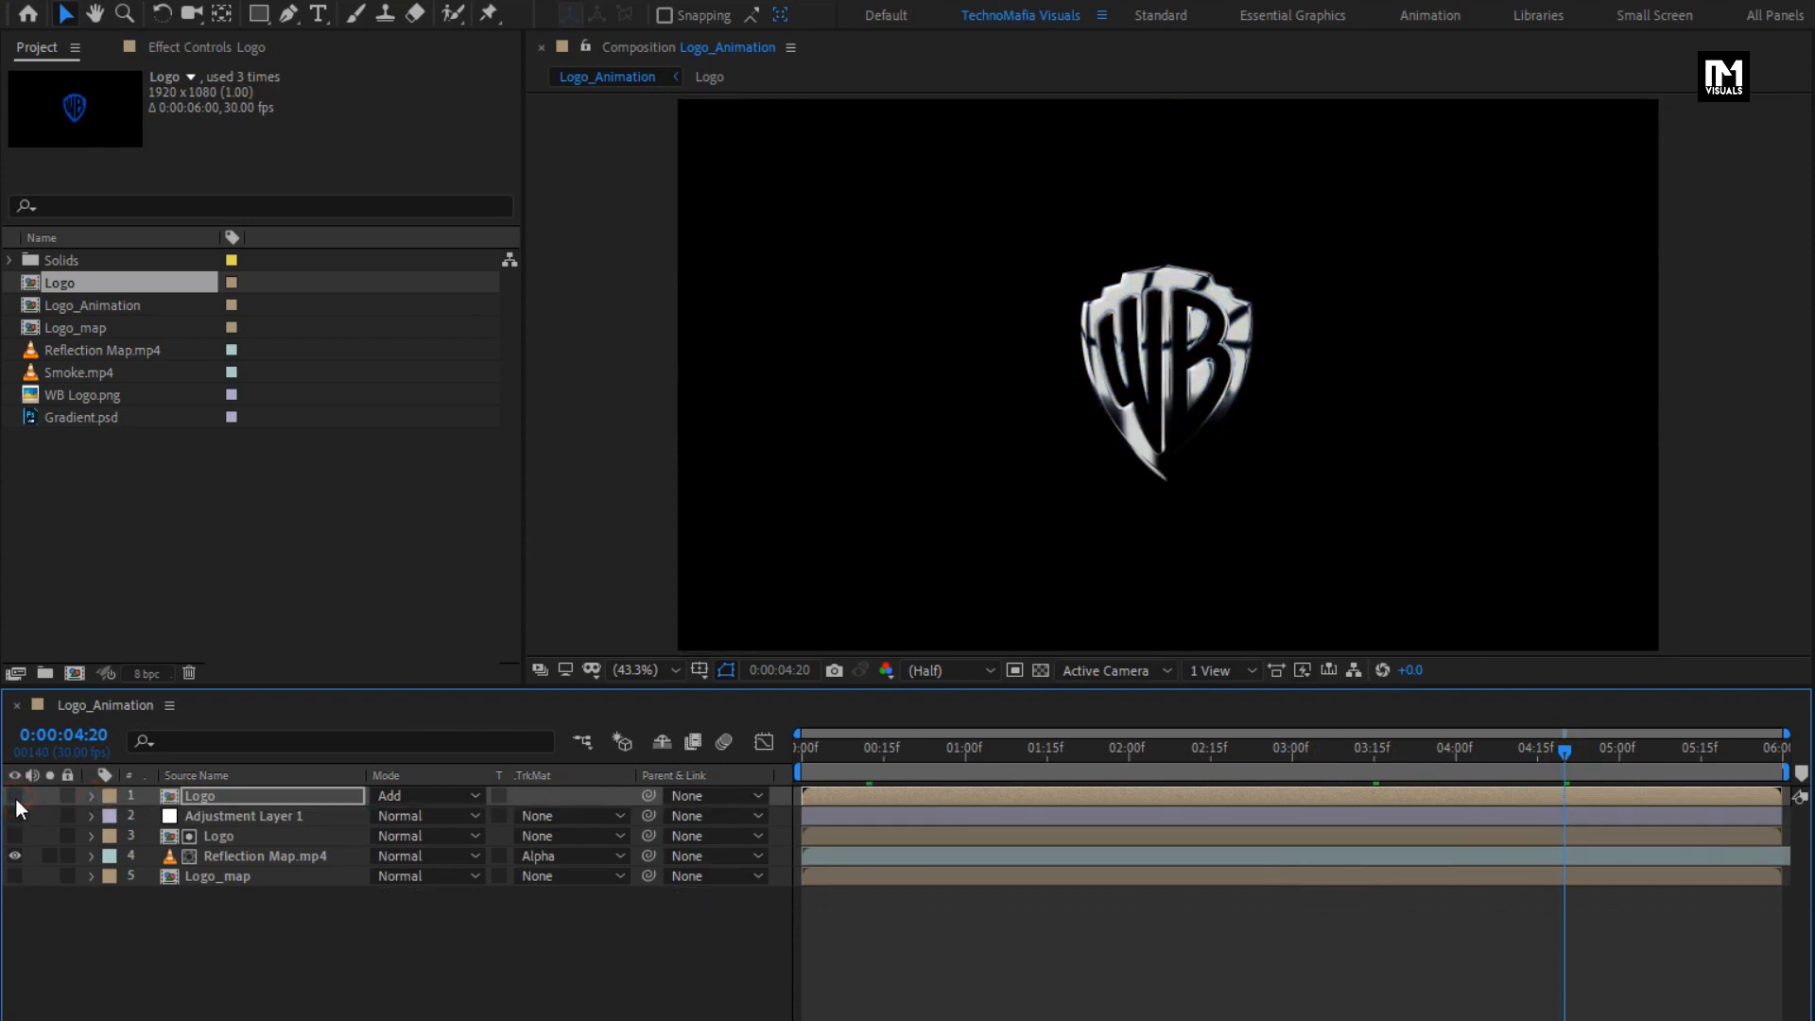
drag(206, 917, 201, 791)
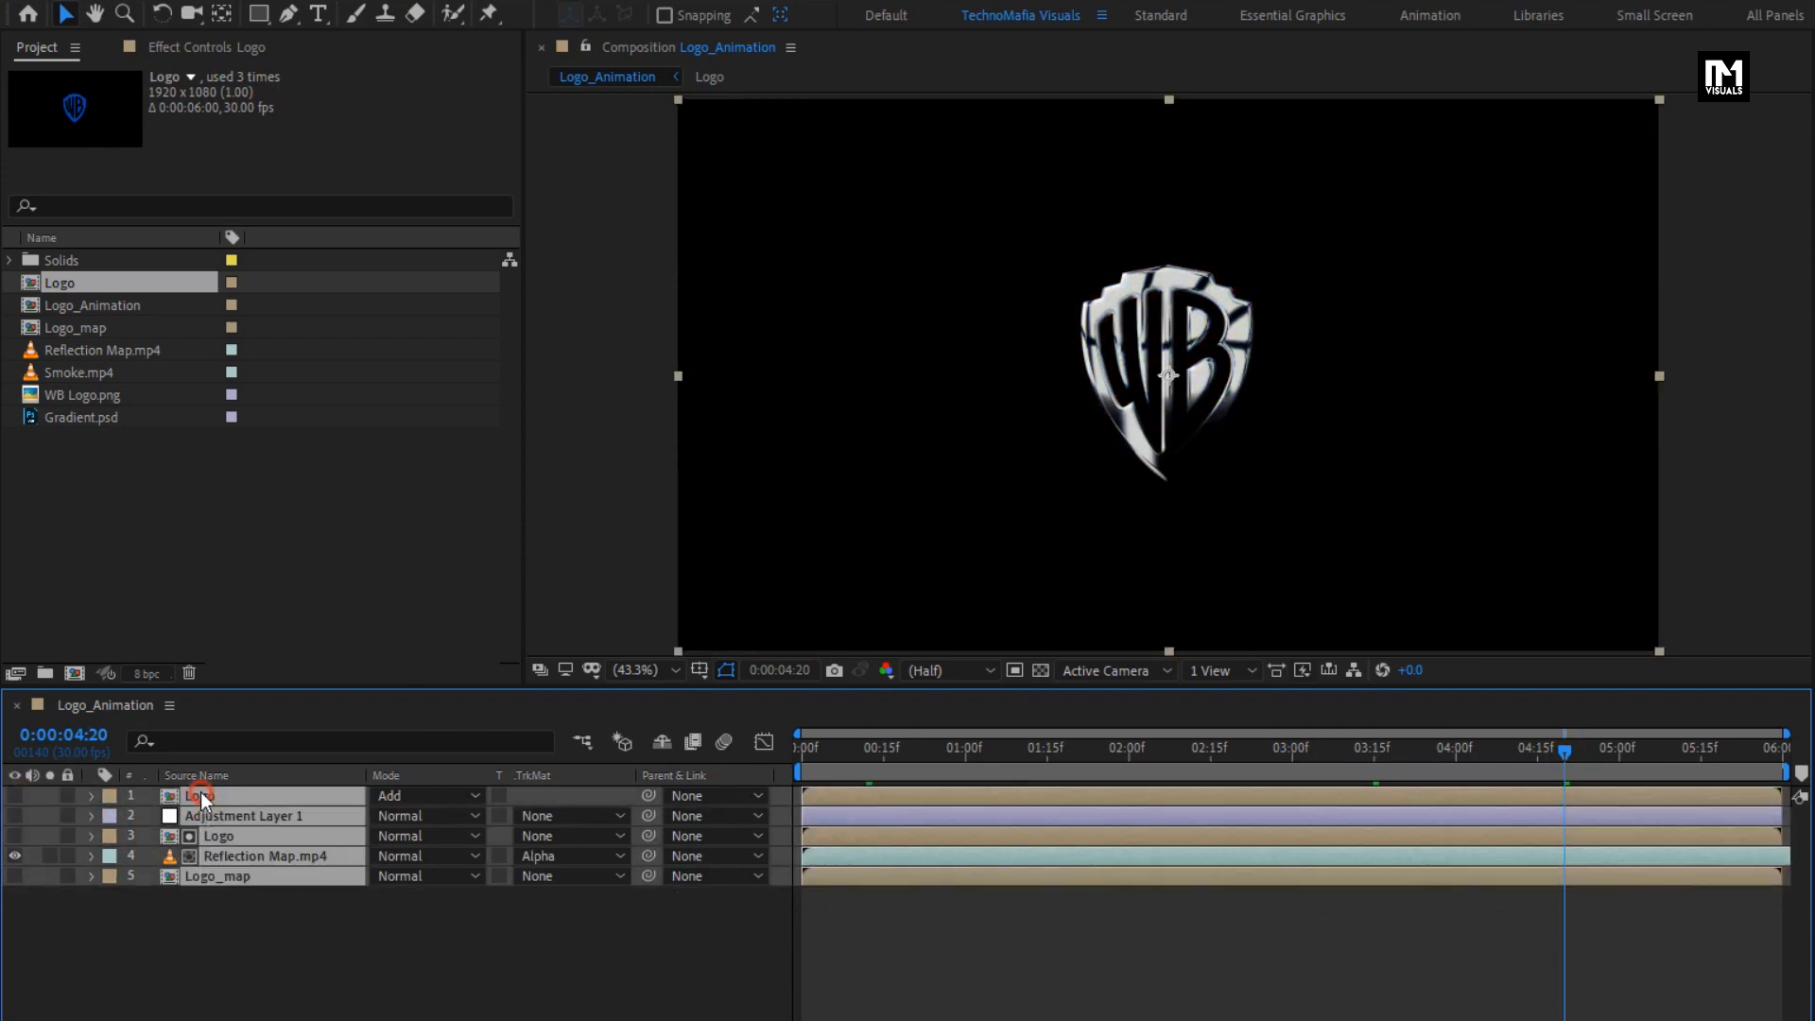
right_click(200, 792)
click(252, 689)
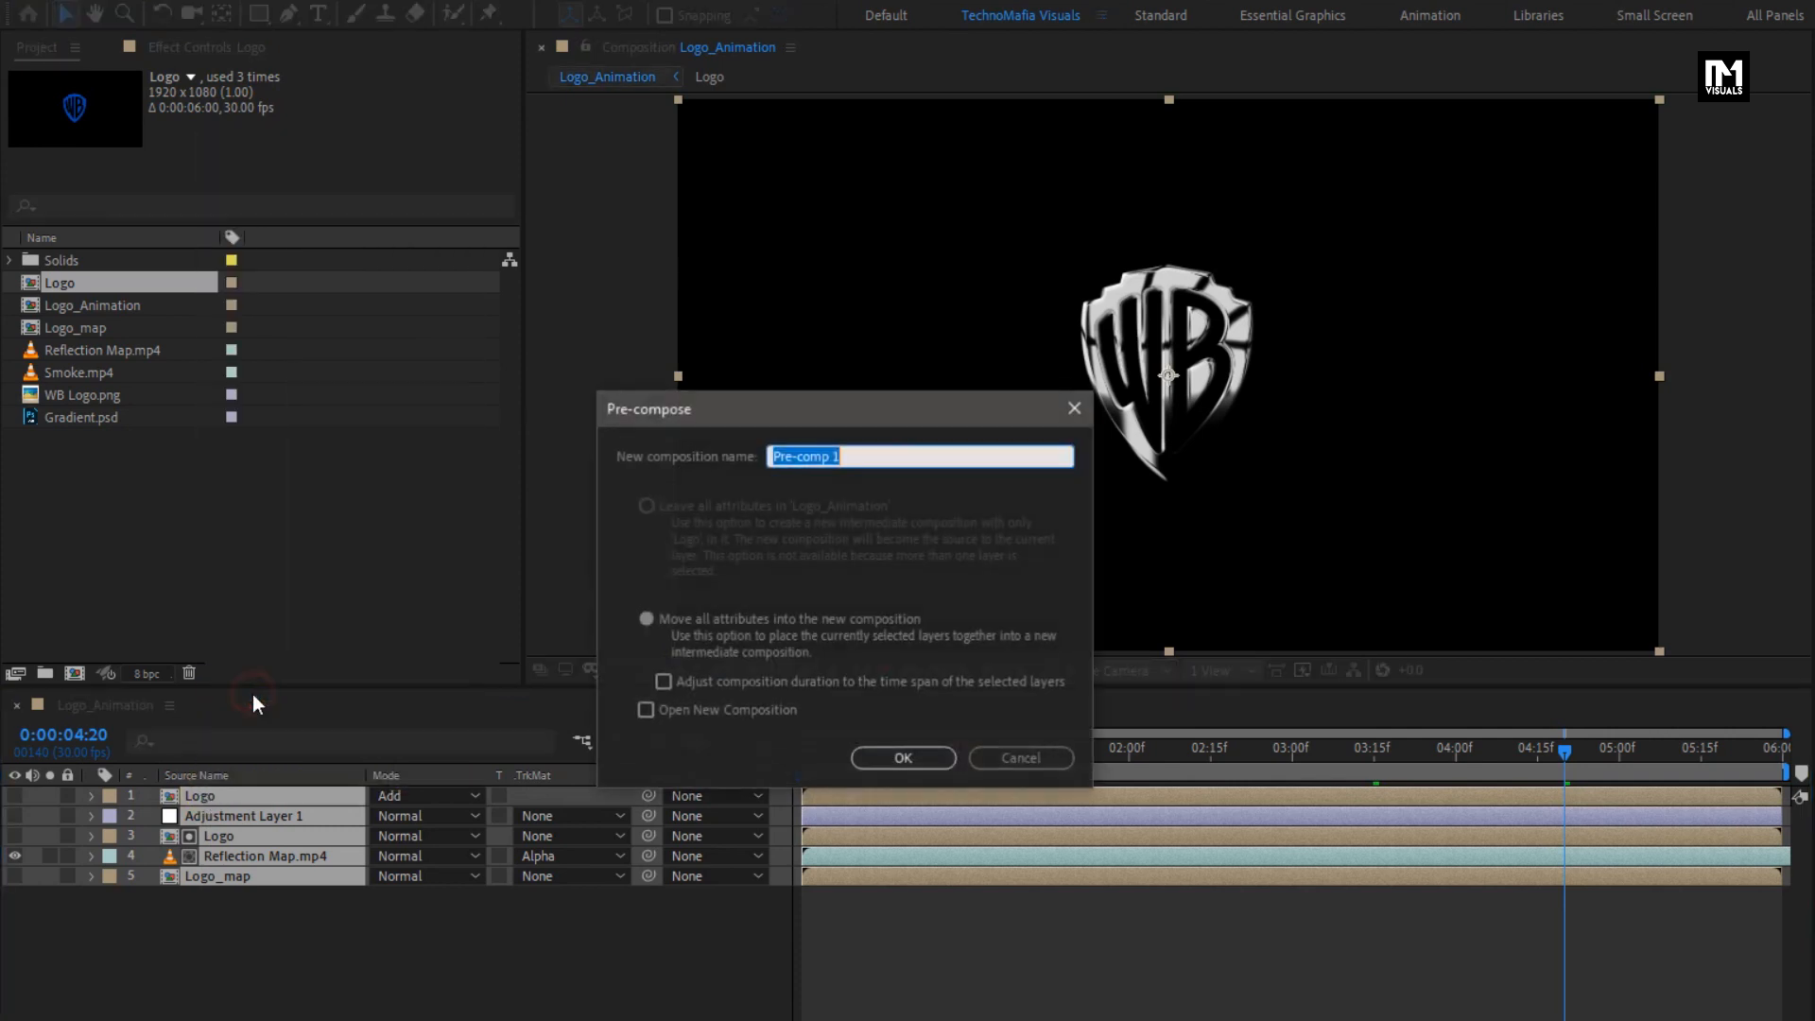
text(Glossy_logo)
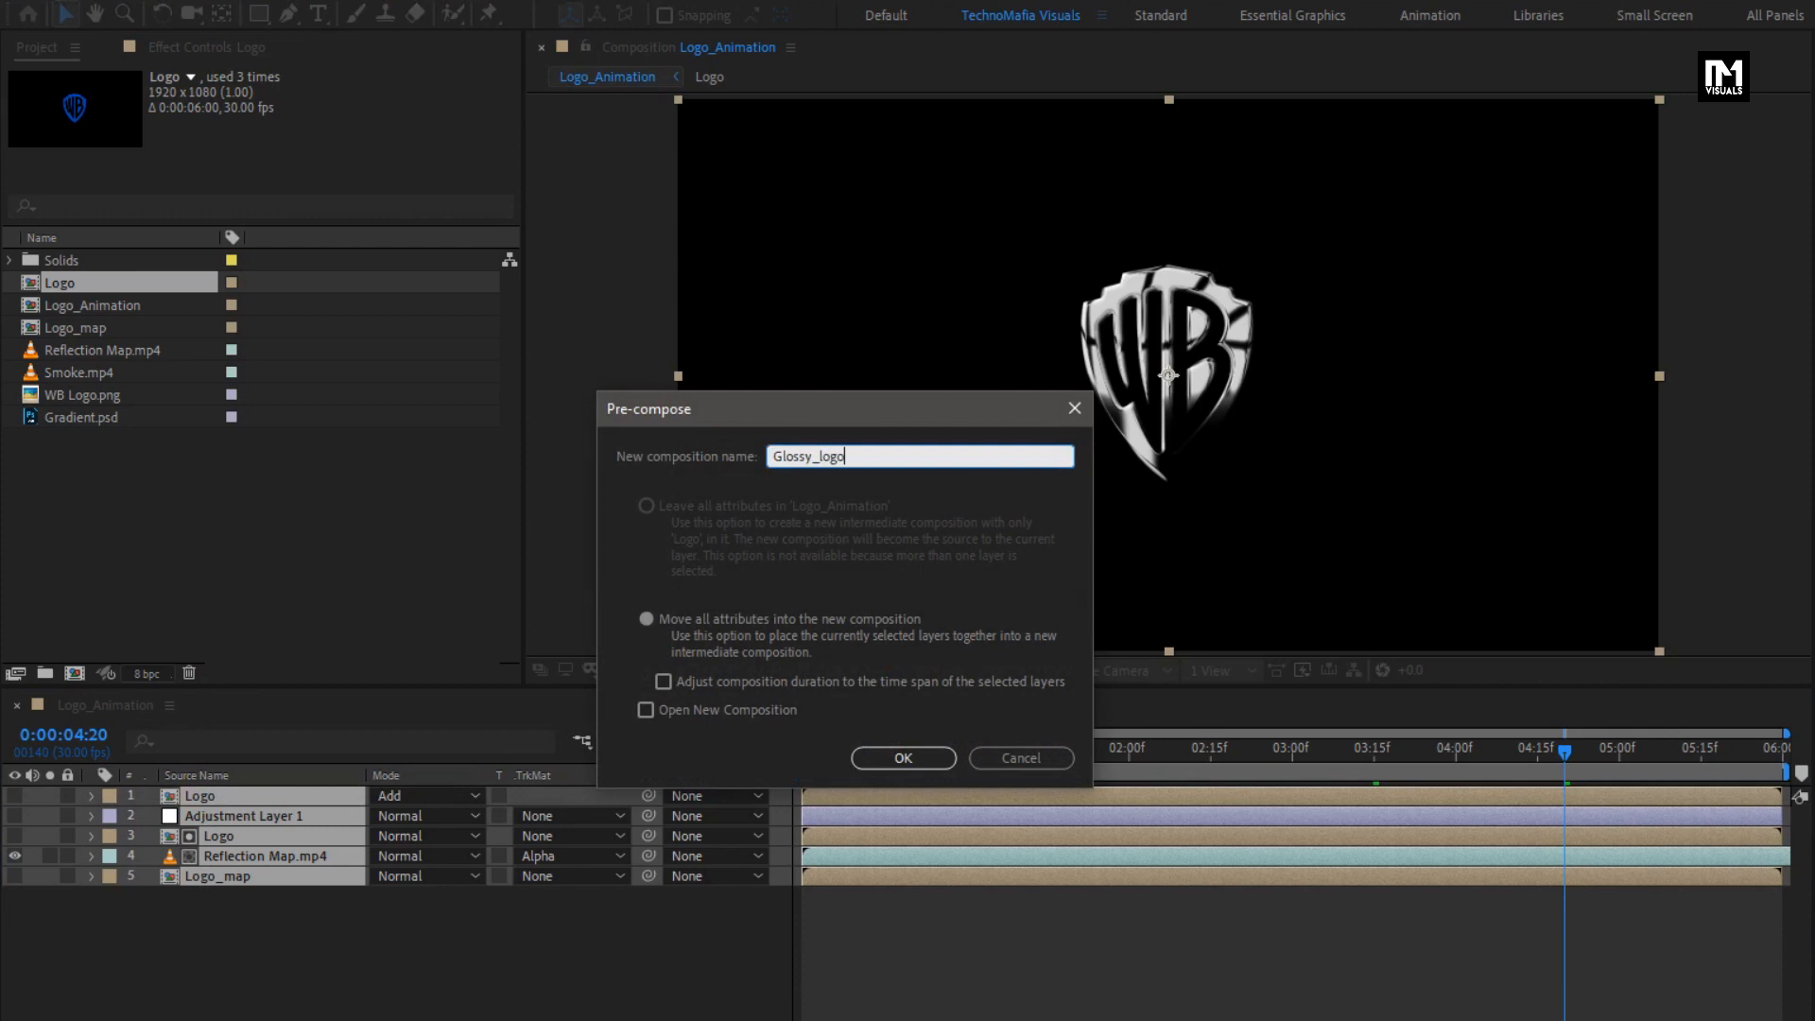
click(905, 755)
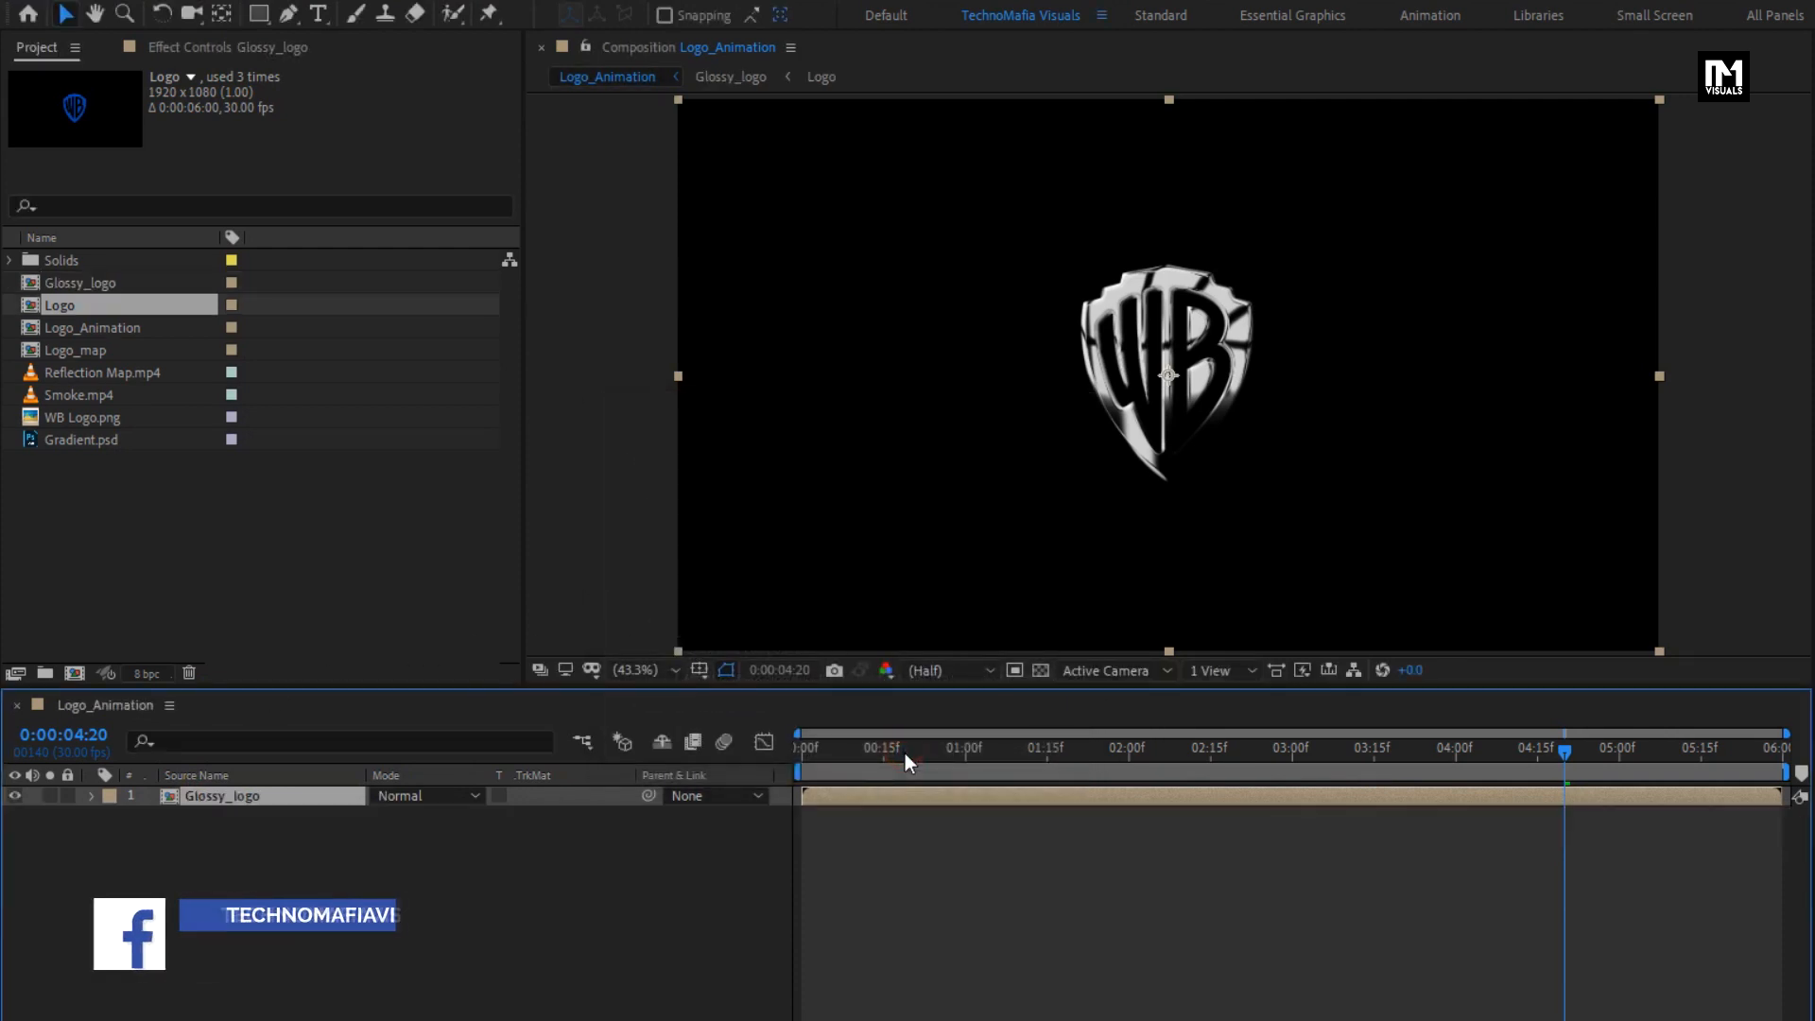
- Place Gradient.psd below Glossy_logo and add a black 1920 x 1080 px solid named Reveal between the two layers
click(73, 440)
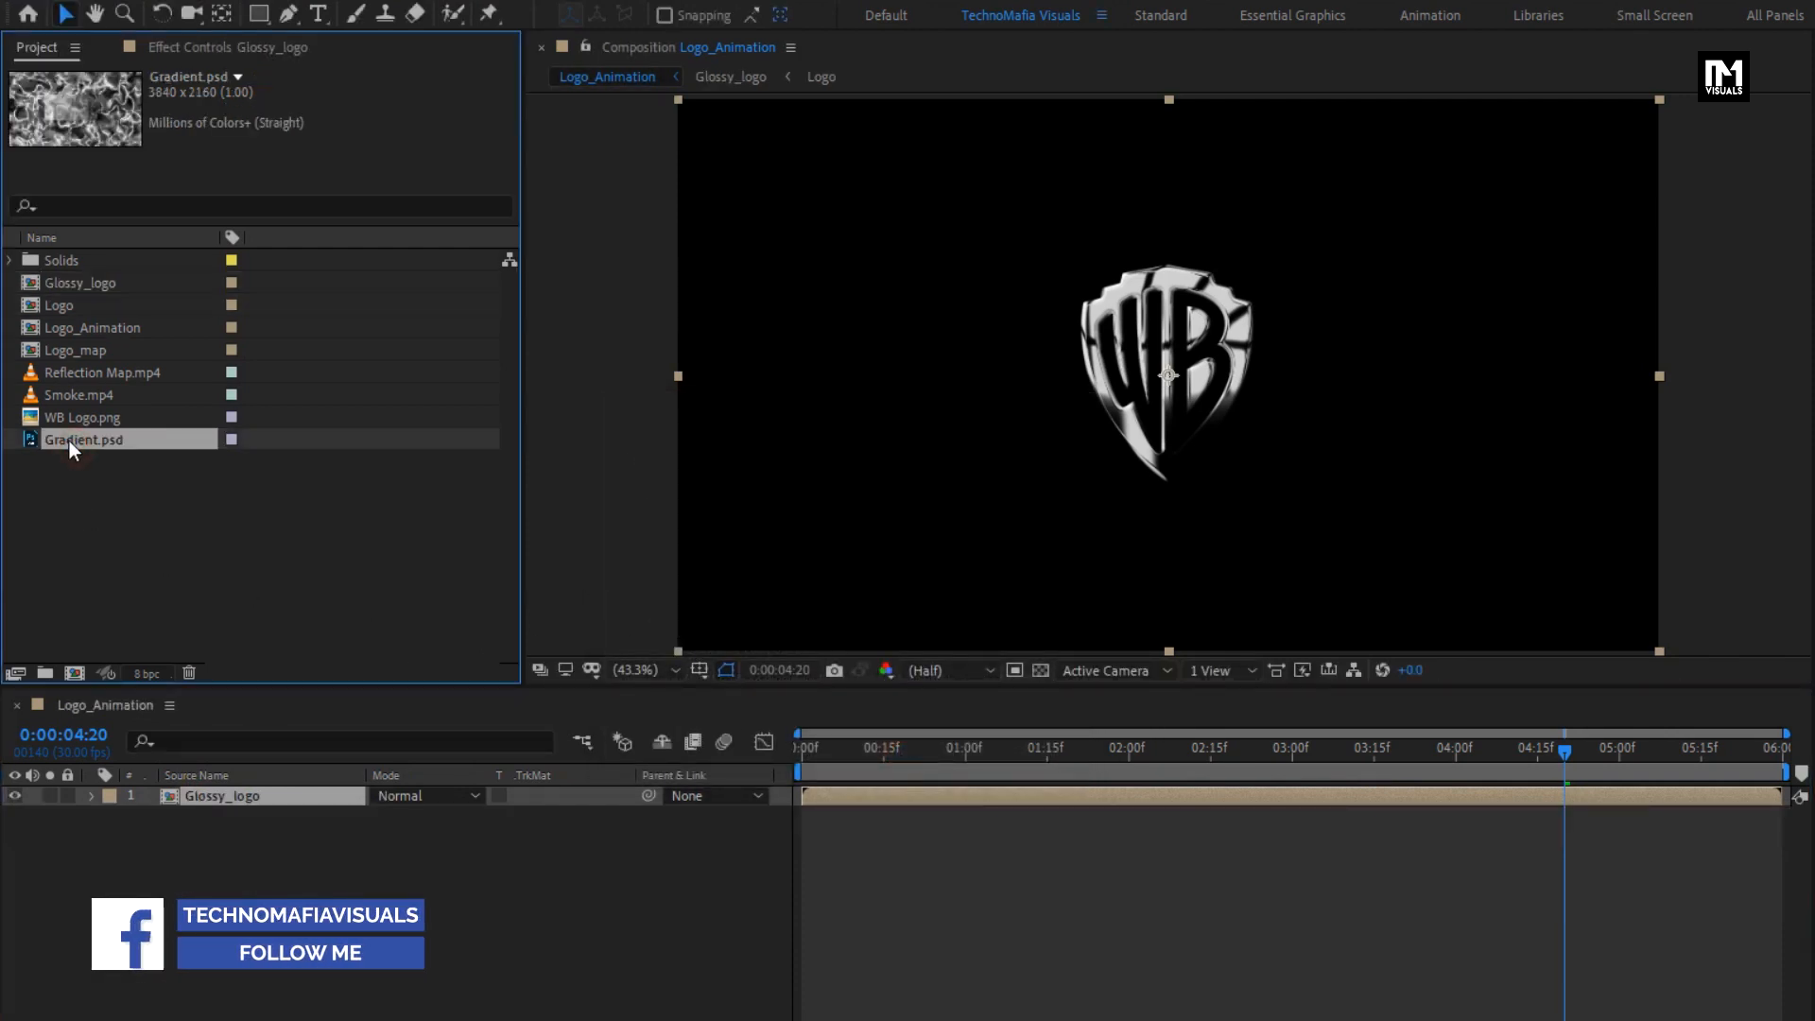
drag(70, 440, 245, 865)
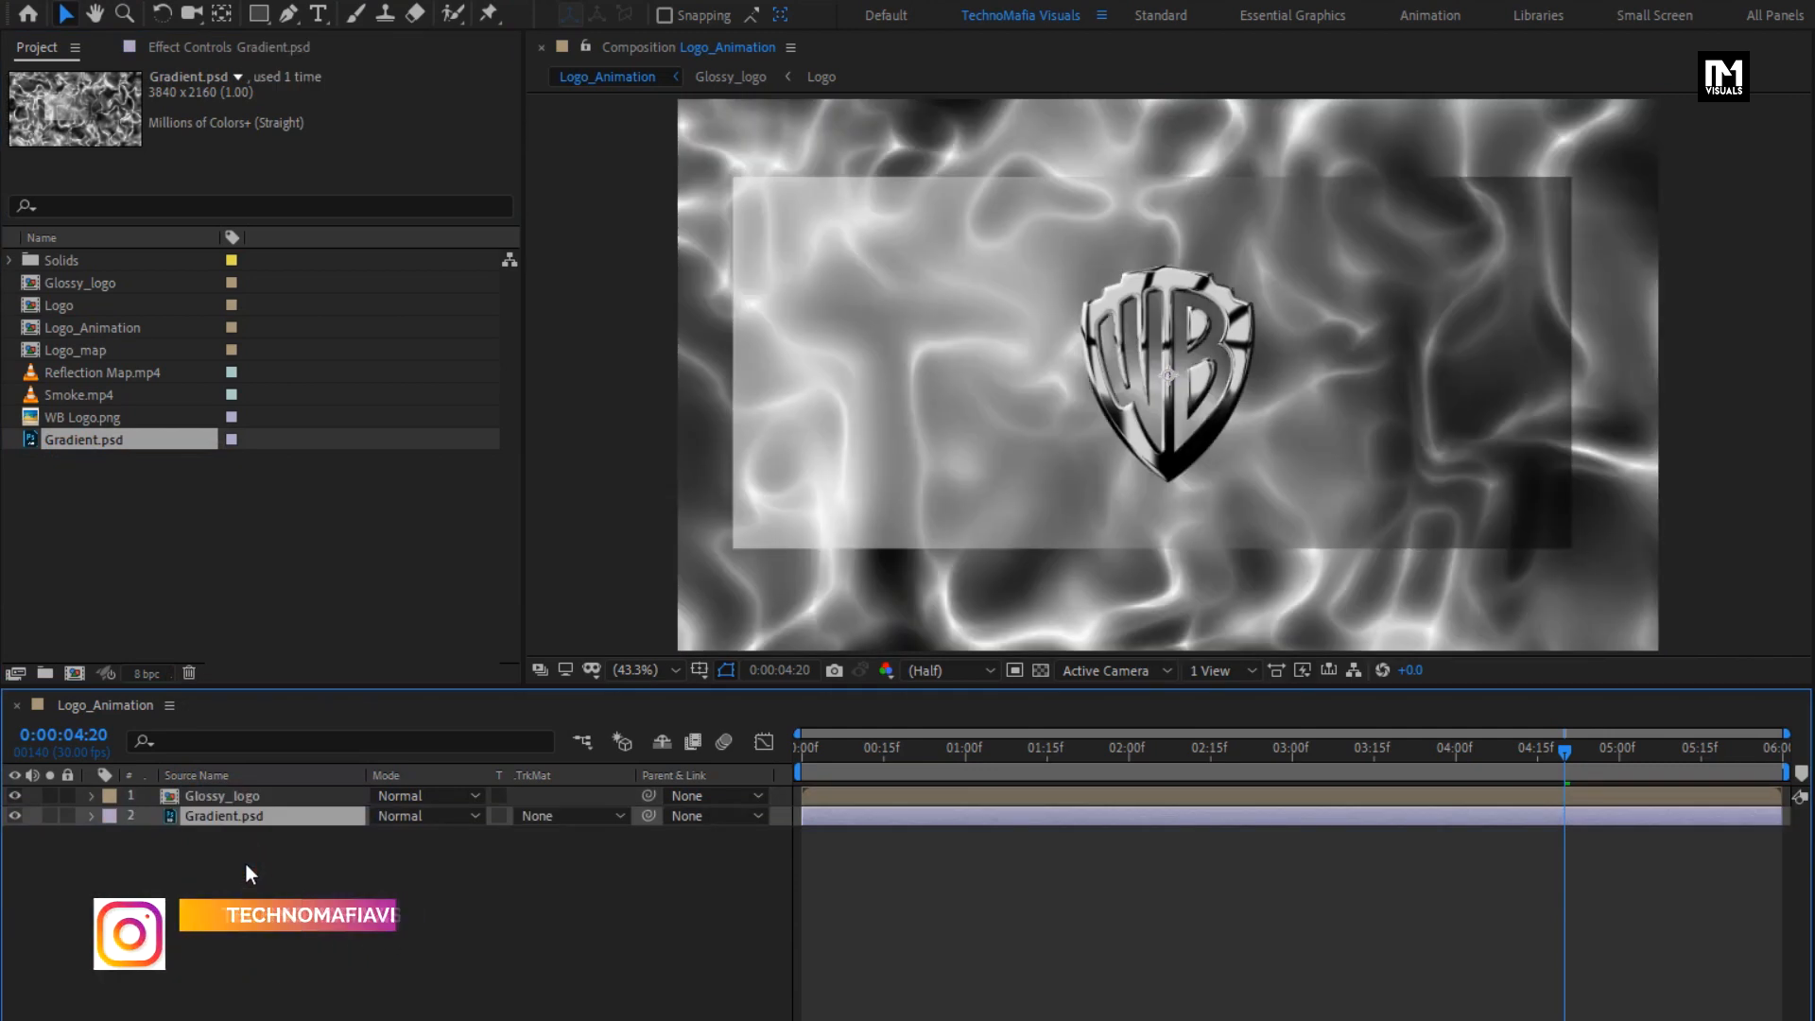
right_click(245, 865)
mouse_move(379, 880)
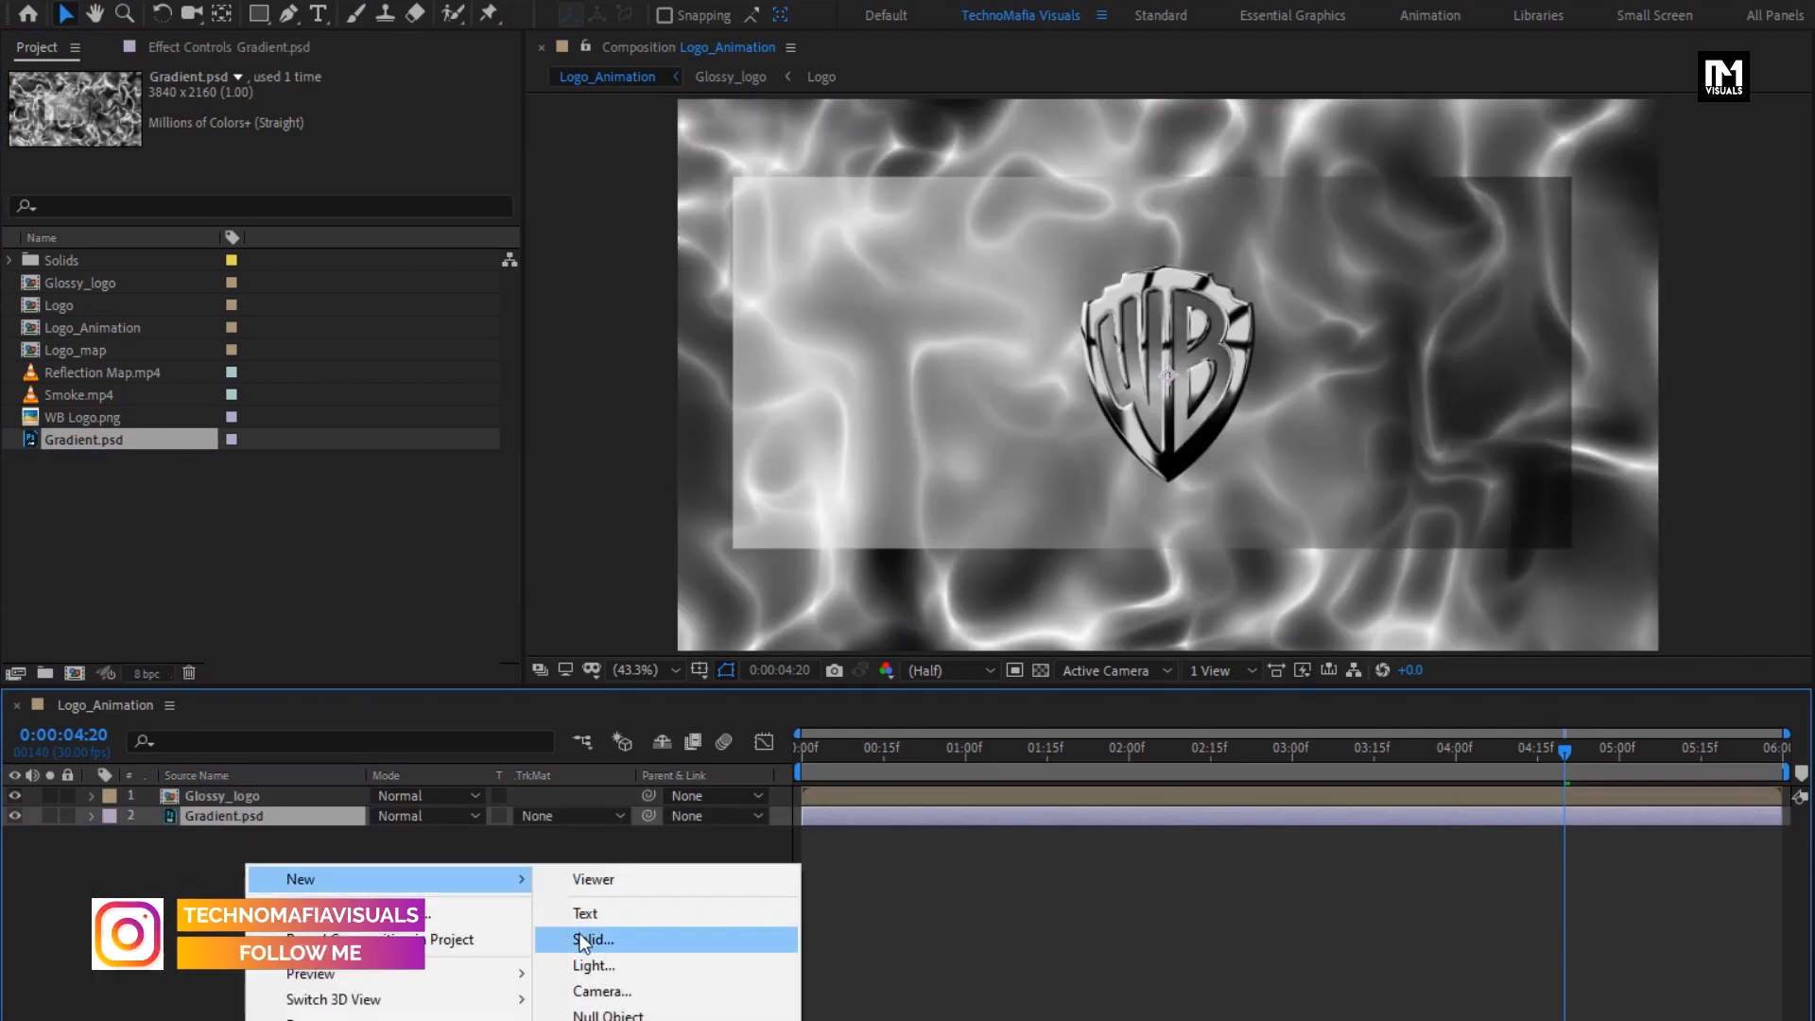
click(579, 933)
text(R)
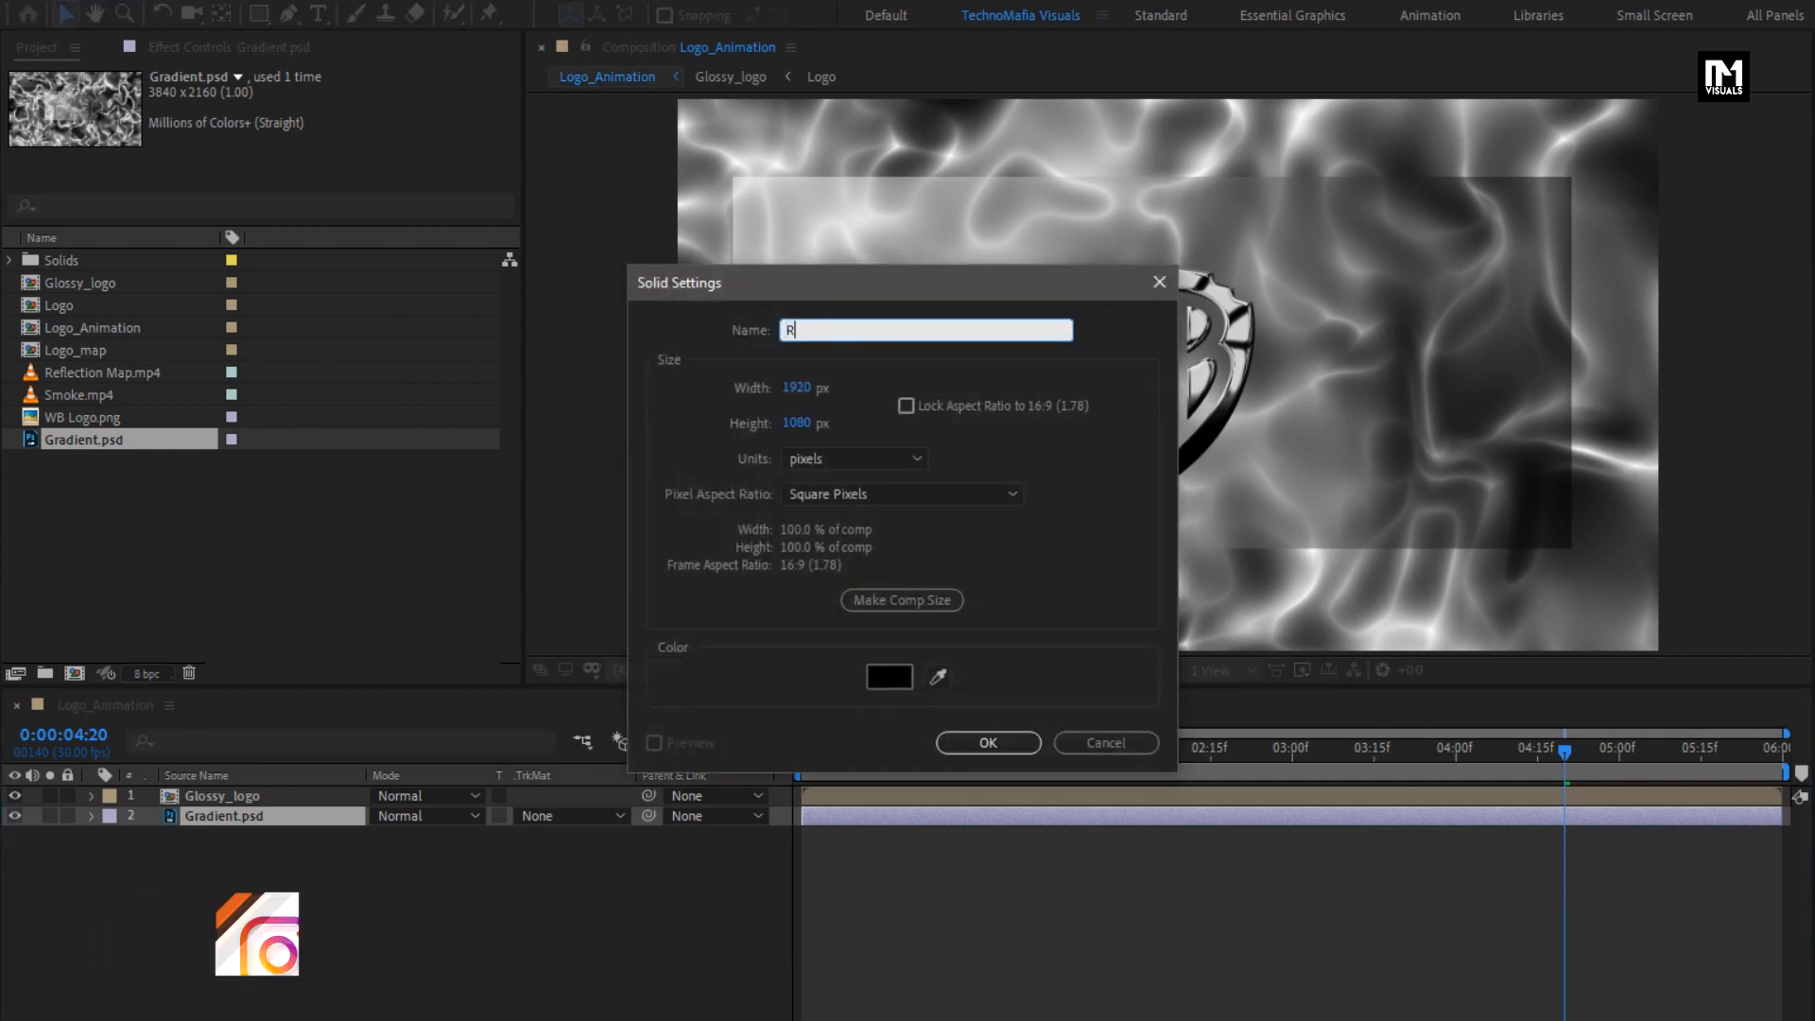
text(eveal)
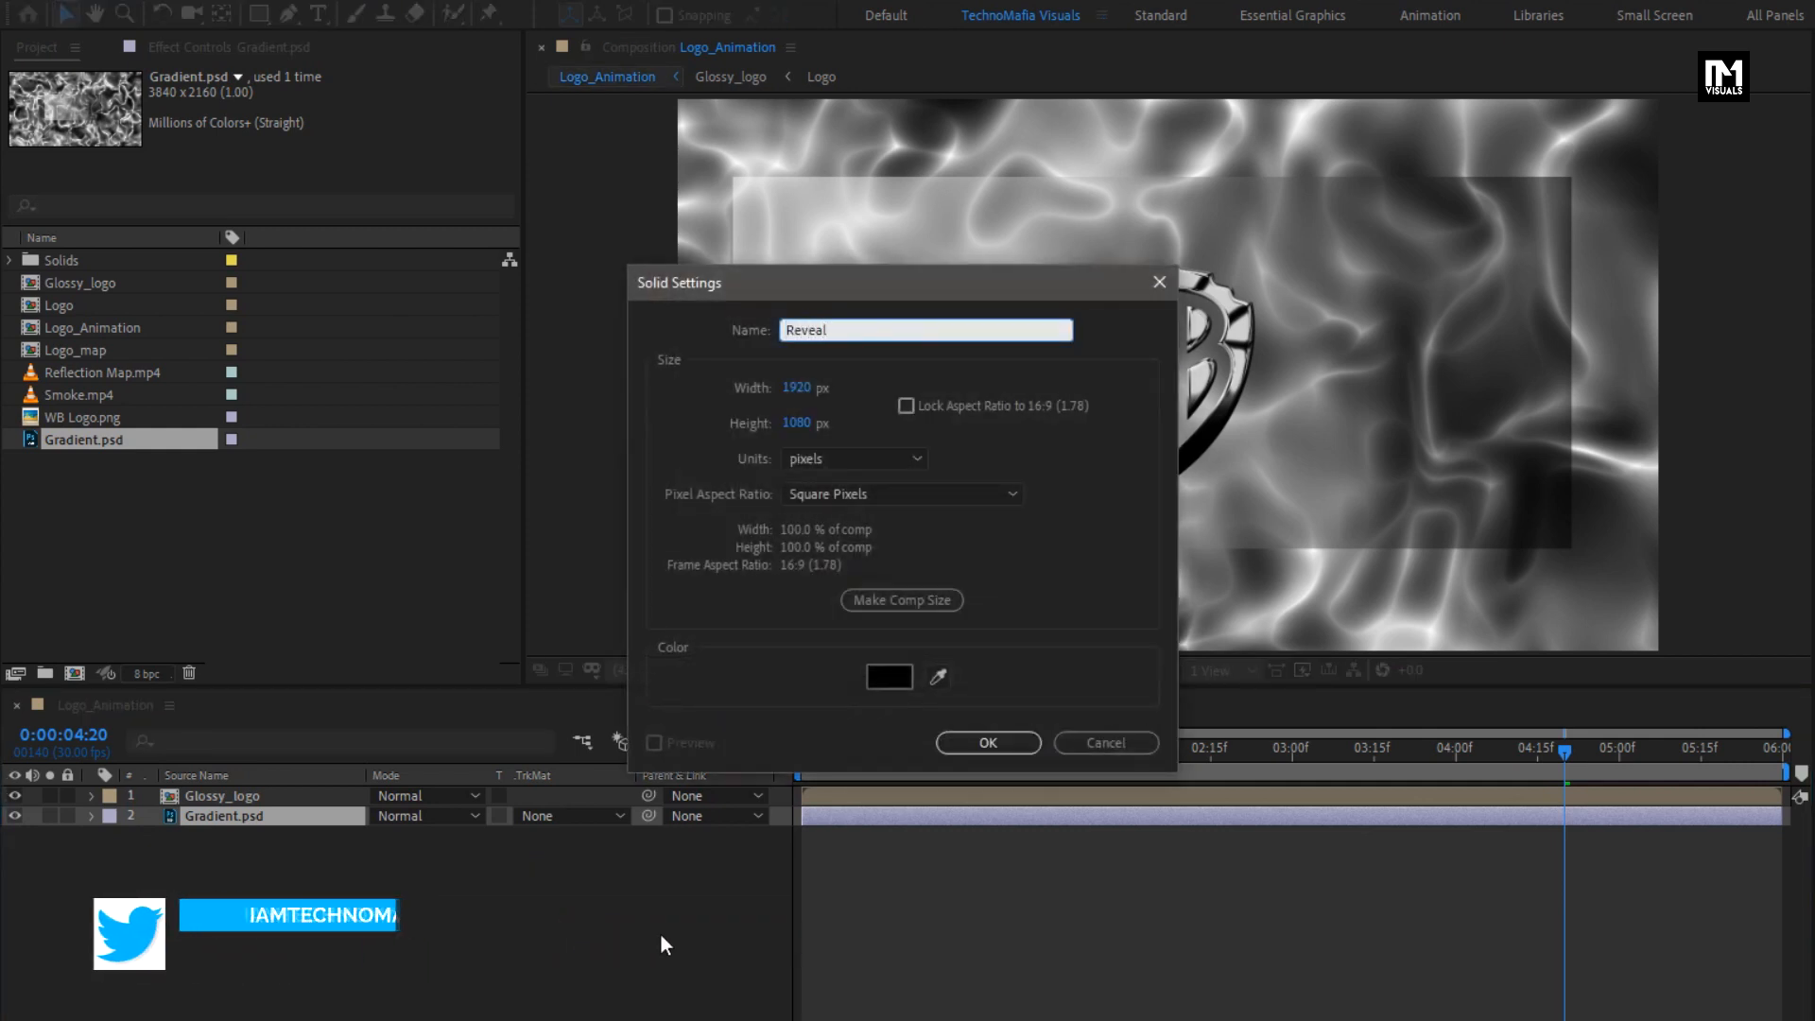
click(959, 747)
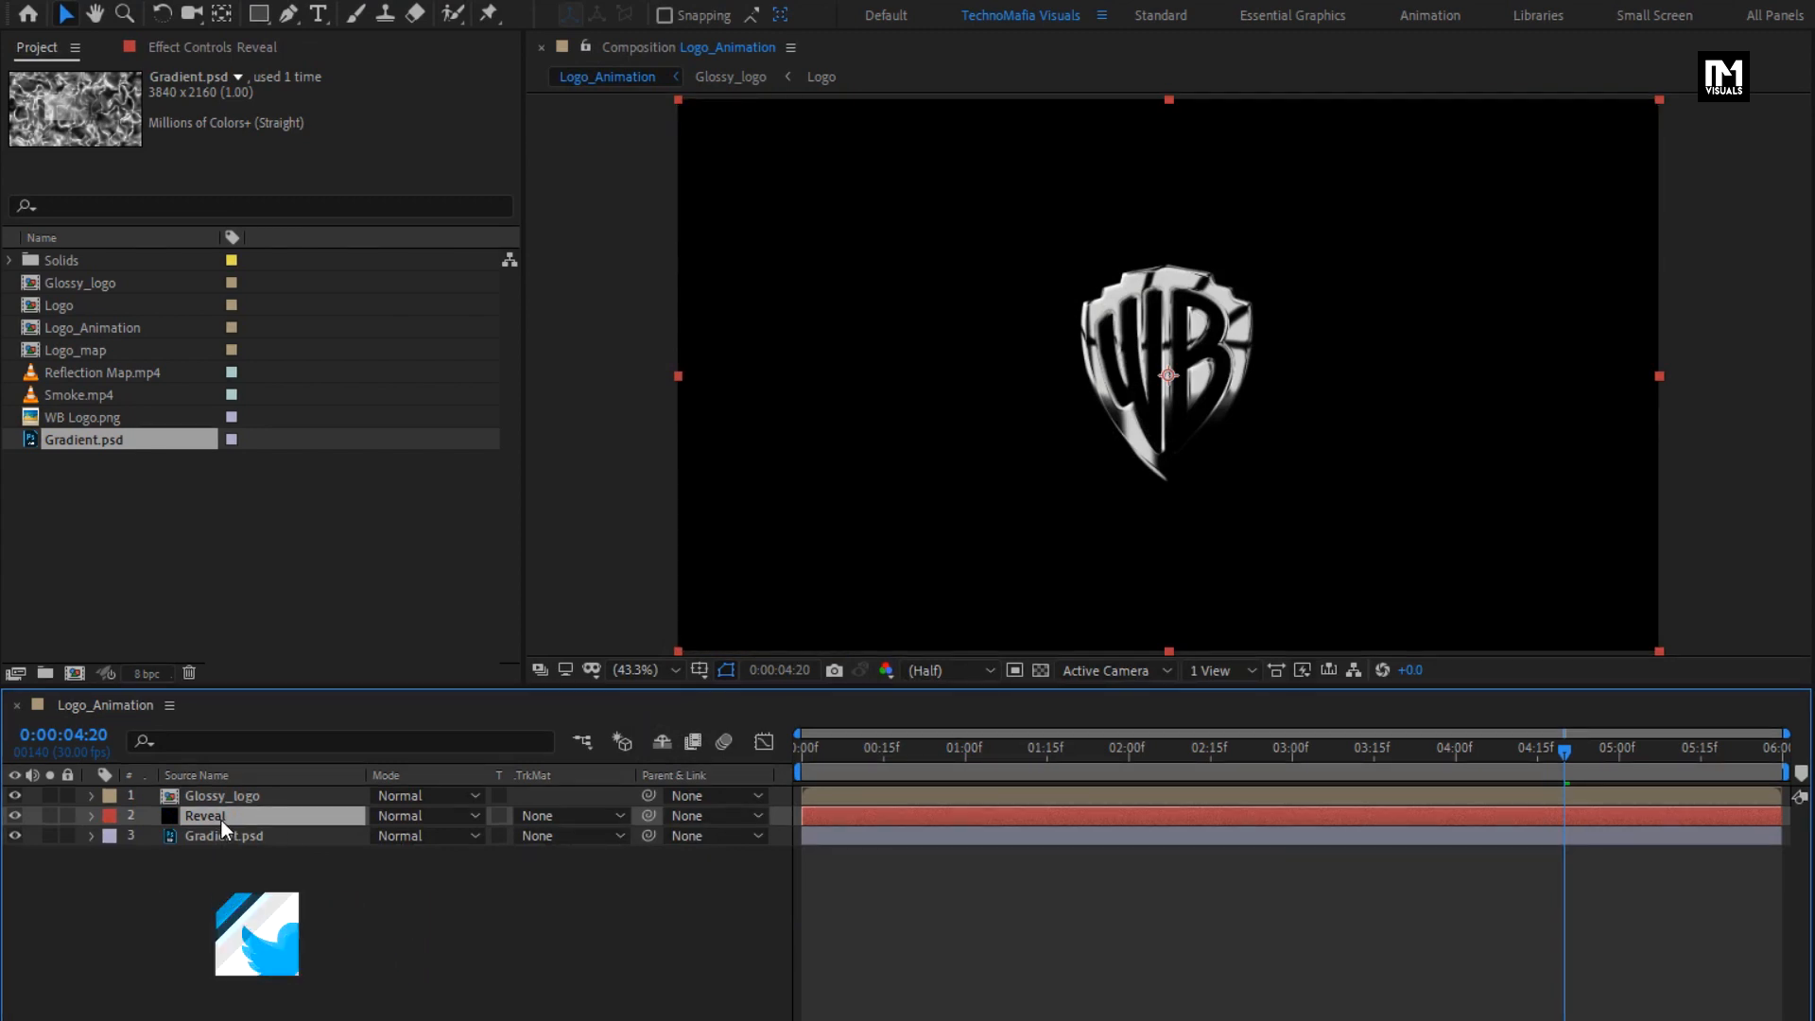
- Apply the CC Image Wipe effect to the Reveal solid and return to 0:00:00:00
drag(1562, 80, 1522, 83)
text(c)
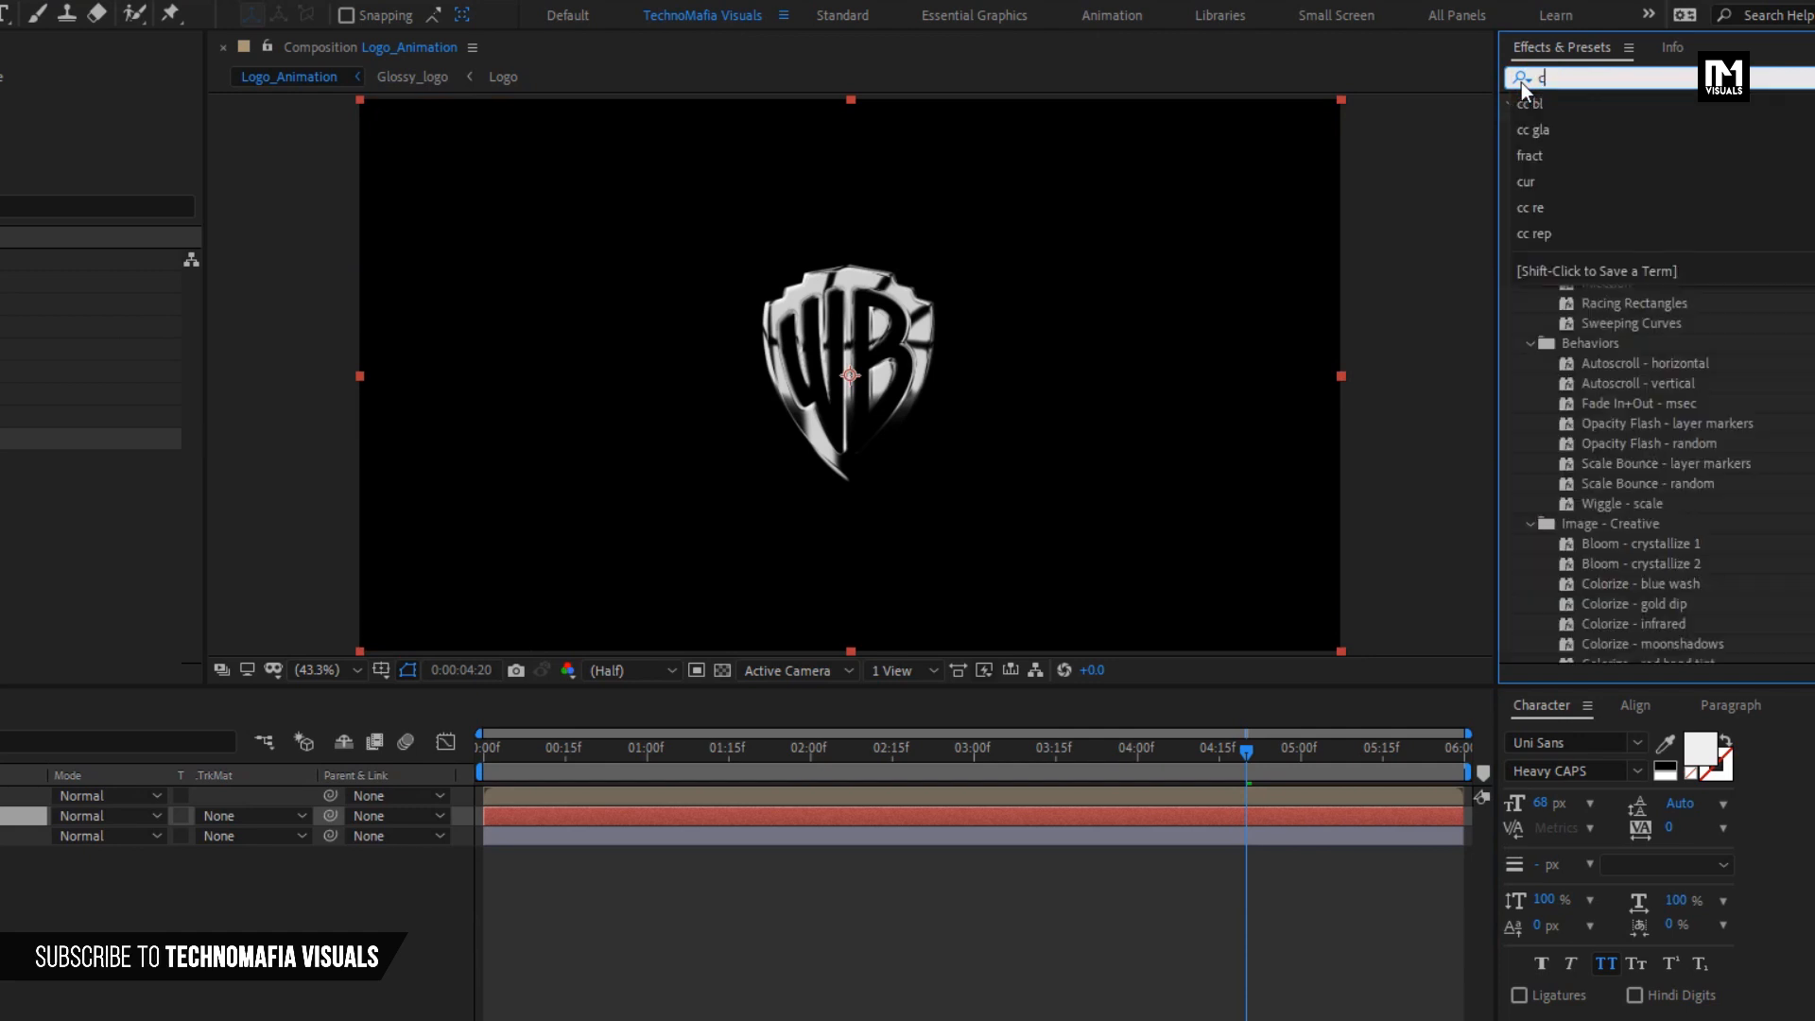
text(c ima)
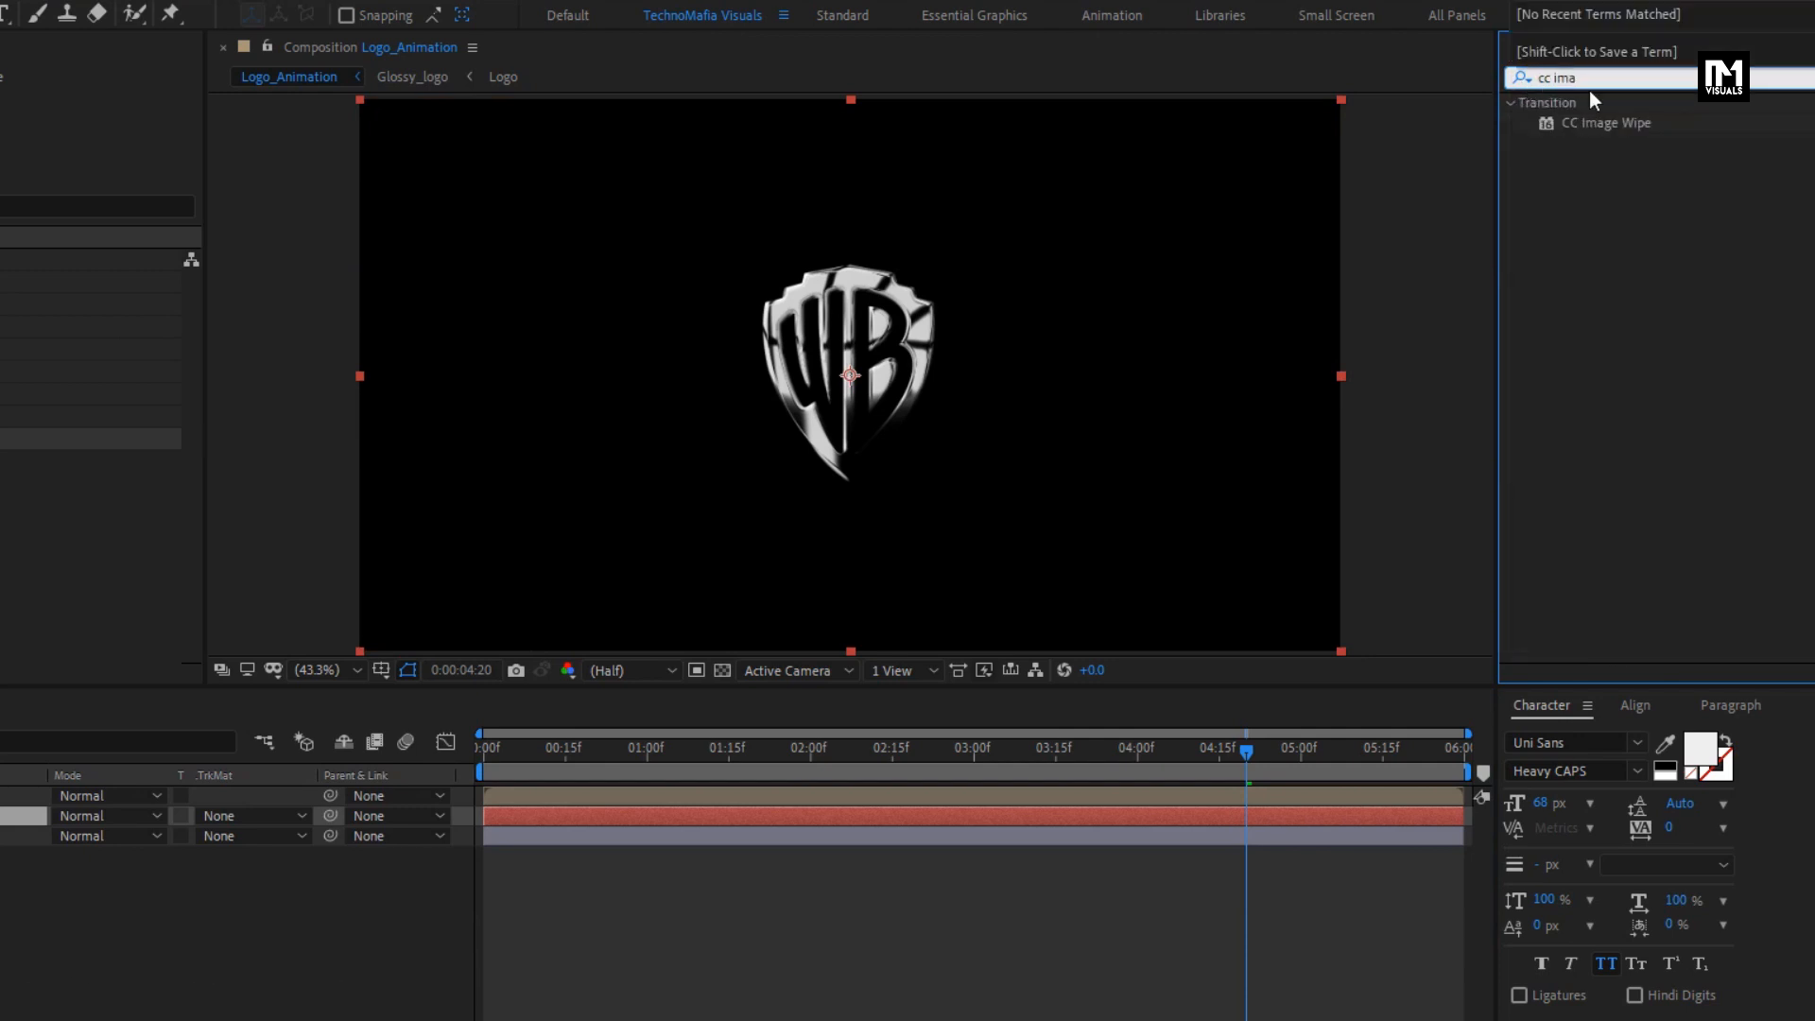
click(1613, 119)
double_click(1614, 122)
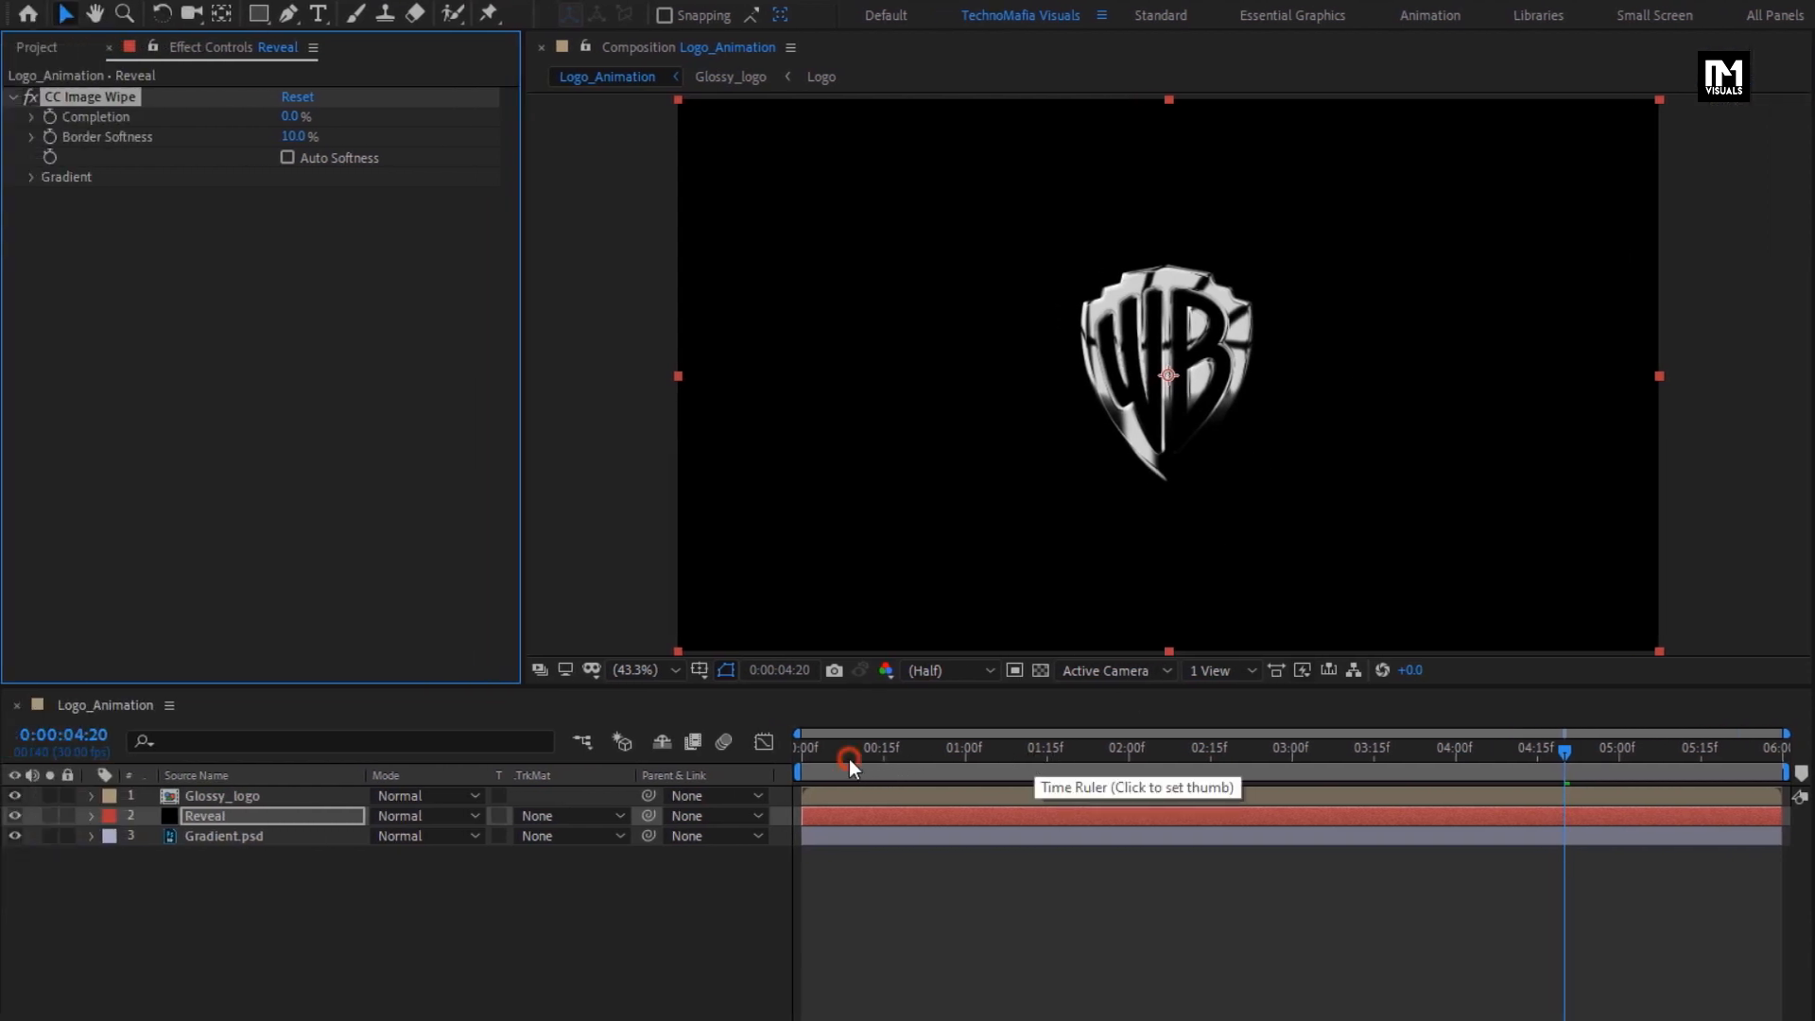
drag(849, 758, 786, 760)
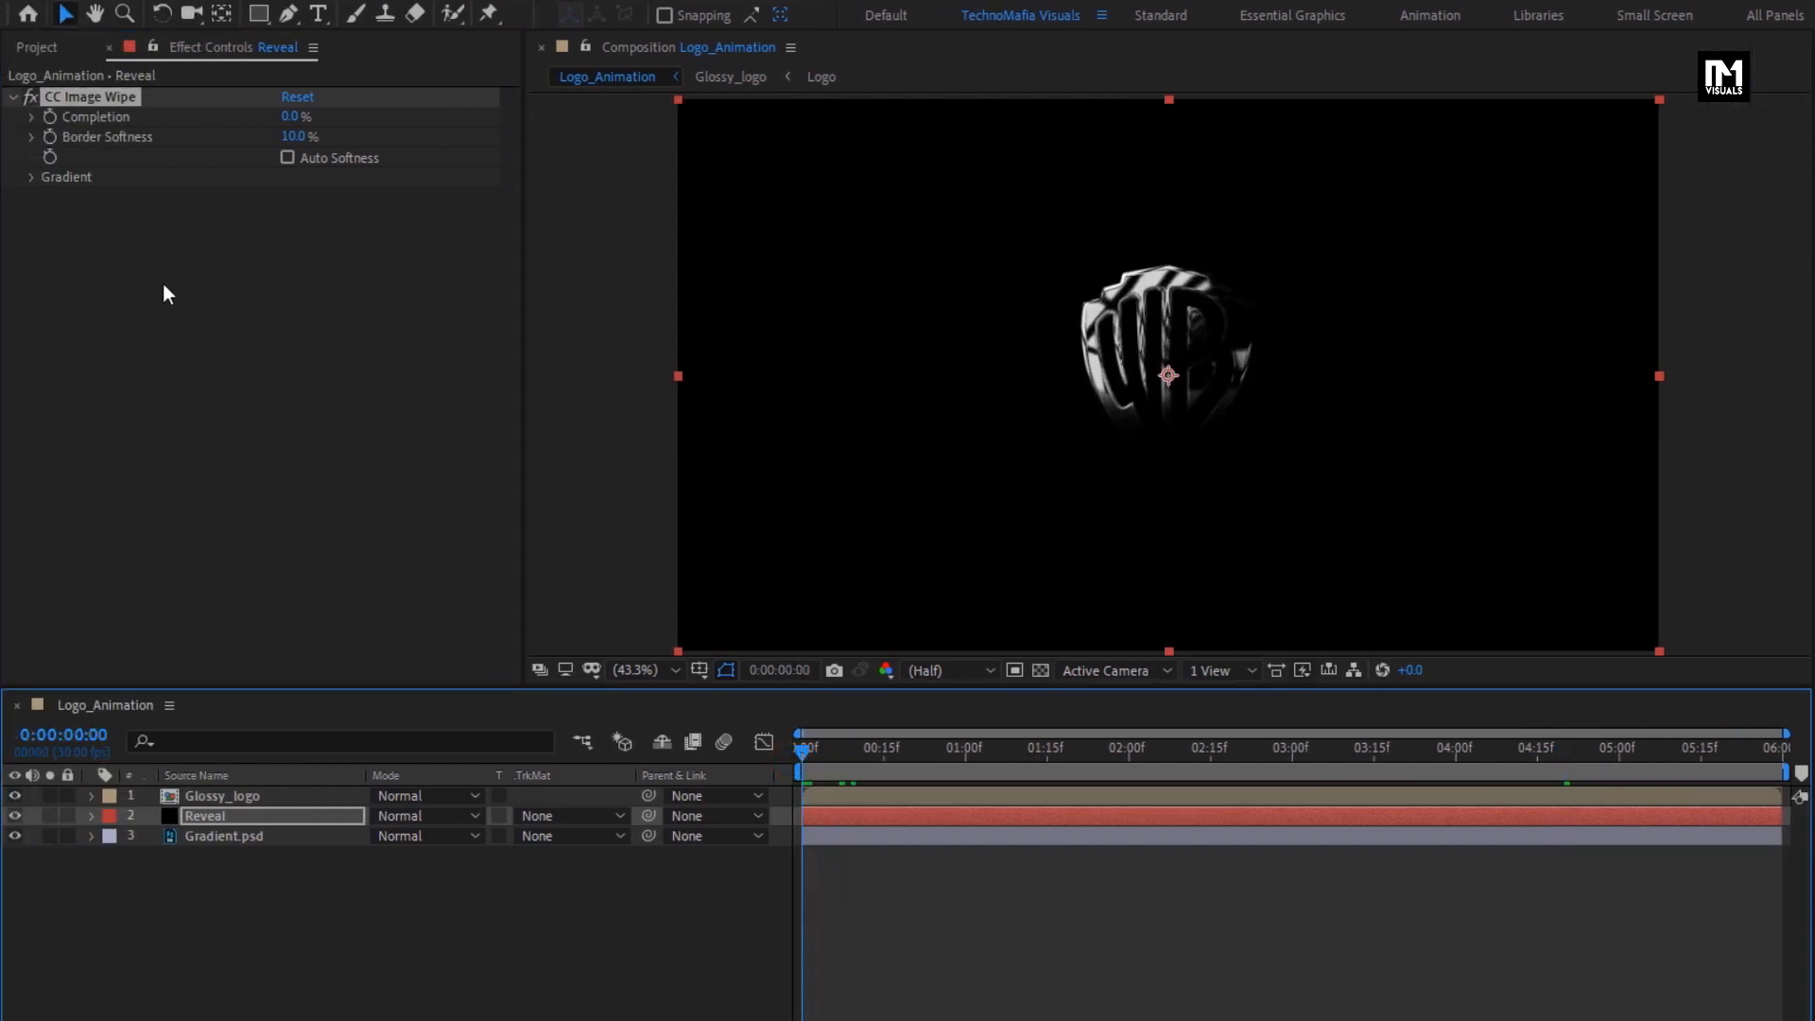
- Keyframe the CC Image Wipe completion from 0% at 0:00:00:00 to 100% at 0:00:03:00 and preview the wipe
click(53, 122)
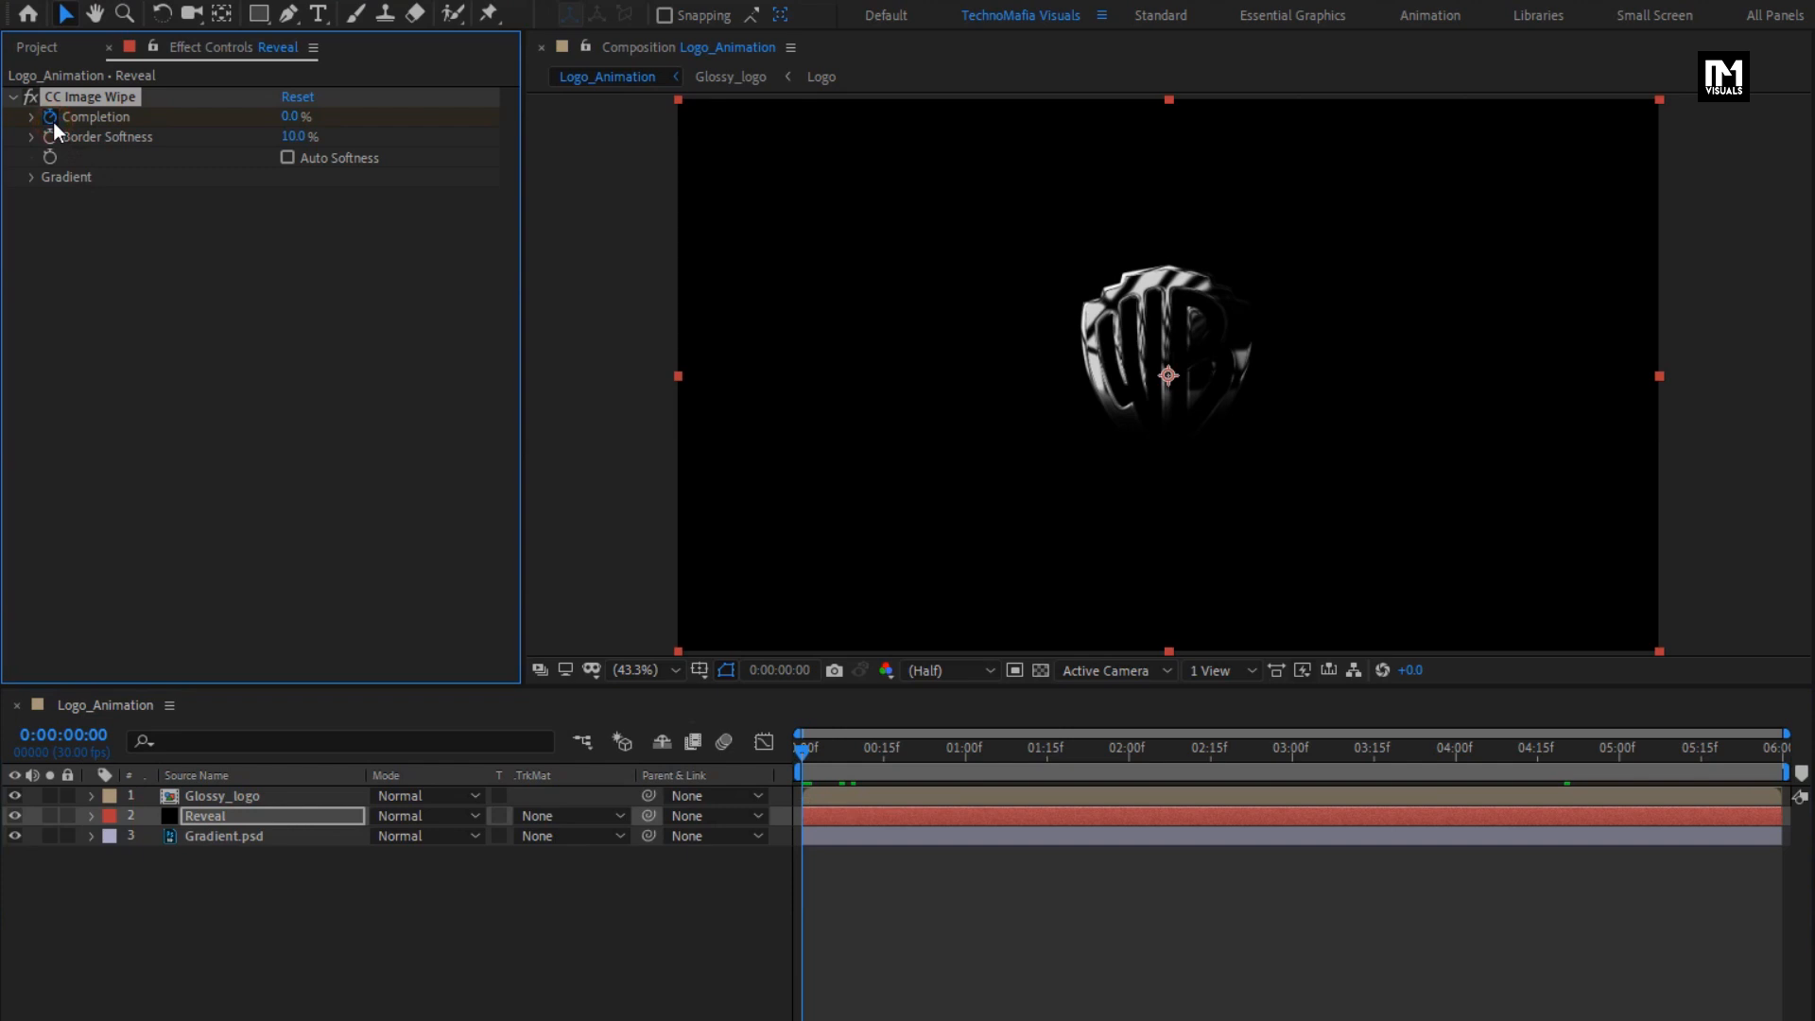
drag(1103, 752, 1294, 758)
click(289, 116)
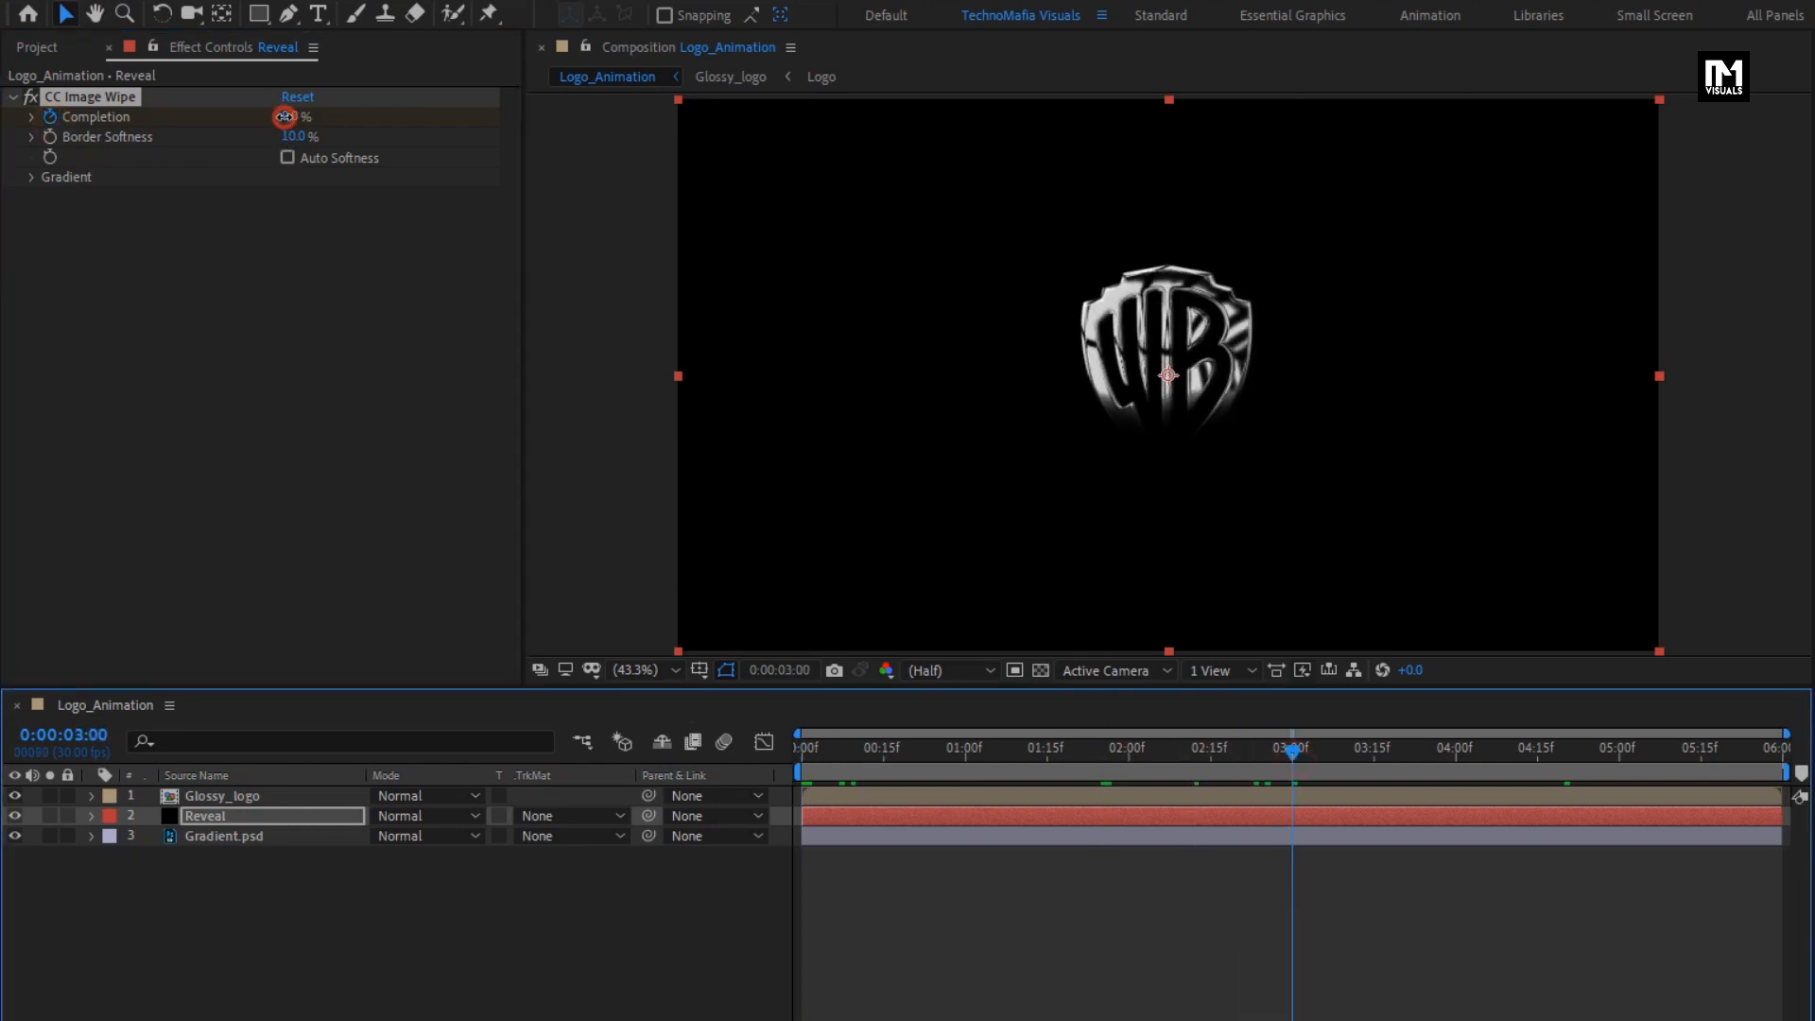
text(100)
key(Return)
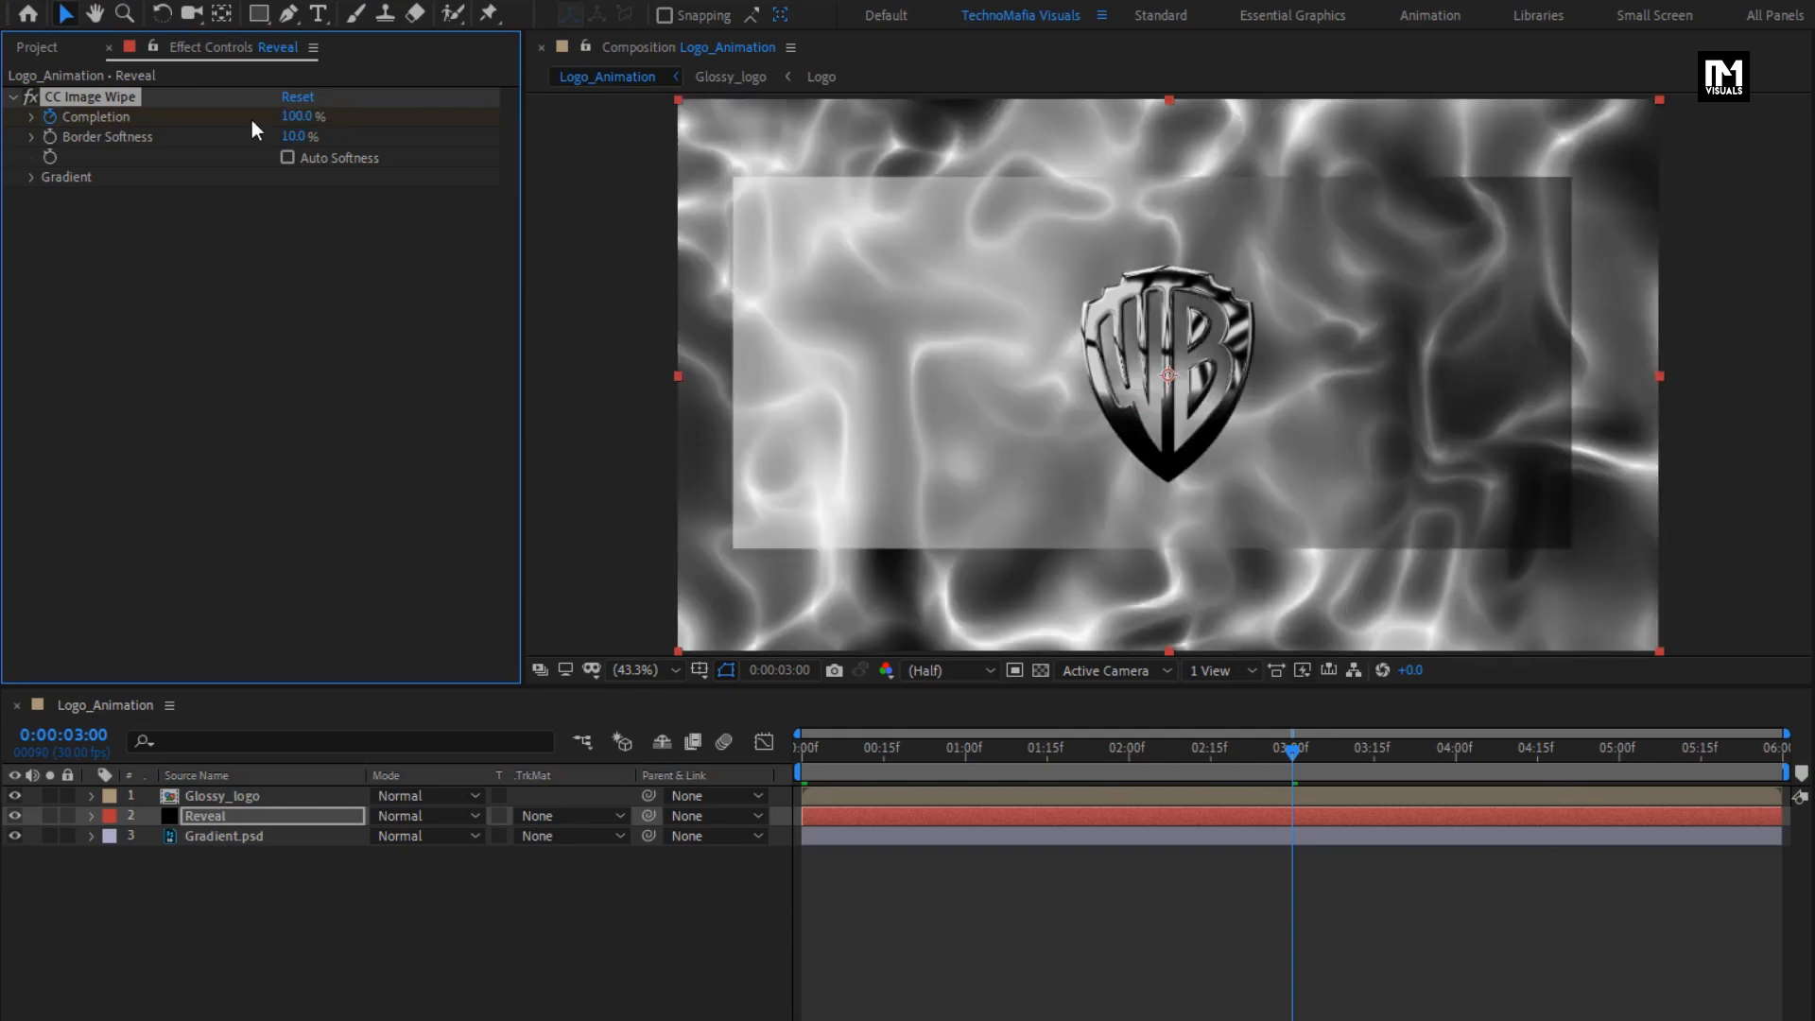
drag(1272, 755, 1038, 760)
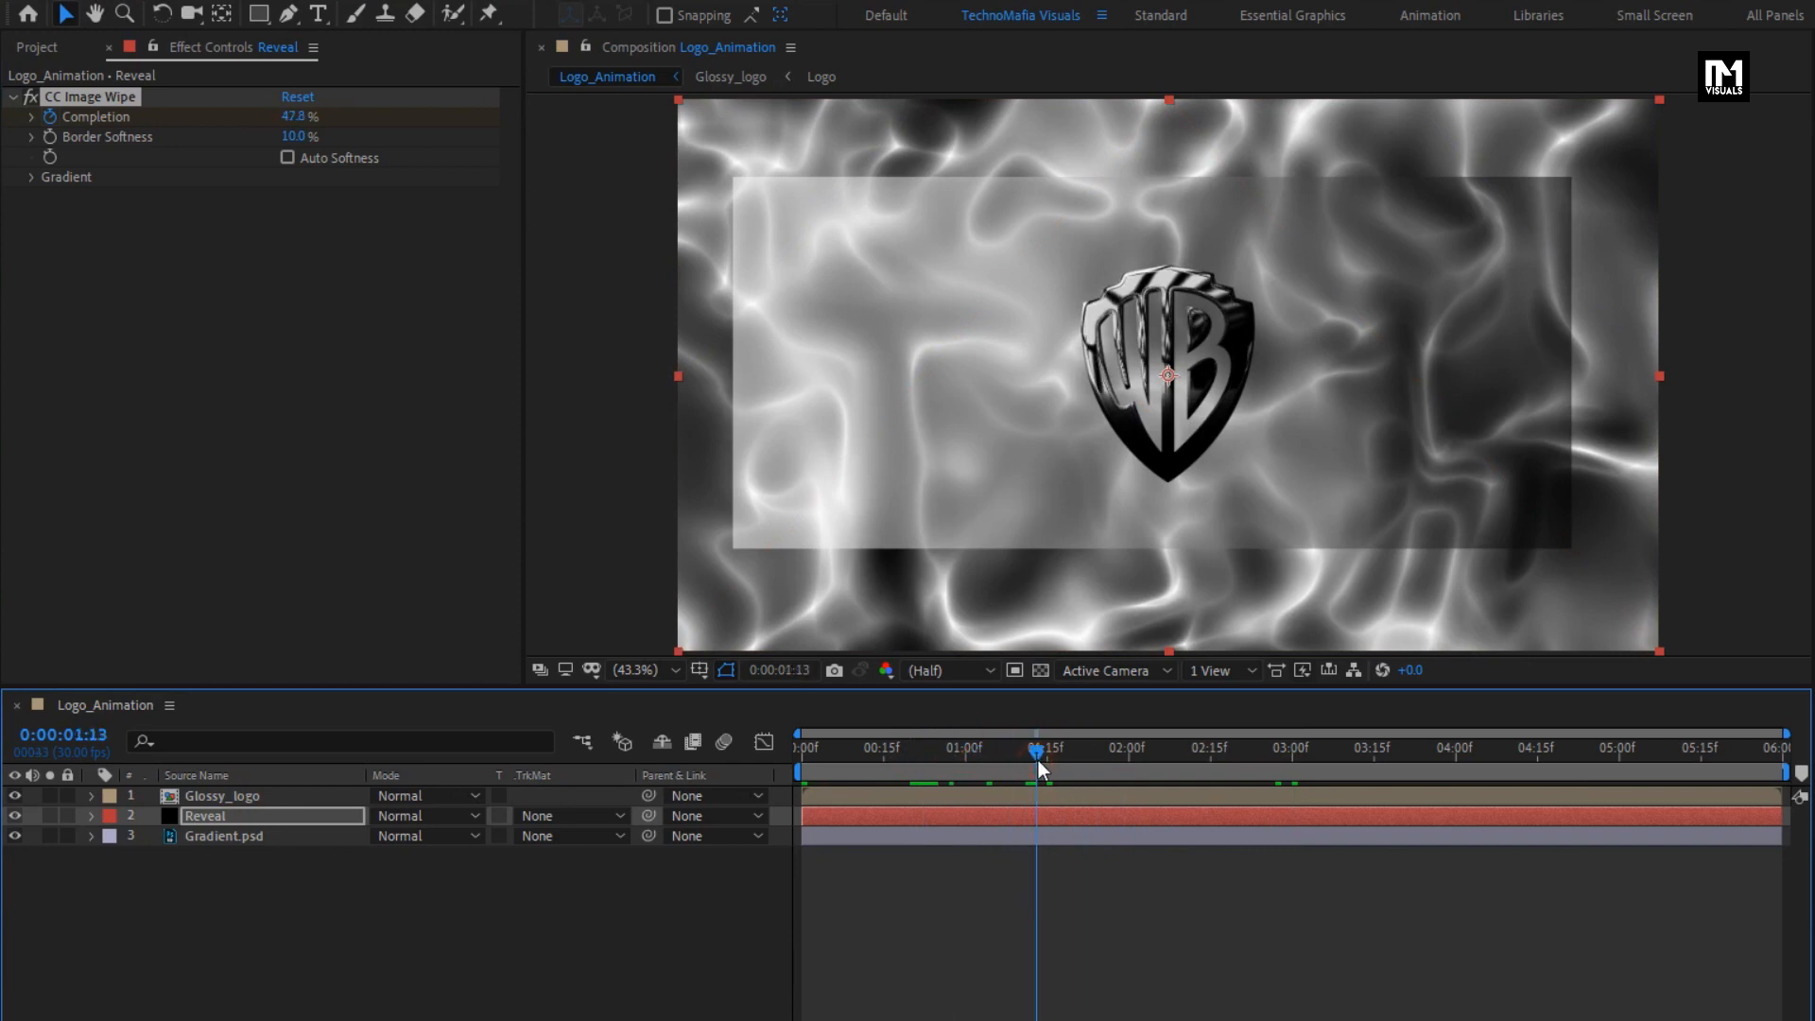
click(966, 752)
click(900, 751)
drag(900, 752, 821, 757)
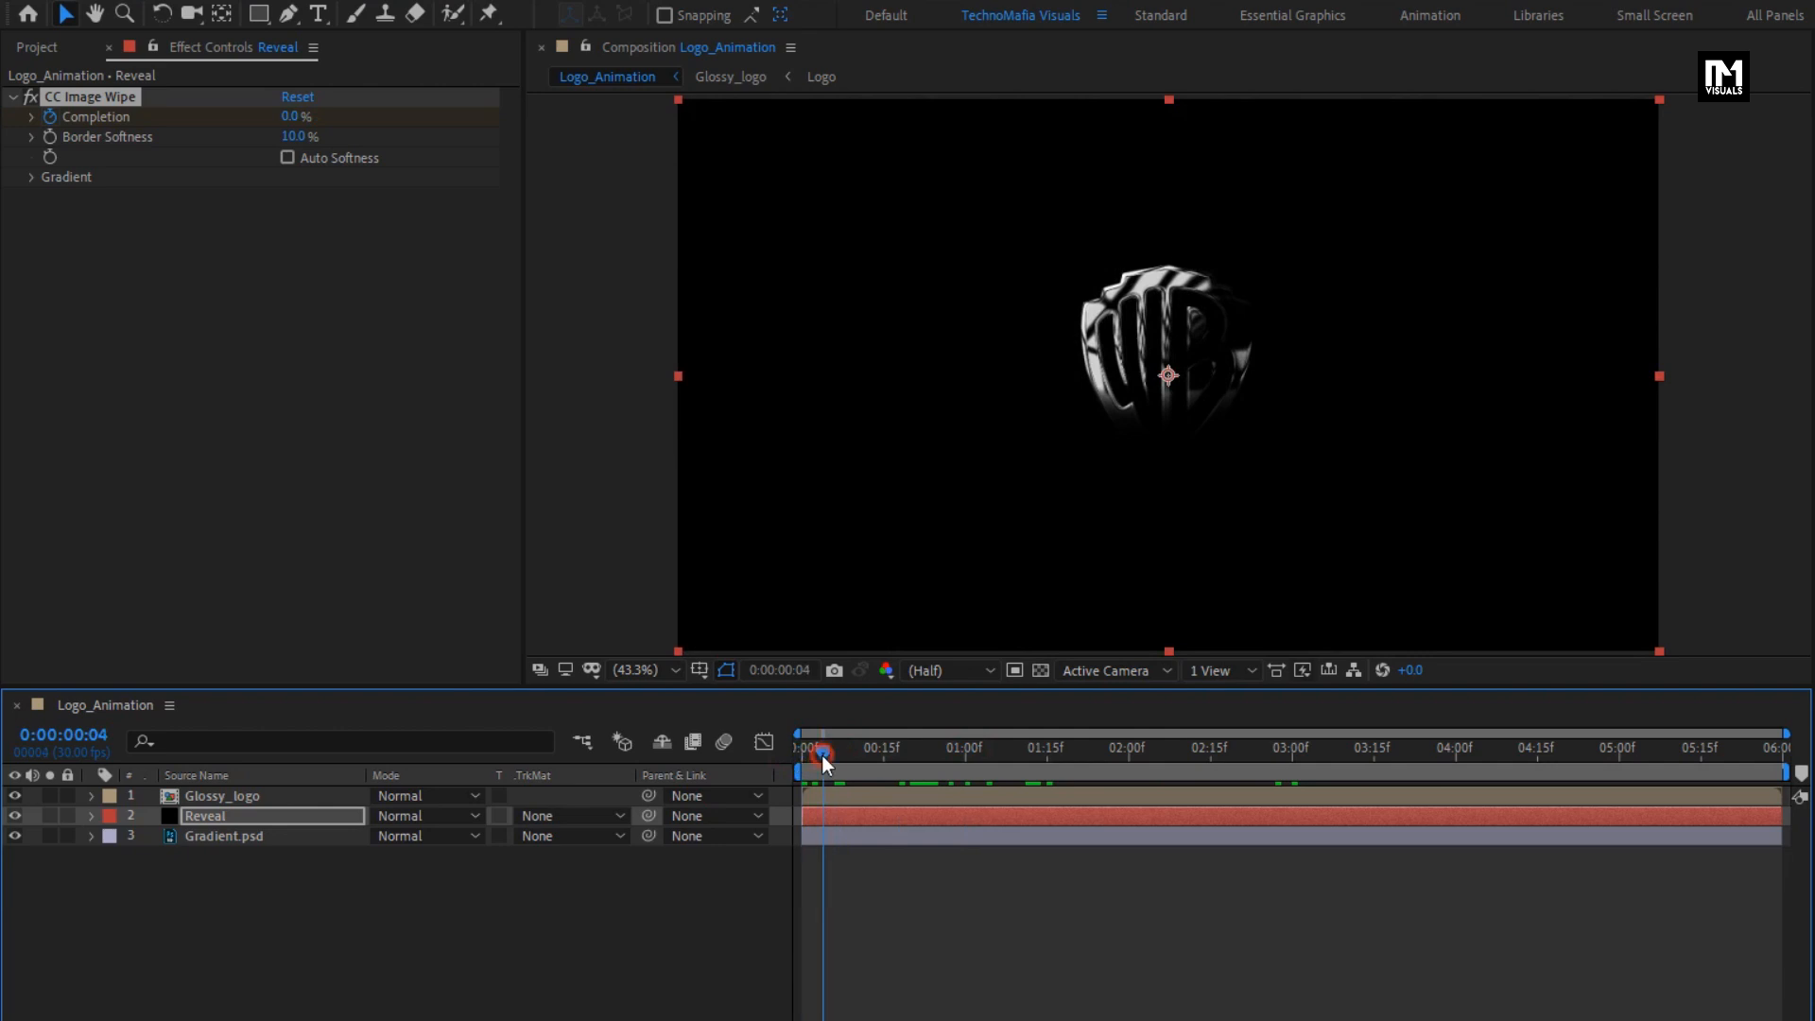
- Set the wipe's border softness to 0% and use Gradient.psd as its gradient layer, checking the result around 0:00:01:11
click(294, 137)
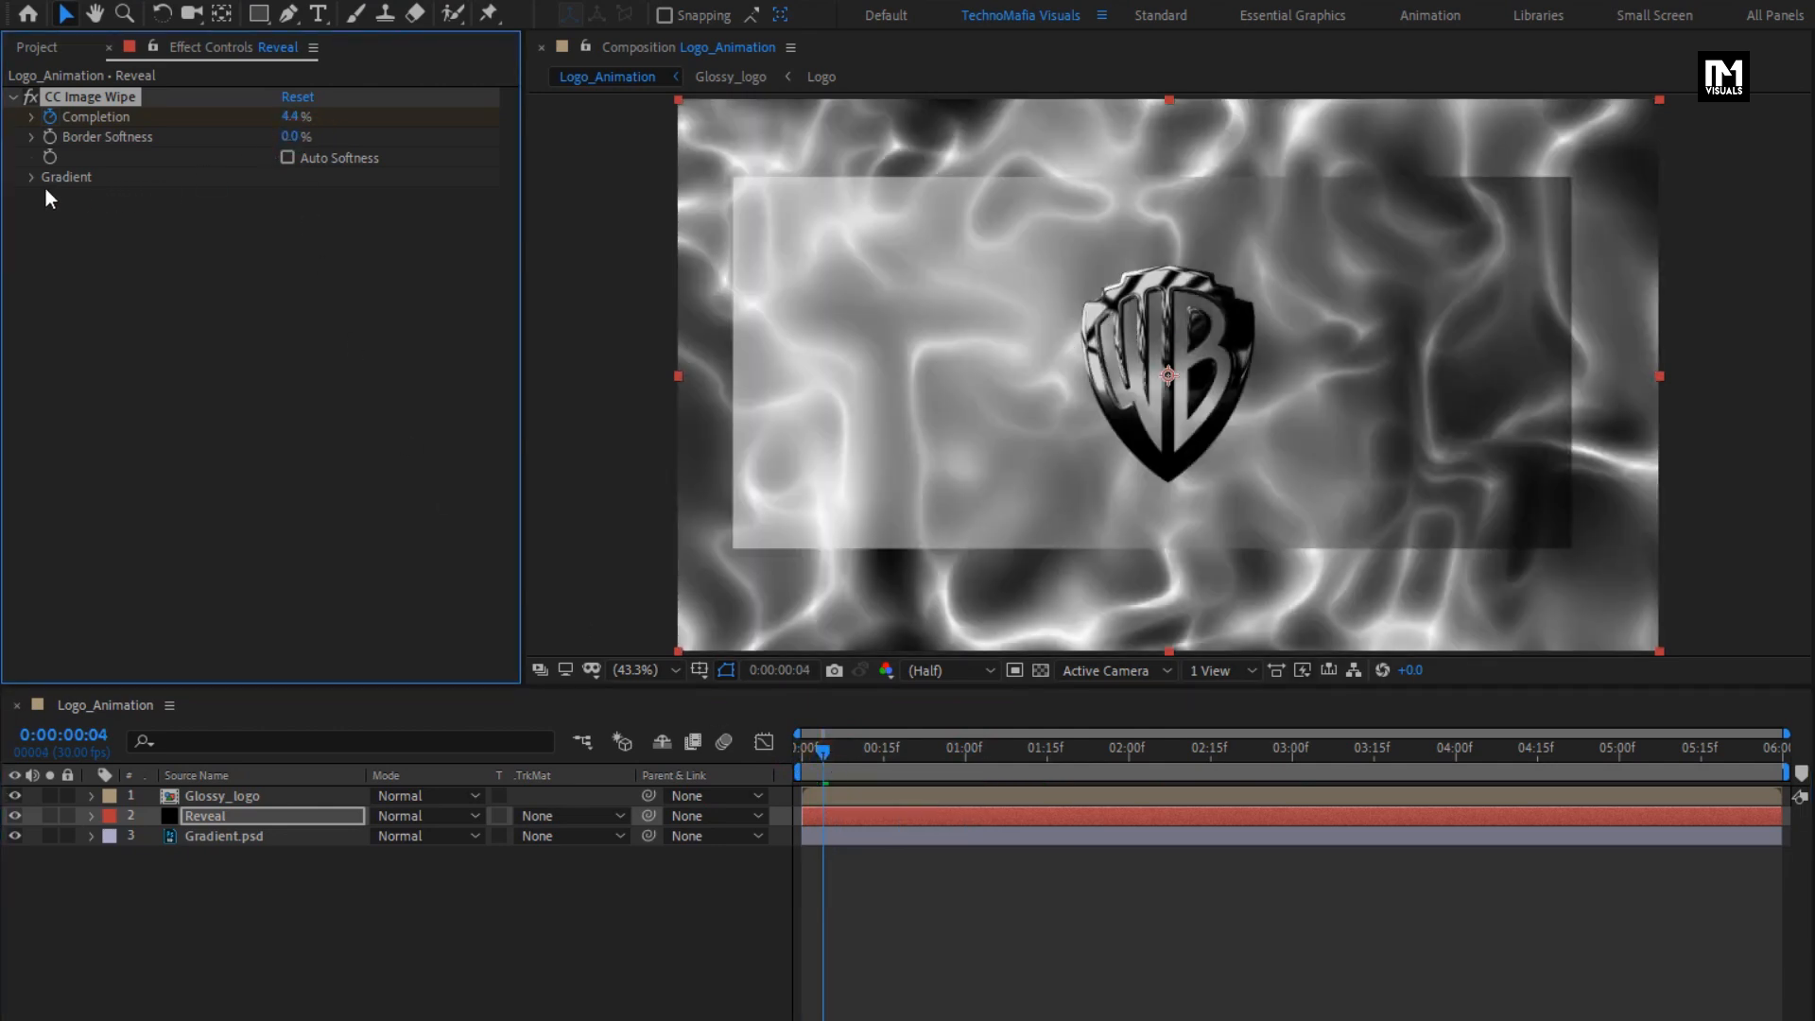
click(35, 180)
click(328, 196)
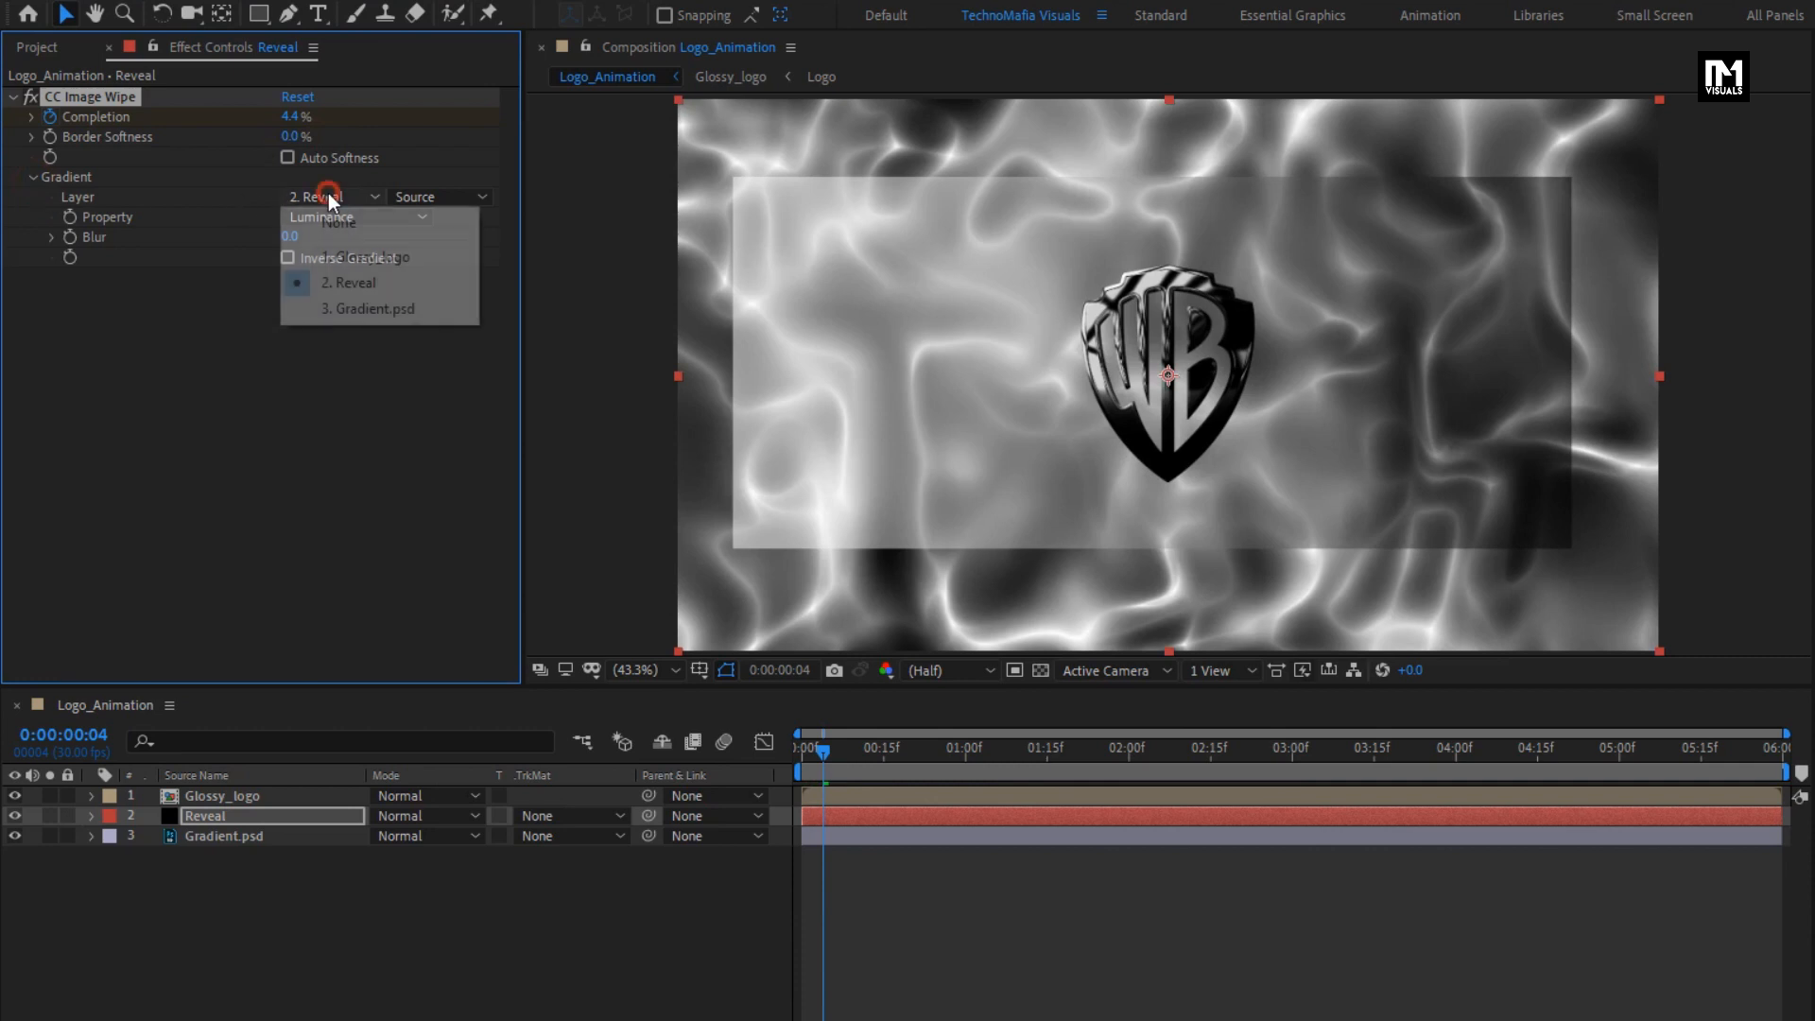
click(365, 311)
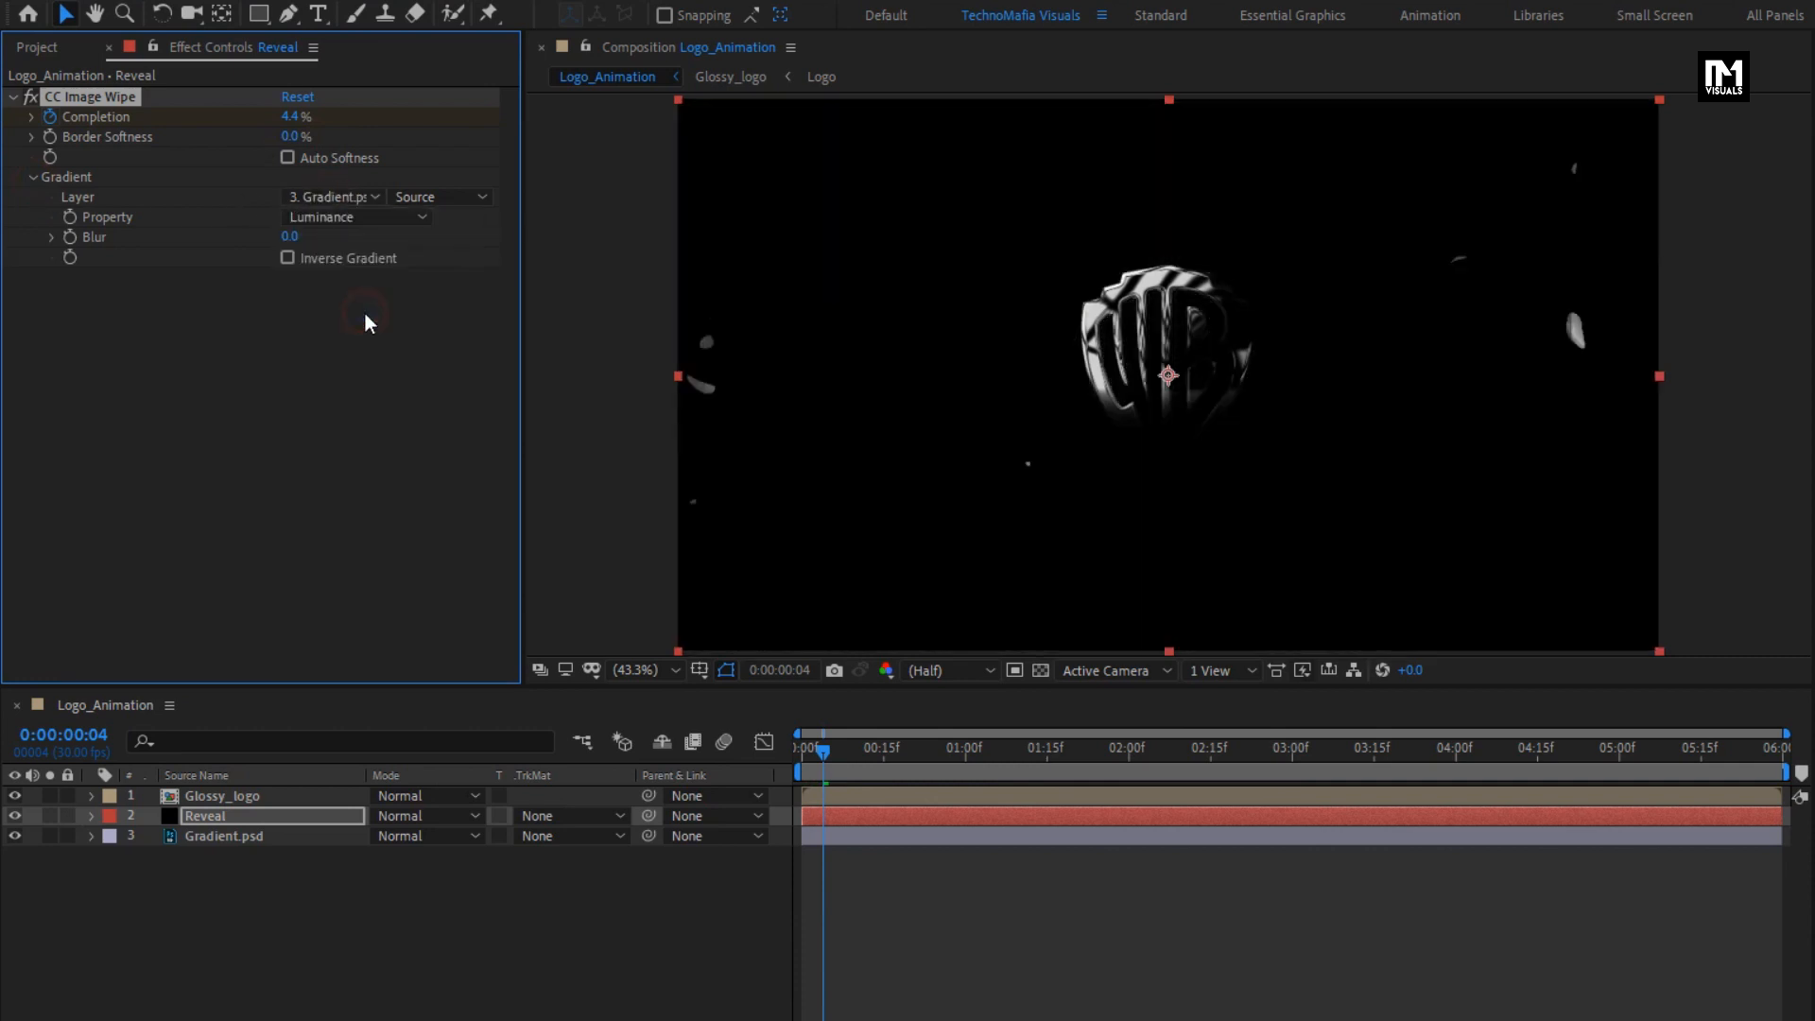
drag(857, 756, 1028, 754)
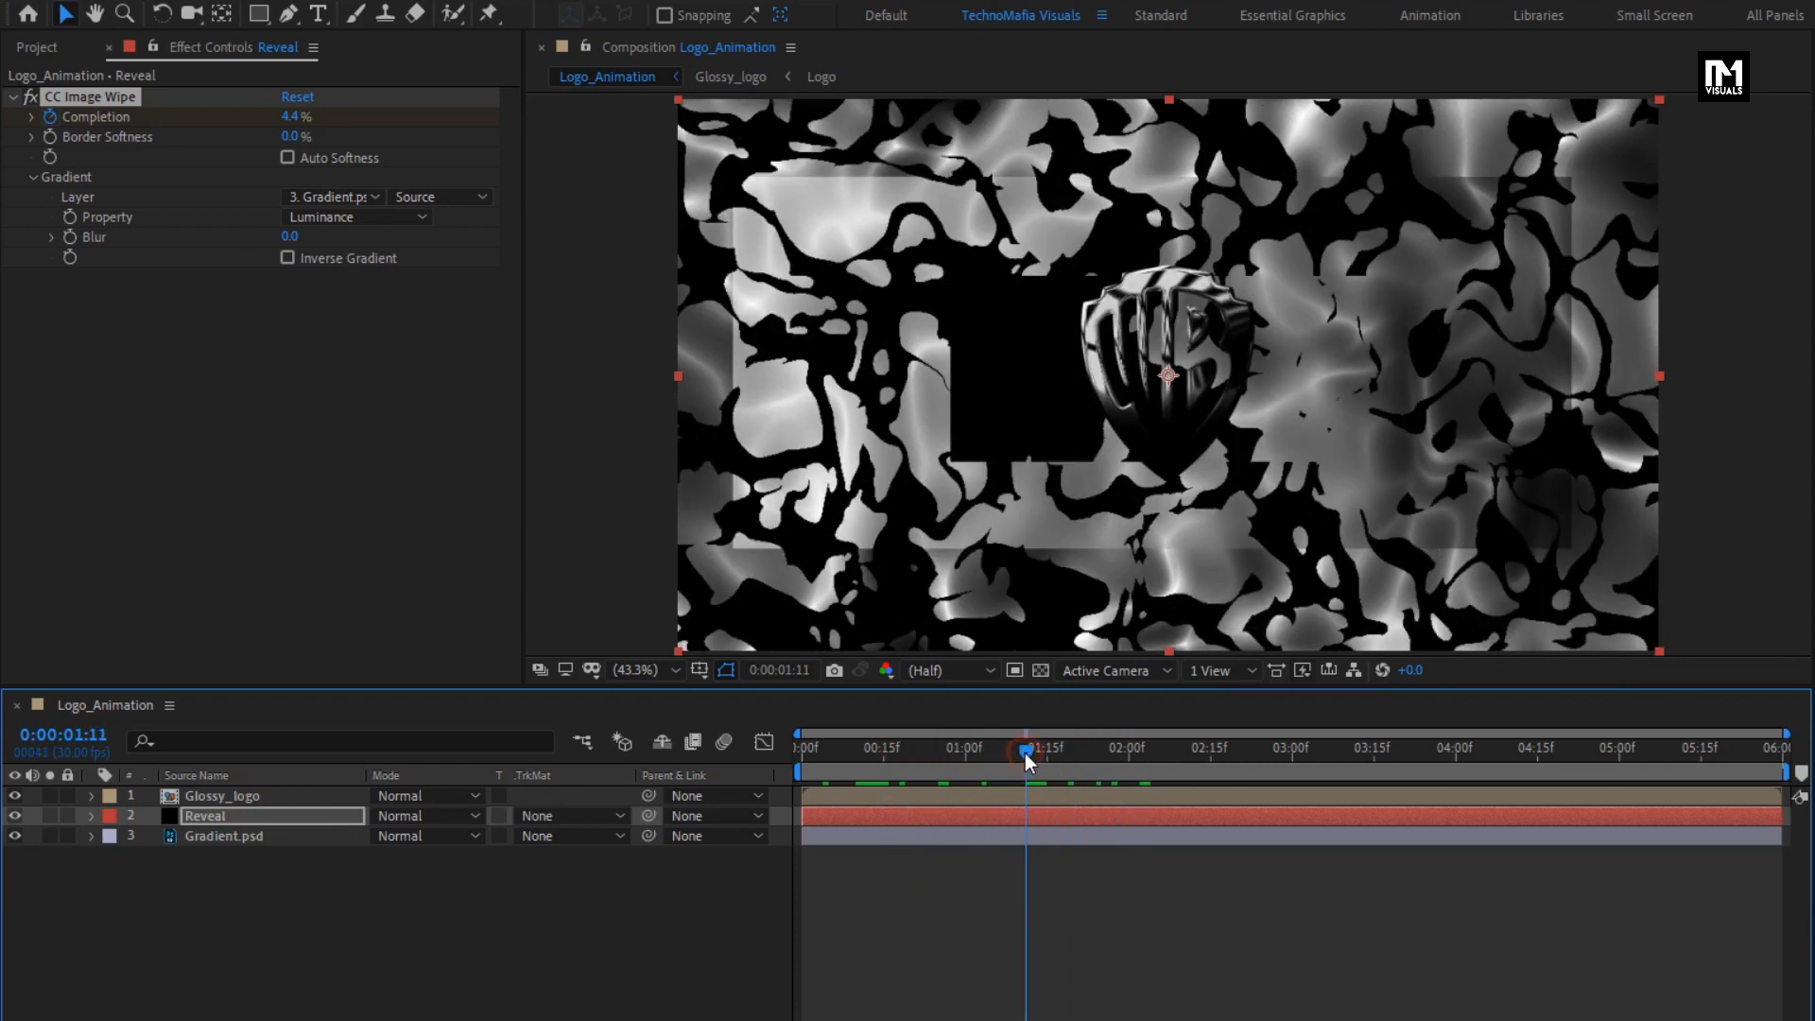
- Hide the Gradient.psd layer and check the wipe against the transparency grid around 0:00:00:28
click(15, 835)
click(922, 760)
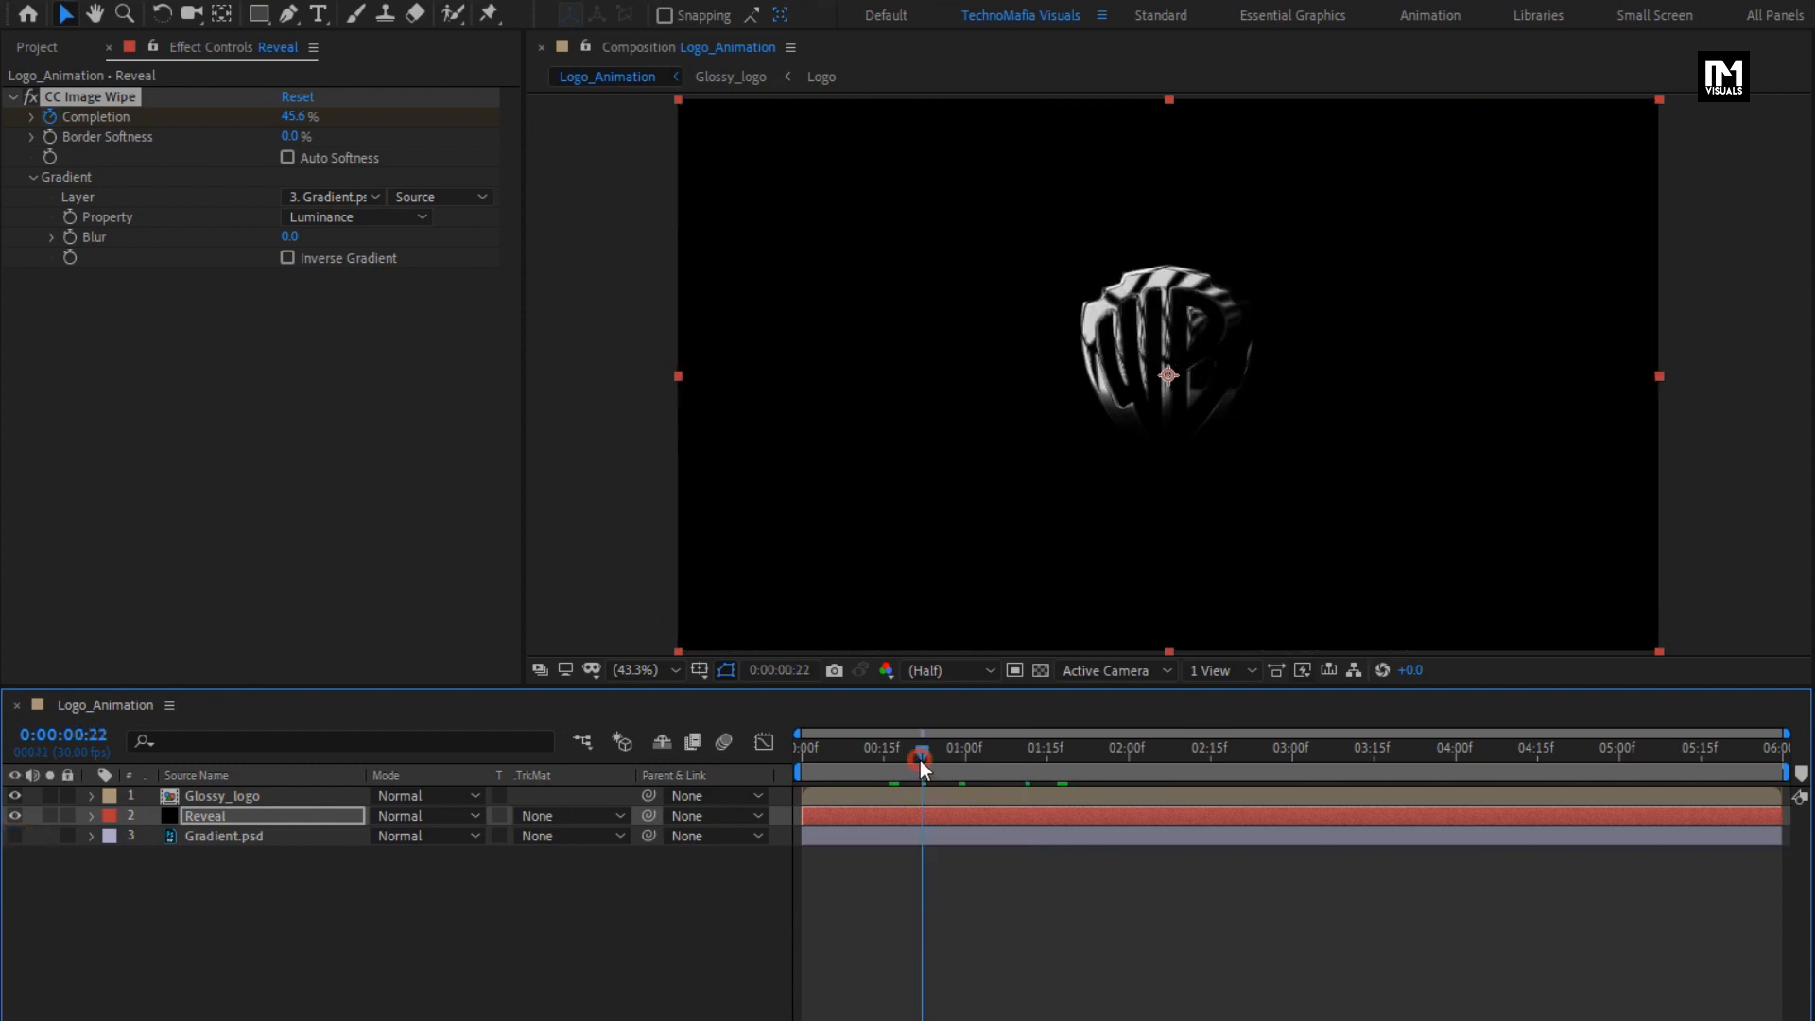
drag(870, 754, 928, 746)
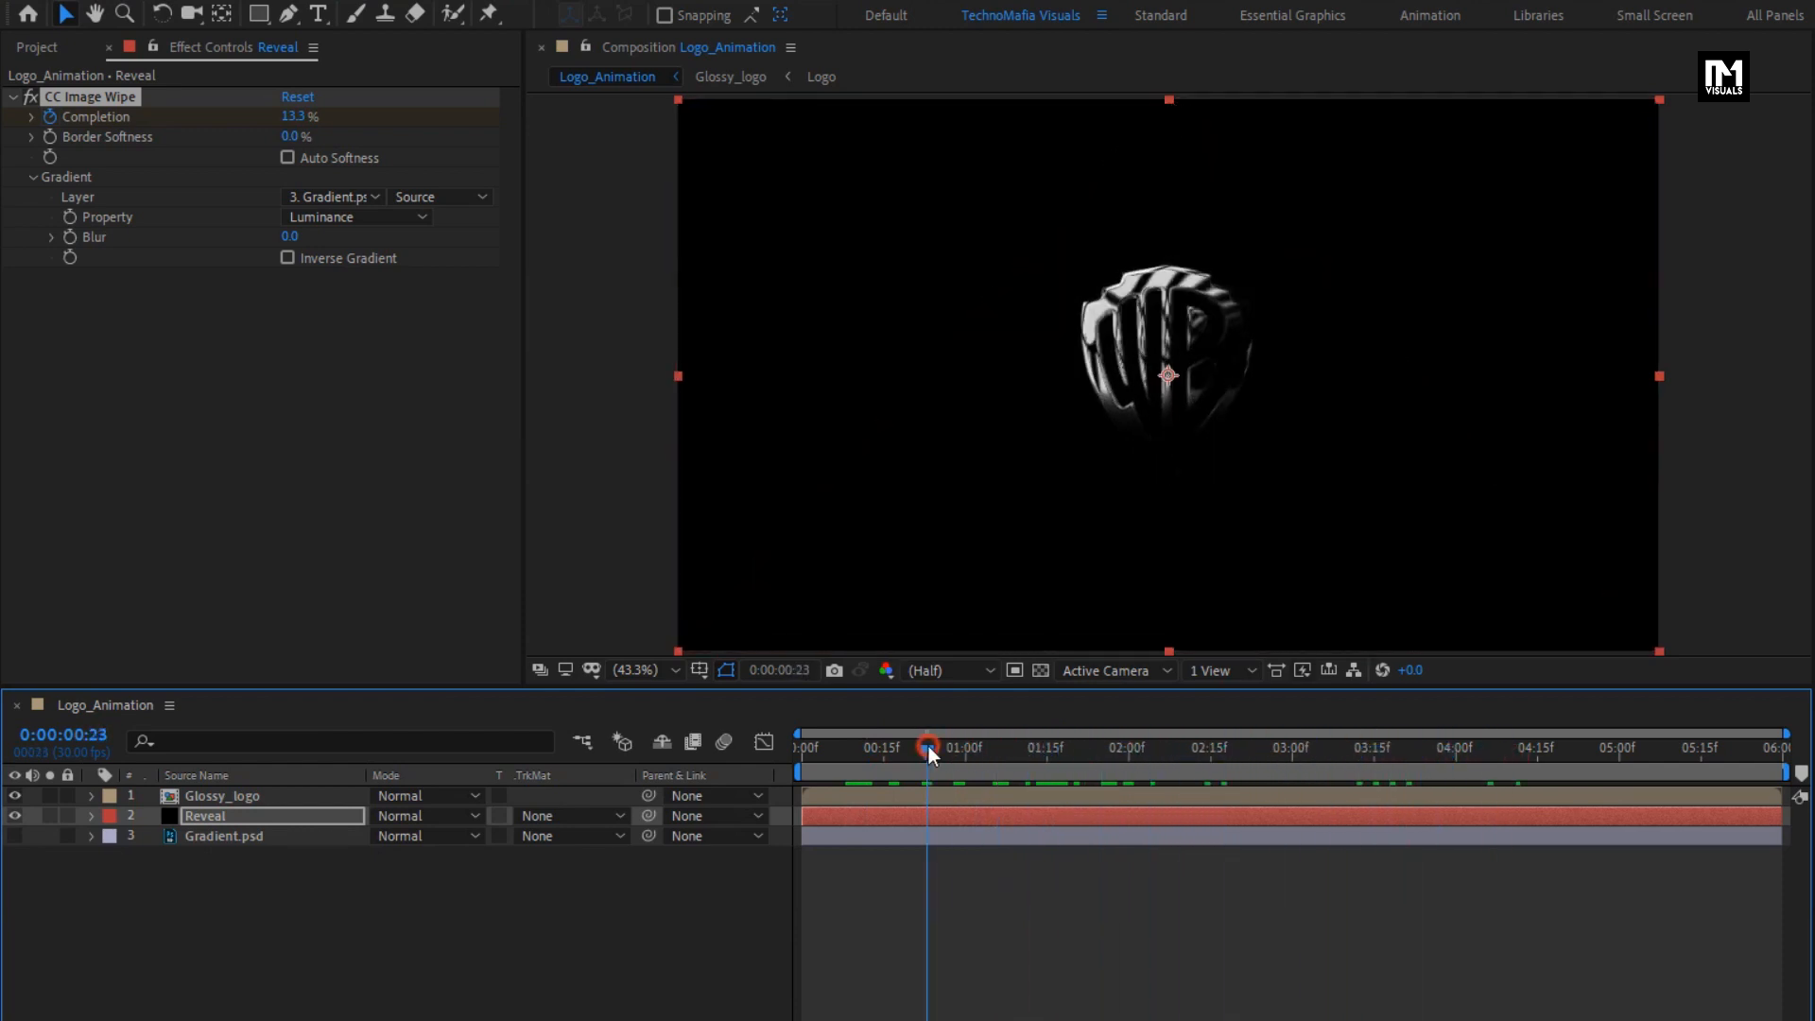
click(1041, 671)
mouse_move(949, 768)
mouse_down()
mouse_move(838, 755)
mouse_move(1182, 755)
mouse_move(955, 745)
mouse_up()
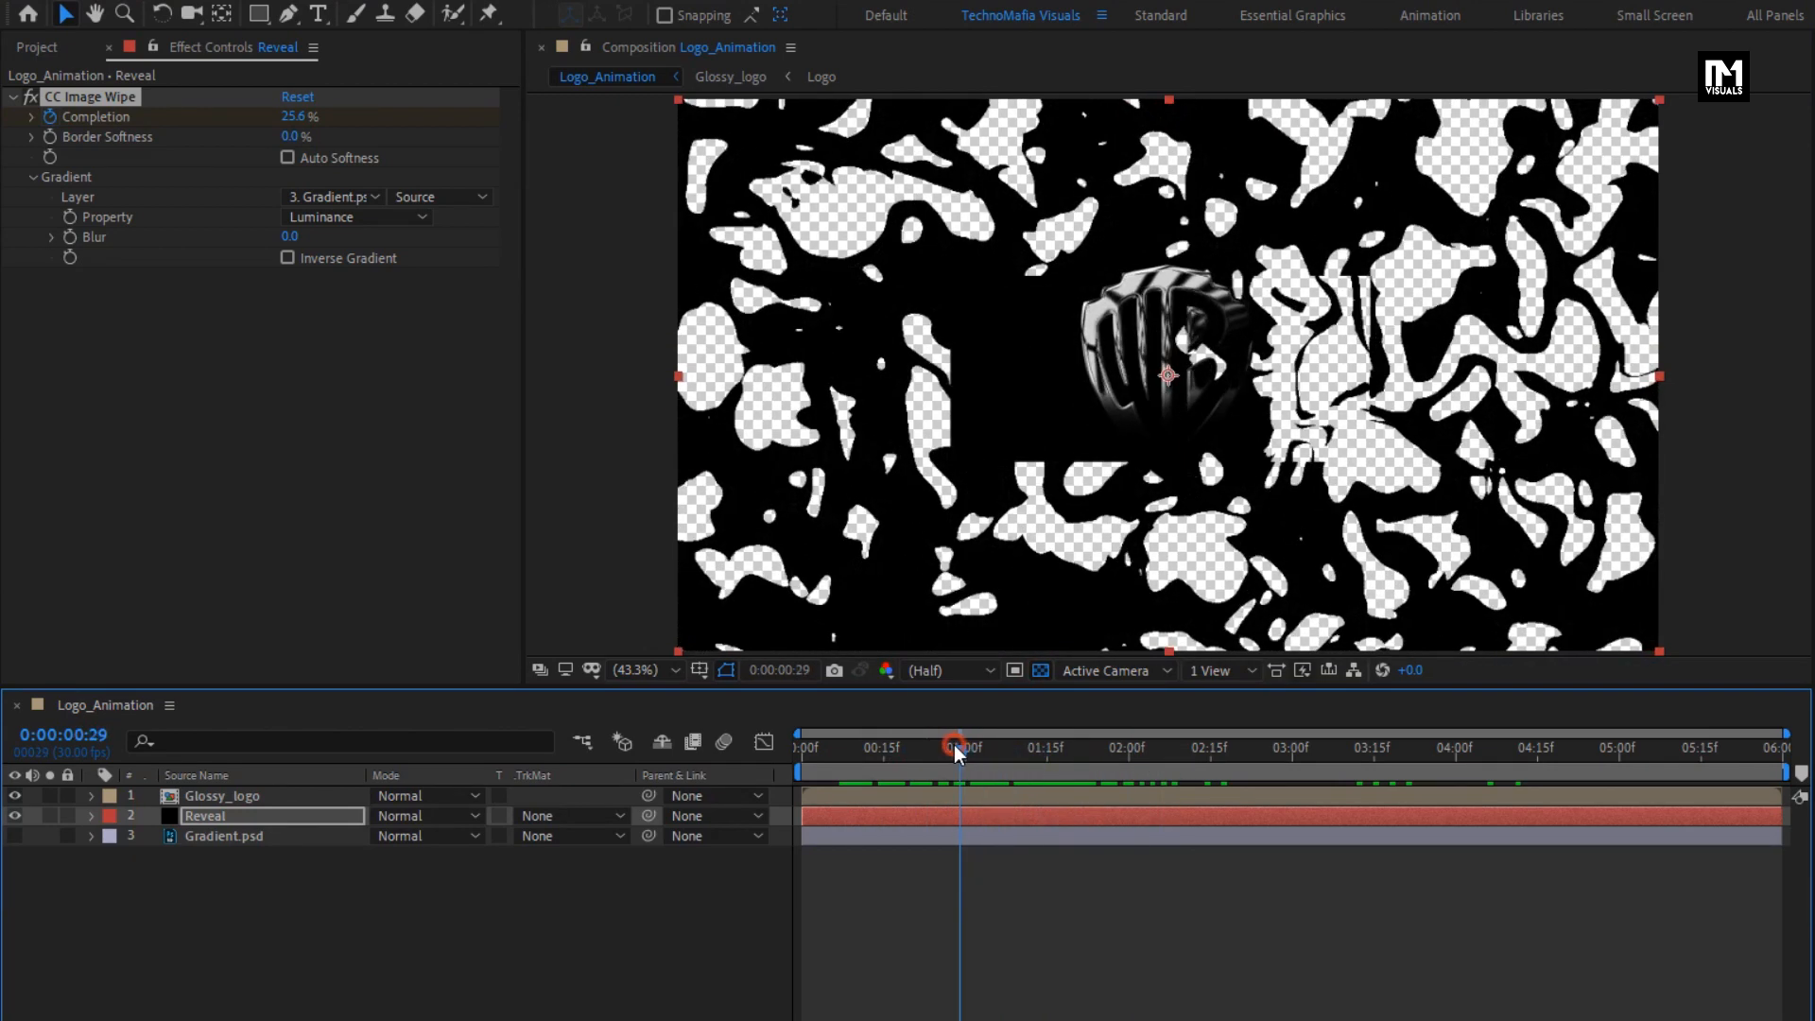
click(1041, 670)
- Pre-compose the Reveal and Gradient.psd layers into a composition named Image_wipe, moving all attributes
drag(210, 854, 202, 821)
right_click(202, 821)
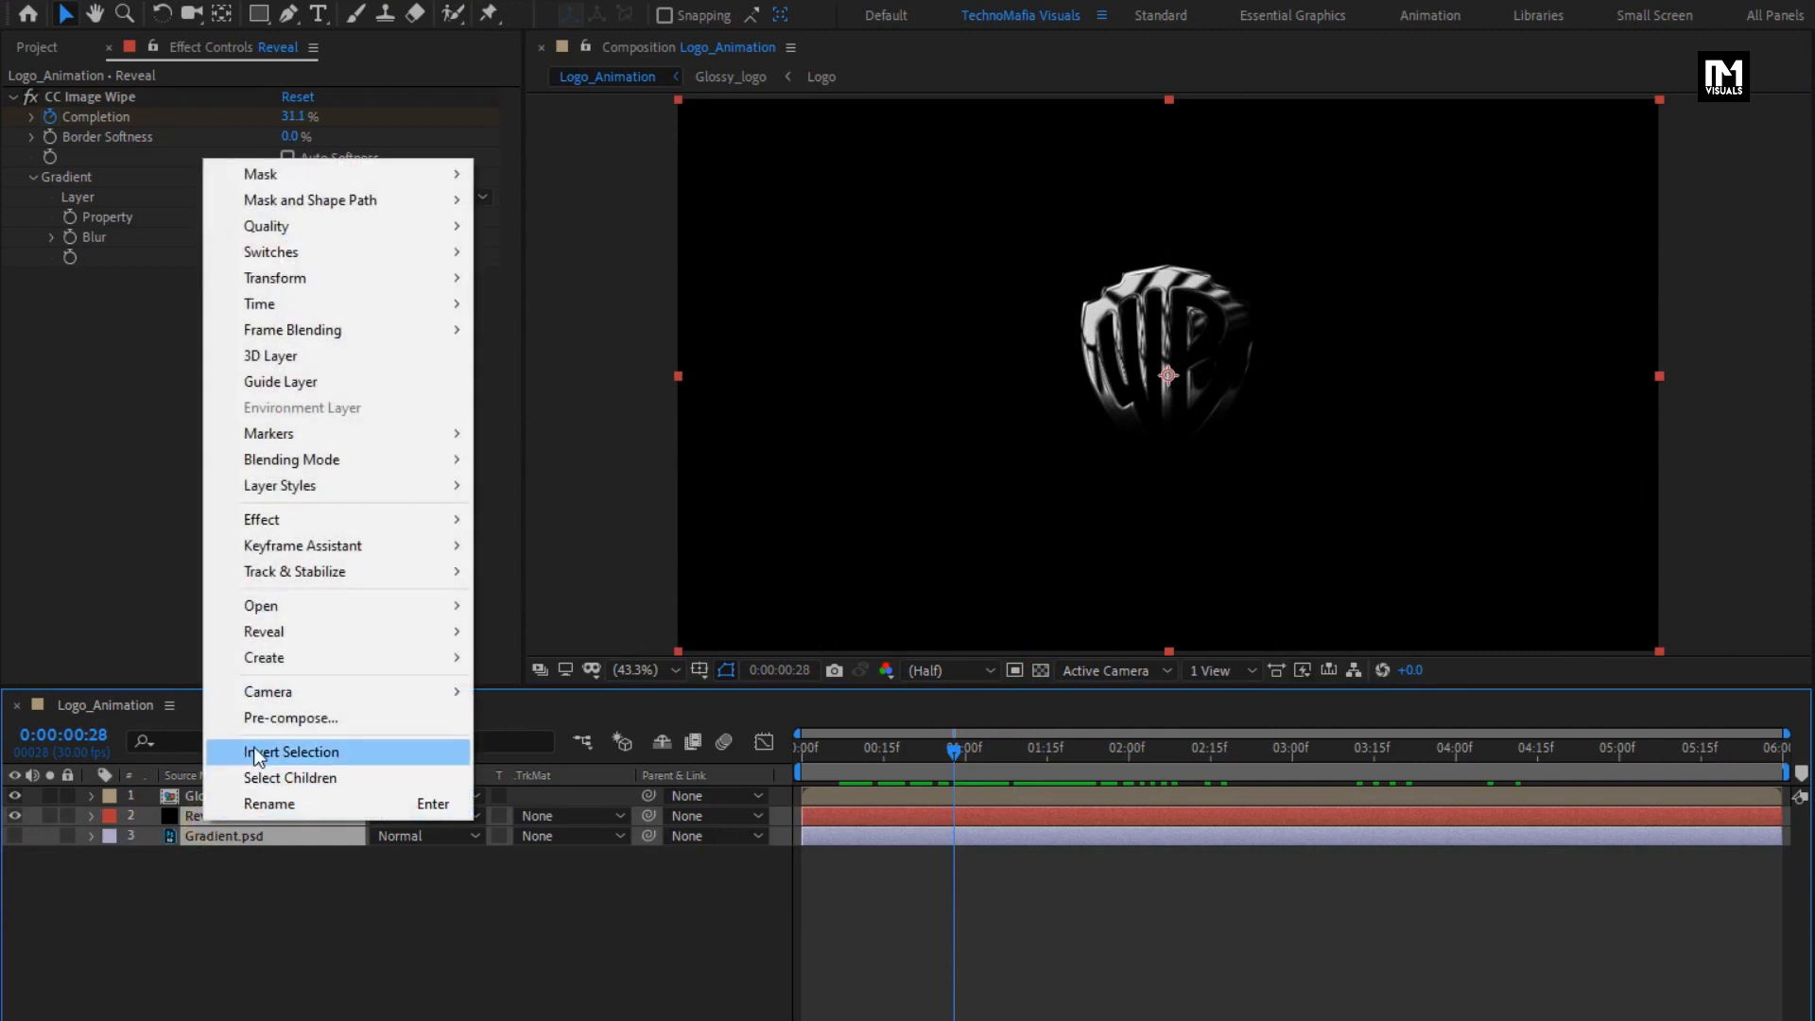
click(259, 721)
key(BackSpace)
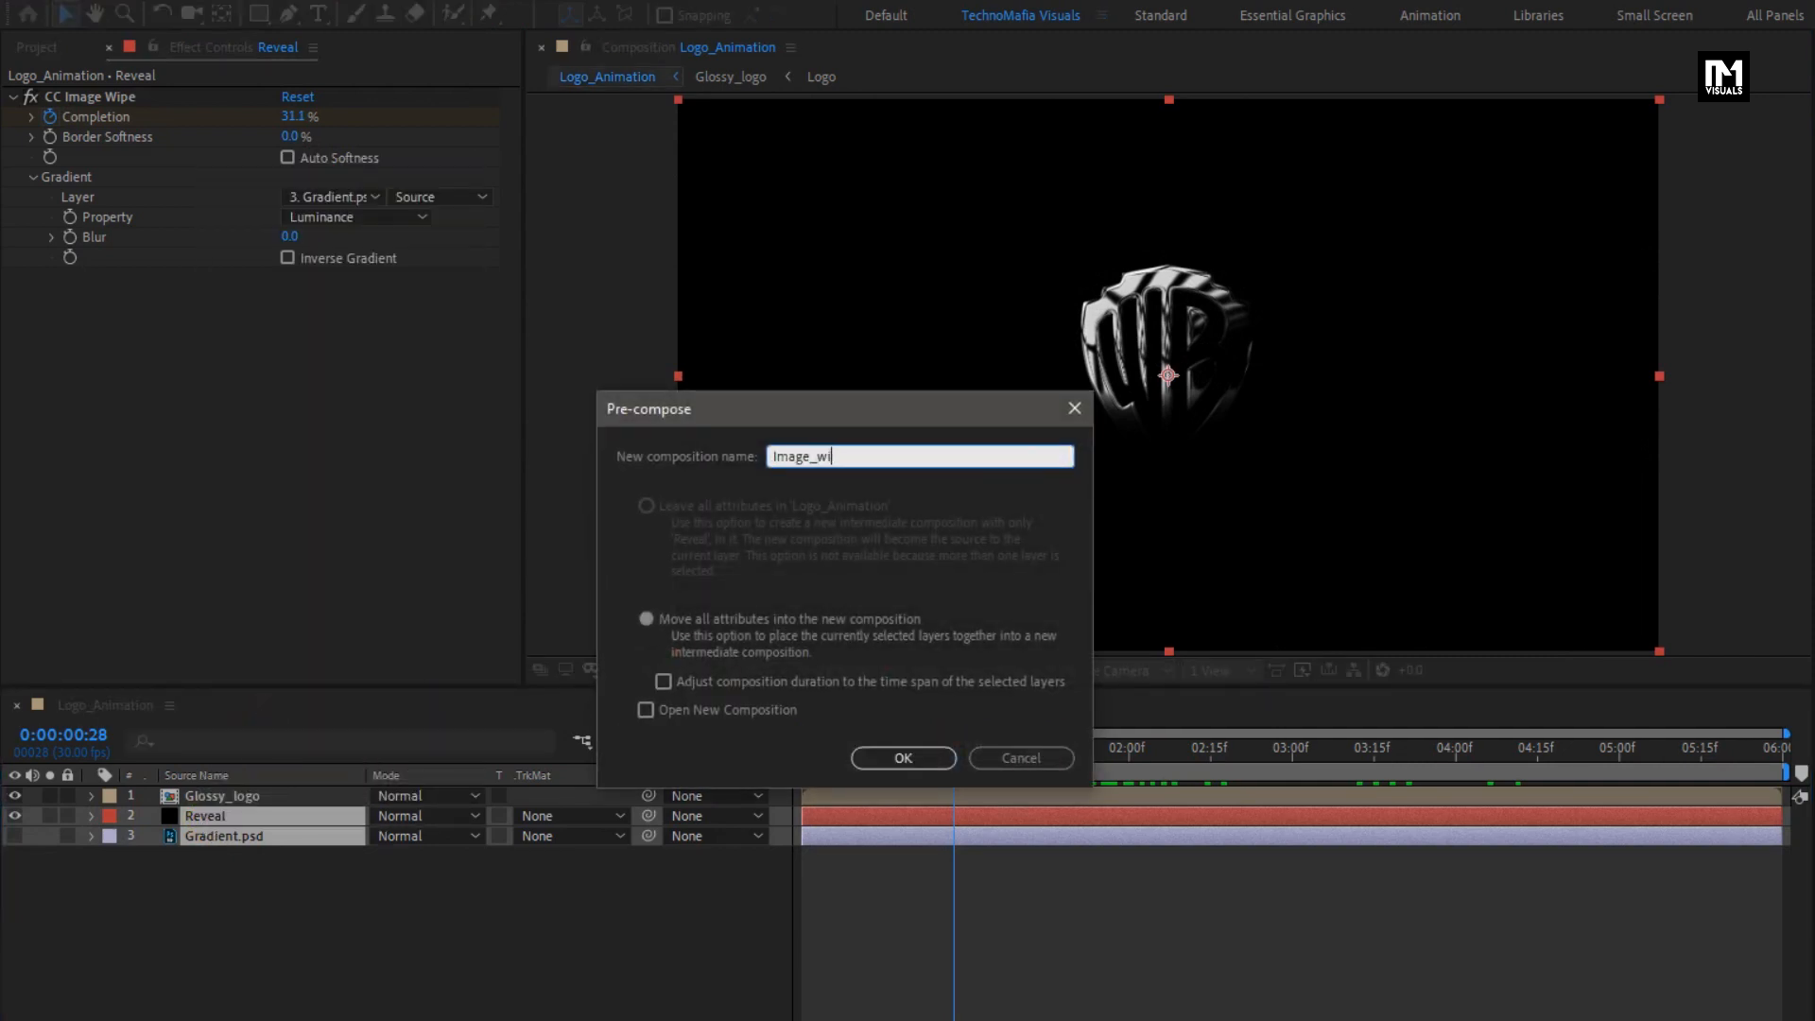
click(900, 756)
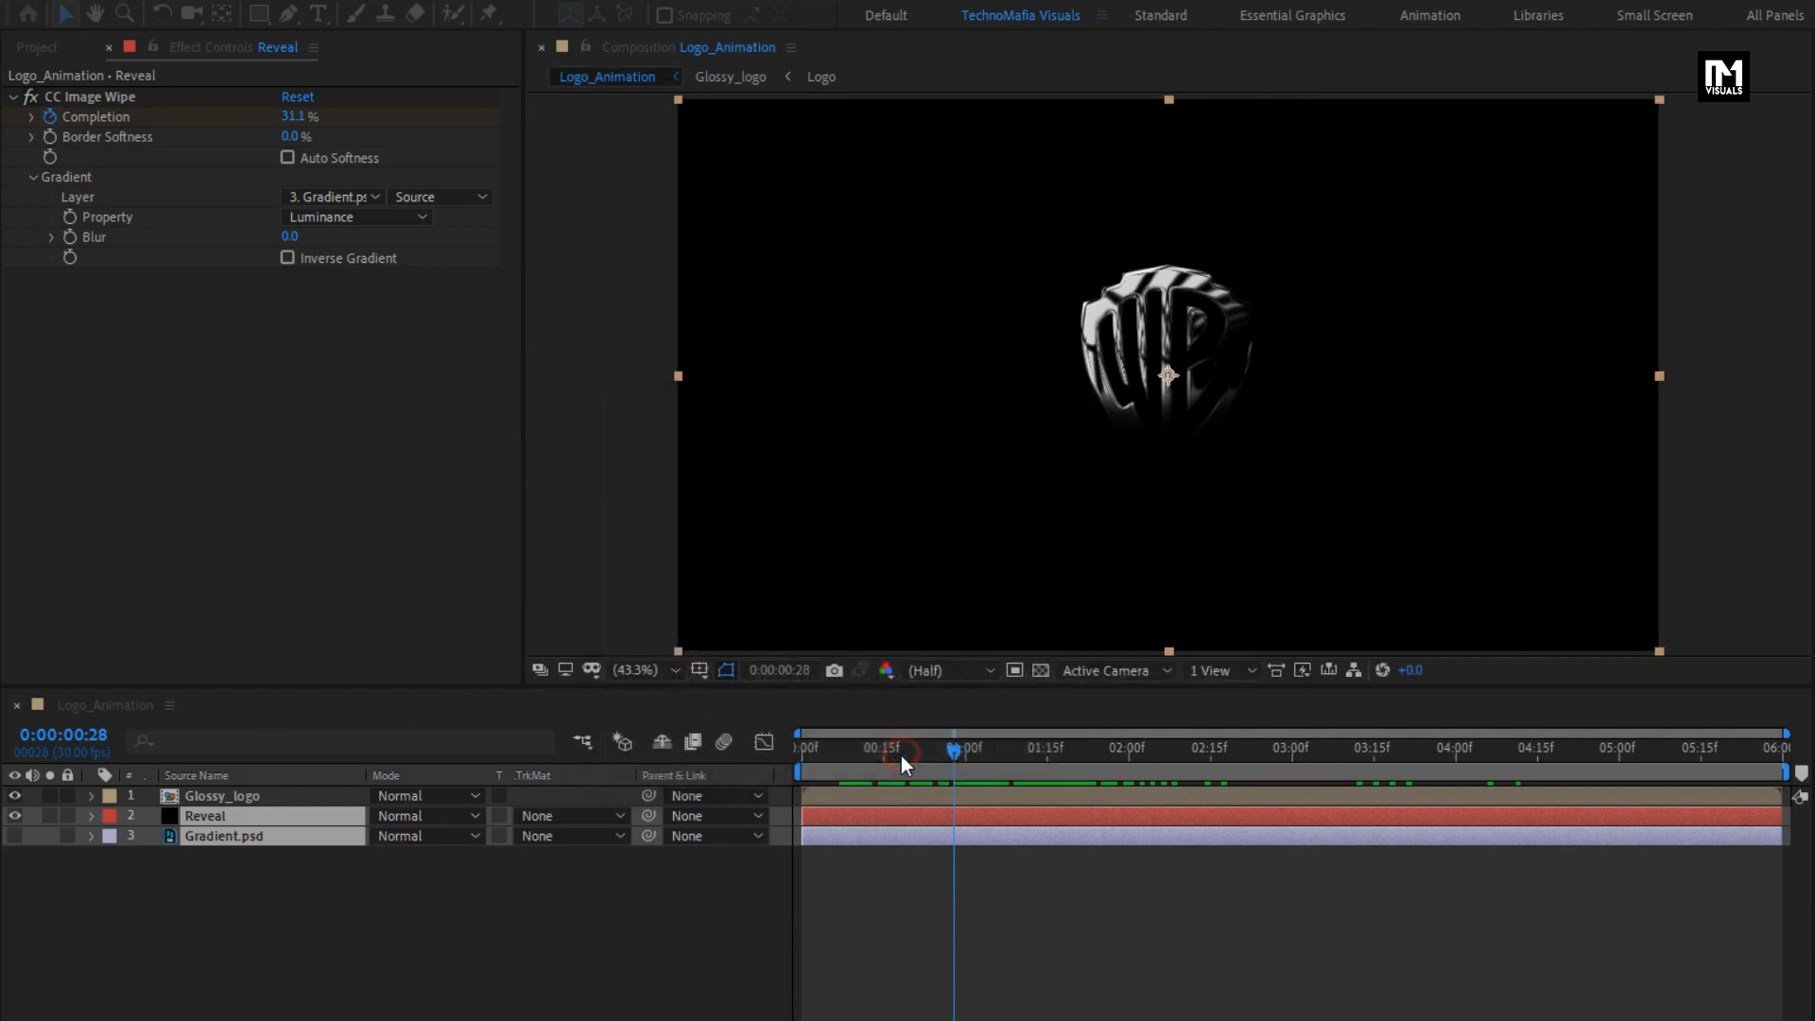
- Hide the Image_wipe layer and place Smoke.mp4 between Glossy_logo and Image_wipe
click(14, 816)
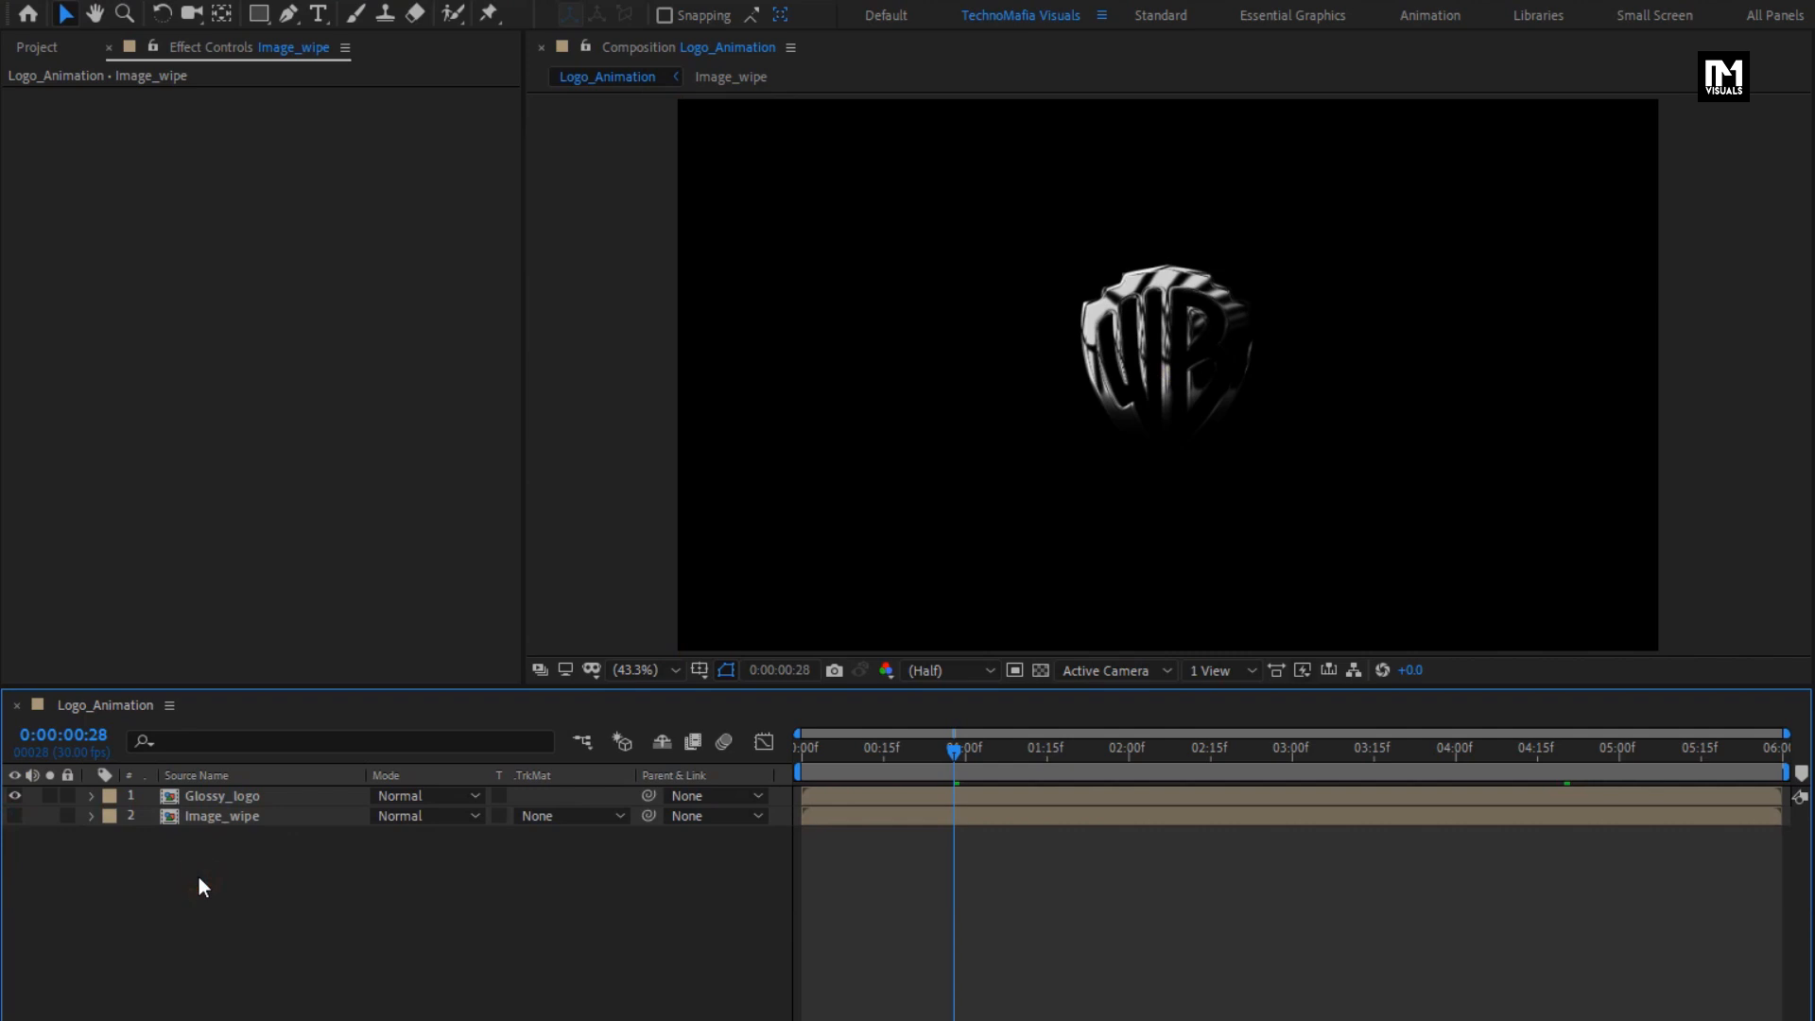
click(43, 53)
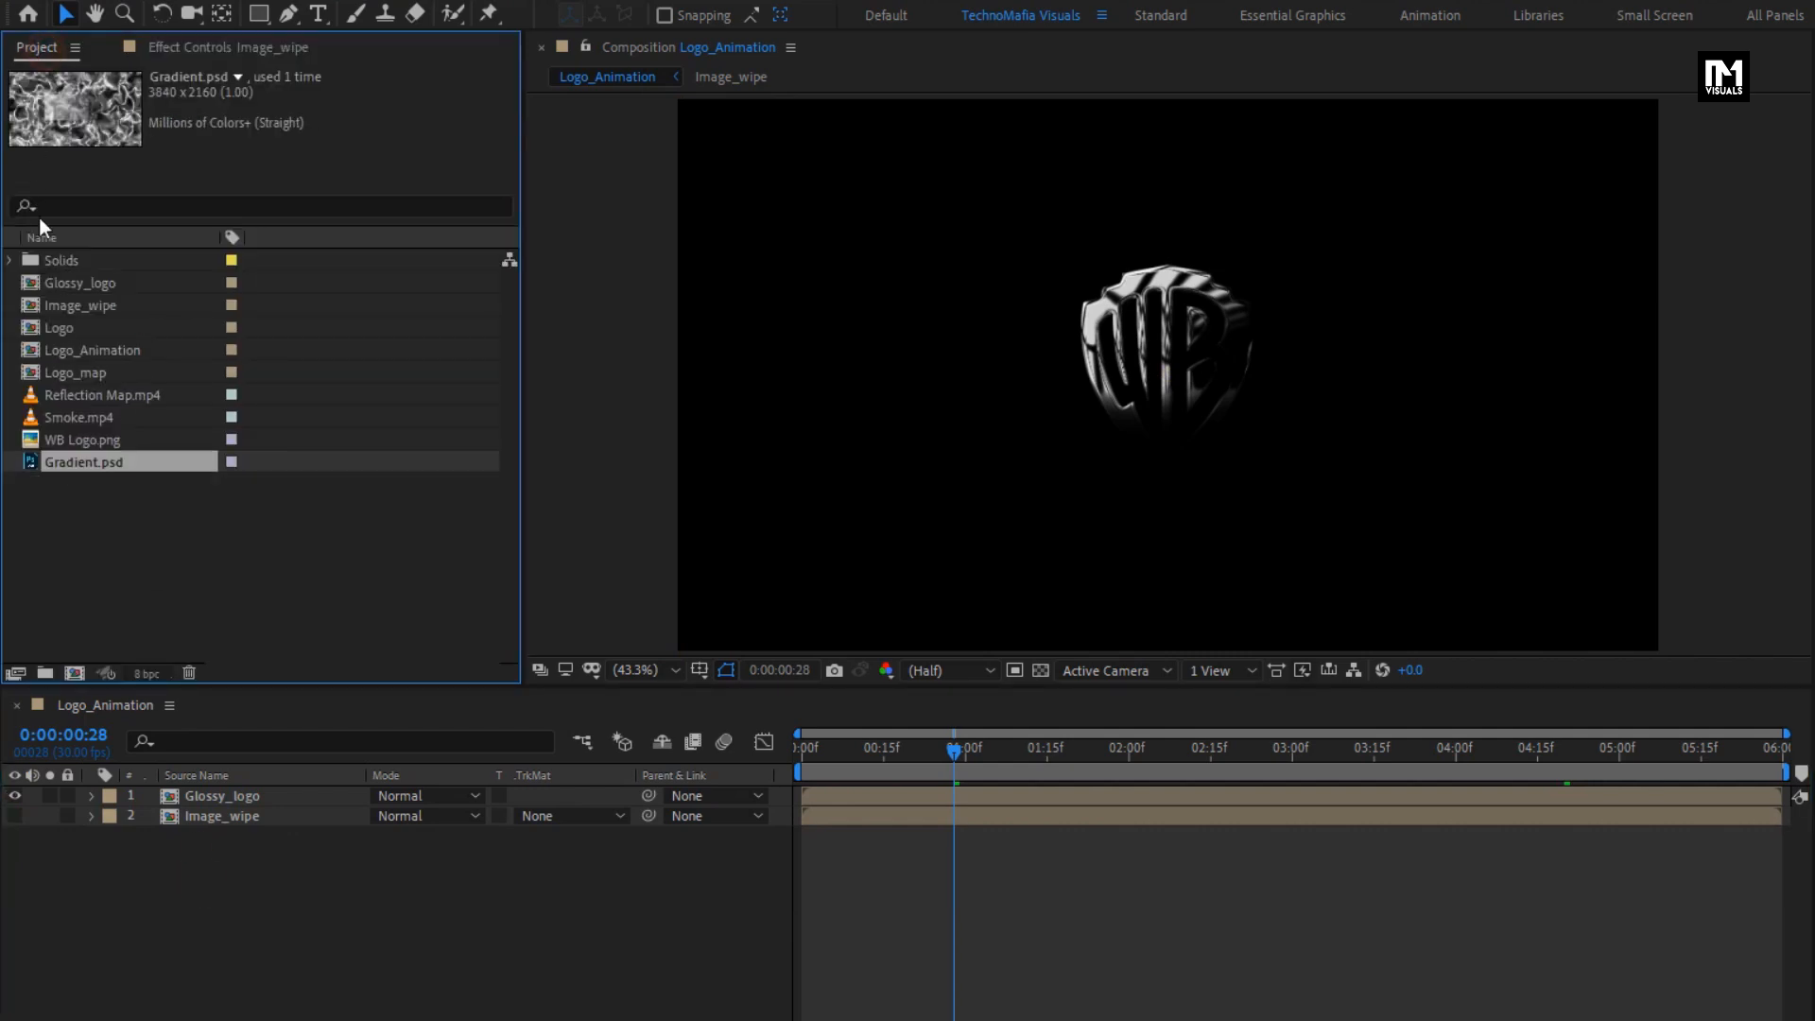
drag(66, 417, 257, 803)
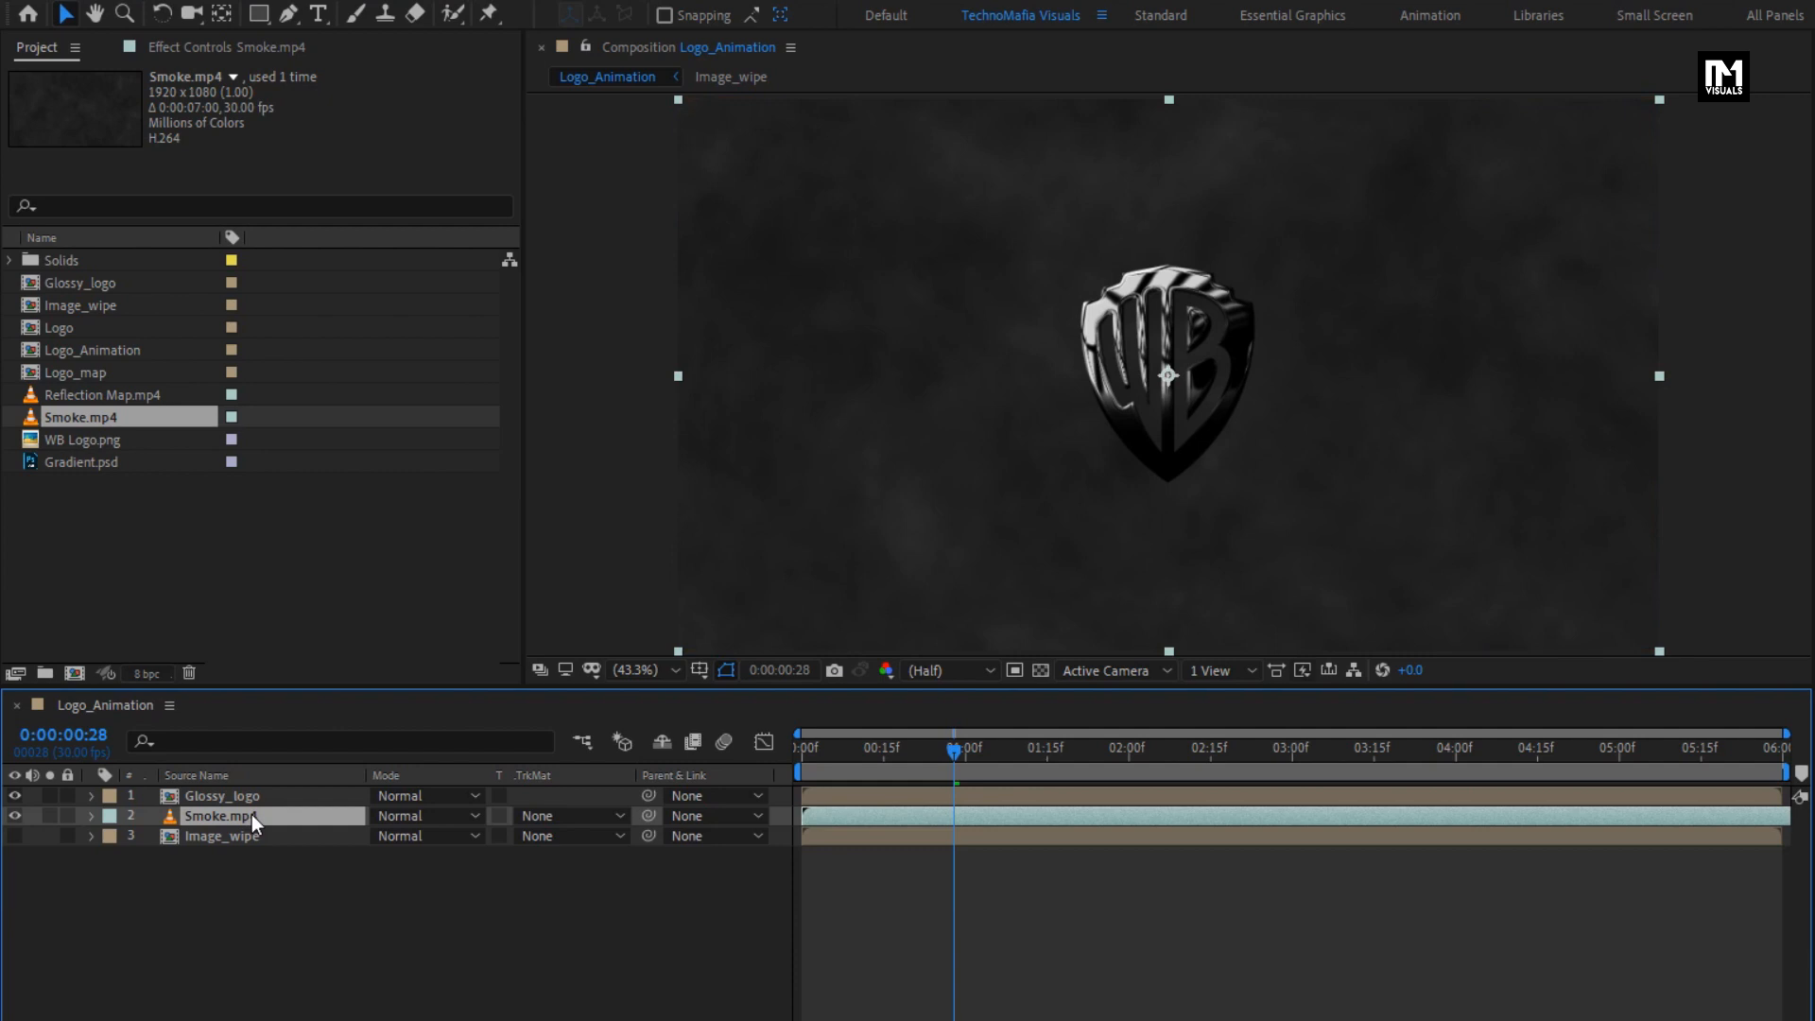
- Apply the Set Matte effect to the Glossy_logo layer
click(224, 797)
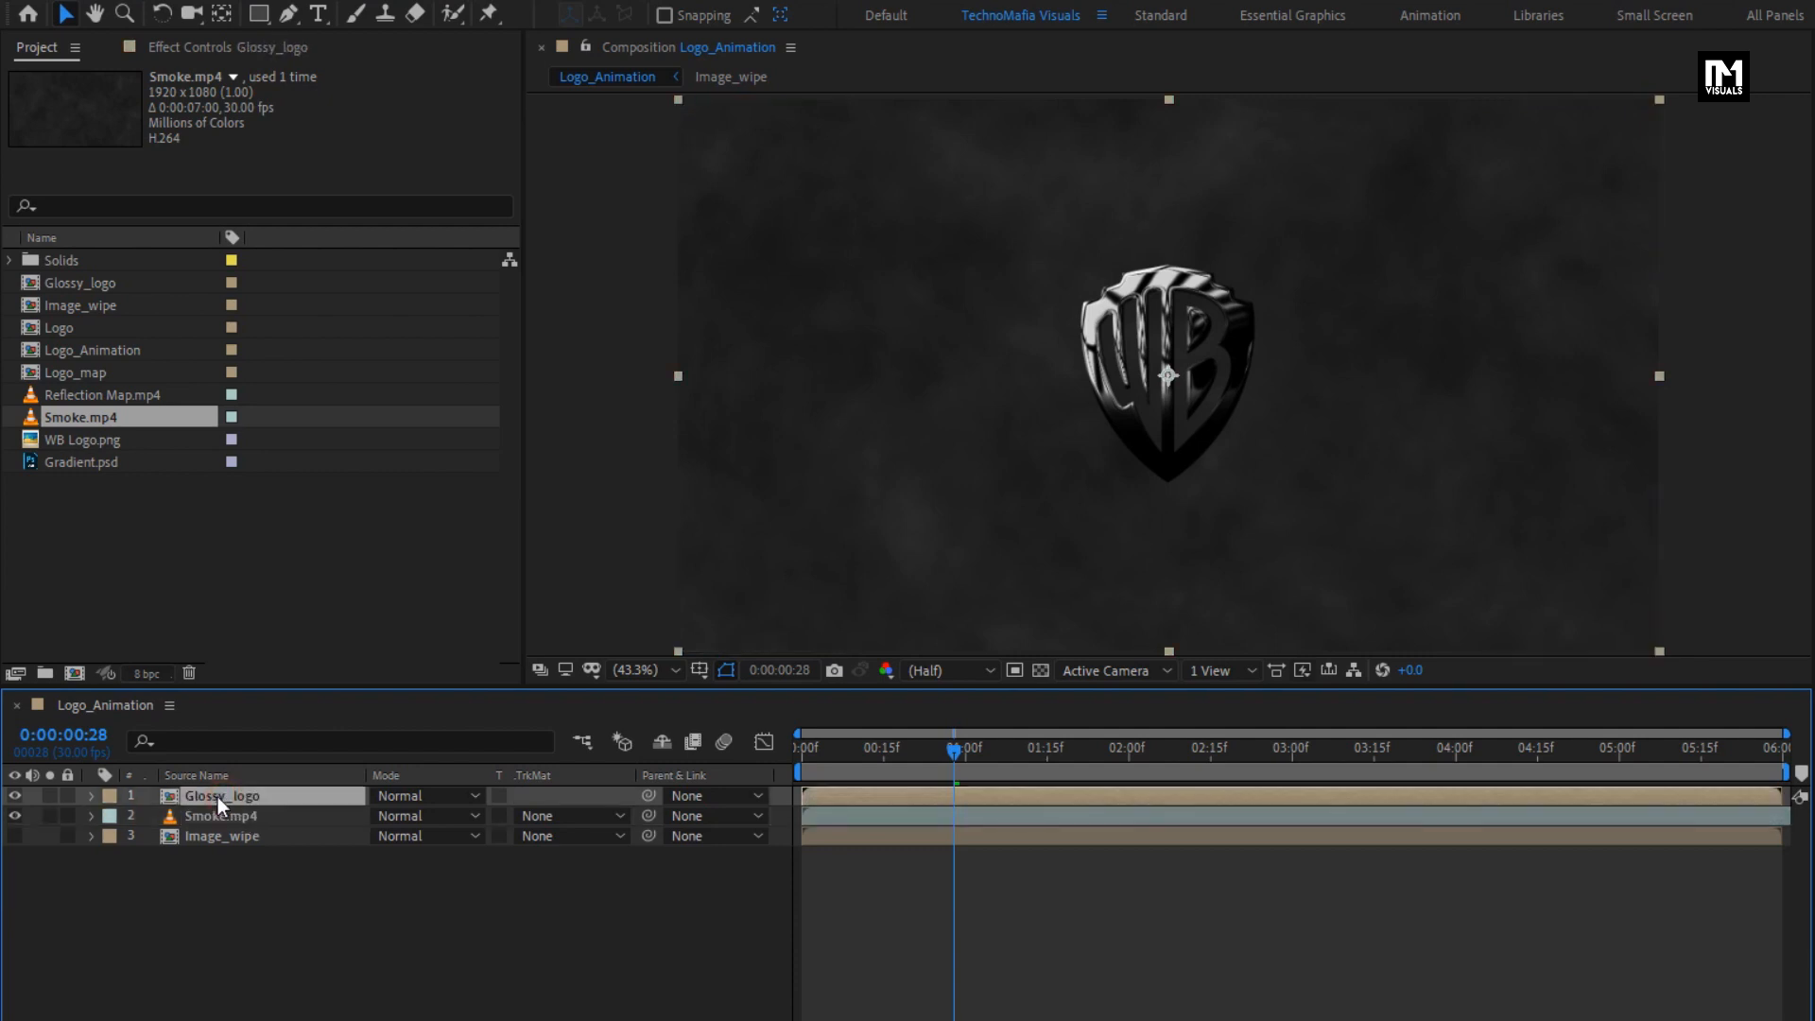
click(1531, 78)
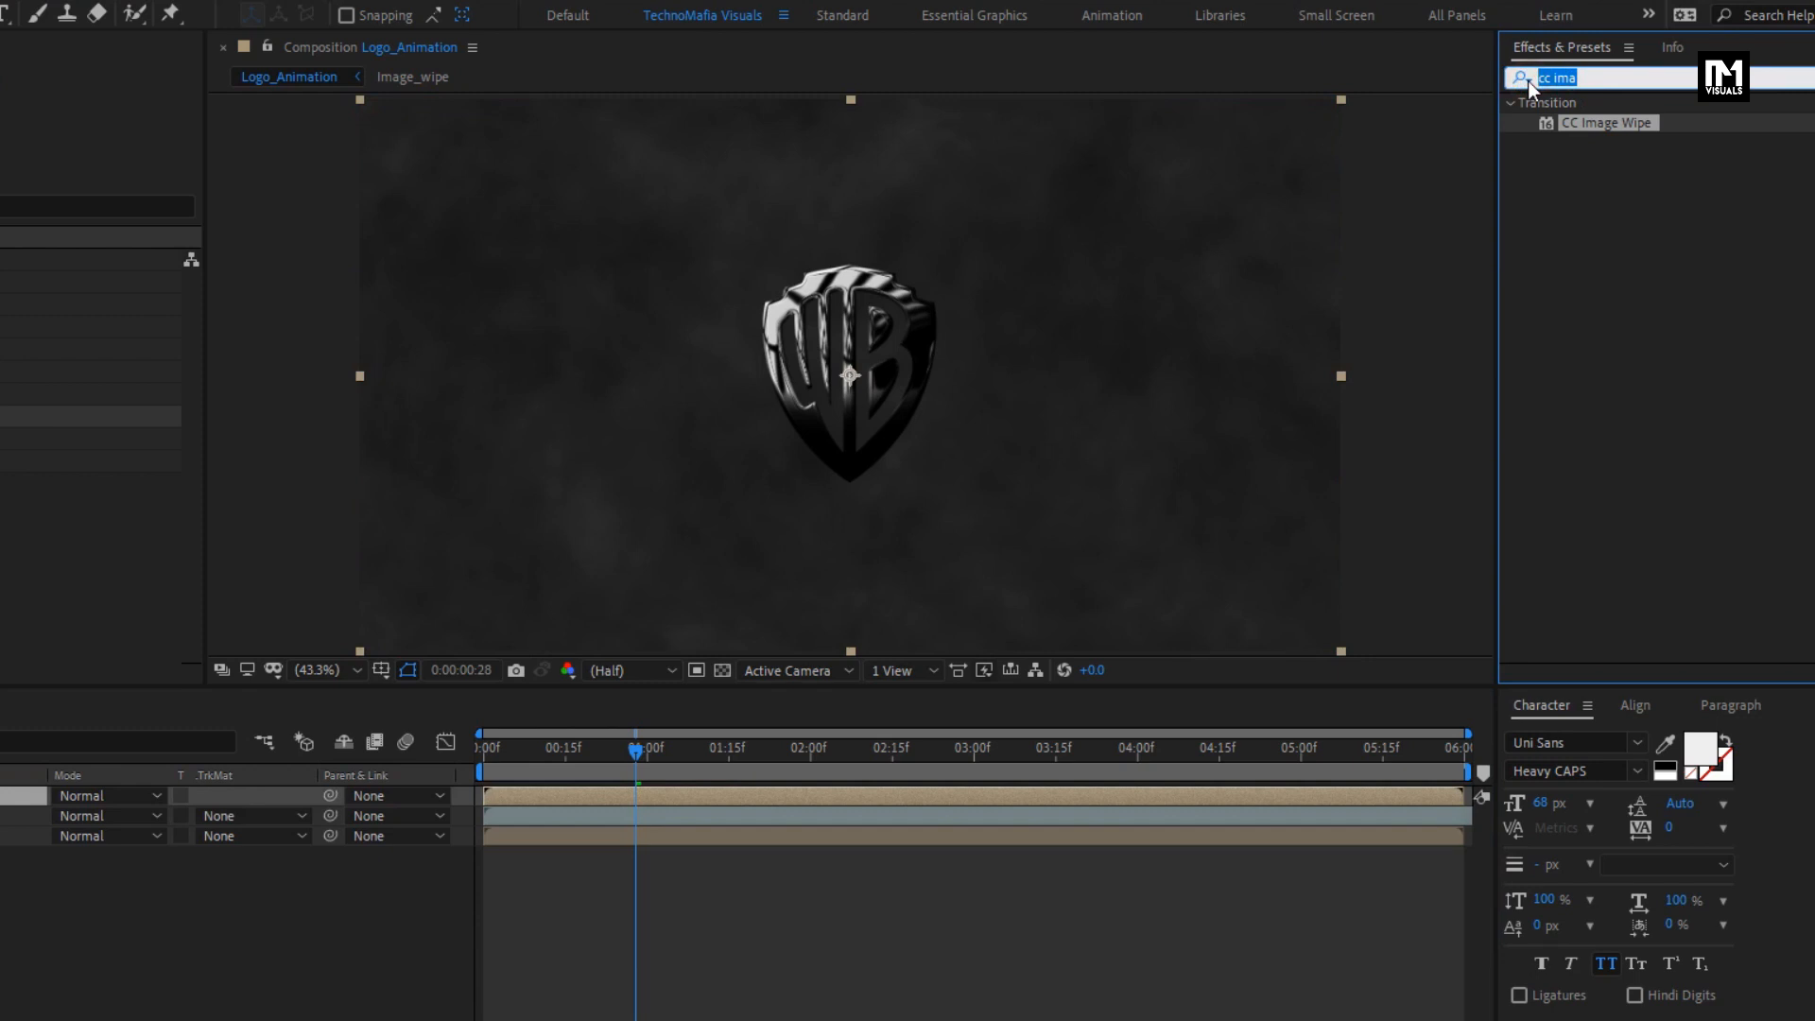
text(set)
click(1528, 81)
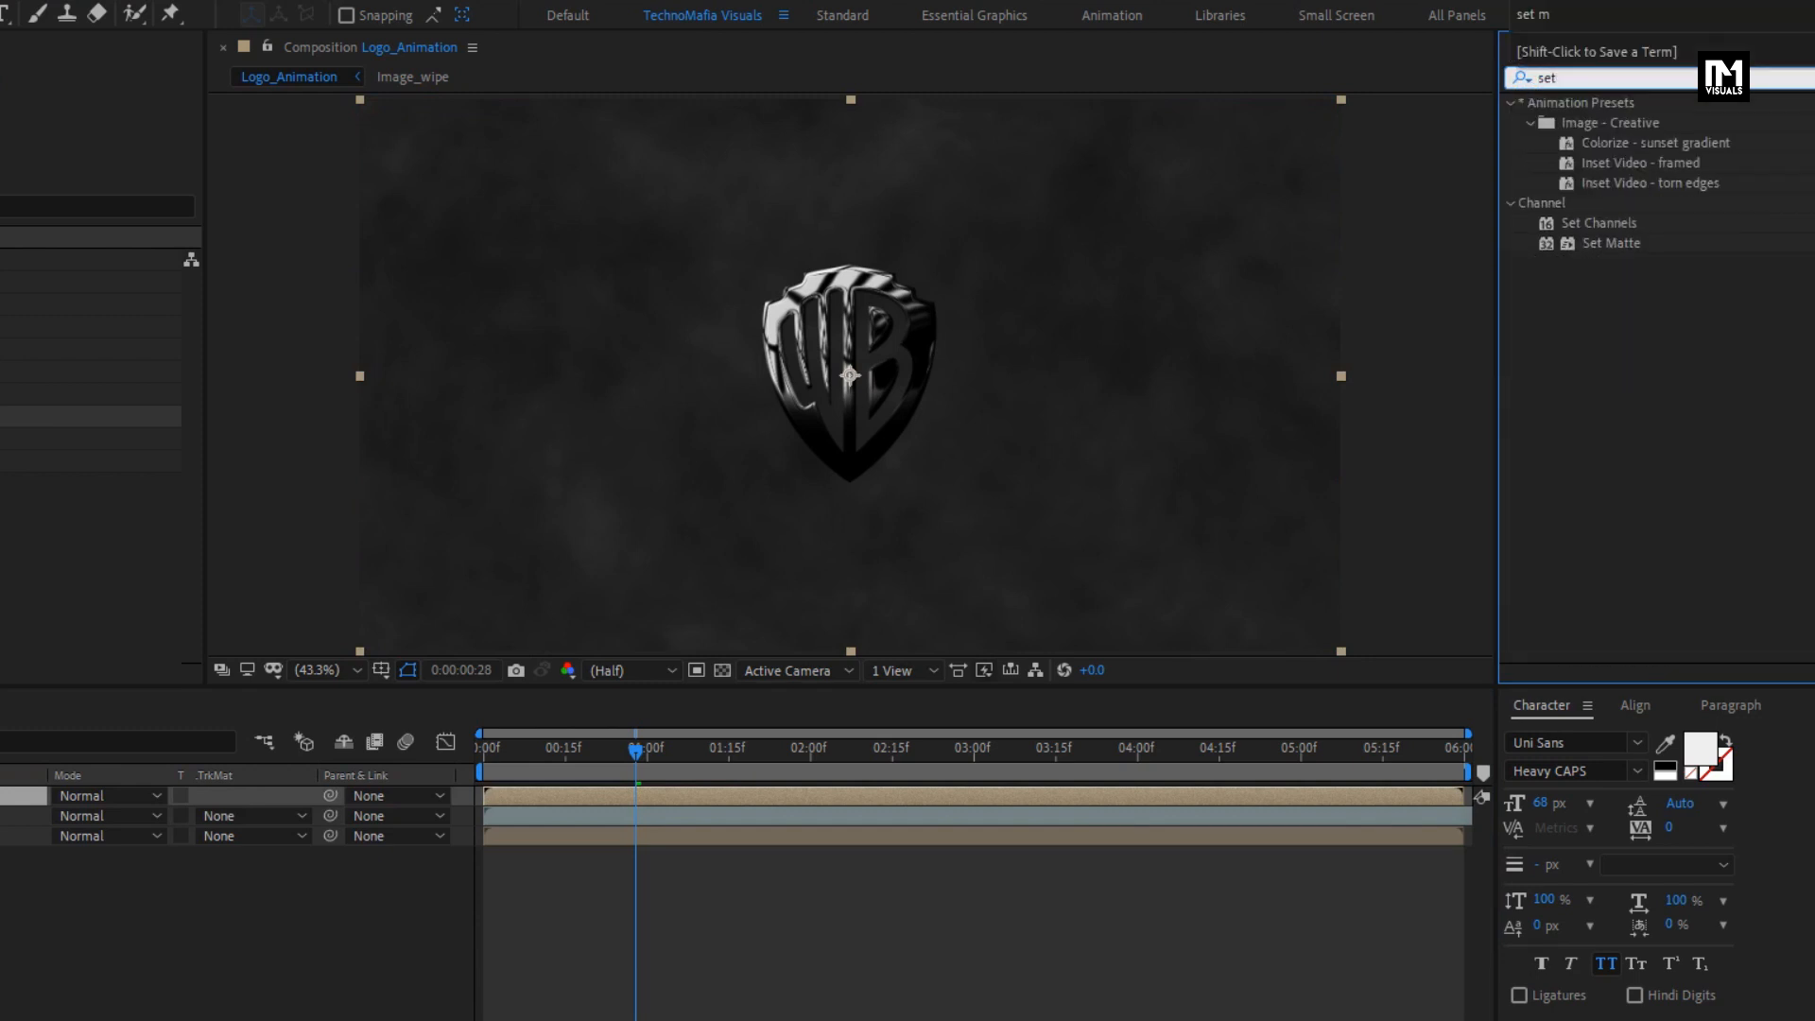
click(1609, 243)
double_click(1609, 243)
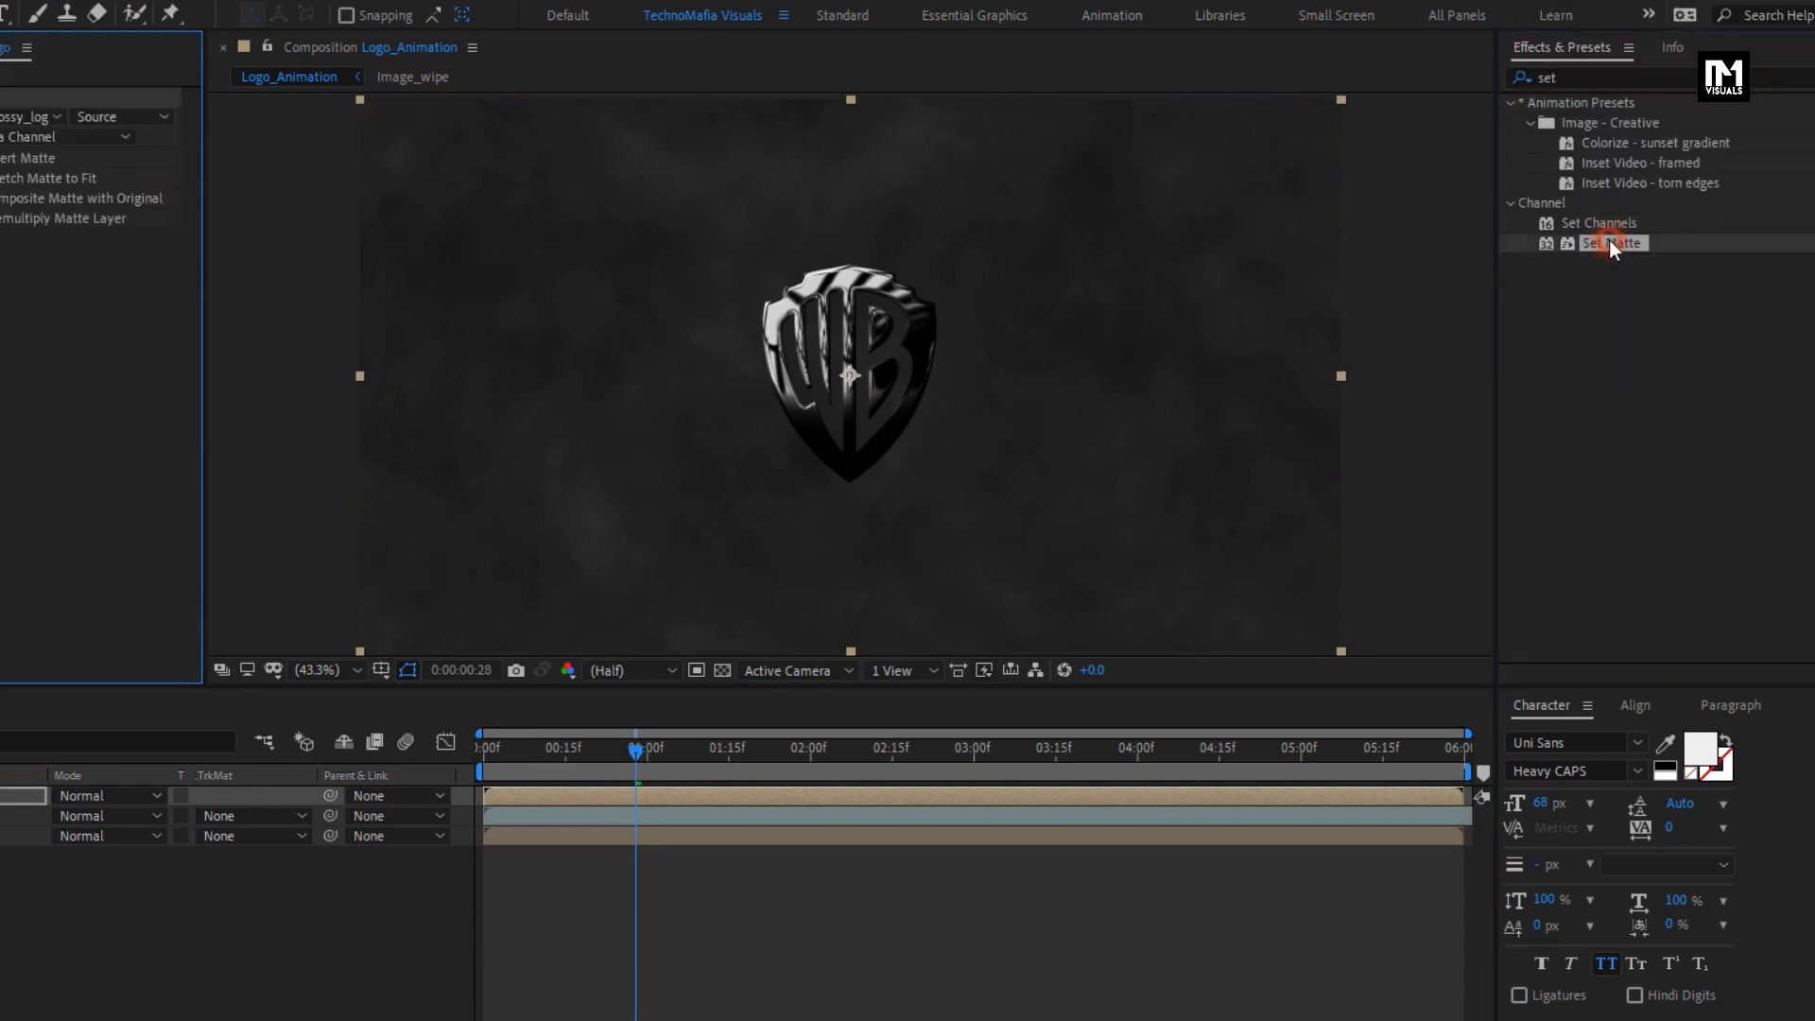
- Take the matte from the Image_wipe layer, invert it, and preview the logo reveal up to 0:00:01:24
click(344, 116)
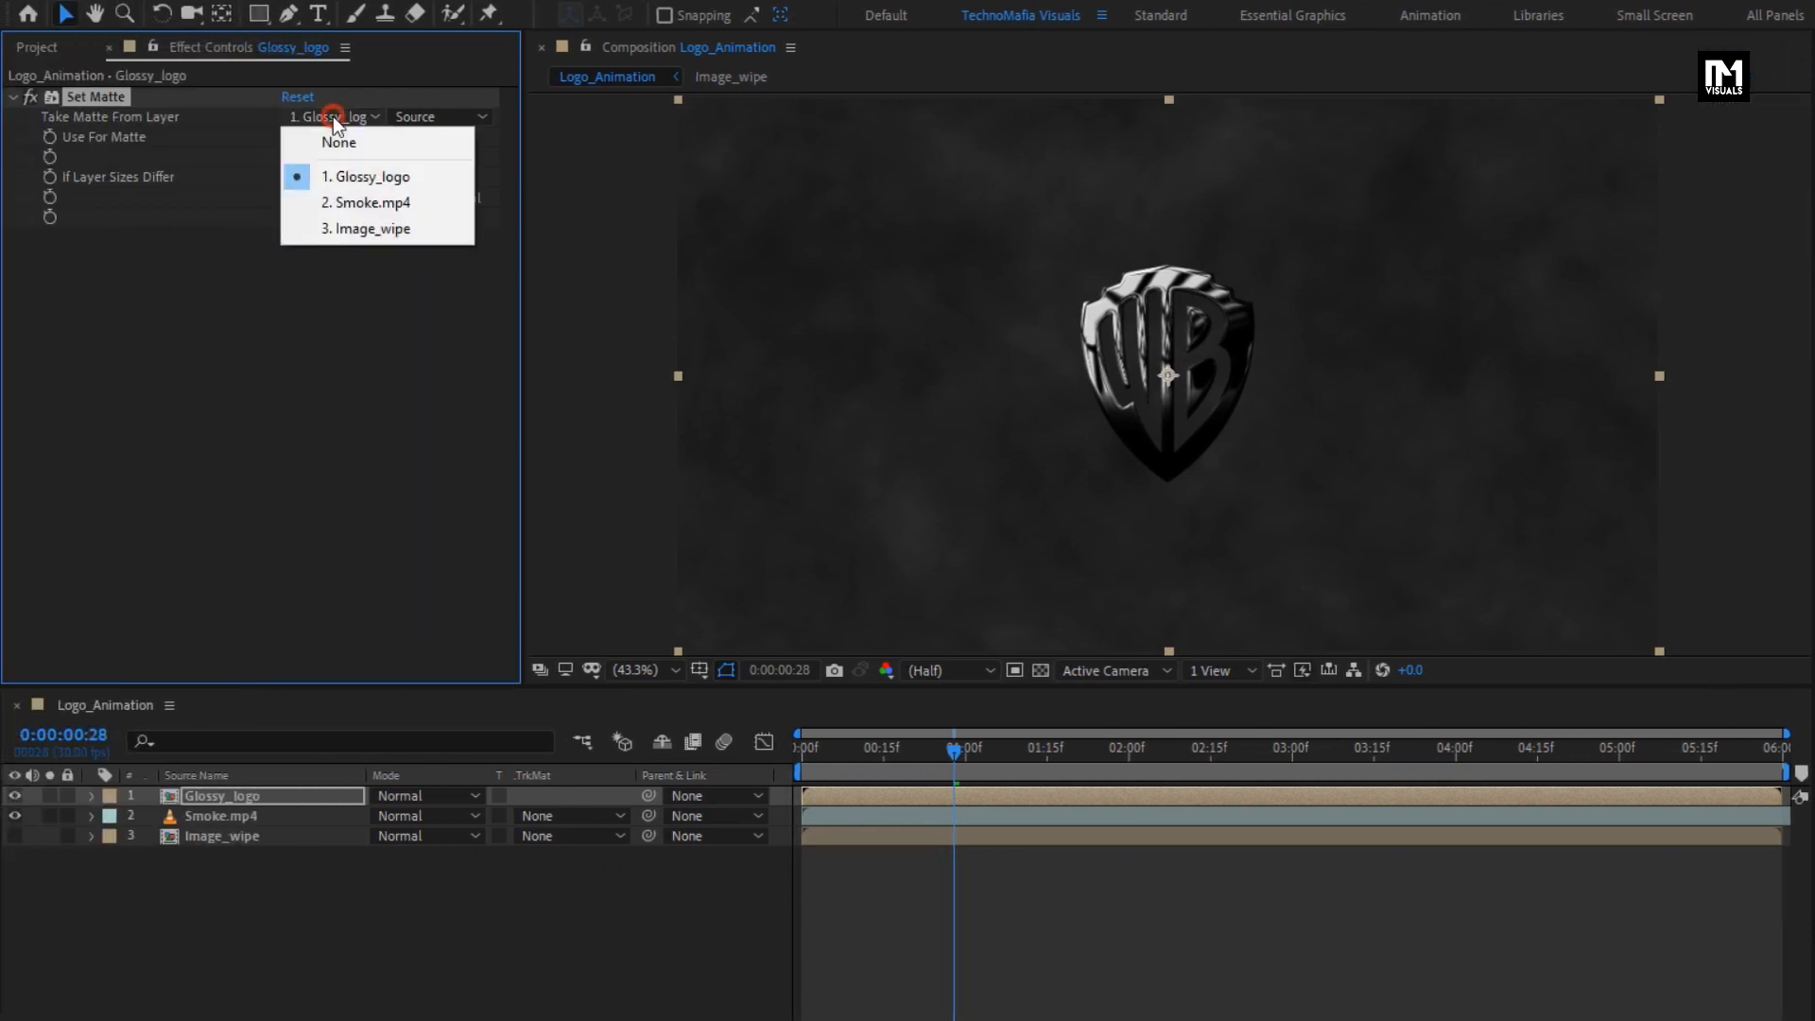
click(411, 229)
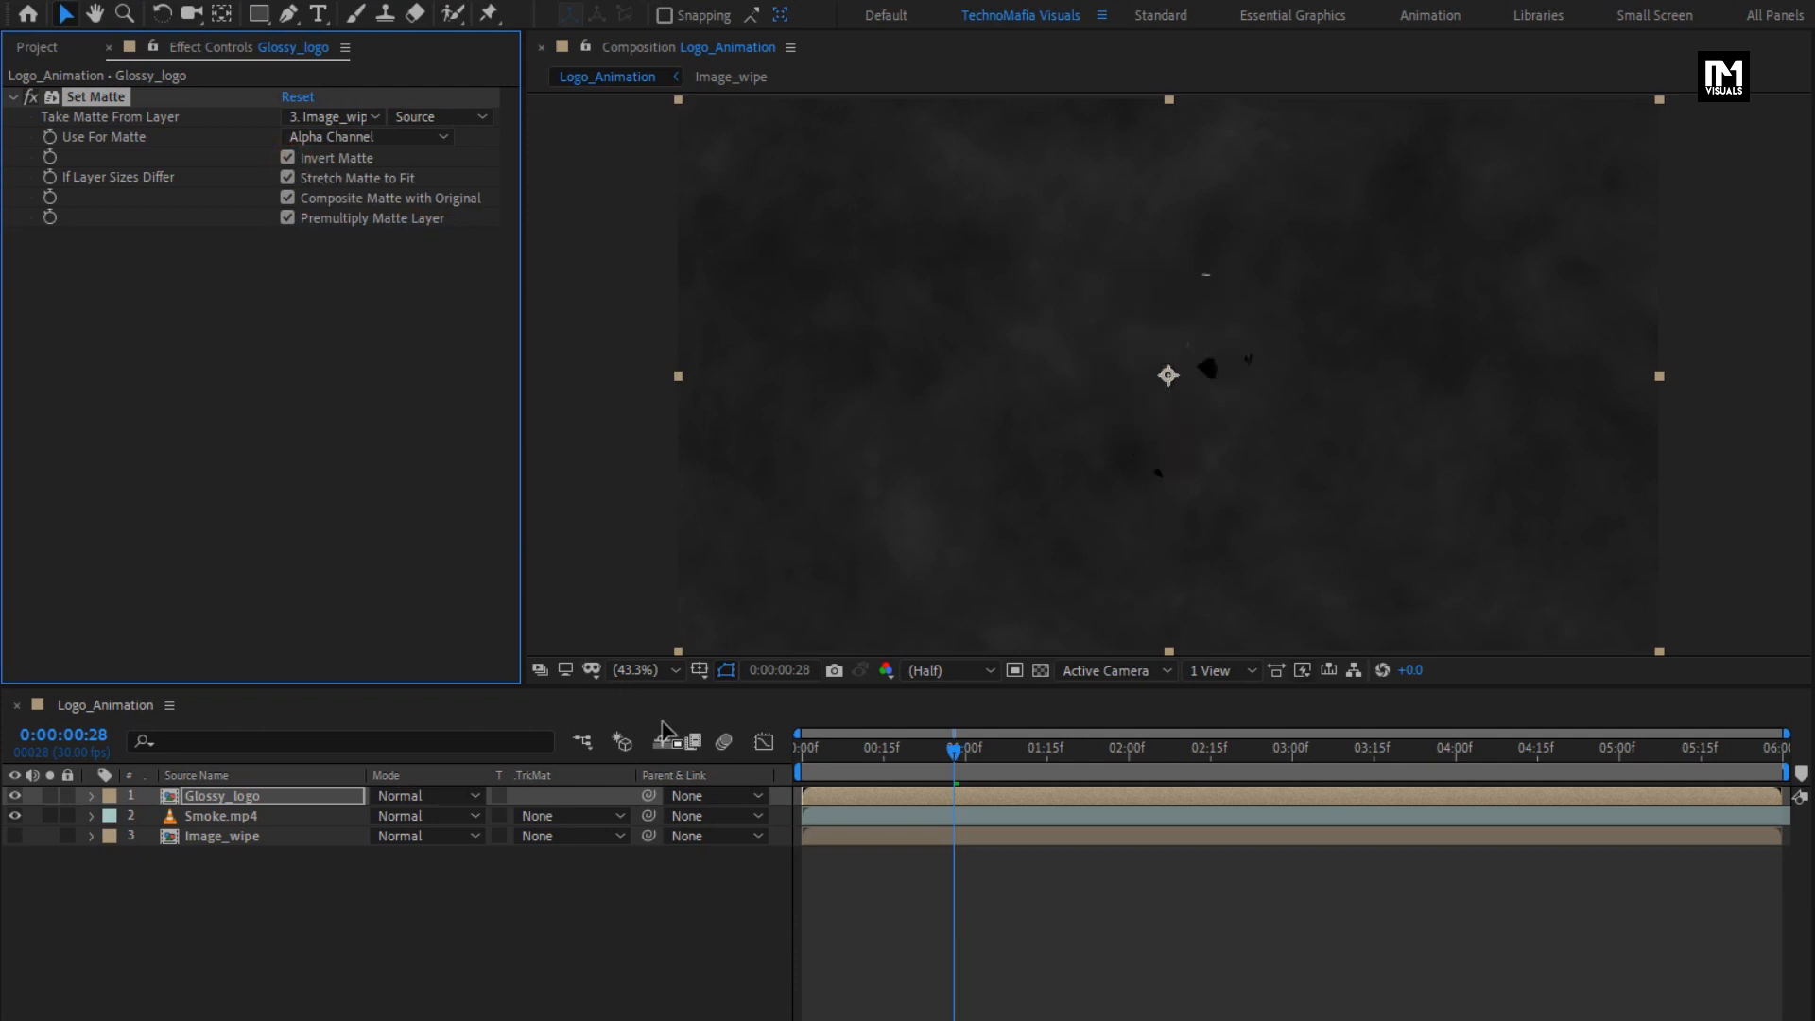
click(899, 752)
drag(899, 752, 1096, 762)
- Apply the Stylize Glow effect to the Glossy_logo layer
click(292, 799)
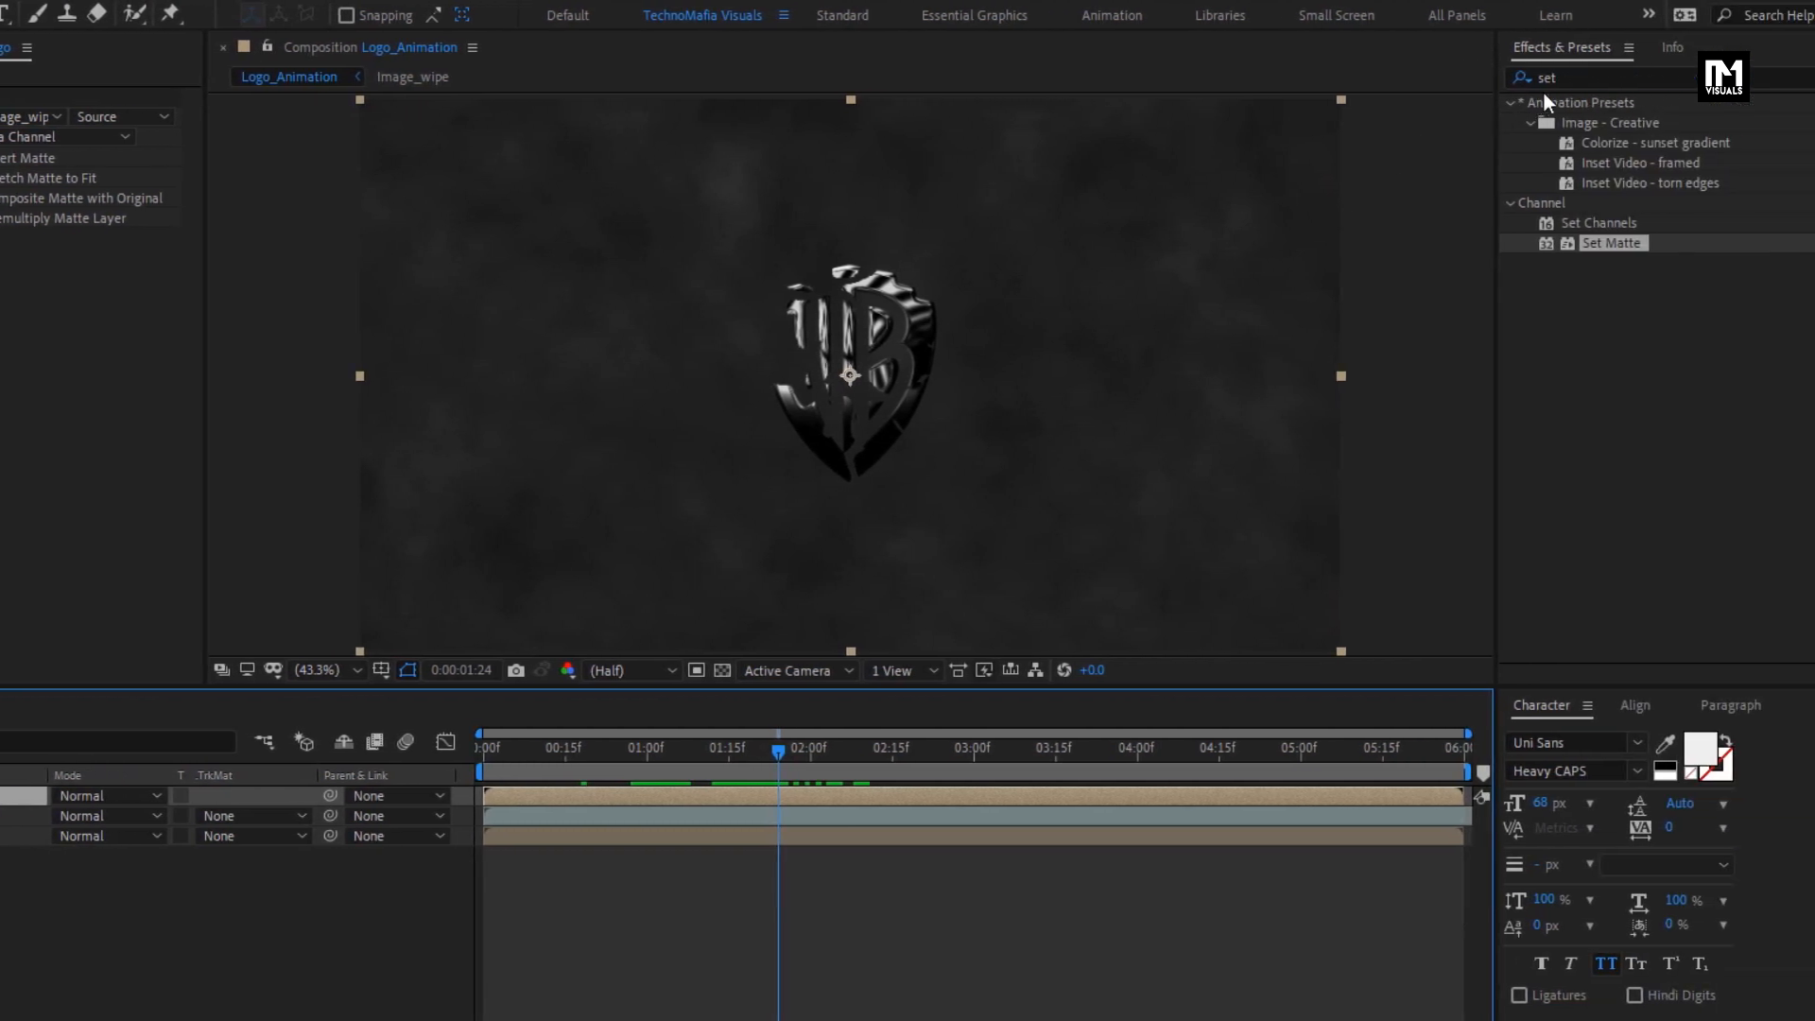
click(1487, 81)
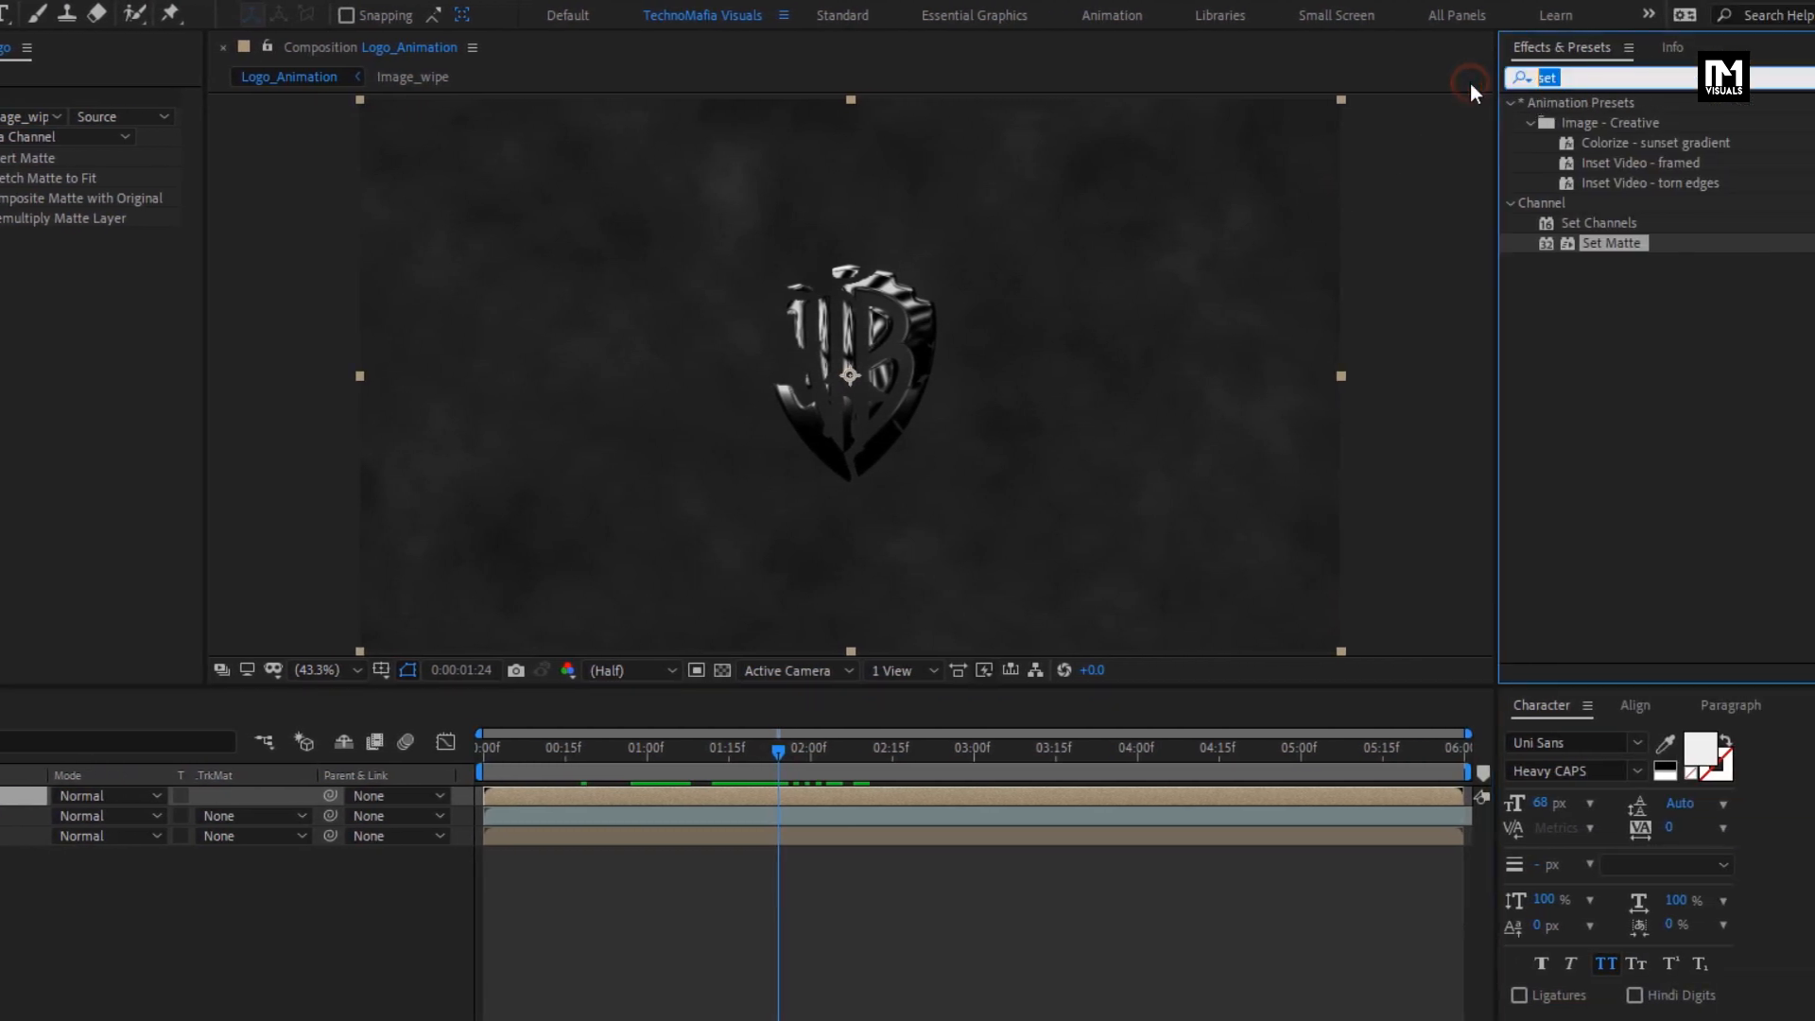
text(glow)
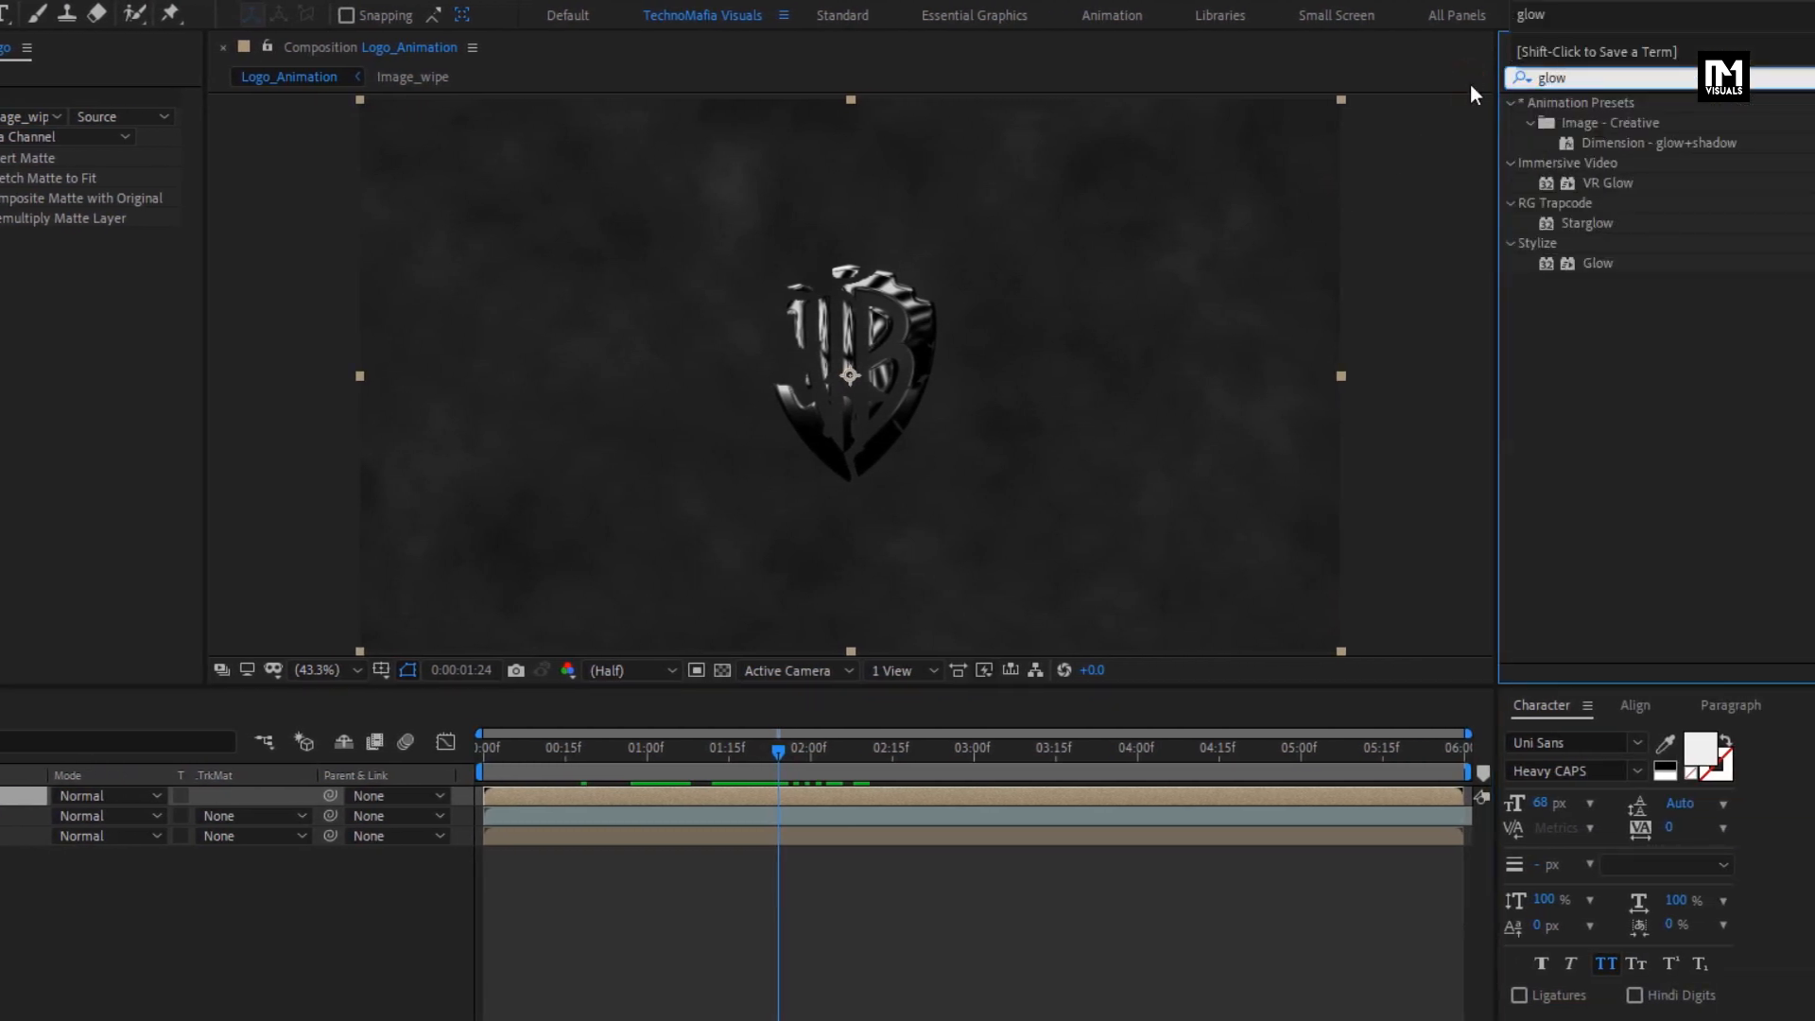
double_click(1597, 264)
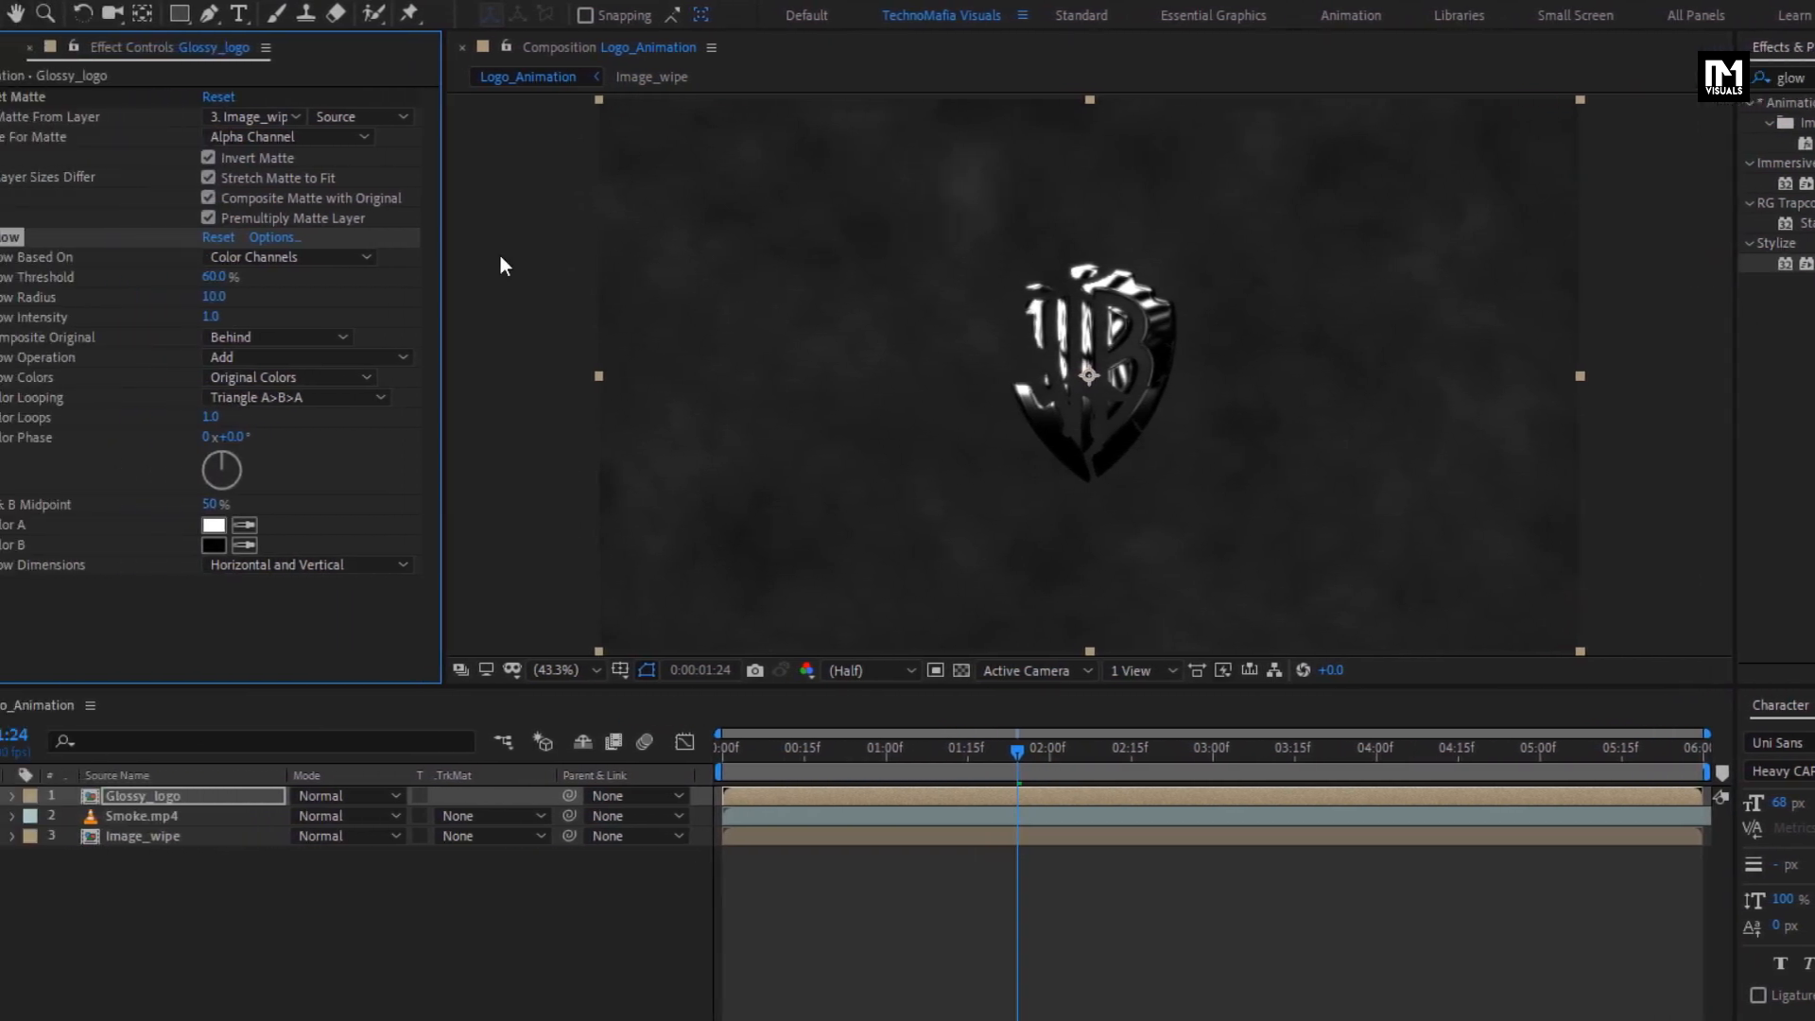
- Set the glow radius to 30, the glow intensity to 0.1 and the glow operation to Screen
click(215, 296)
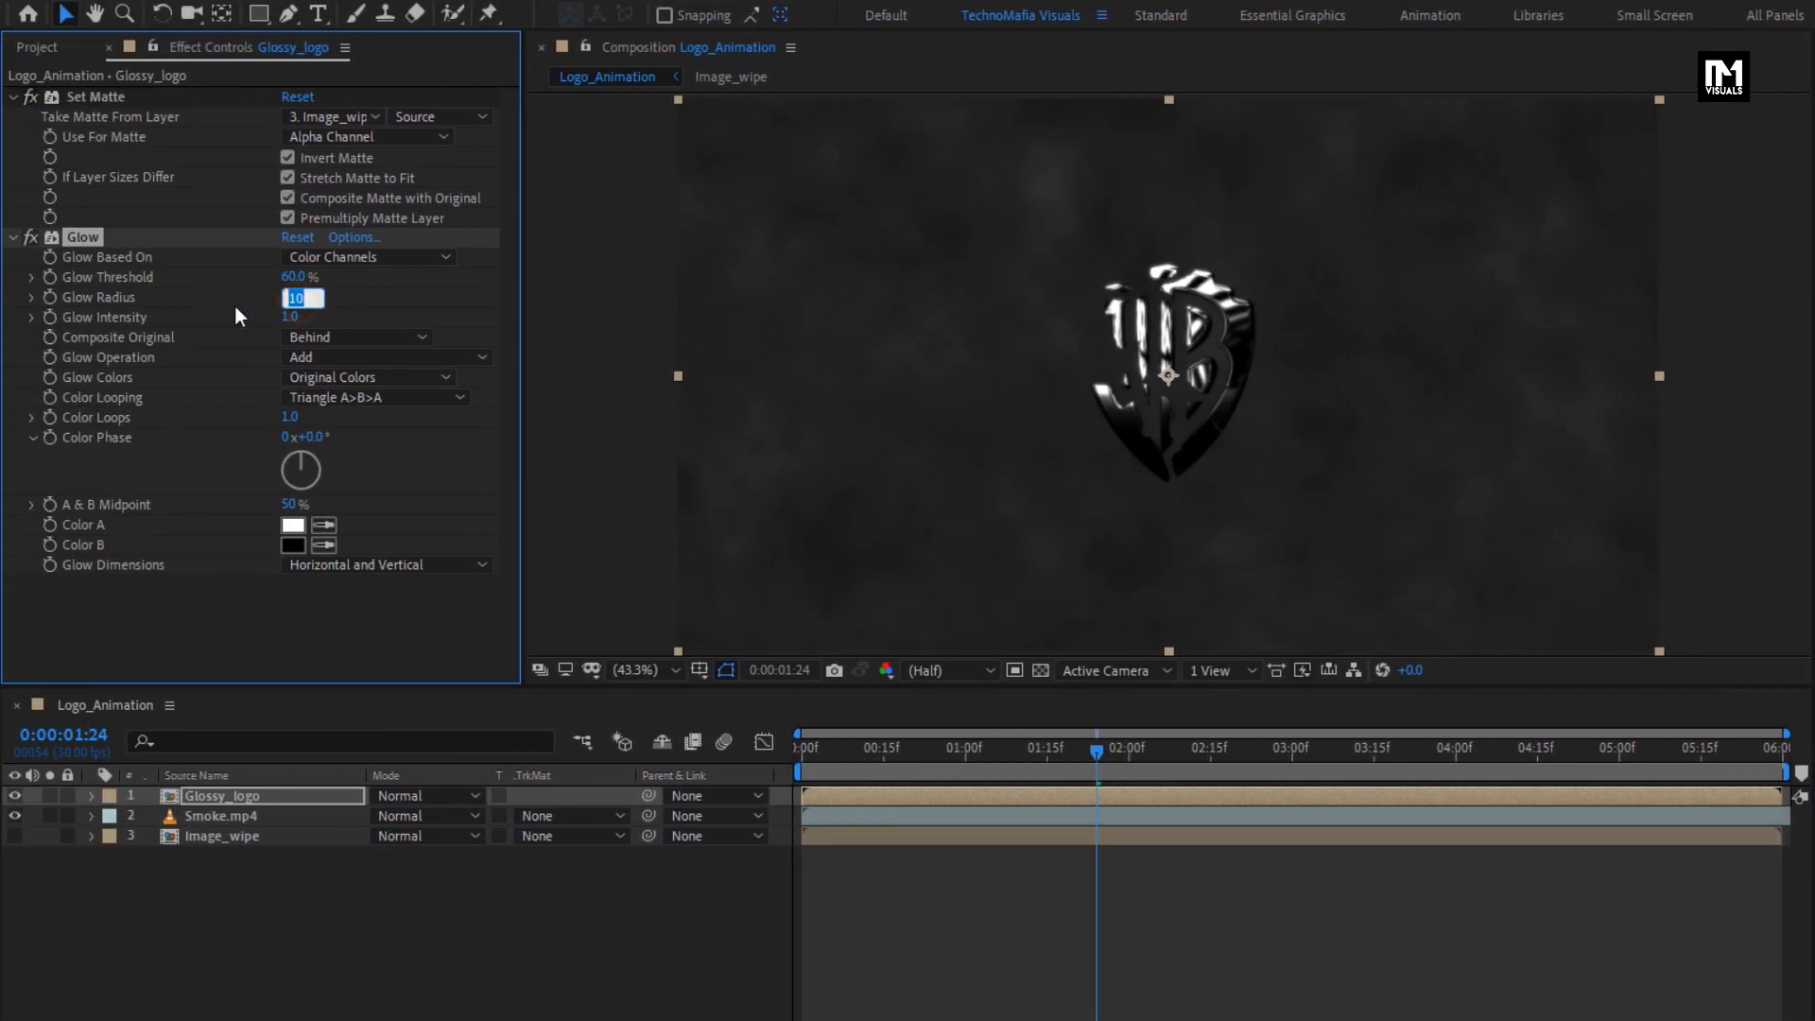
text(30)
key(Return)
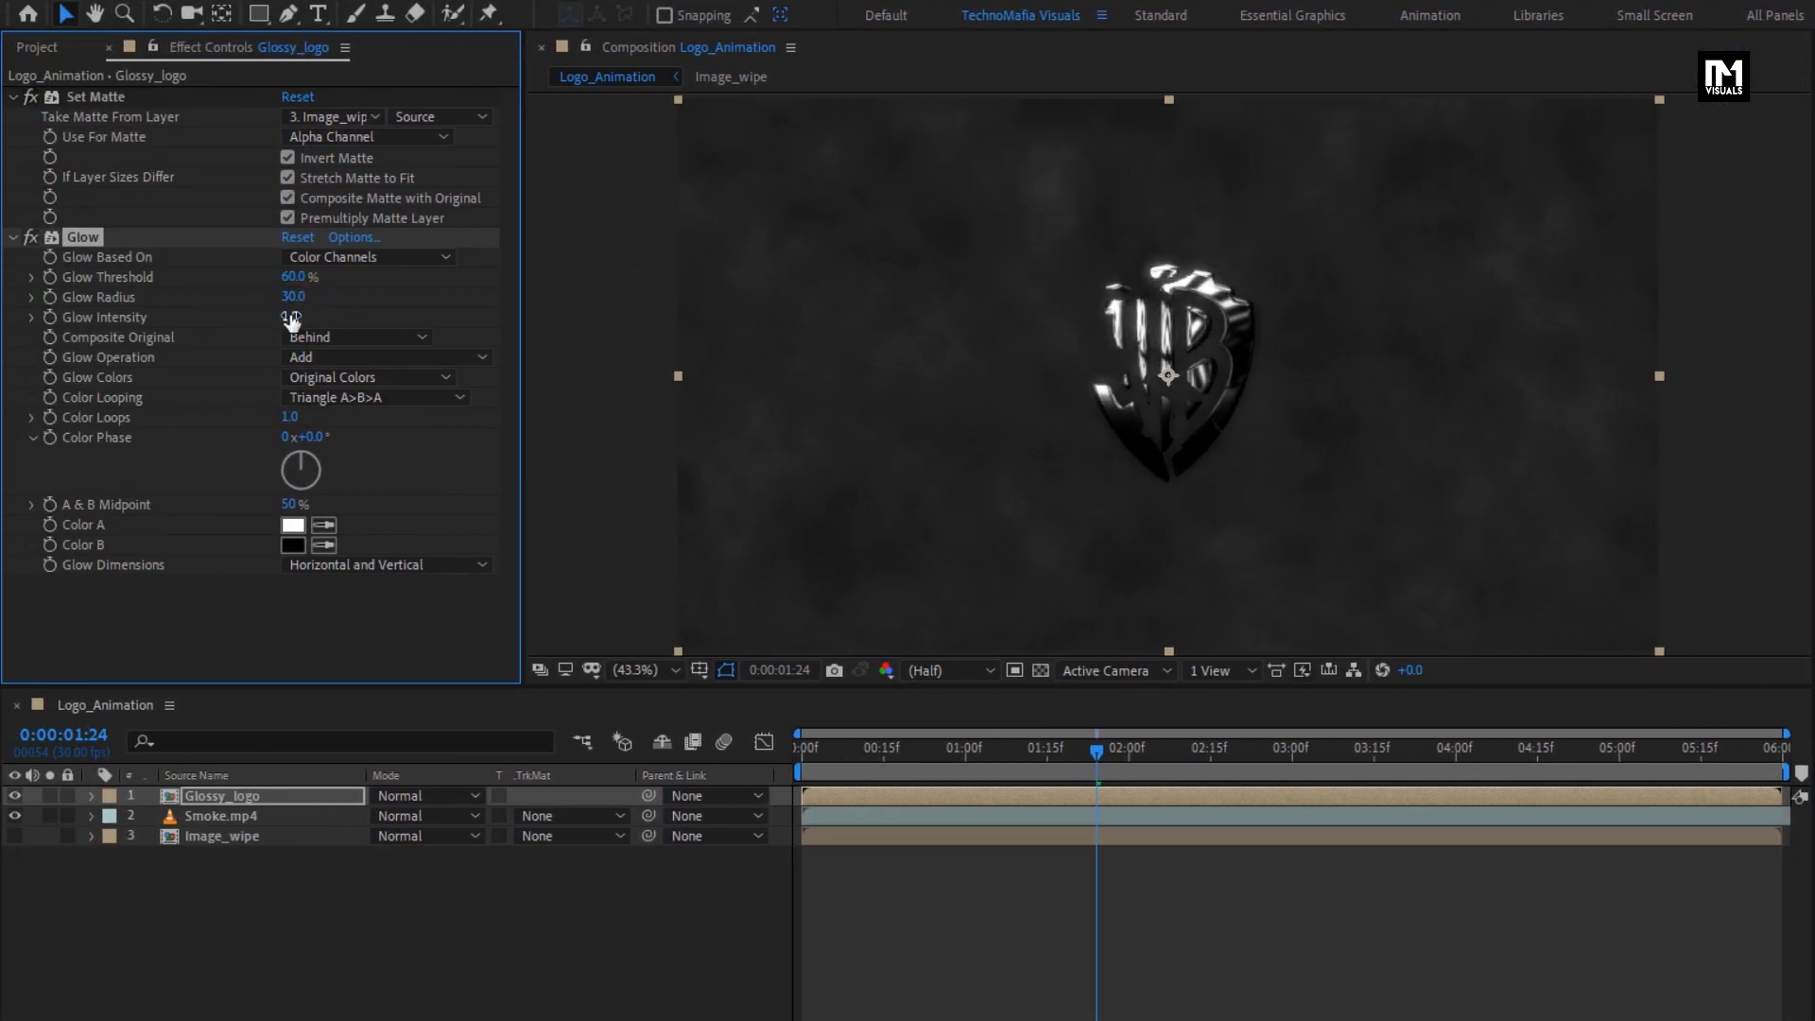
click(290, 316)
text(0.1)
key(Return)
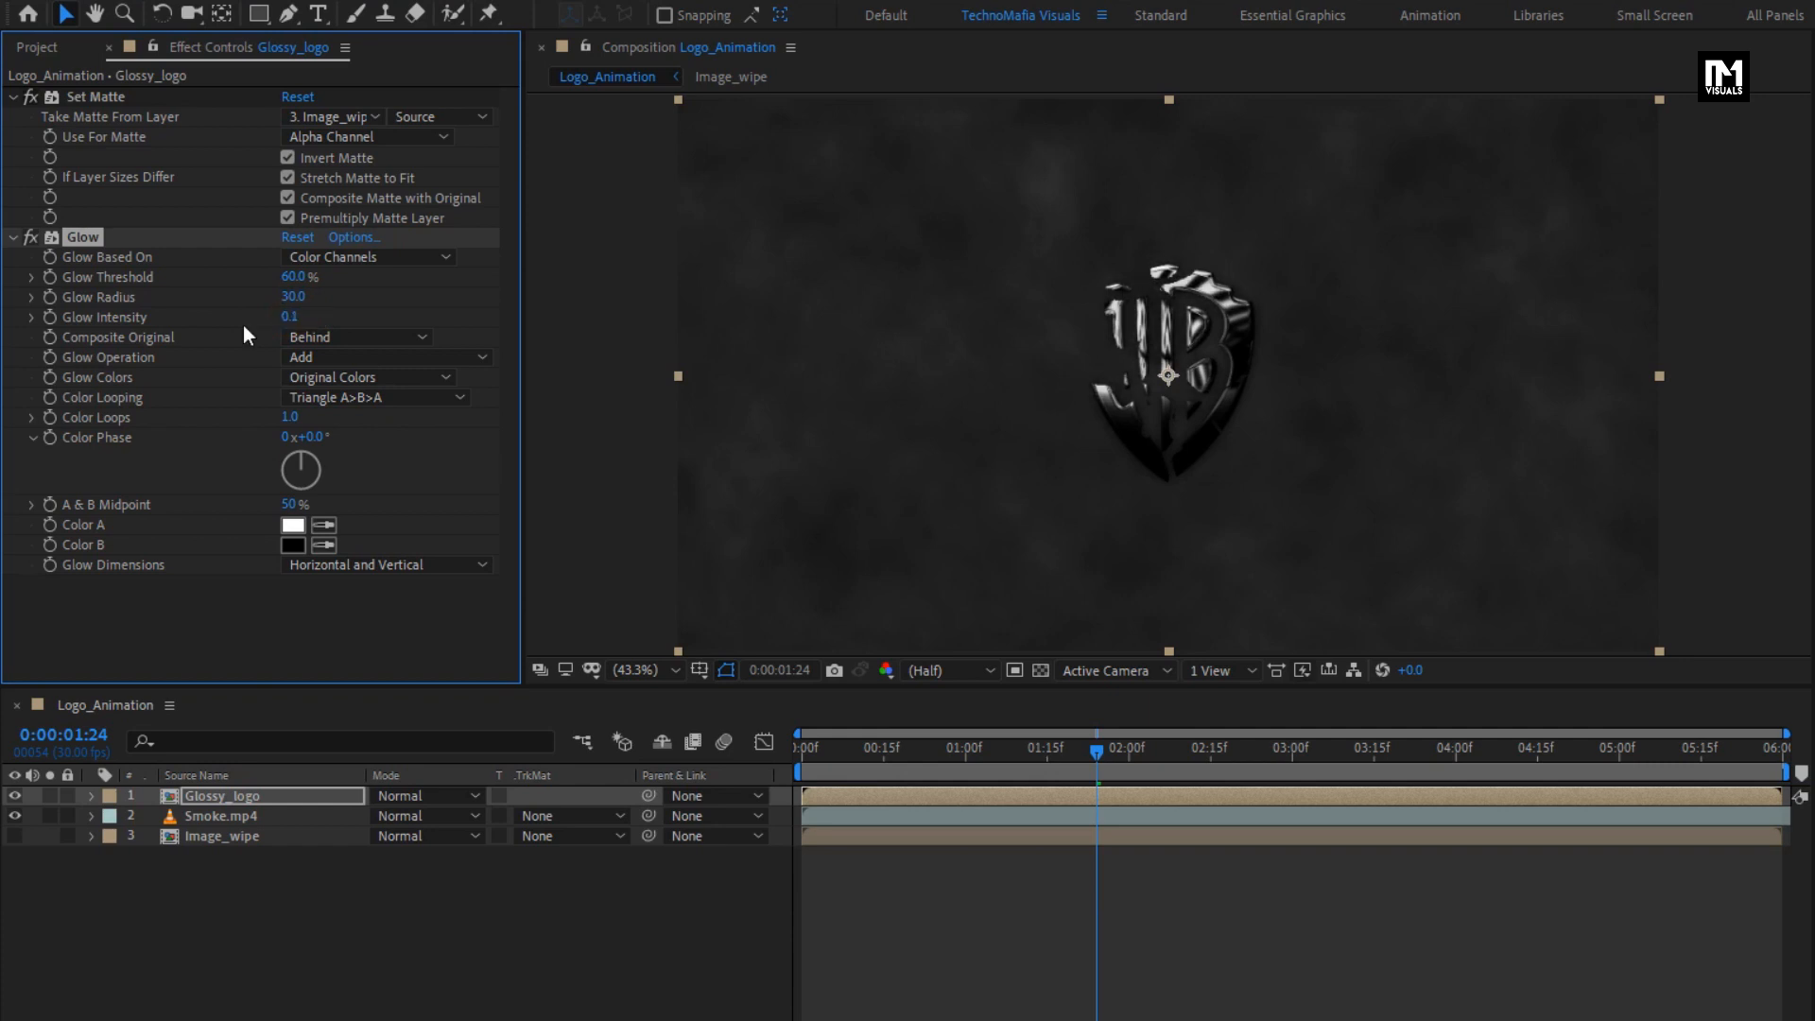
click(336, 358)
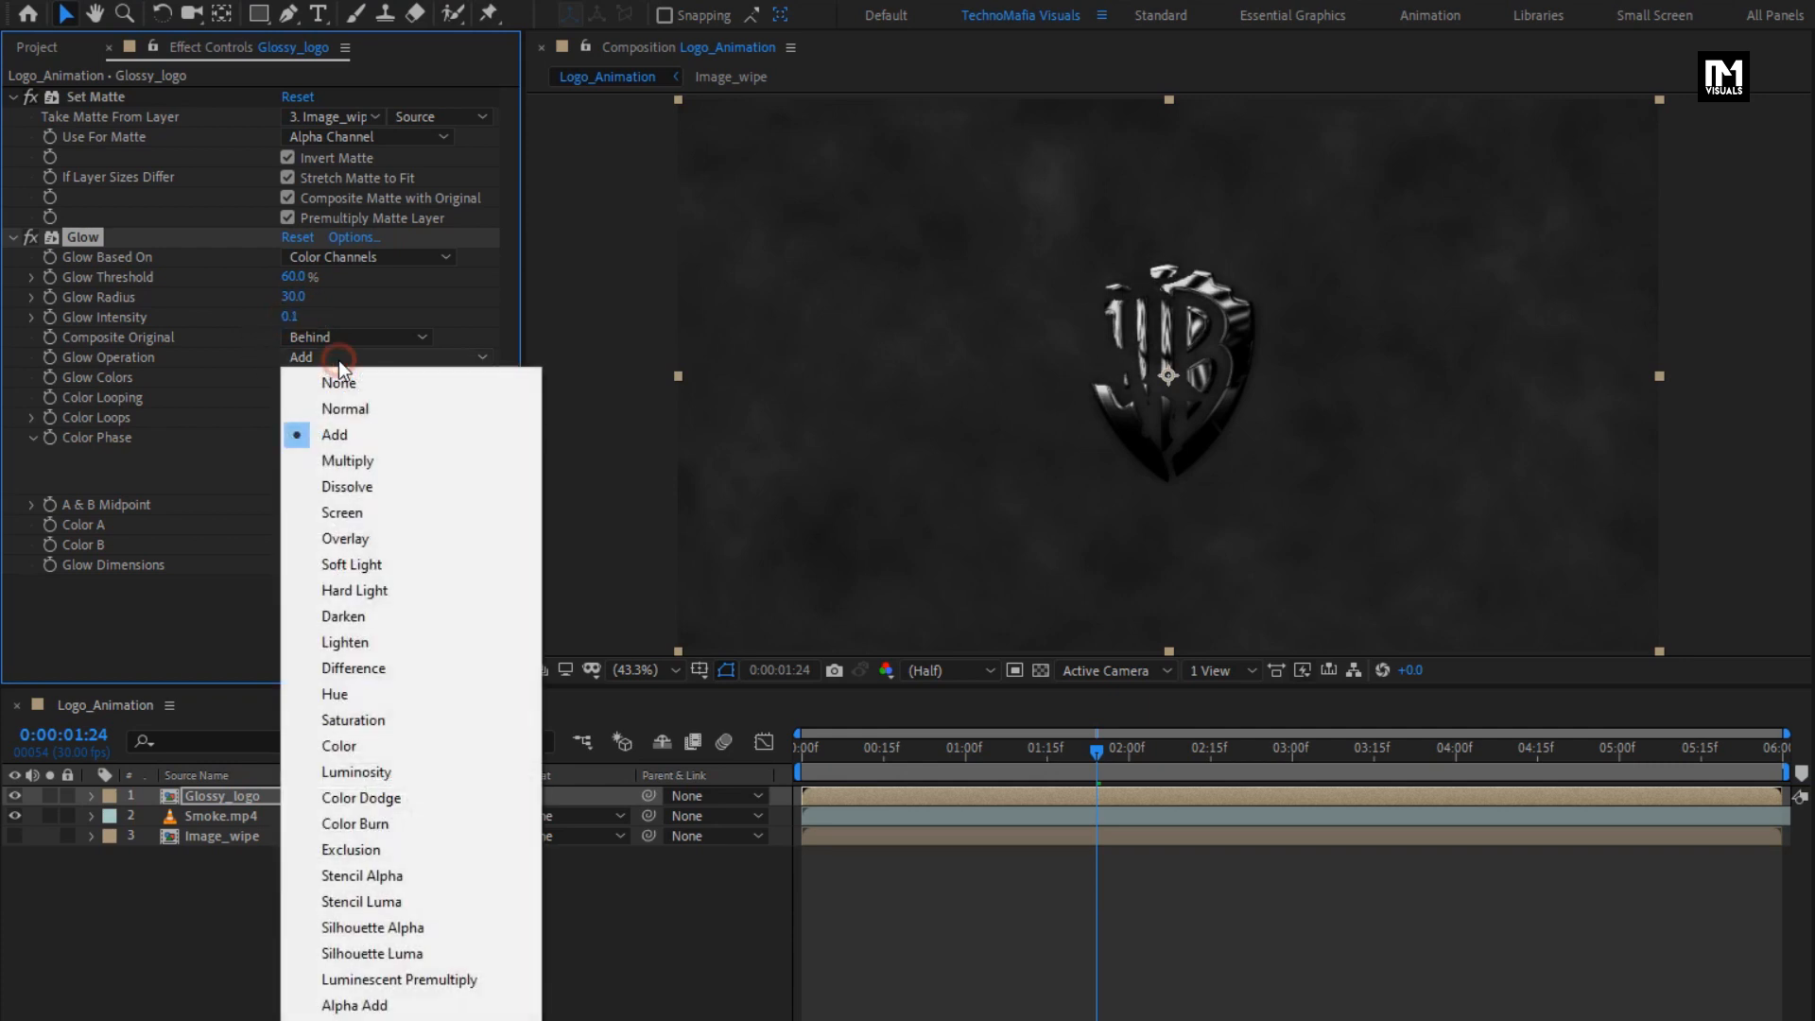
click(338, 511)
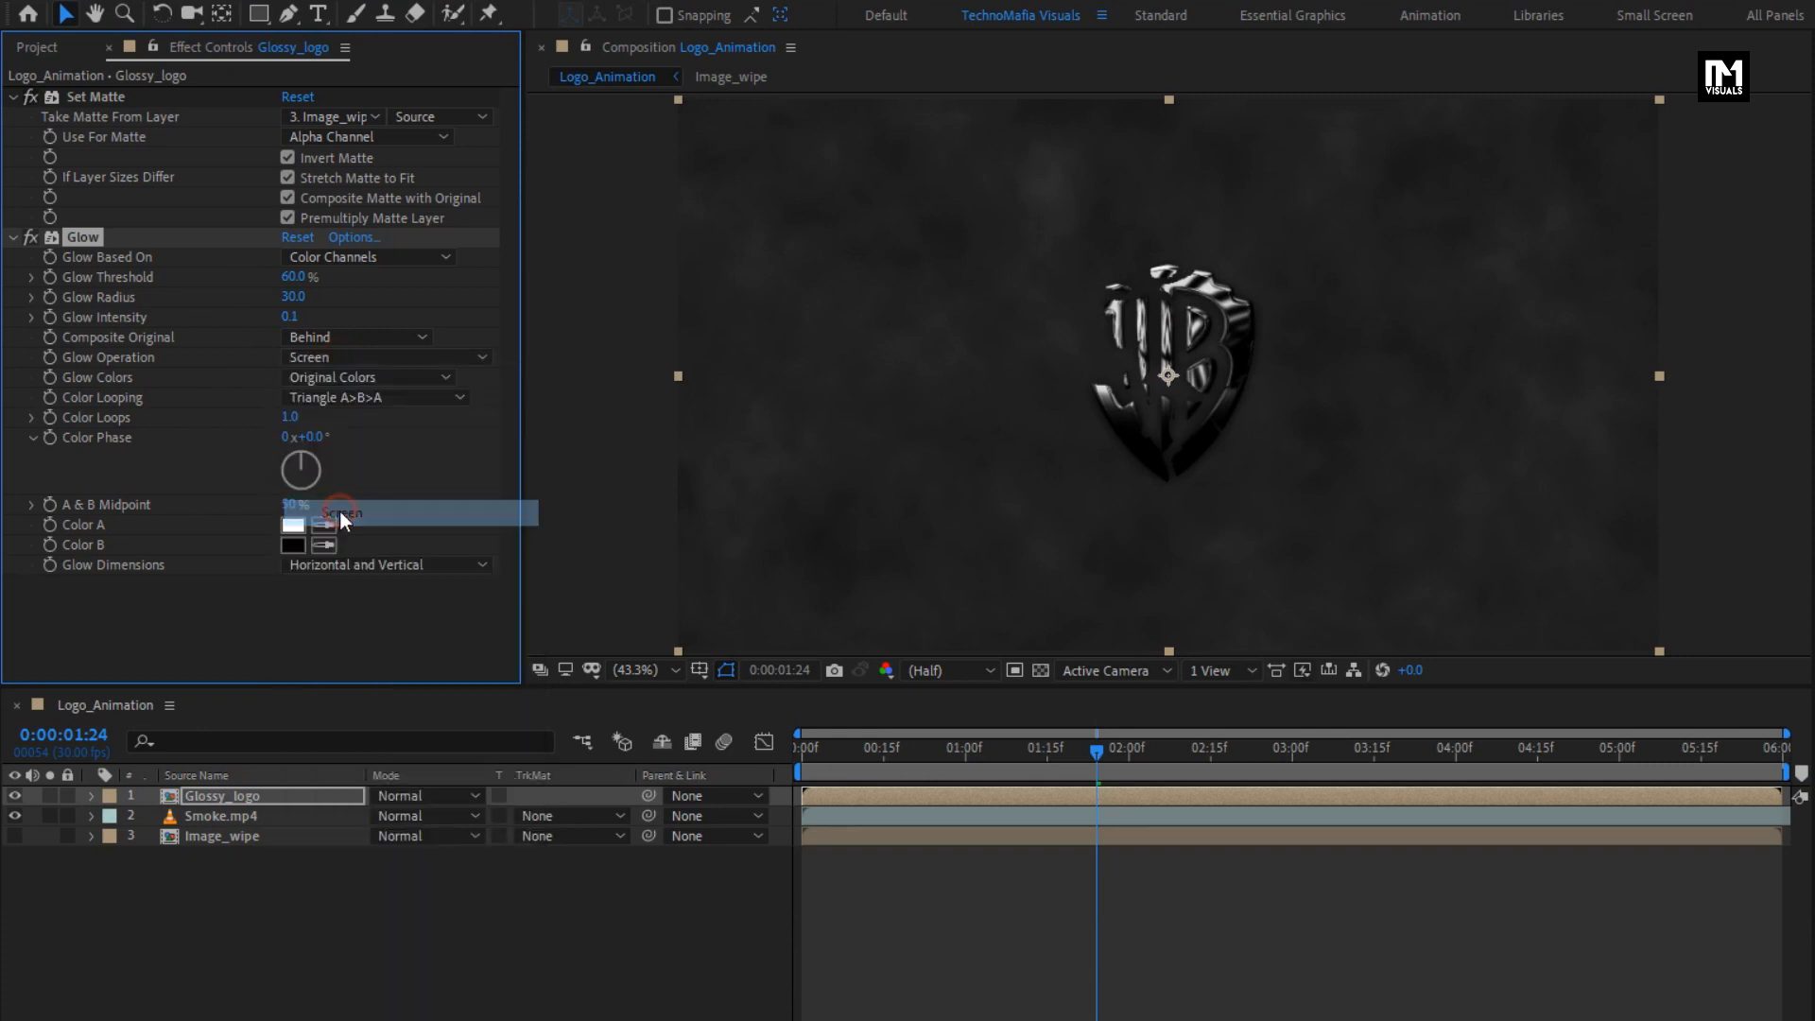
- Duplicate the Glow effect on the Glossy_logo layer and set the copy's glow radius to 120
key(ctrl+d)
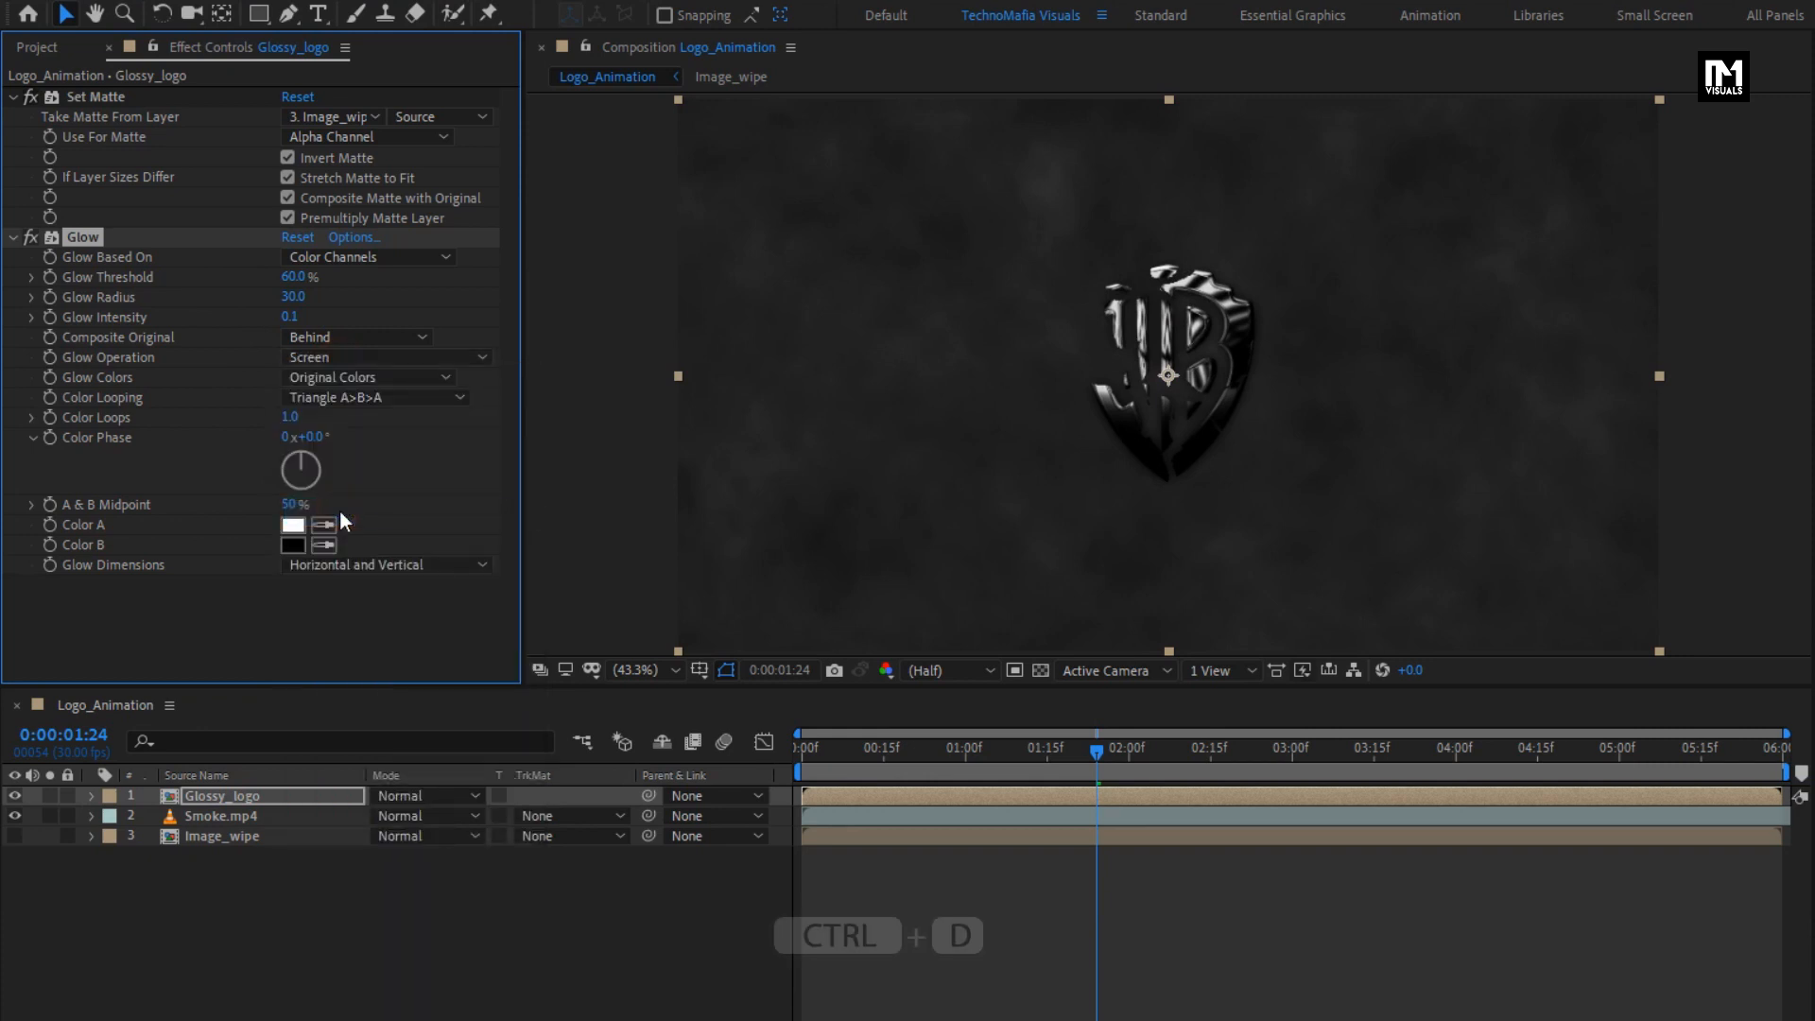
click(13, 237)
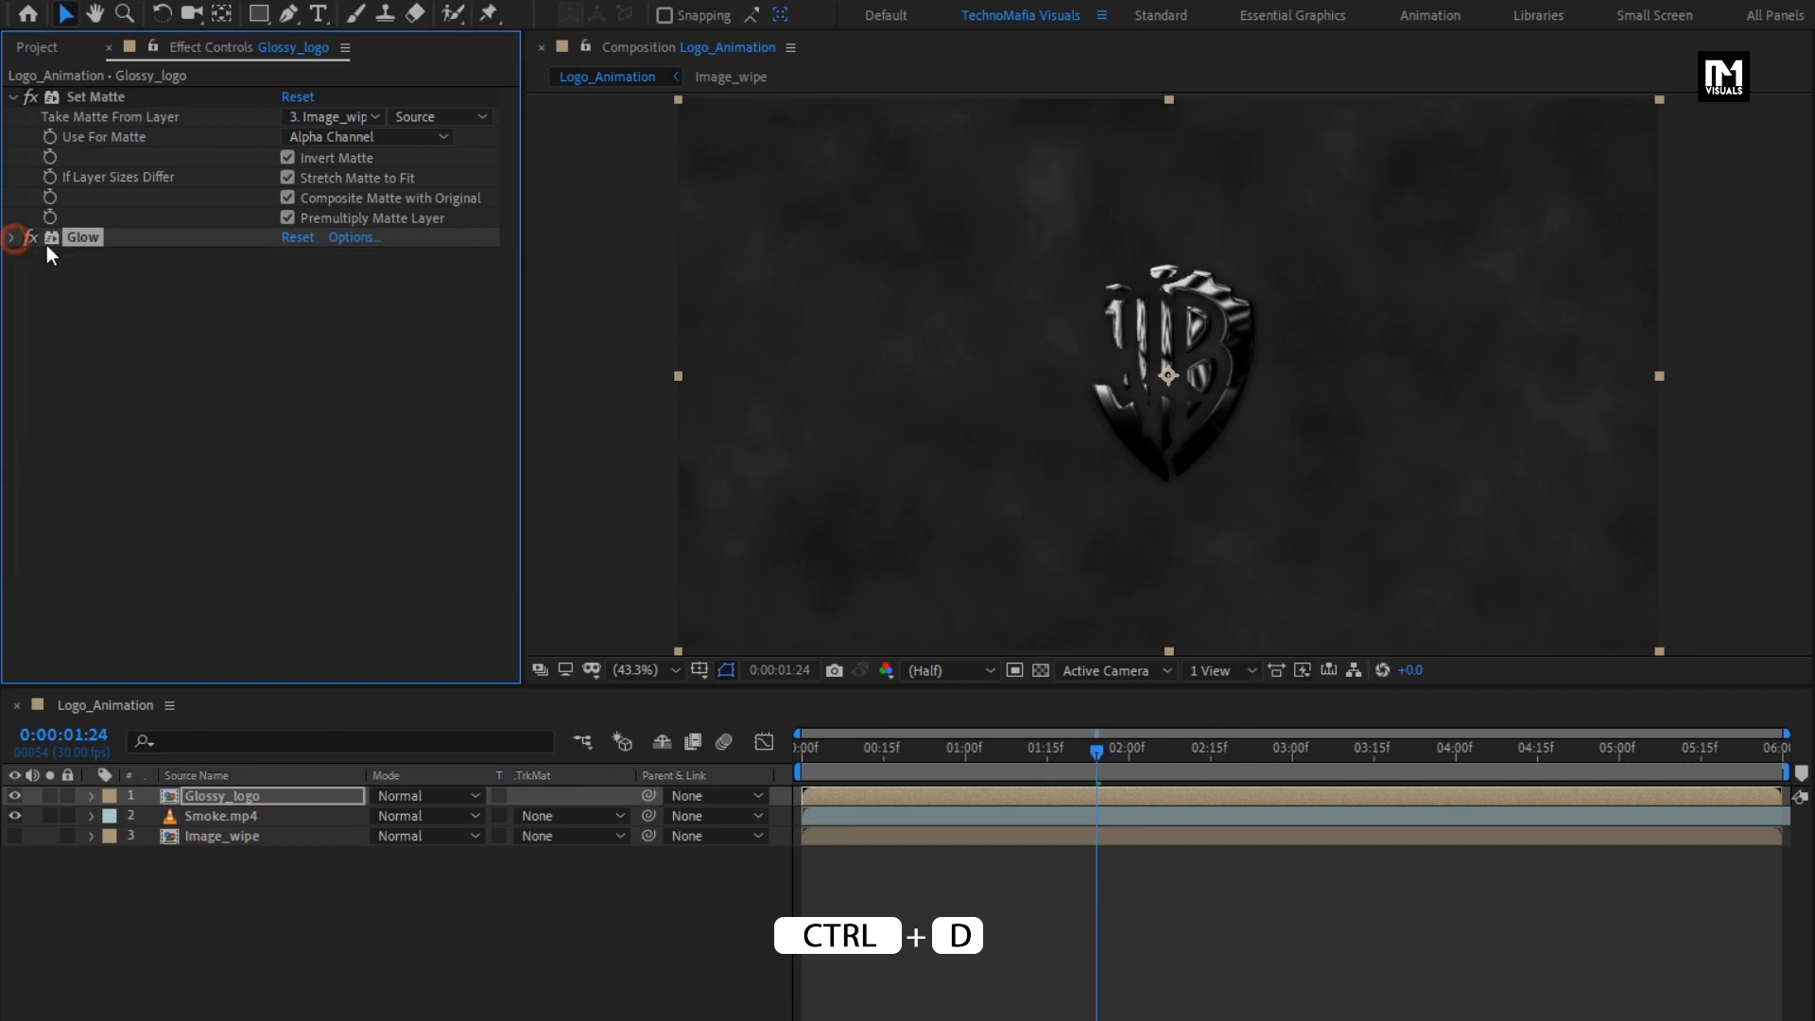
key(ctrl+d)
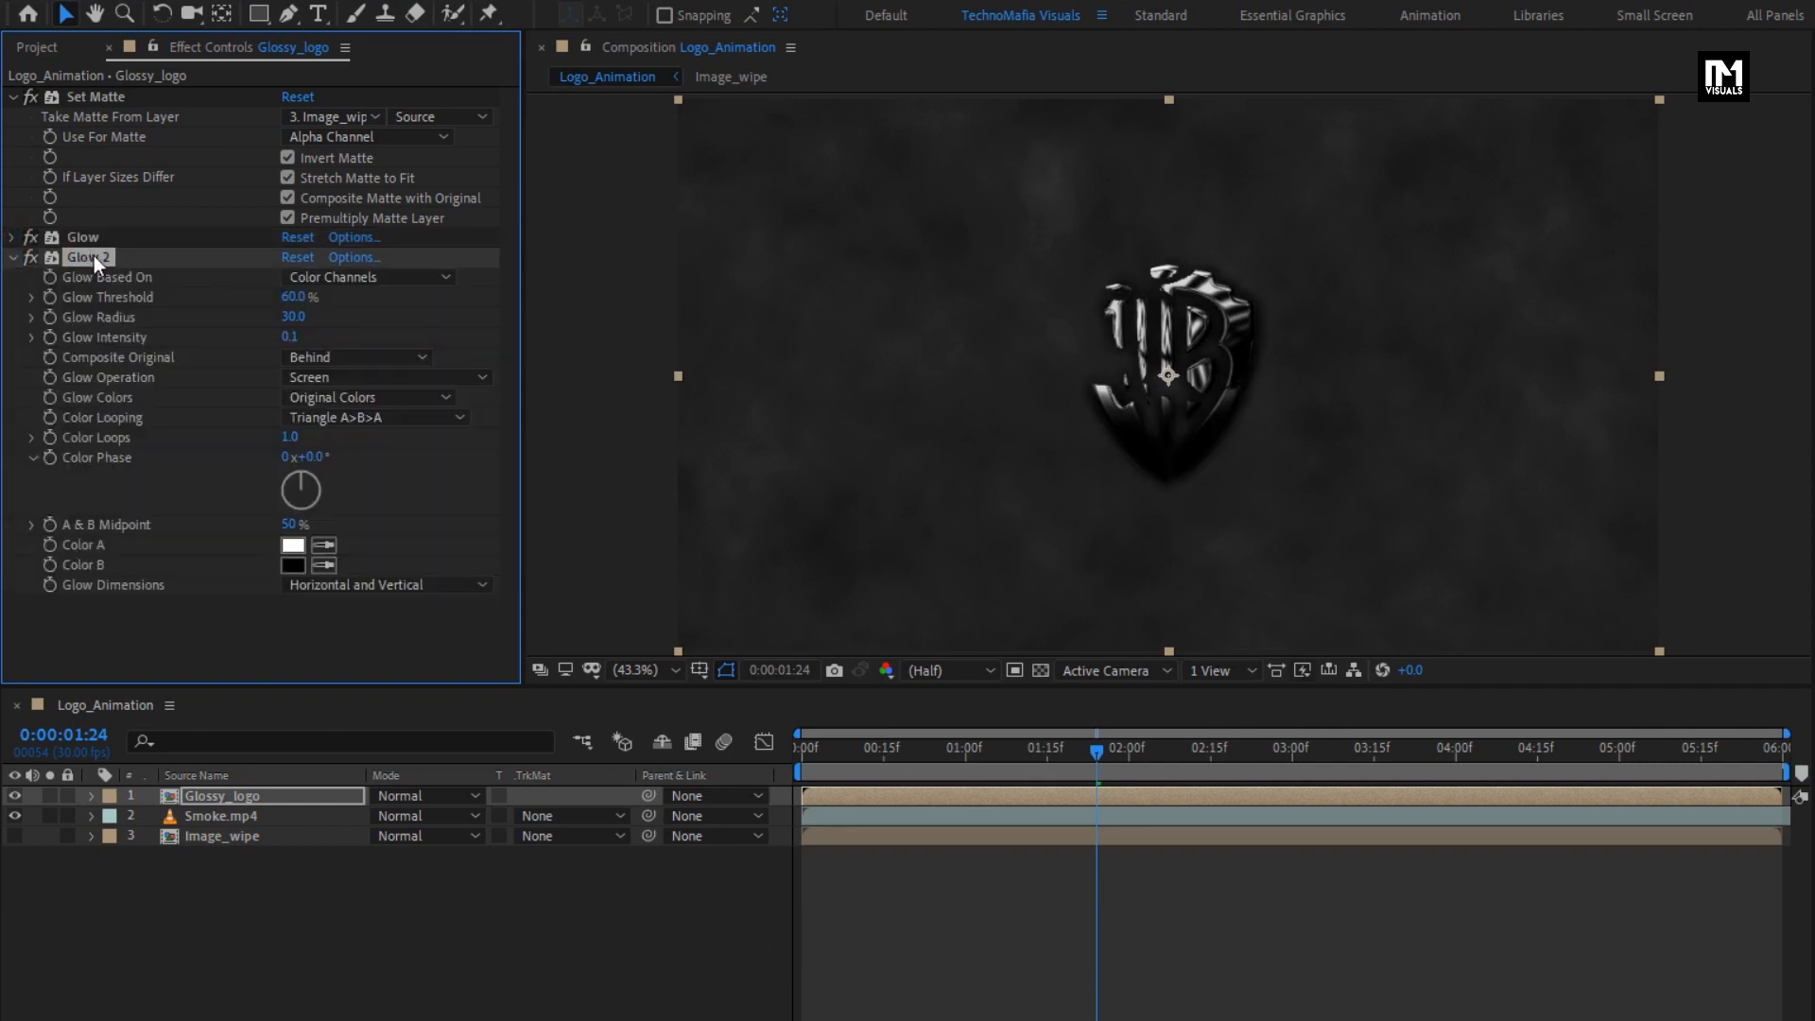
click(293, 319)
text(120)
key(ctrl+d)
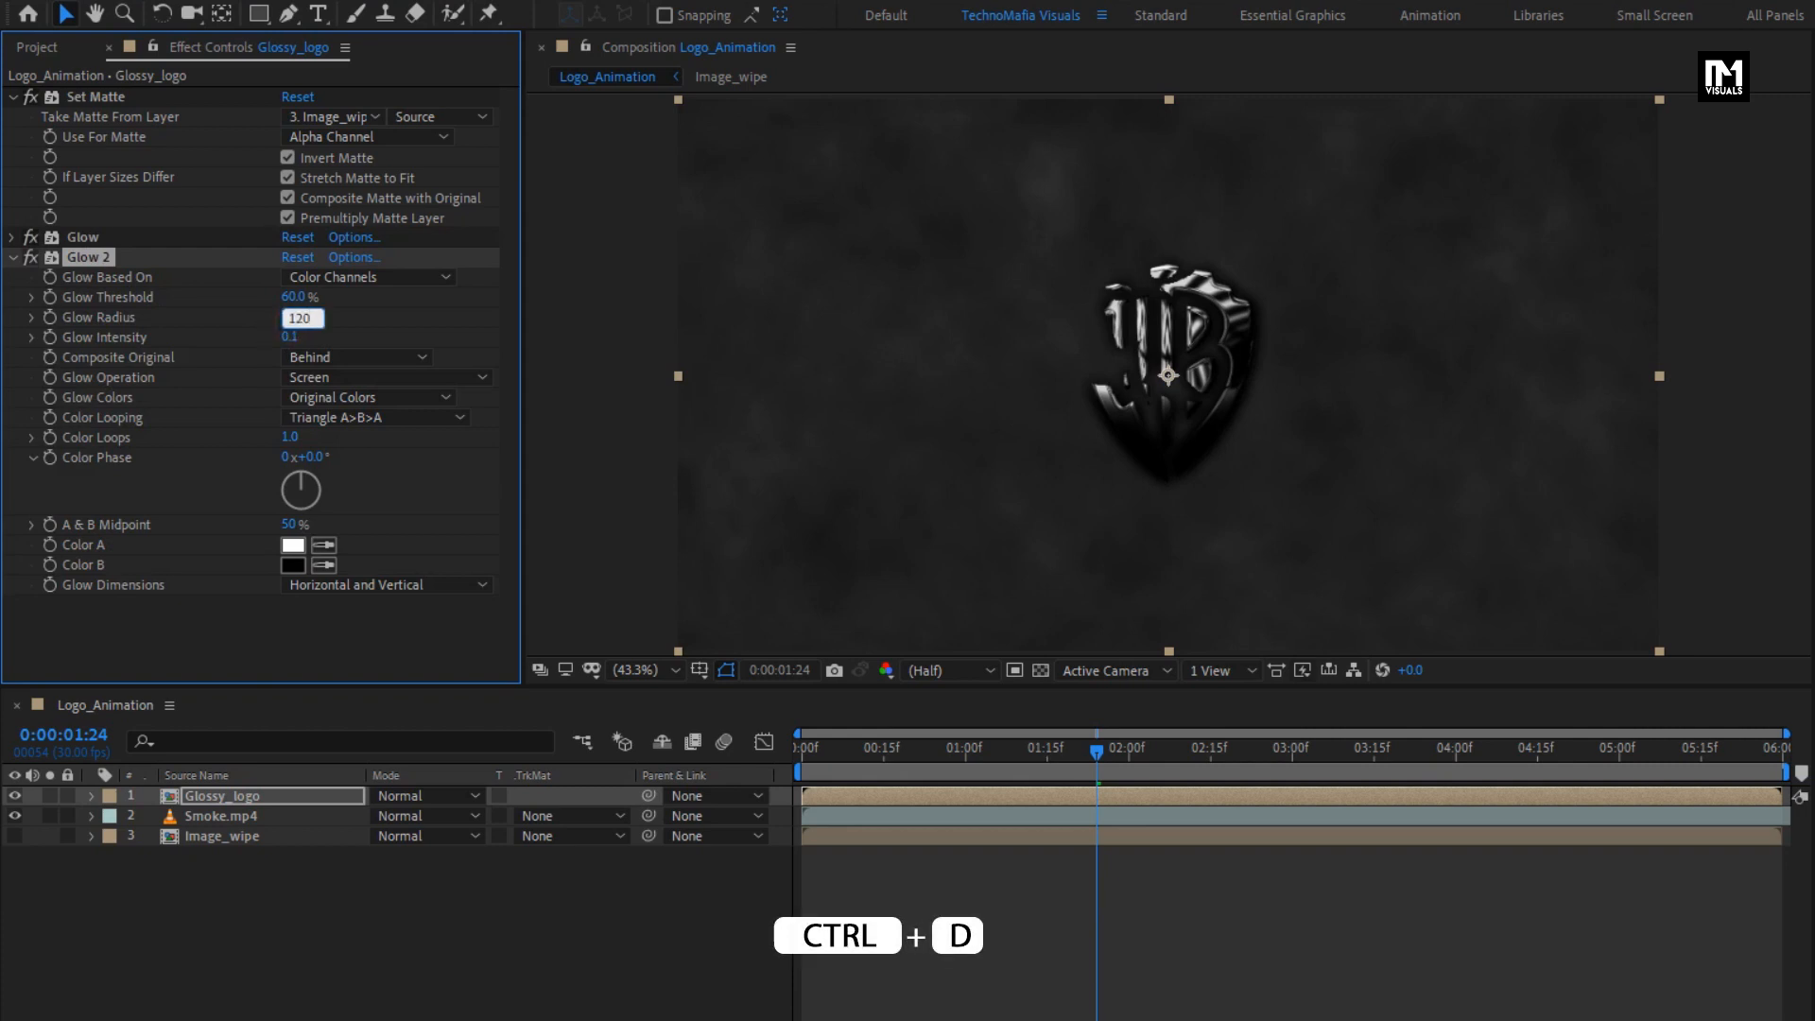
key(Return)
click(12, 258)
- Duplicate the second Glow effect and set the new copy's glow radius to 300
key(ctrl+d)
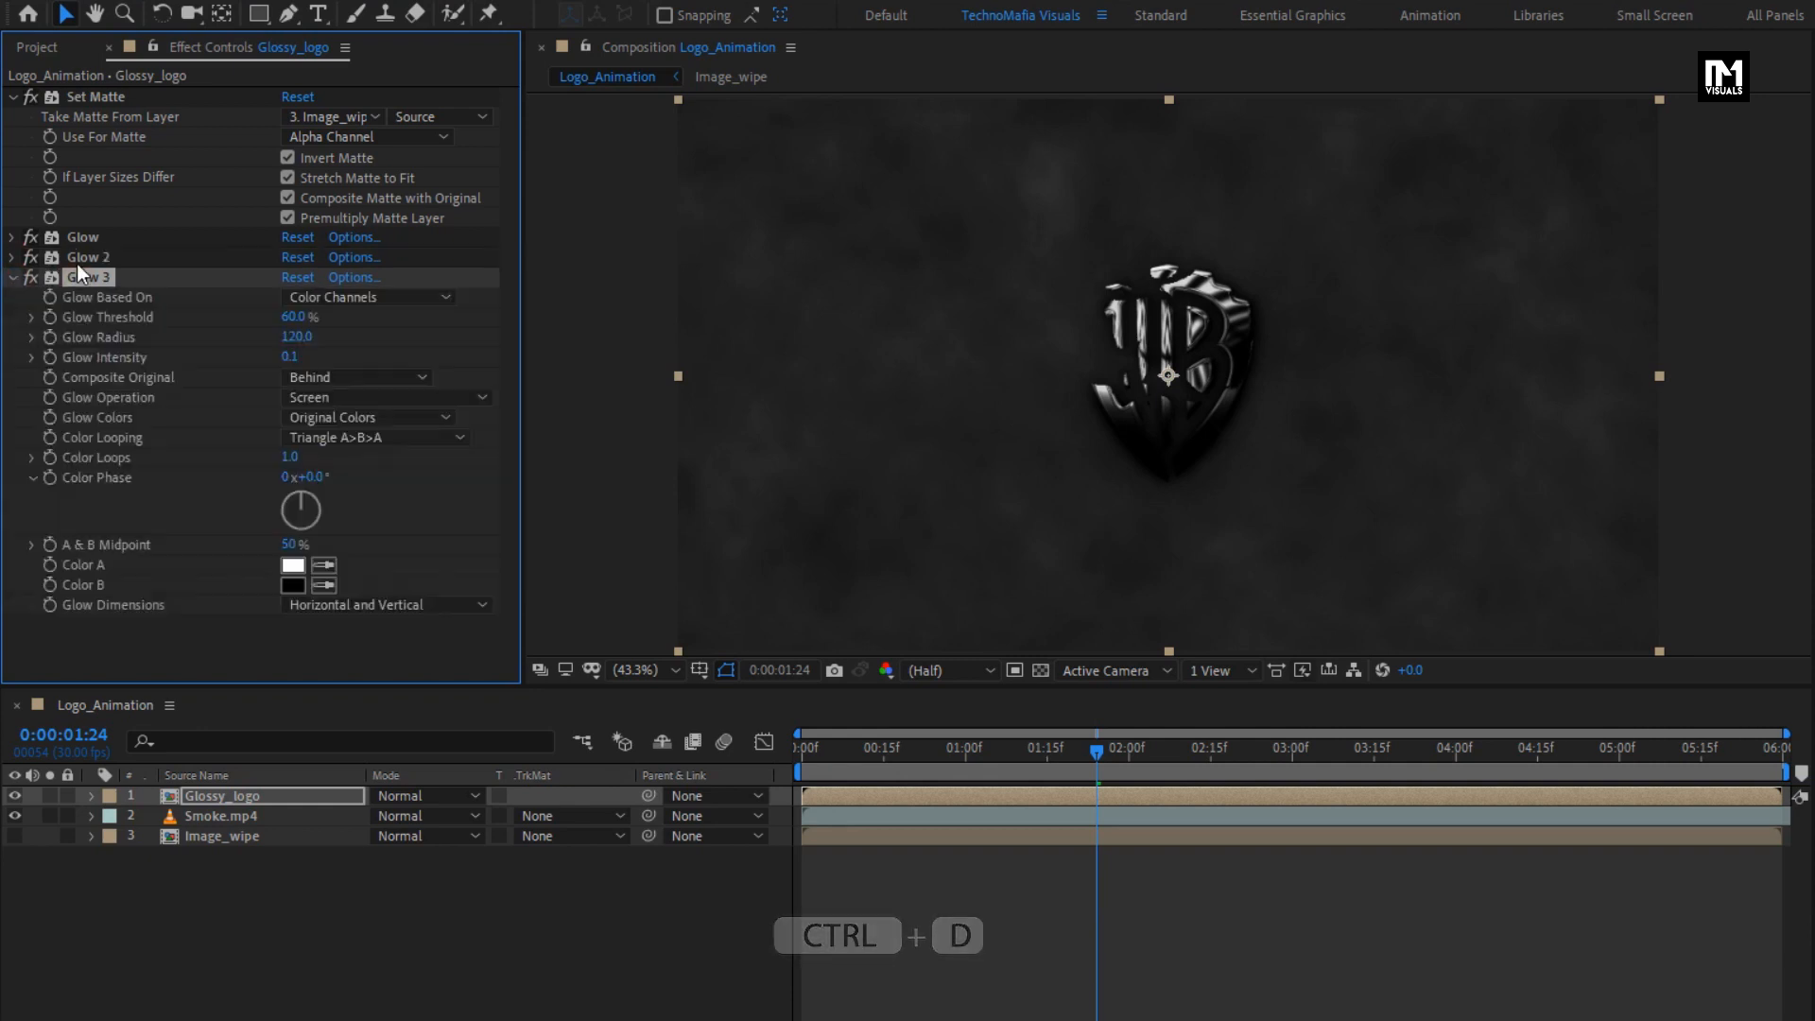
click(299, 337)
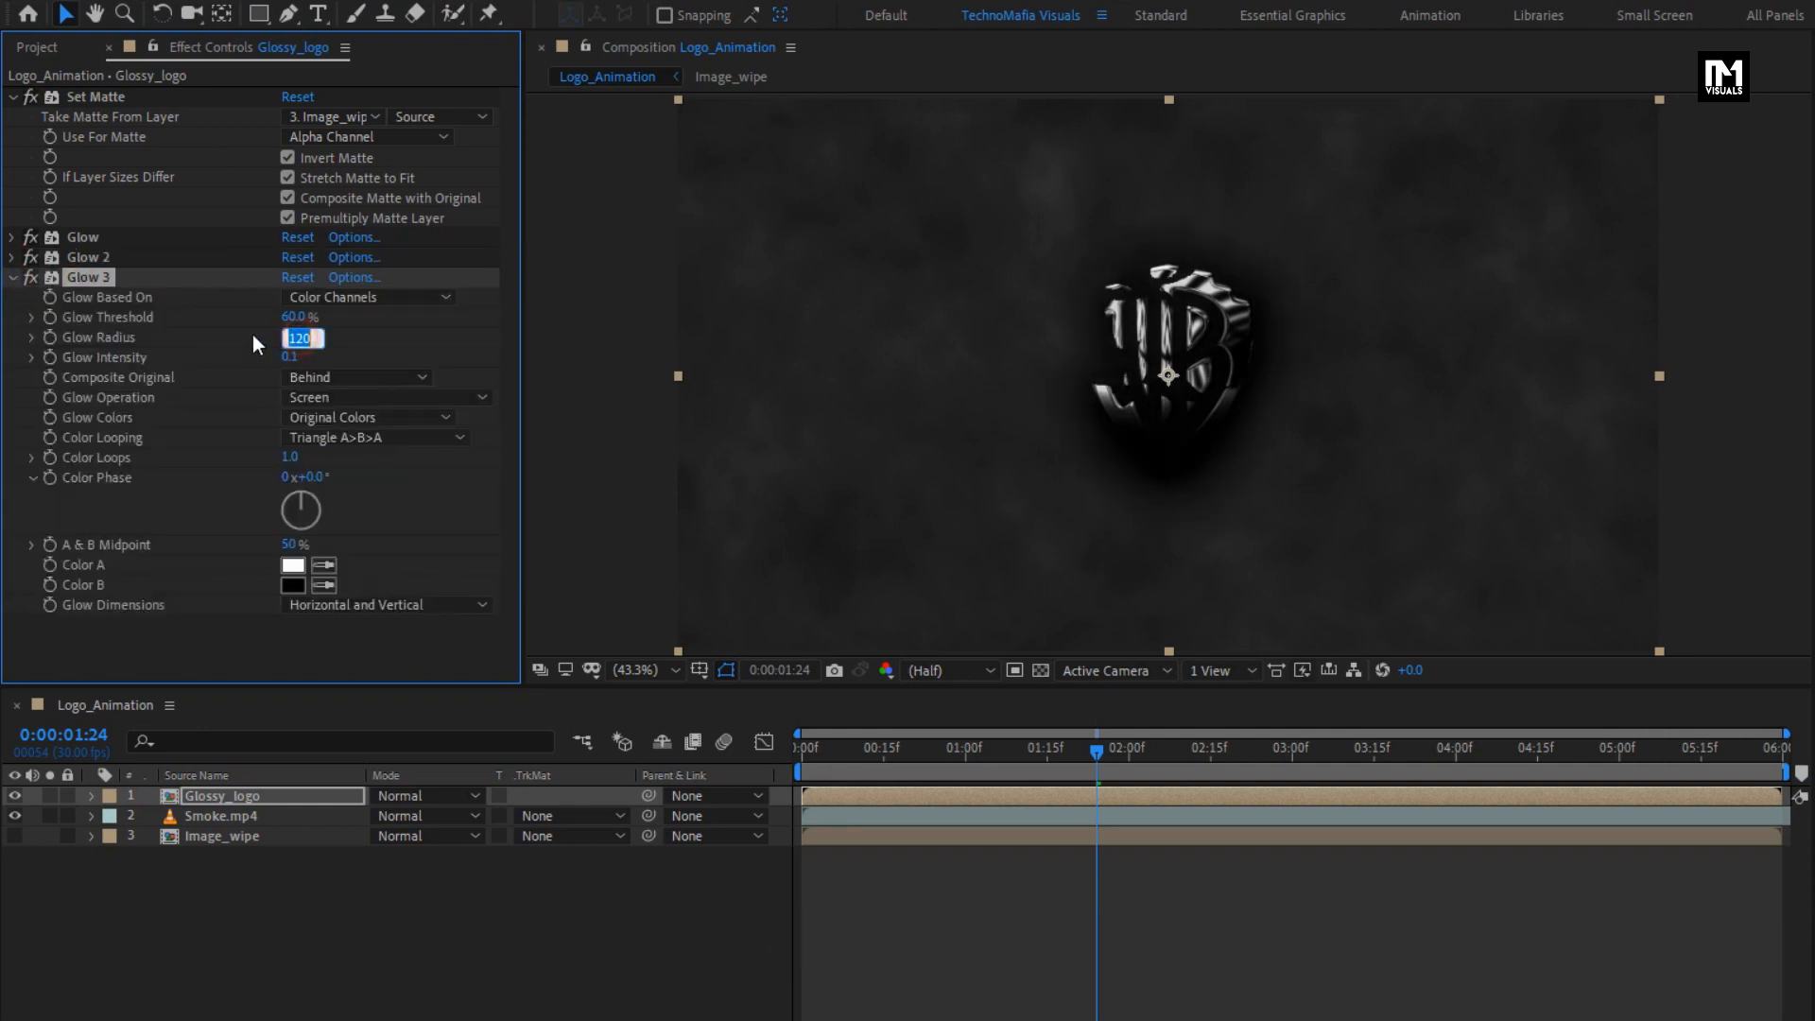
text(300)
key(Return)
click(13, 279)
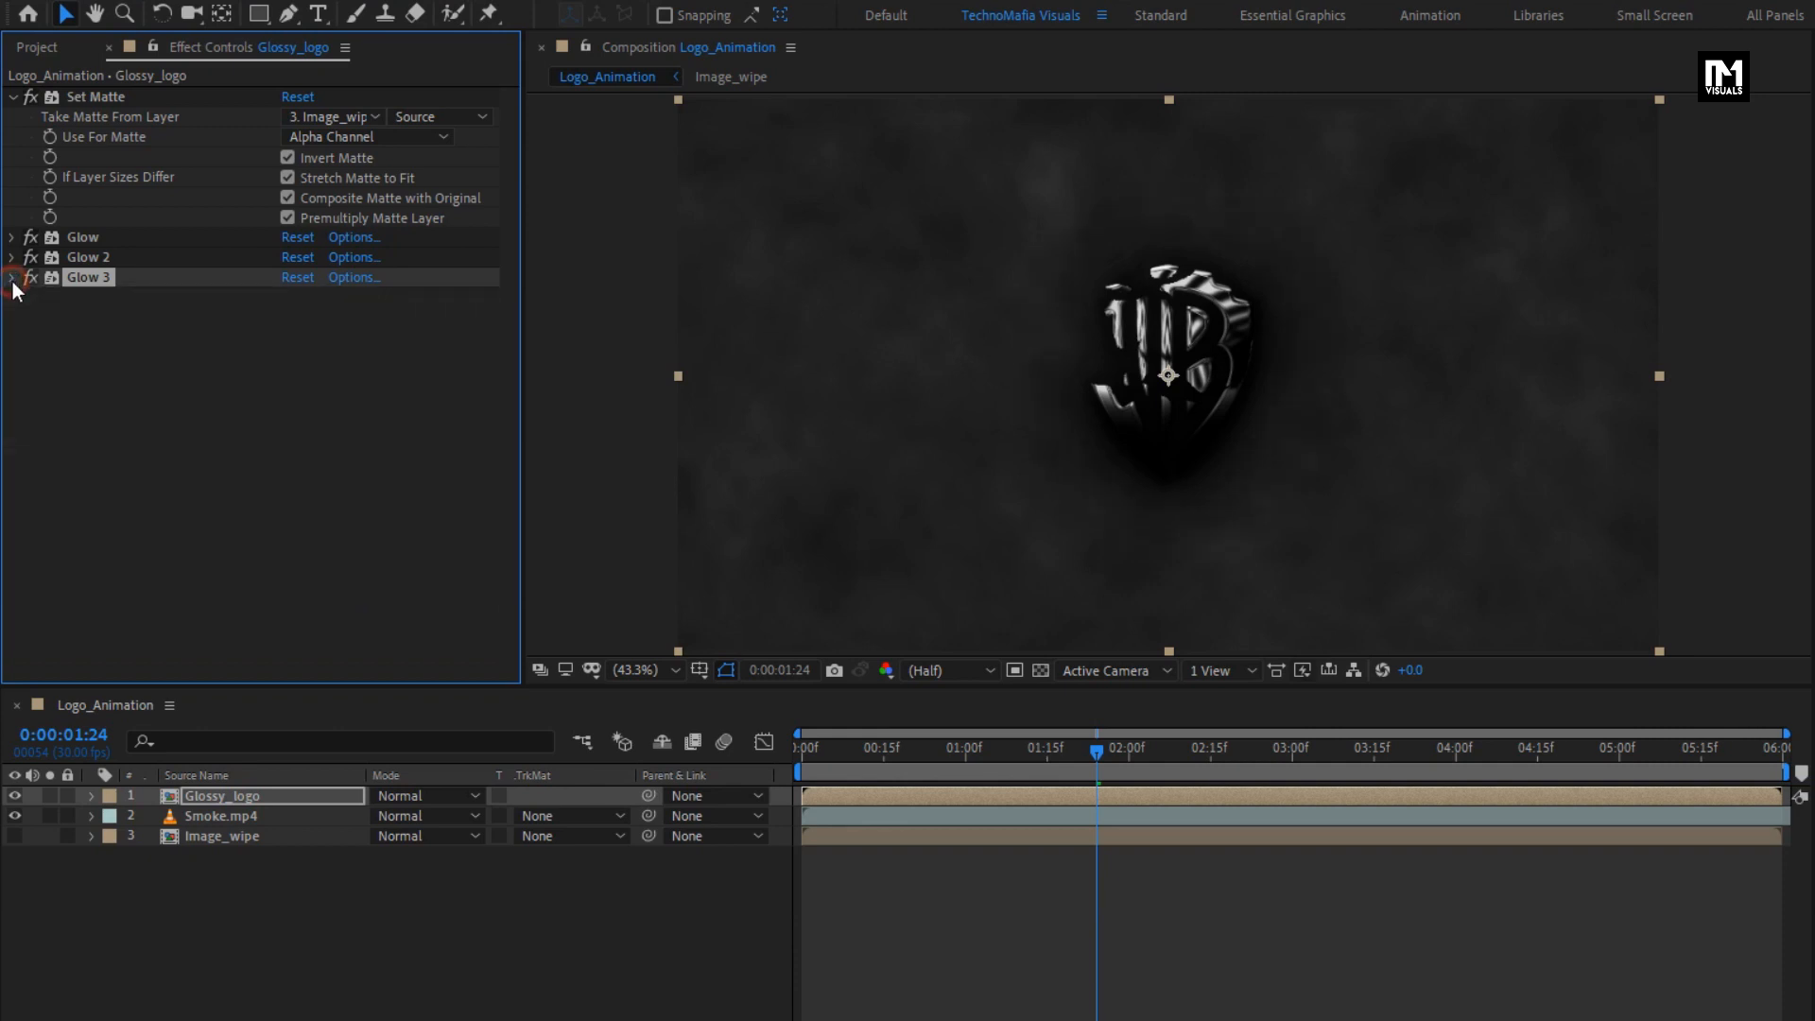
- Duplicate the Glossy_logo layer and collapse the settings of all effects on the copy
click(216, 801)
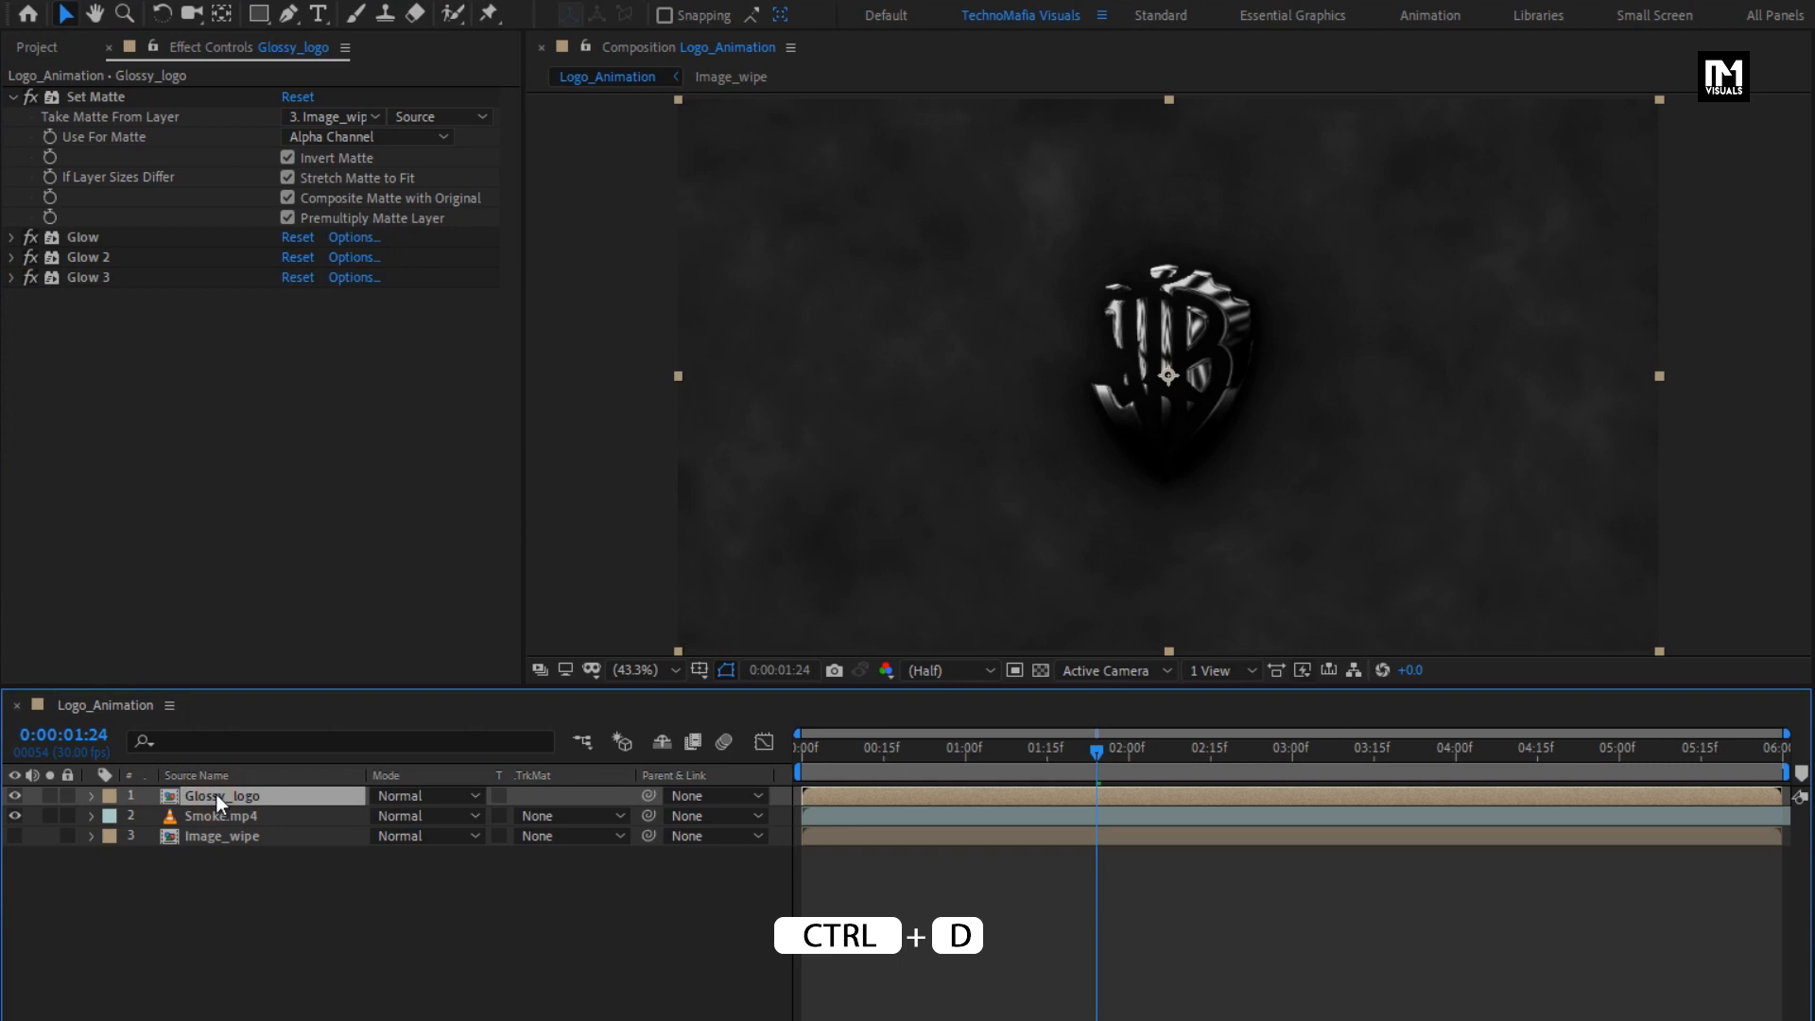
key(ctrl+d)
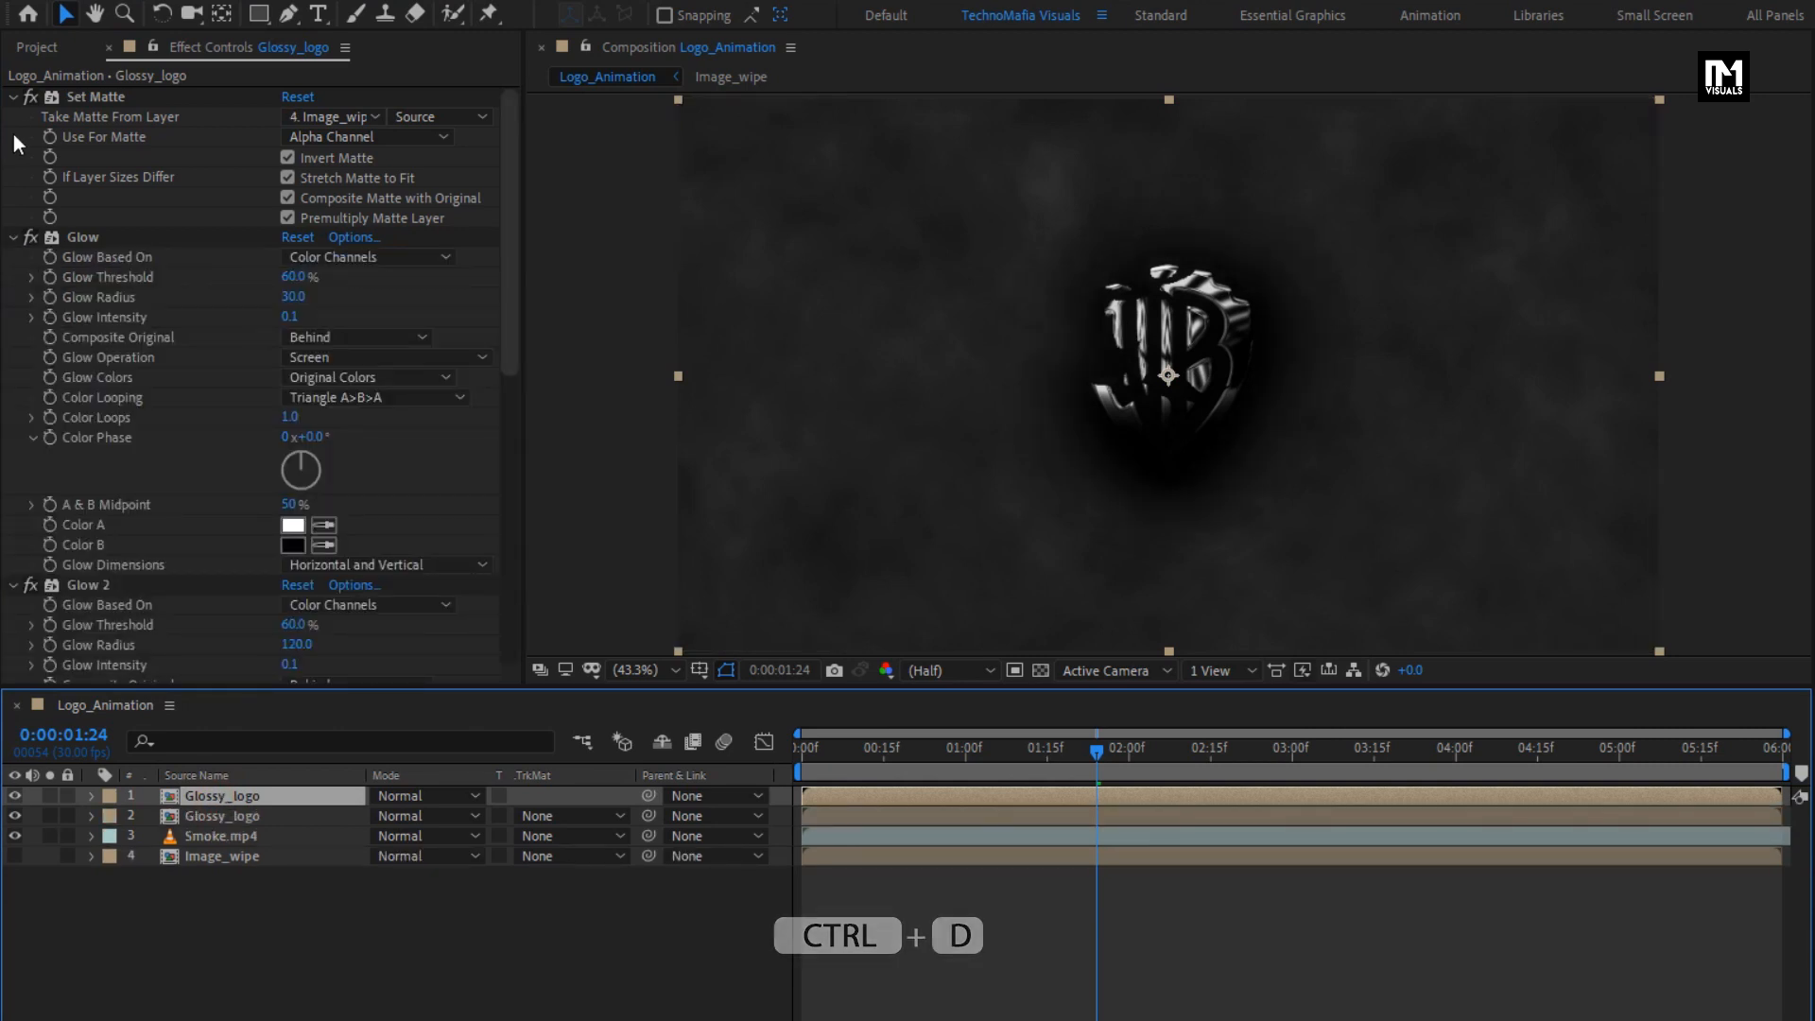
click(13, 97)
click(14, 117)
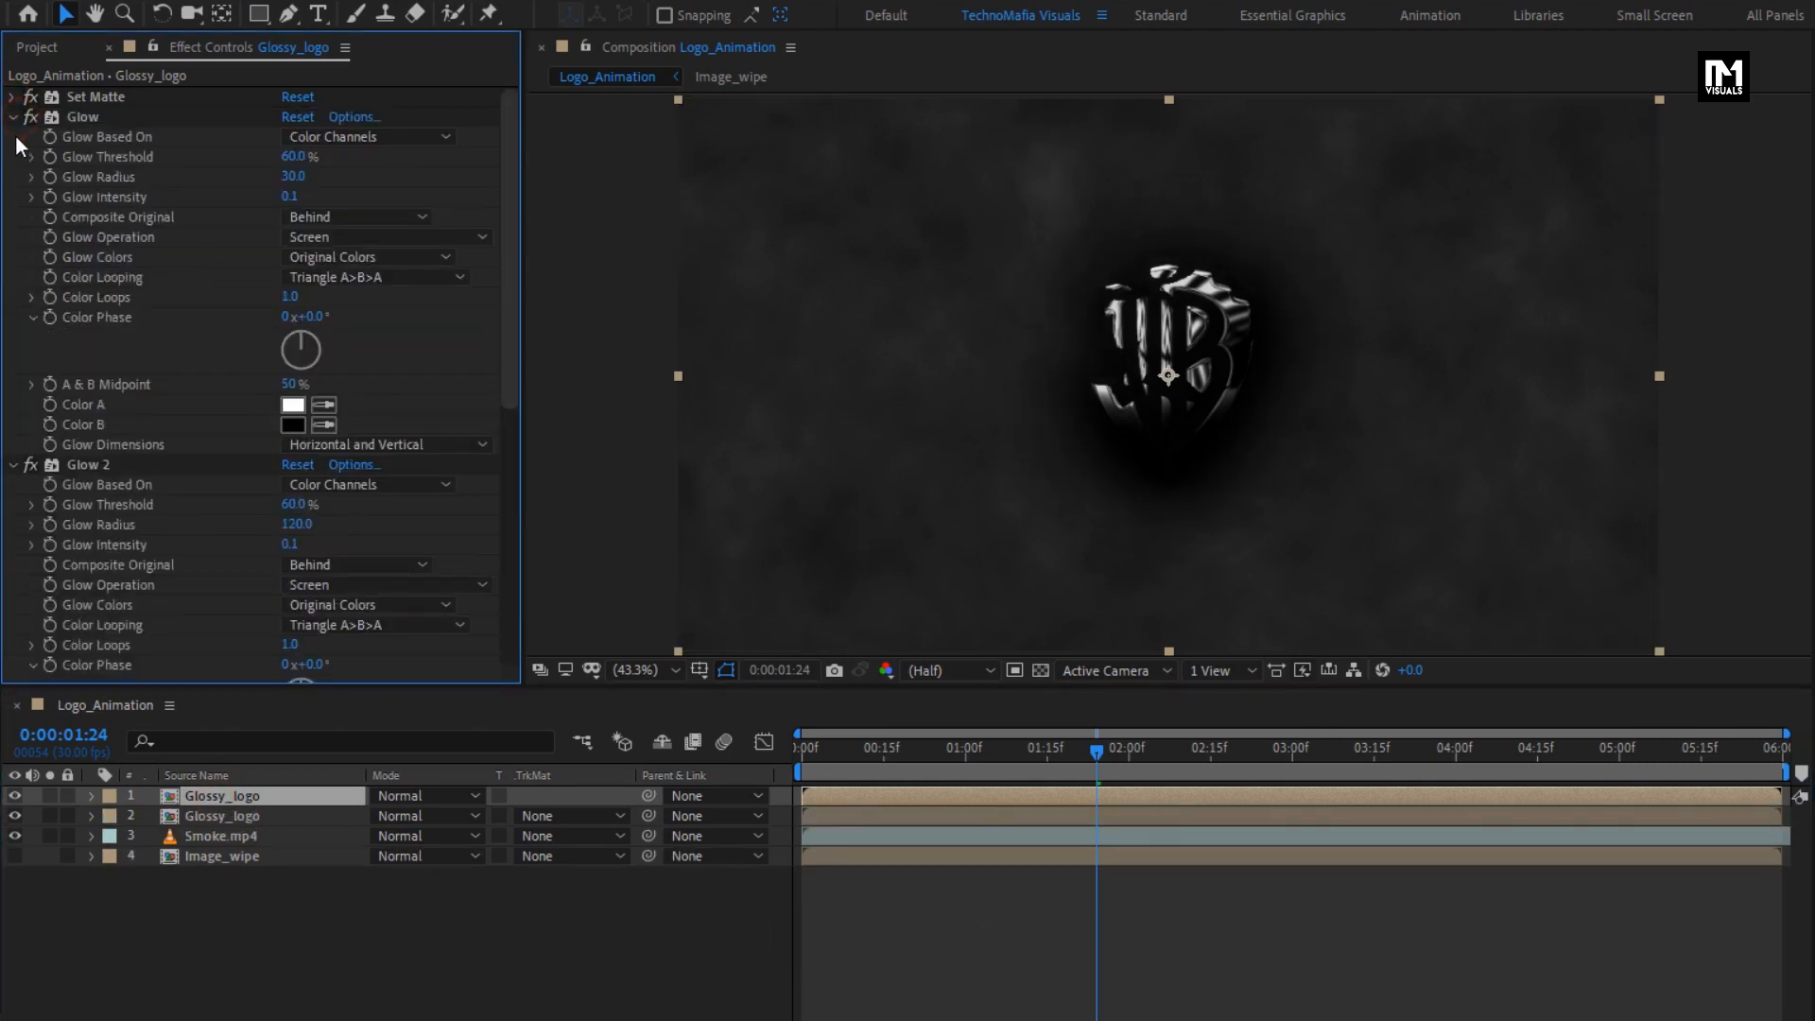
click(14, 136)
click(12, 157)
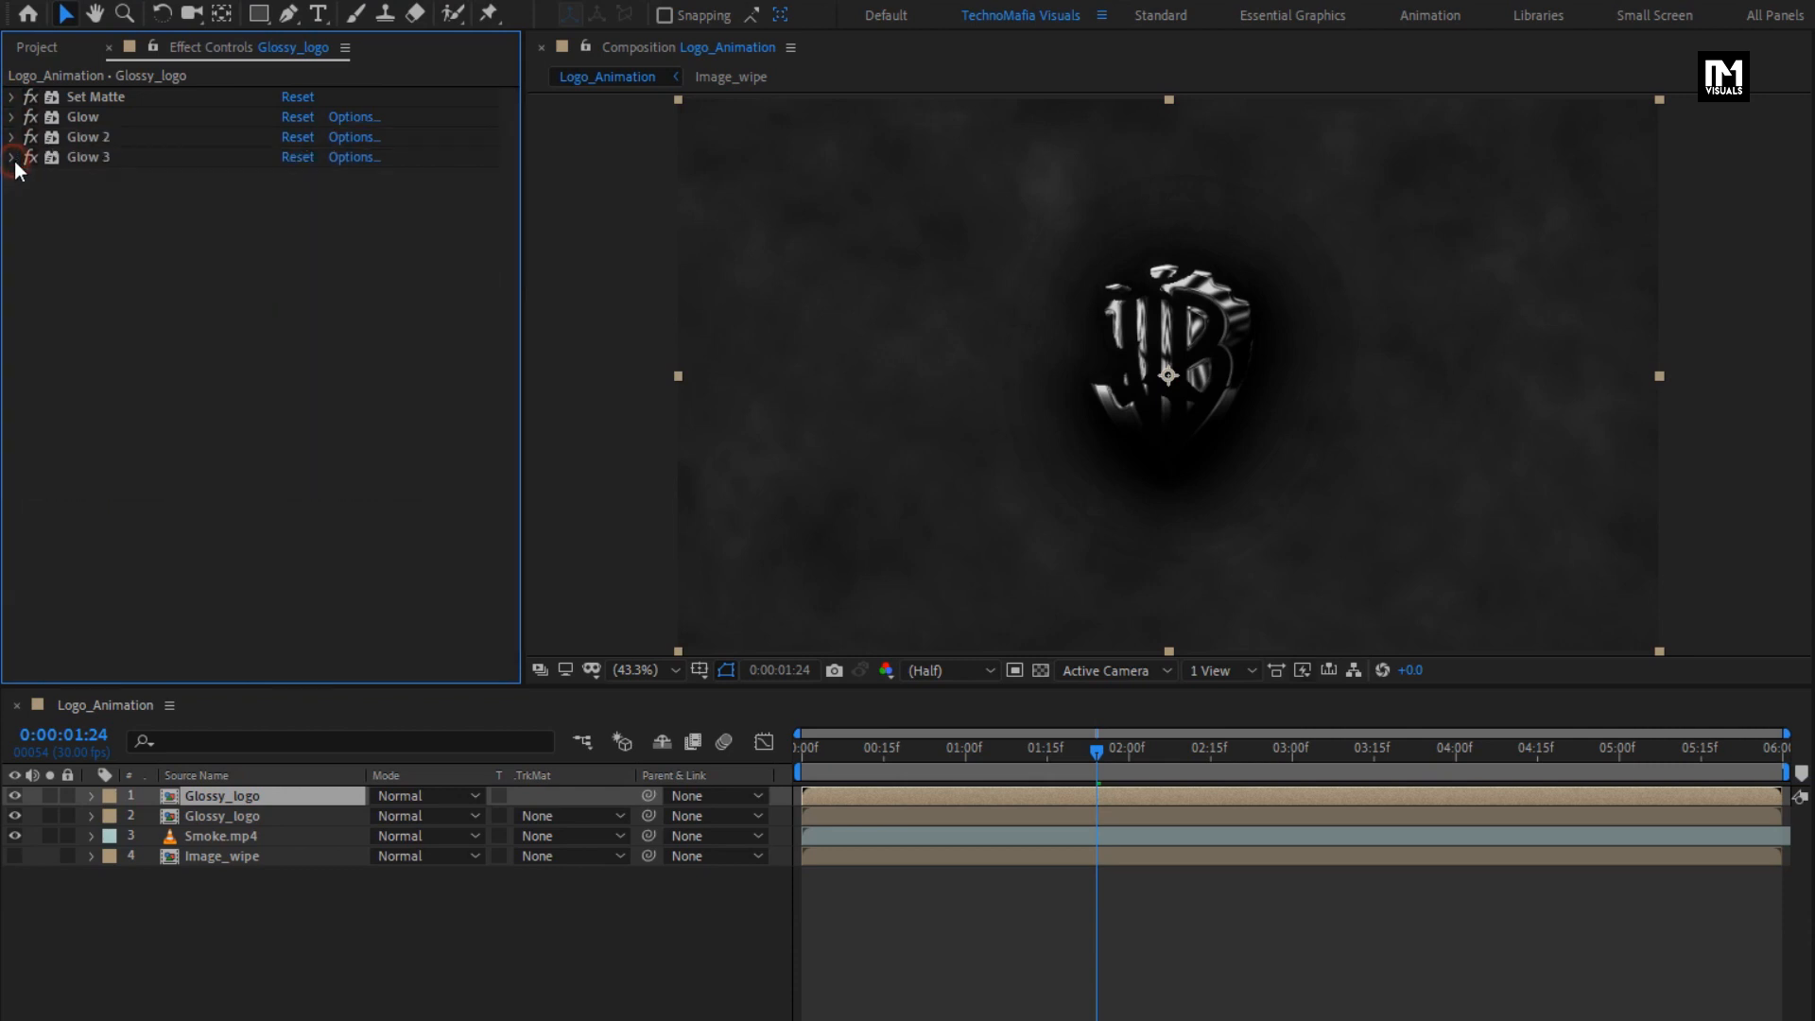
- Apply Unsharp Mask with an amount of 40 to the upper Glossy_logo layer and move it above Set Matte
drag(1587, 78, 1419, 81)
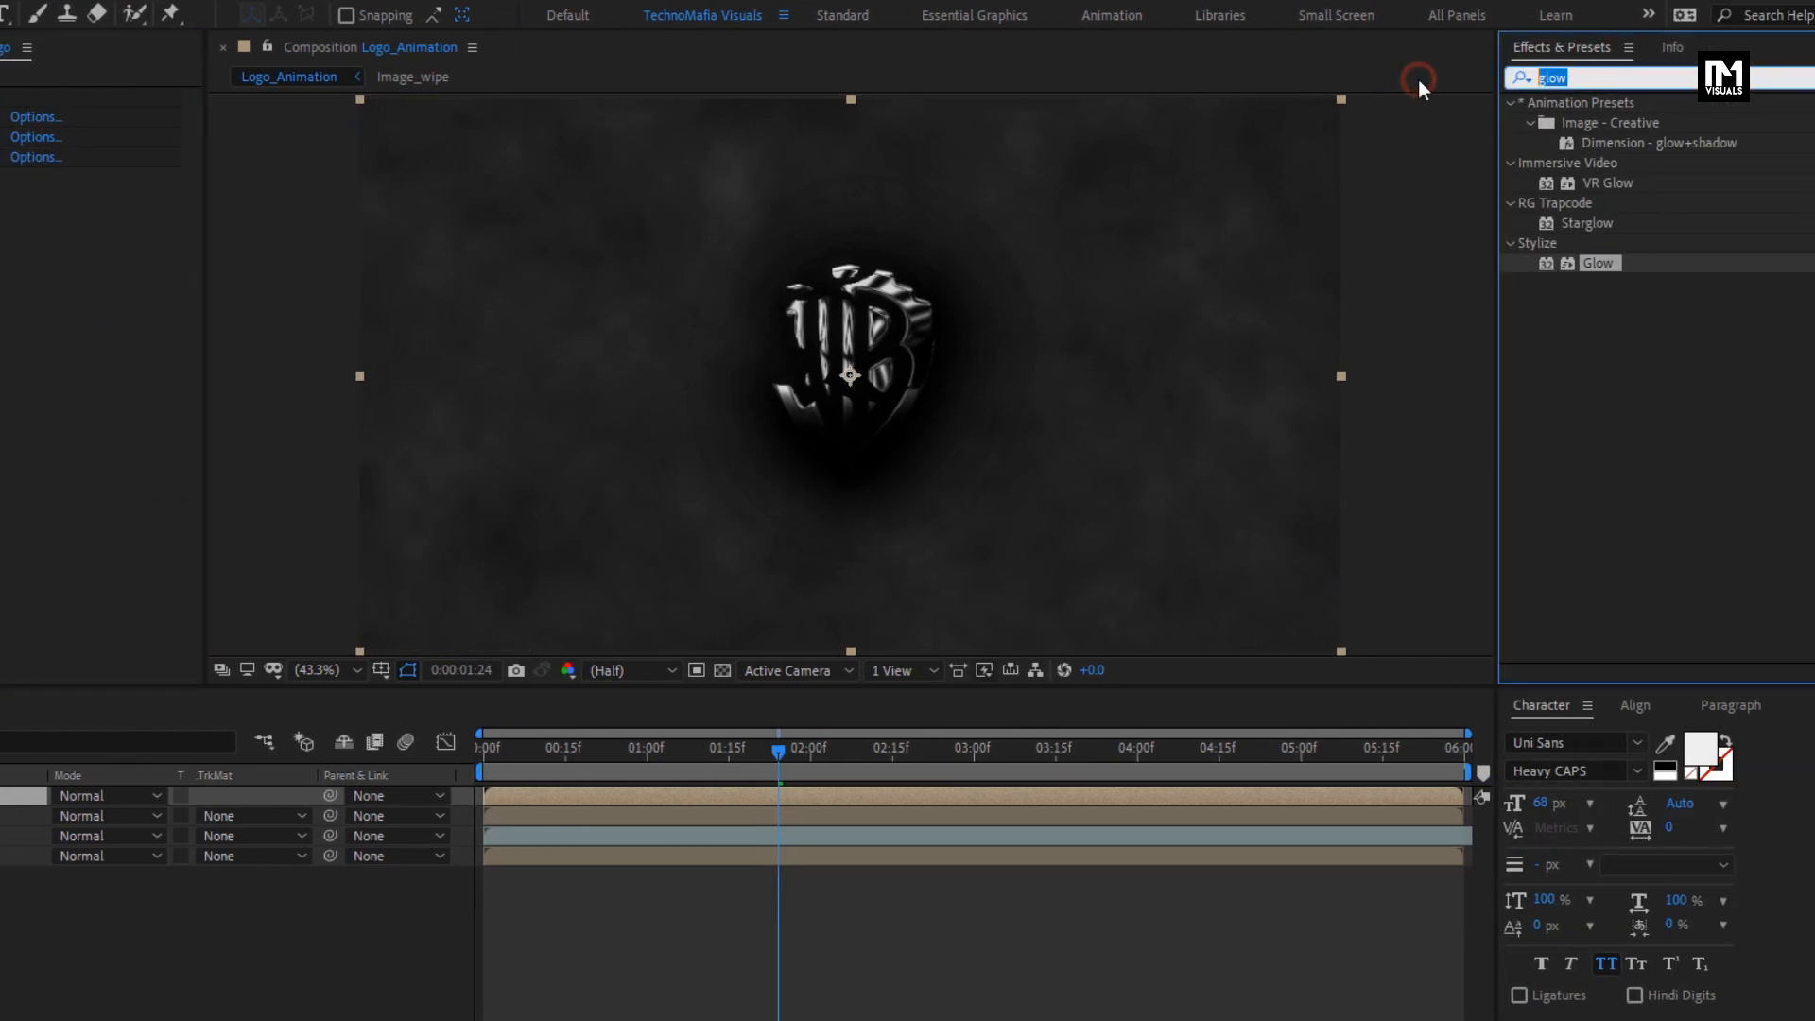
text(unsha)
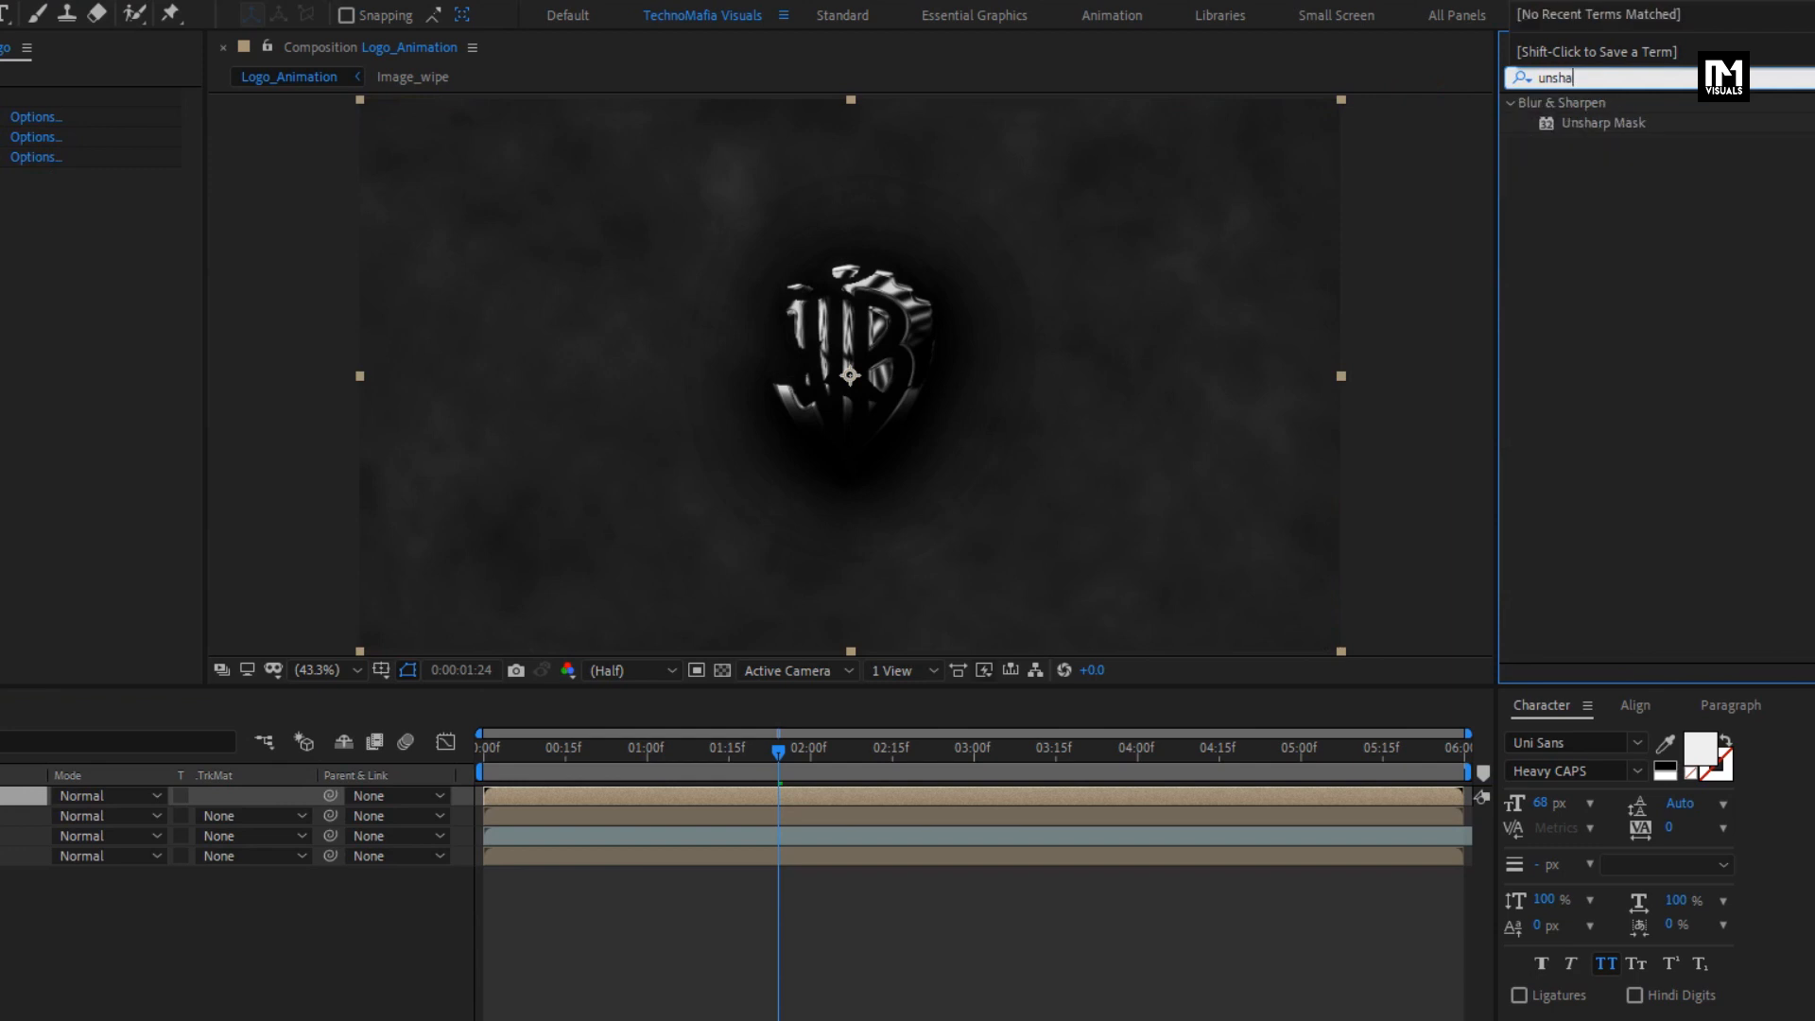
double_click(1608, 123)
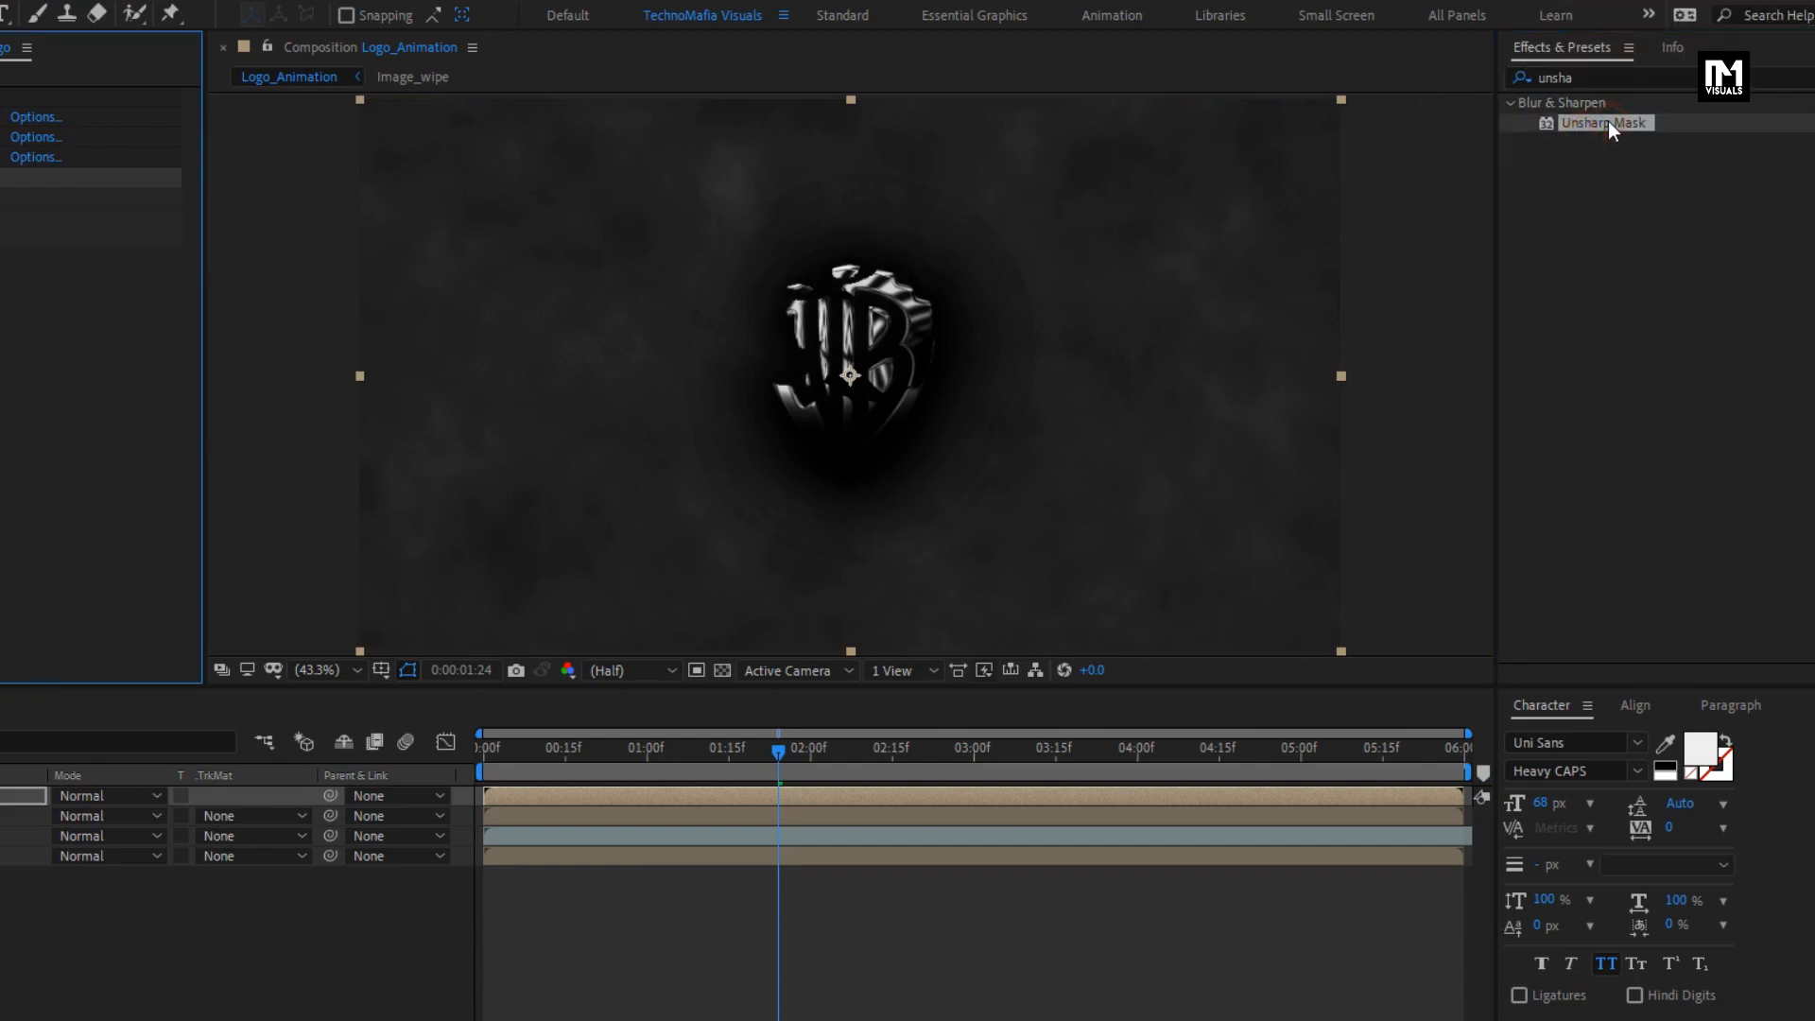
click(293, 198)
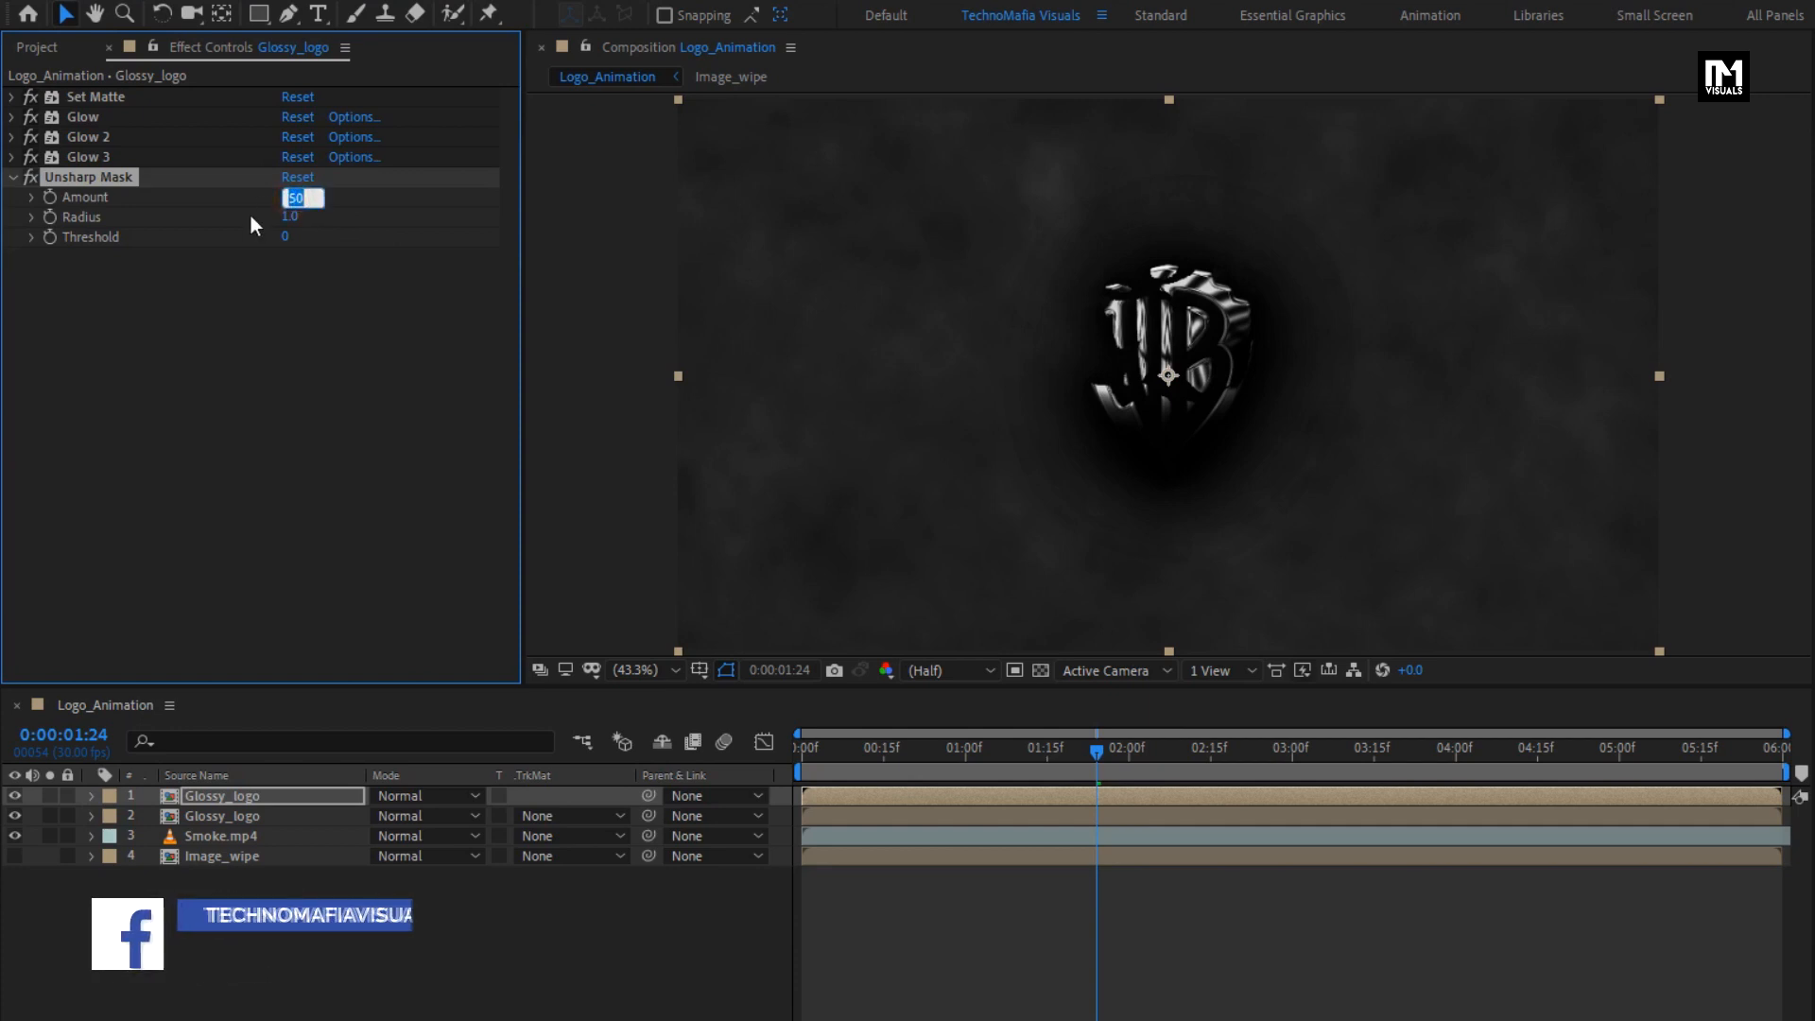
text(40)
key(Return)
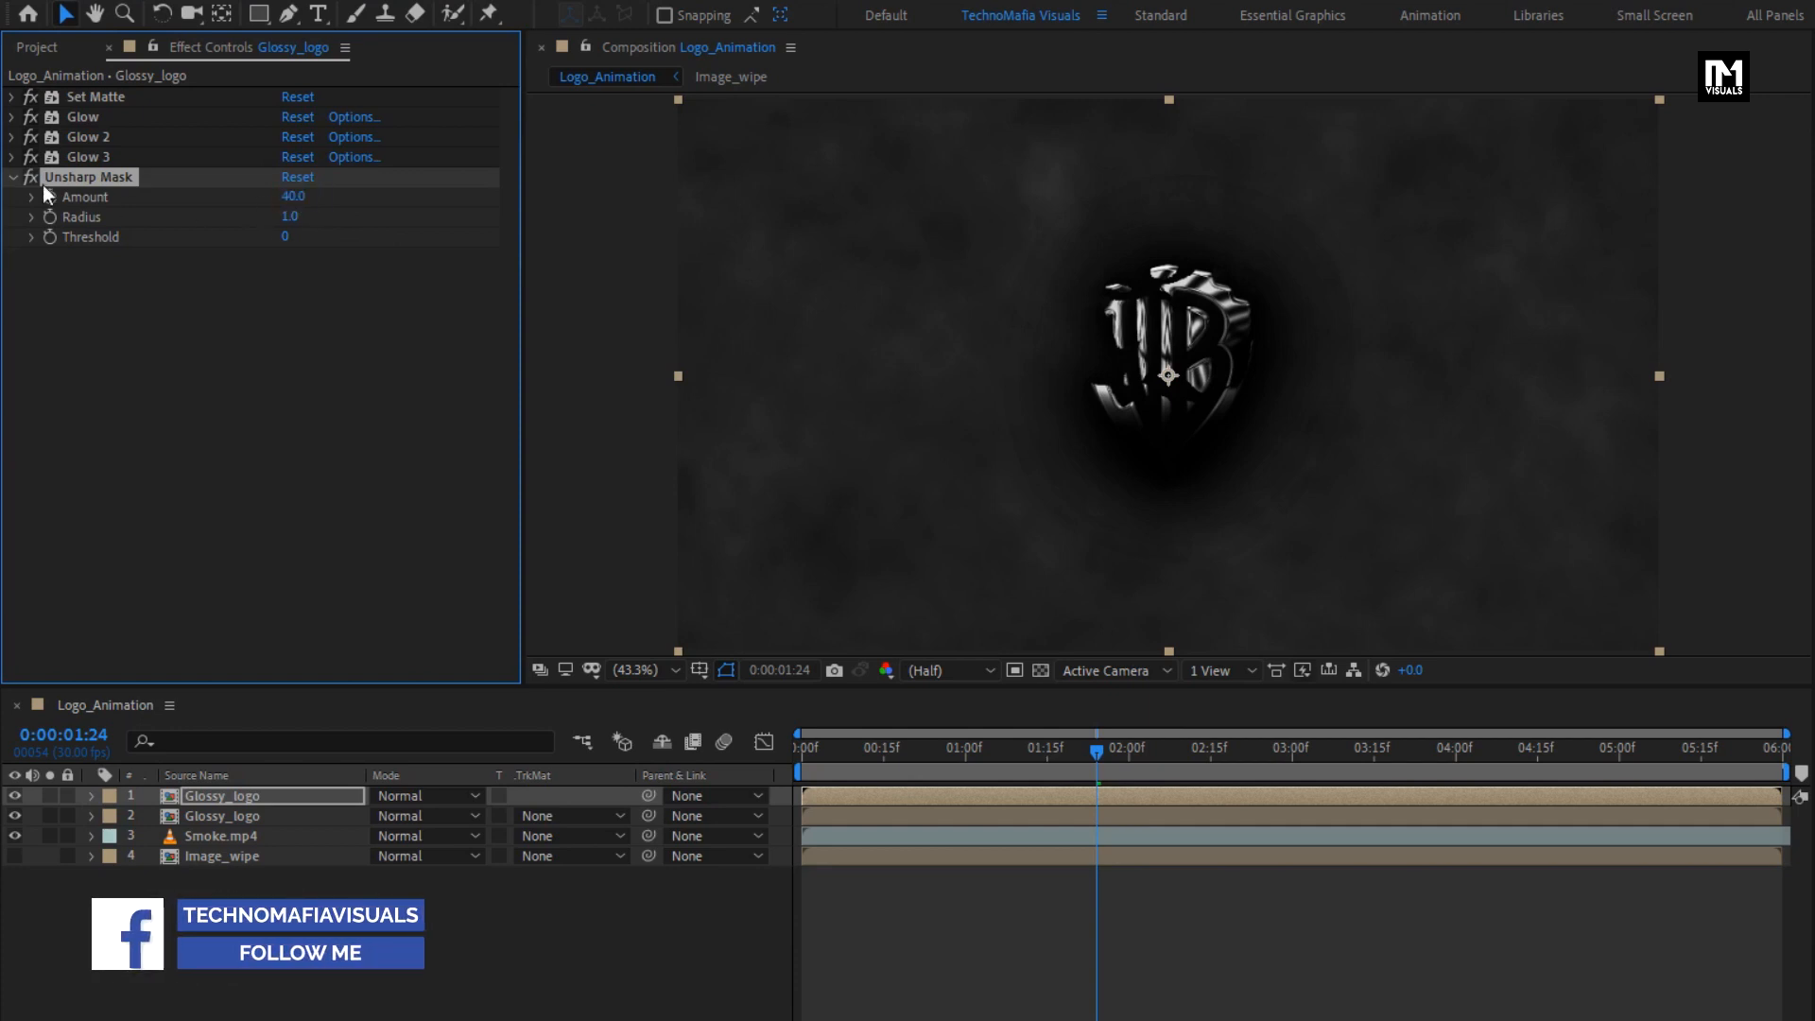
click(13, 178)
drag(72, 183, 85, 93)
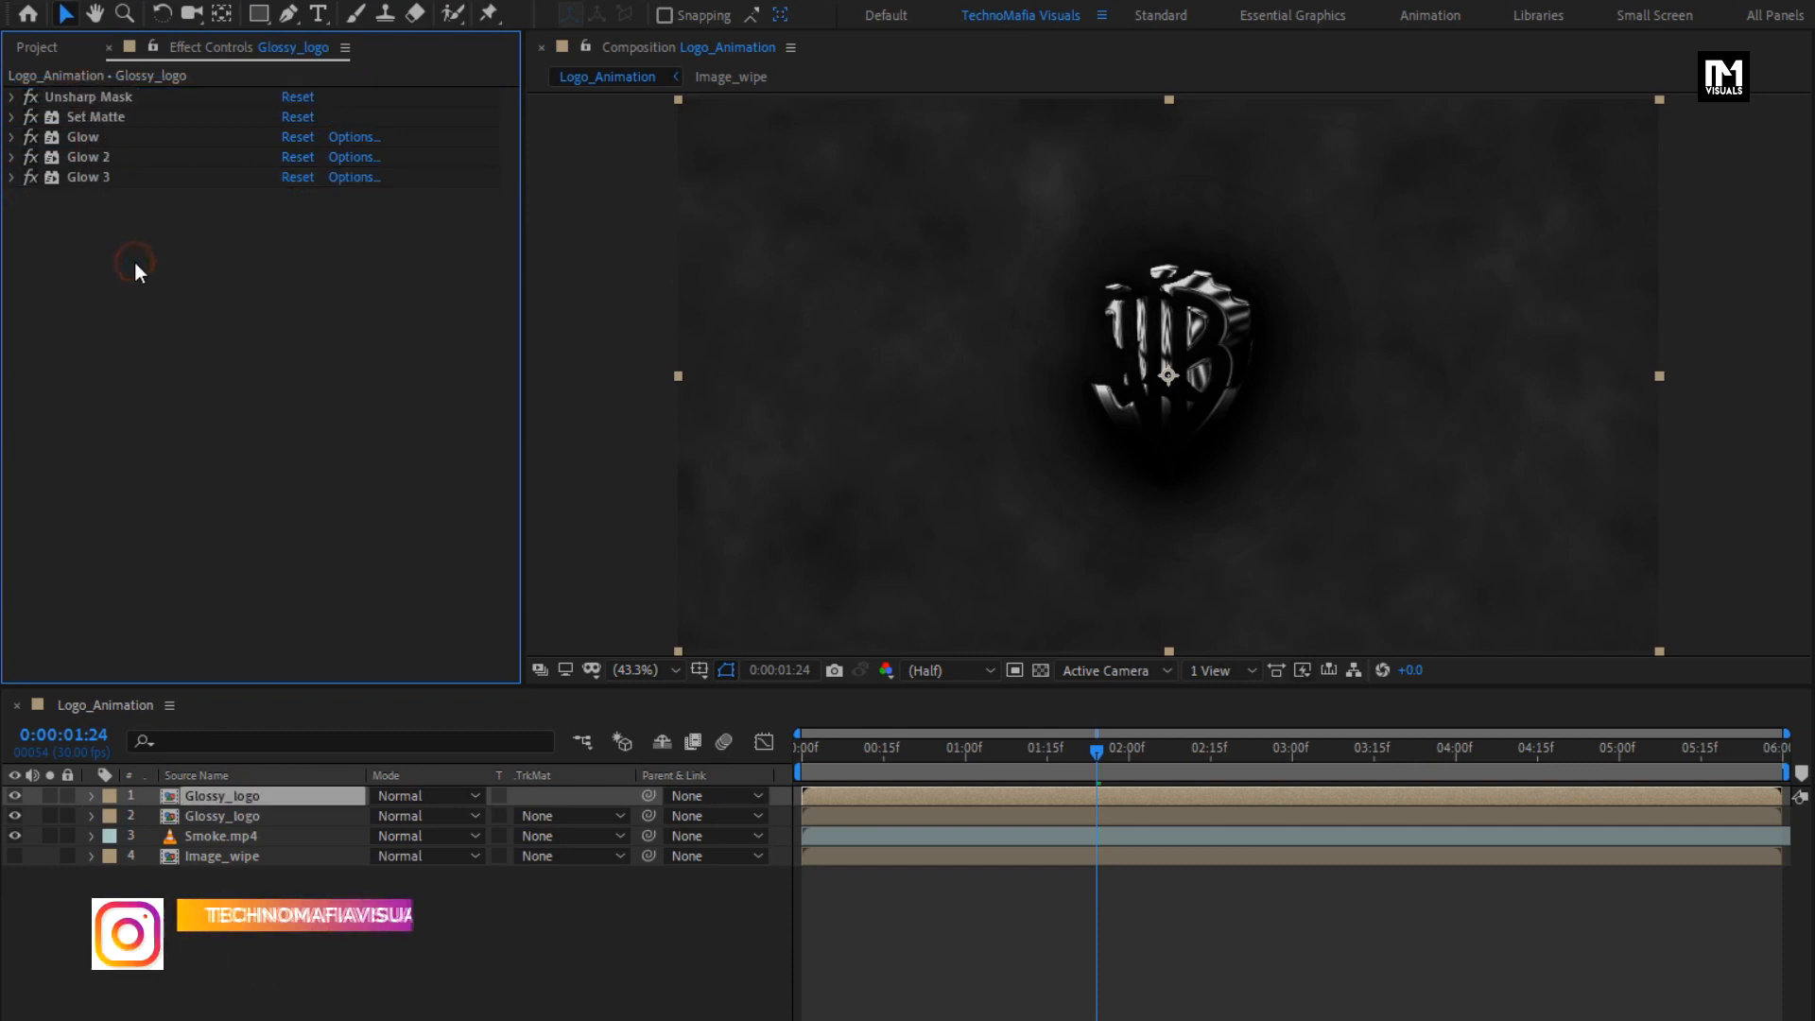
- Apply a second Set Matte effect to the upper Glossy_logo layer, after the three glows
drag(1594, 81, 1472, 85)
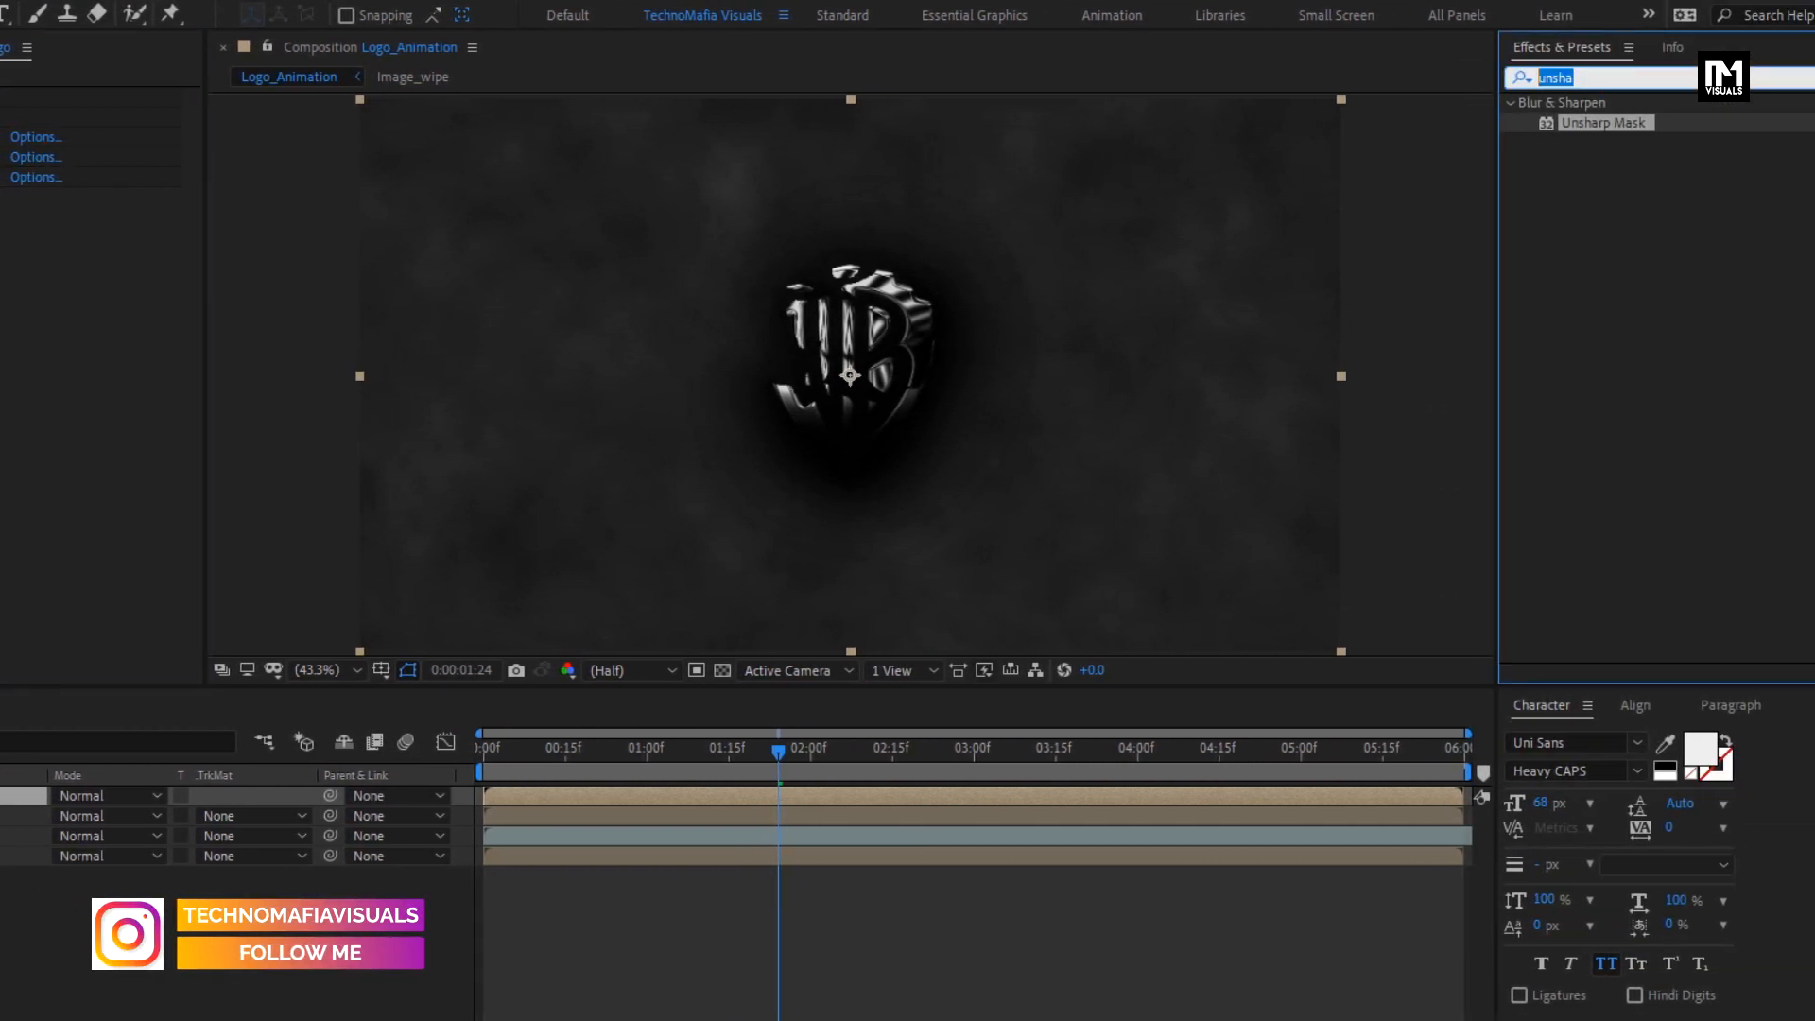
text(set m)
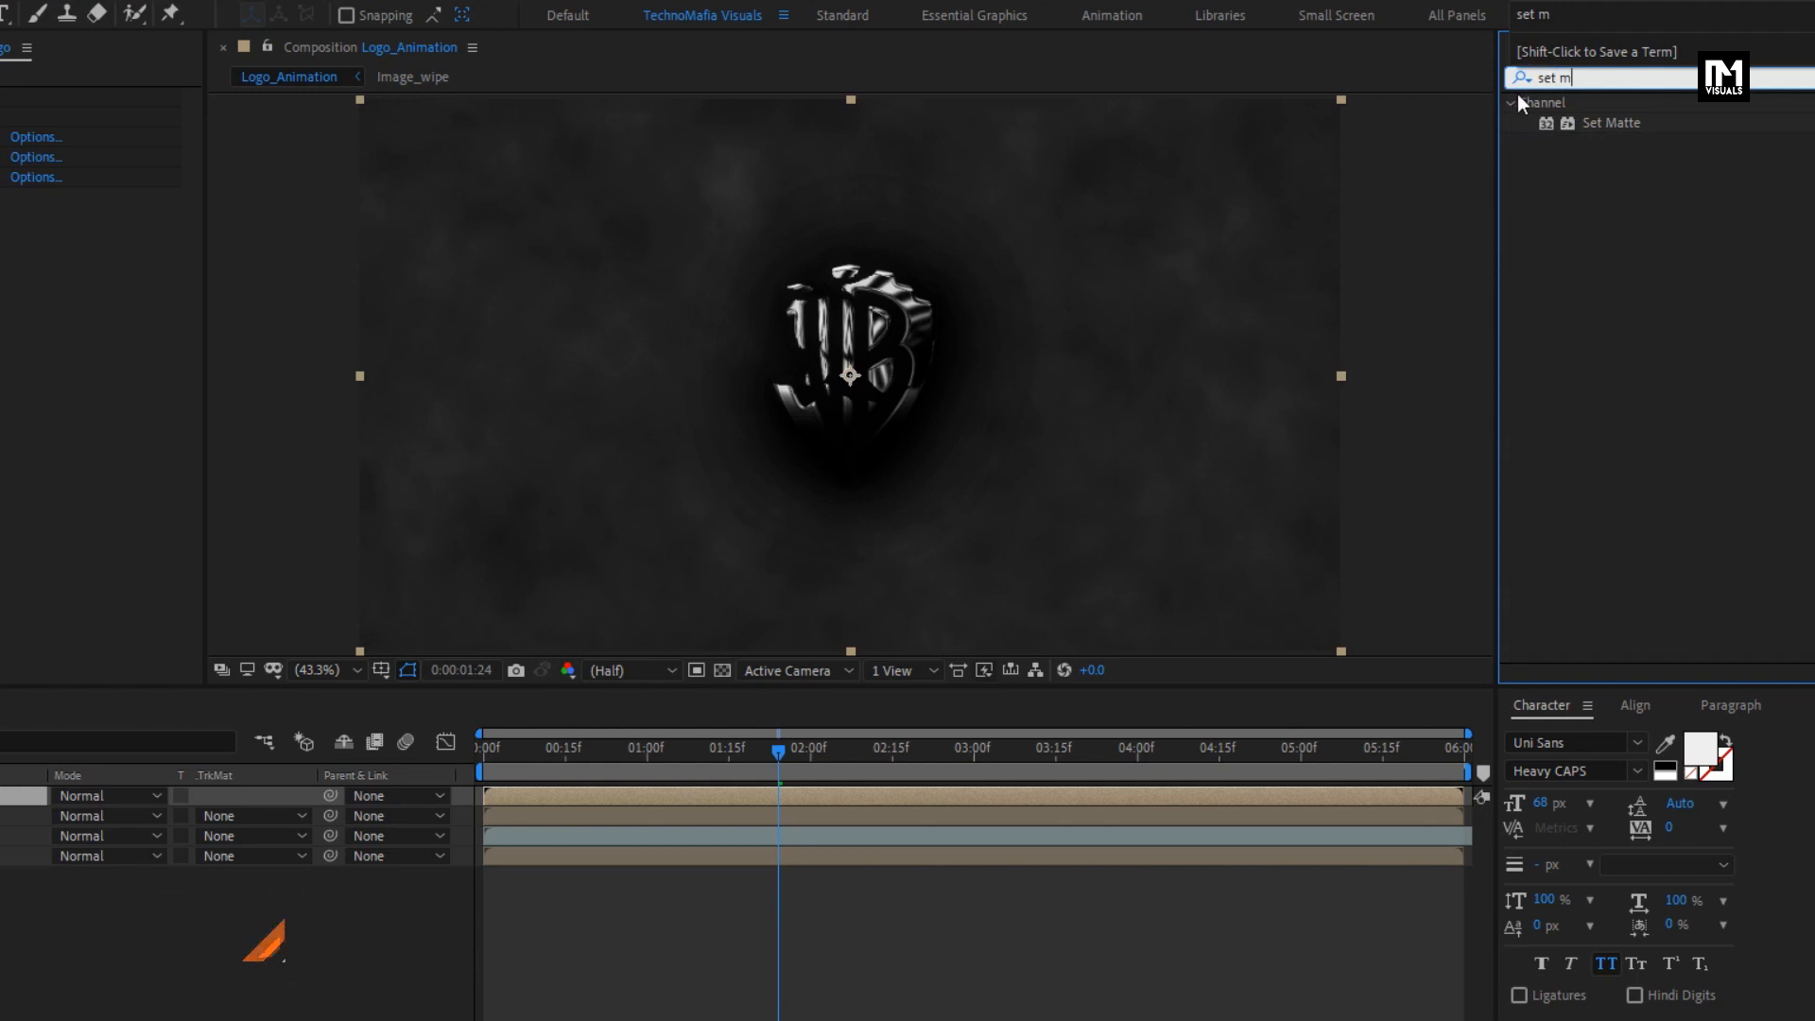
double_click(1619, 129)
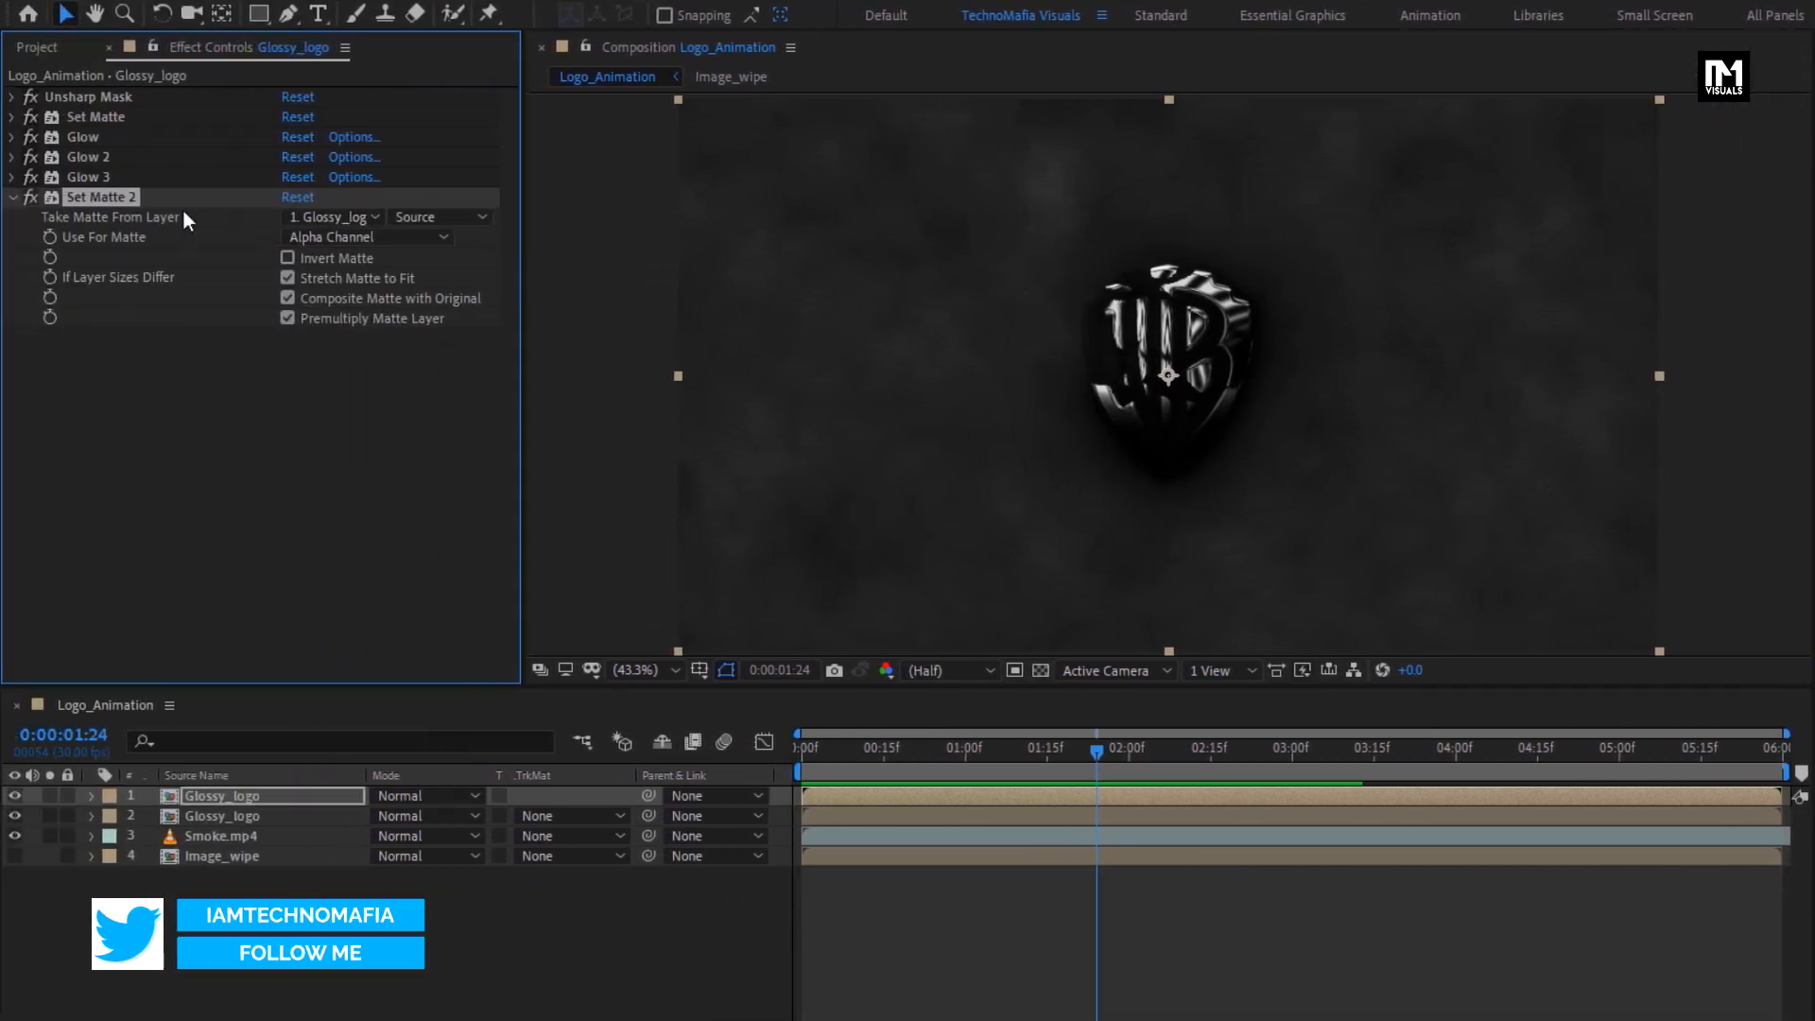
- Set the lower Glossy_logo layer's blending mode to Screen and preview the logo reveal up to 0:00:03:01
click(232, 811)
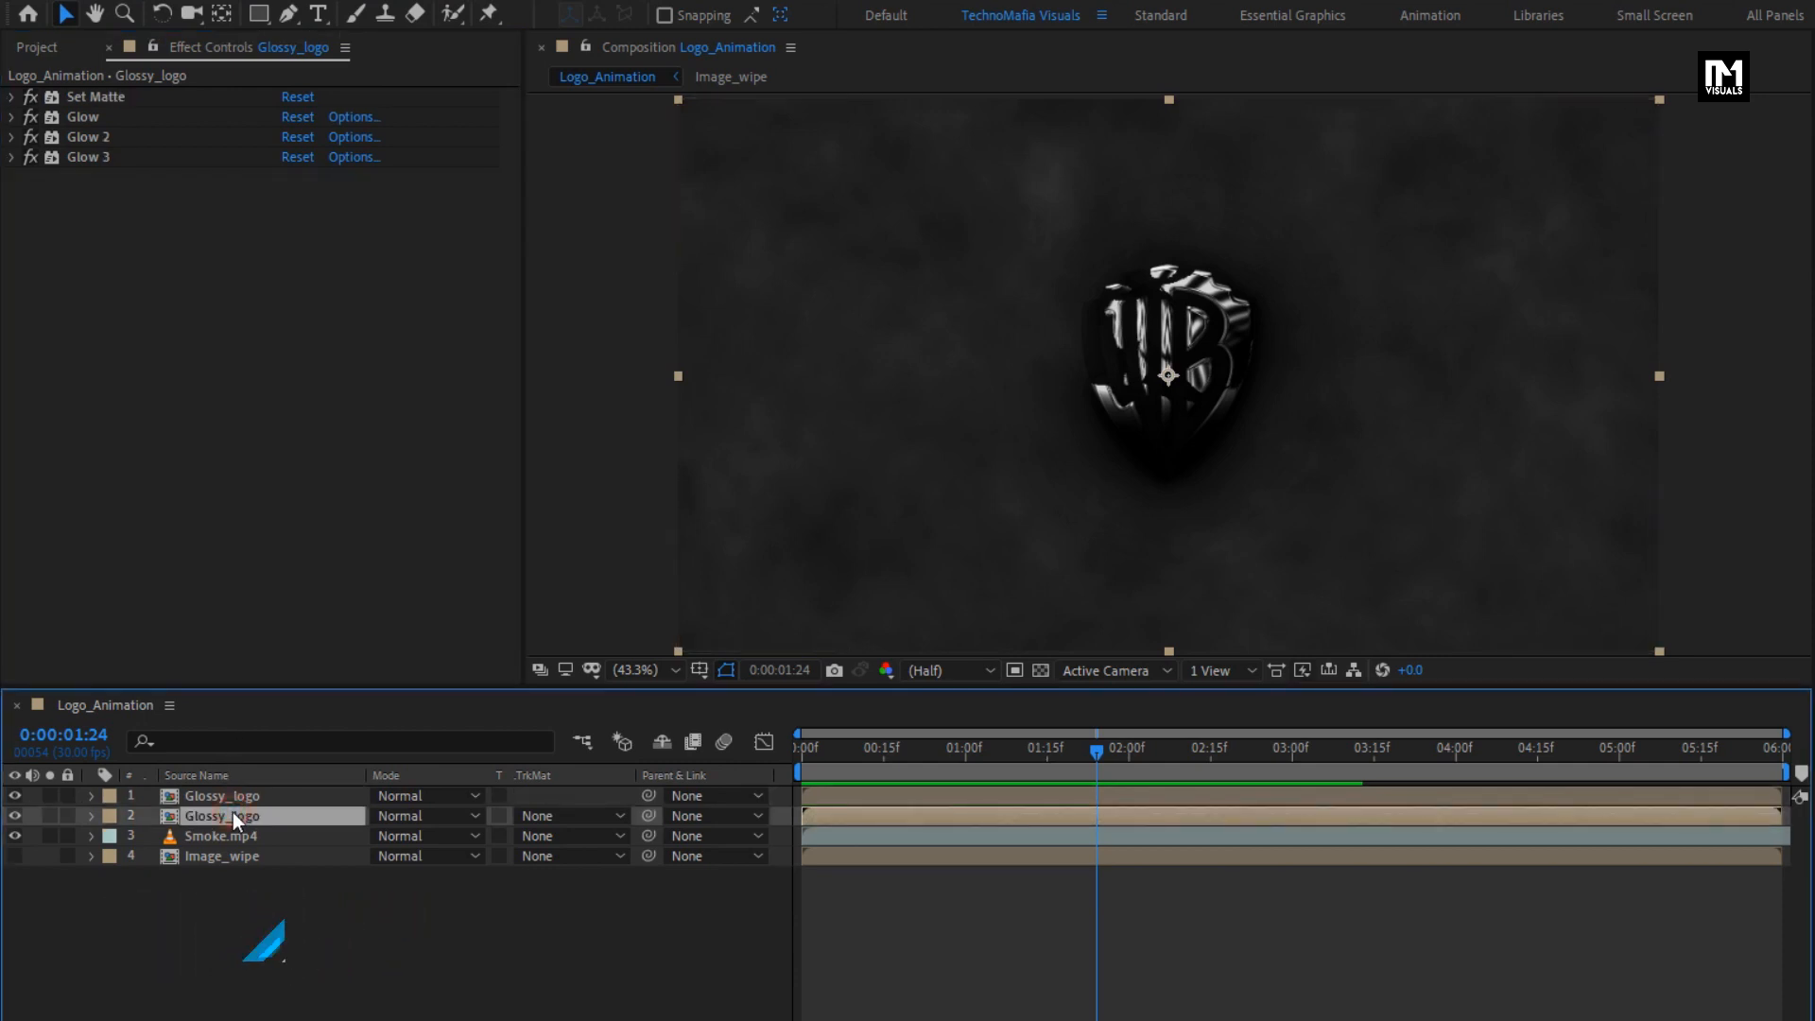
click(401, 813)
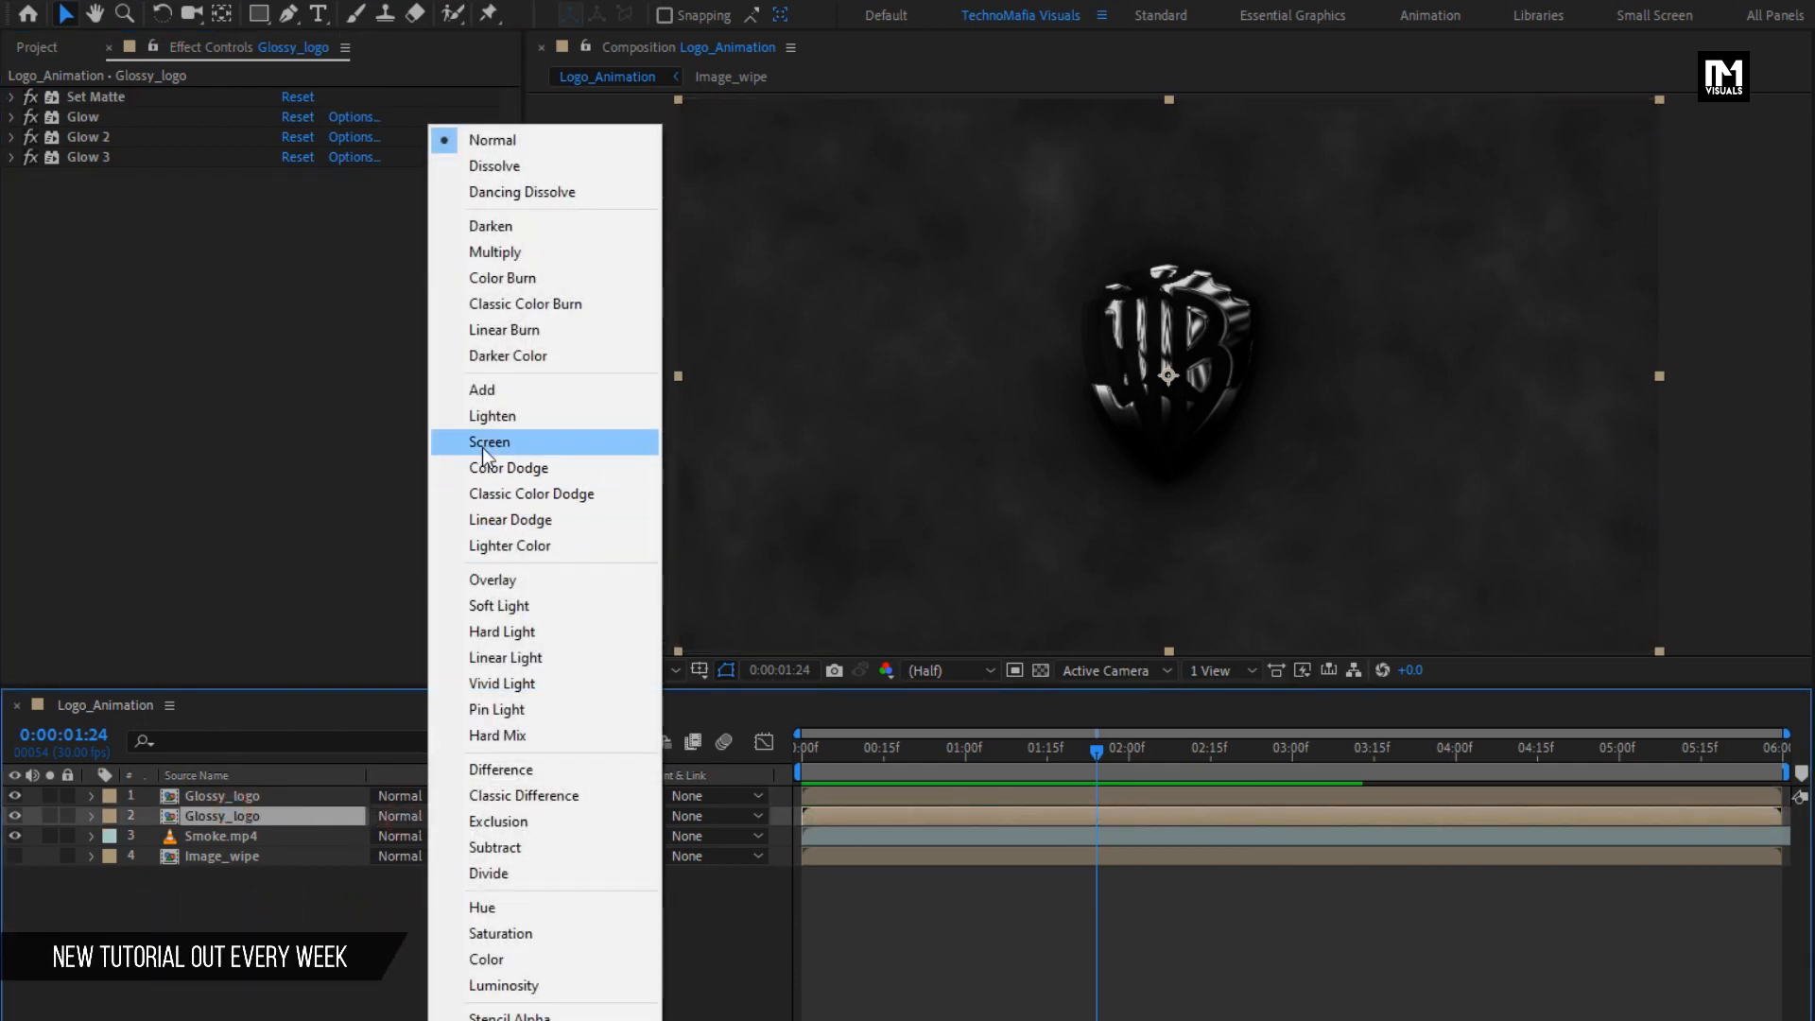
click(482, 443)
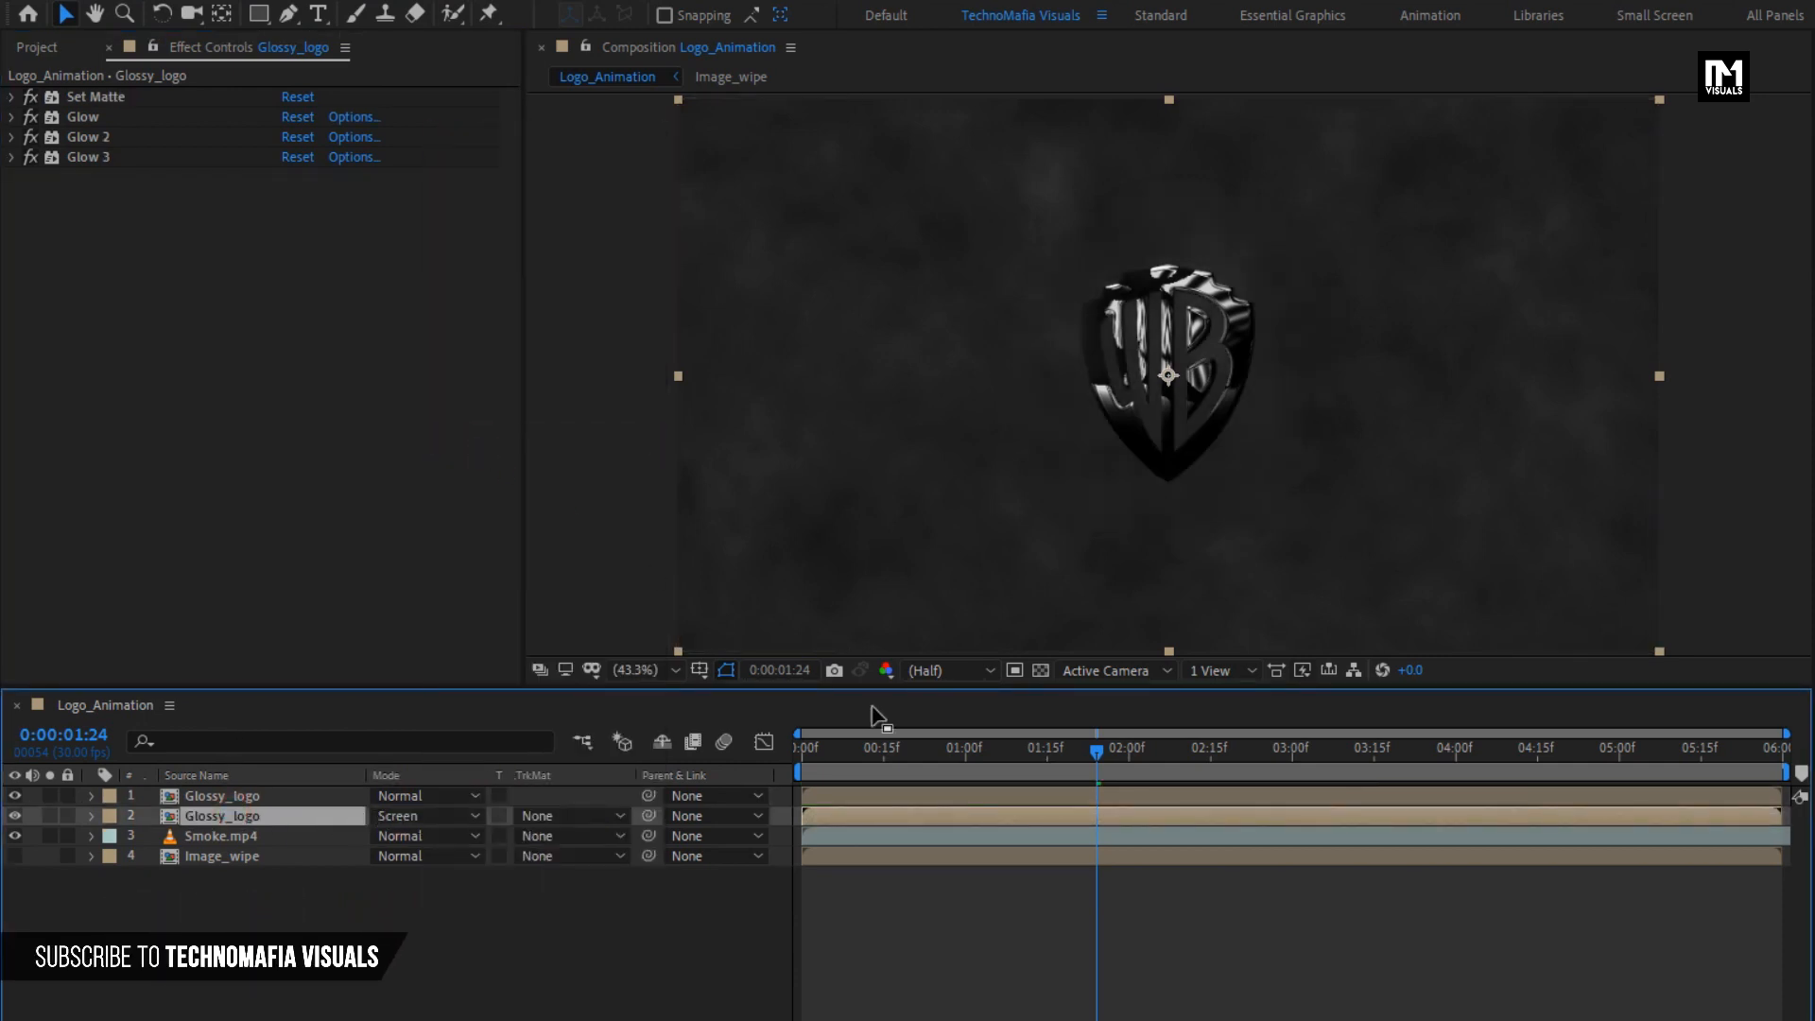
drag(1007, 757, 1295, 732)
- Create a new adjustment layer above all layers in the Logo_Animation composition
click(295, 930)
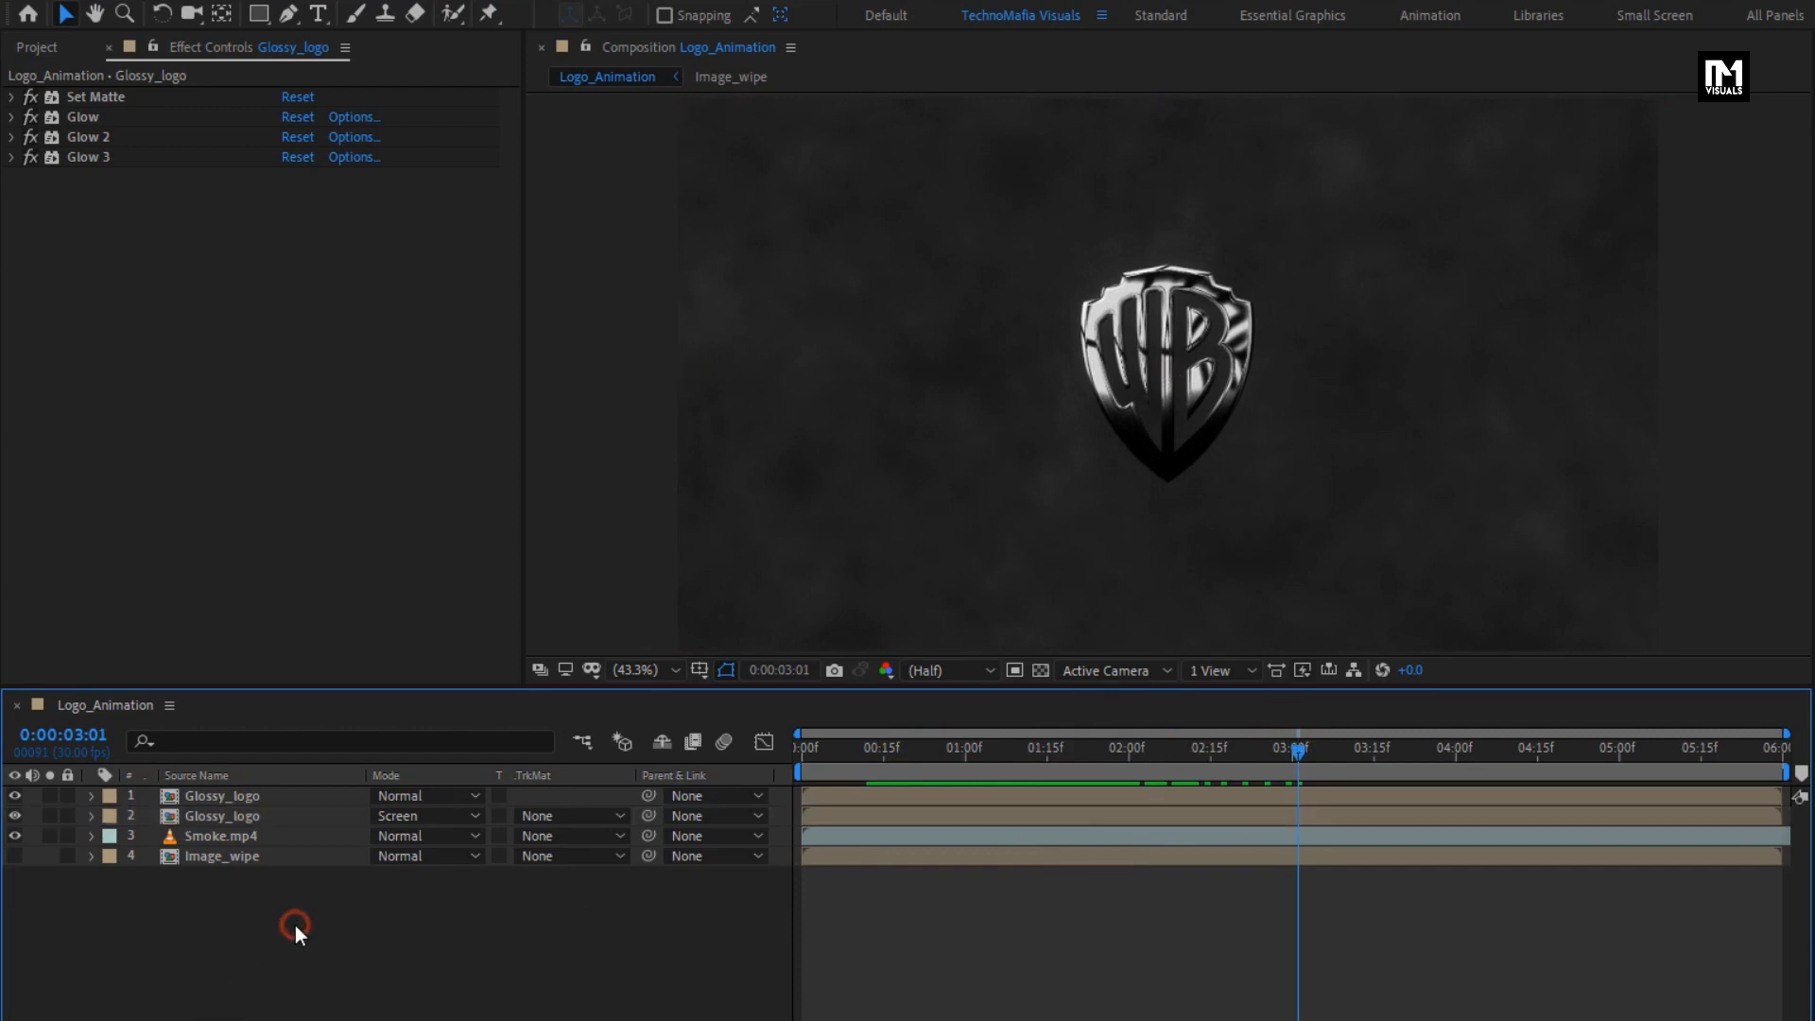
right_click(294, 924)
mouse_move(361, 671)
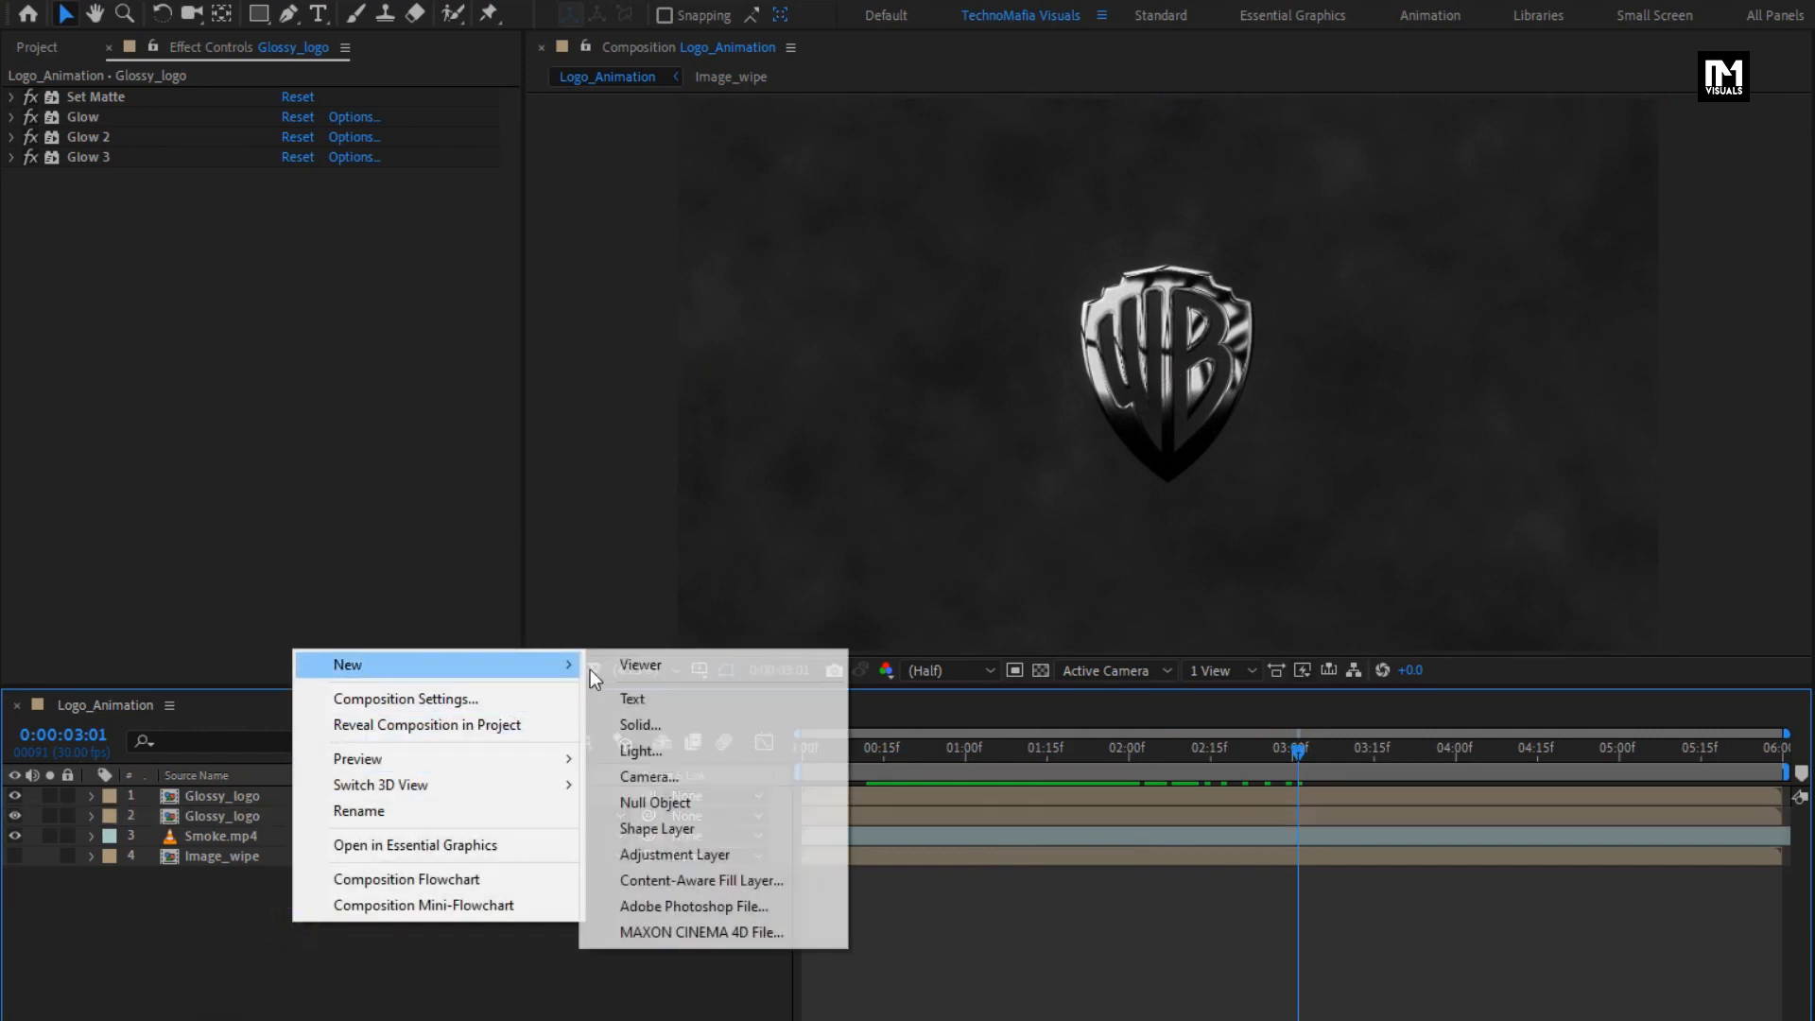
click(694, 856)
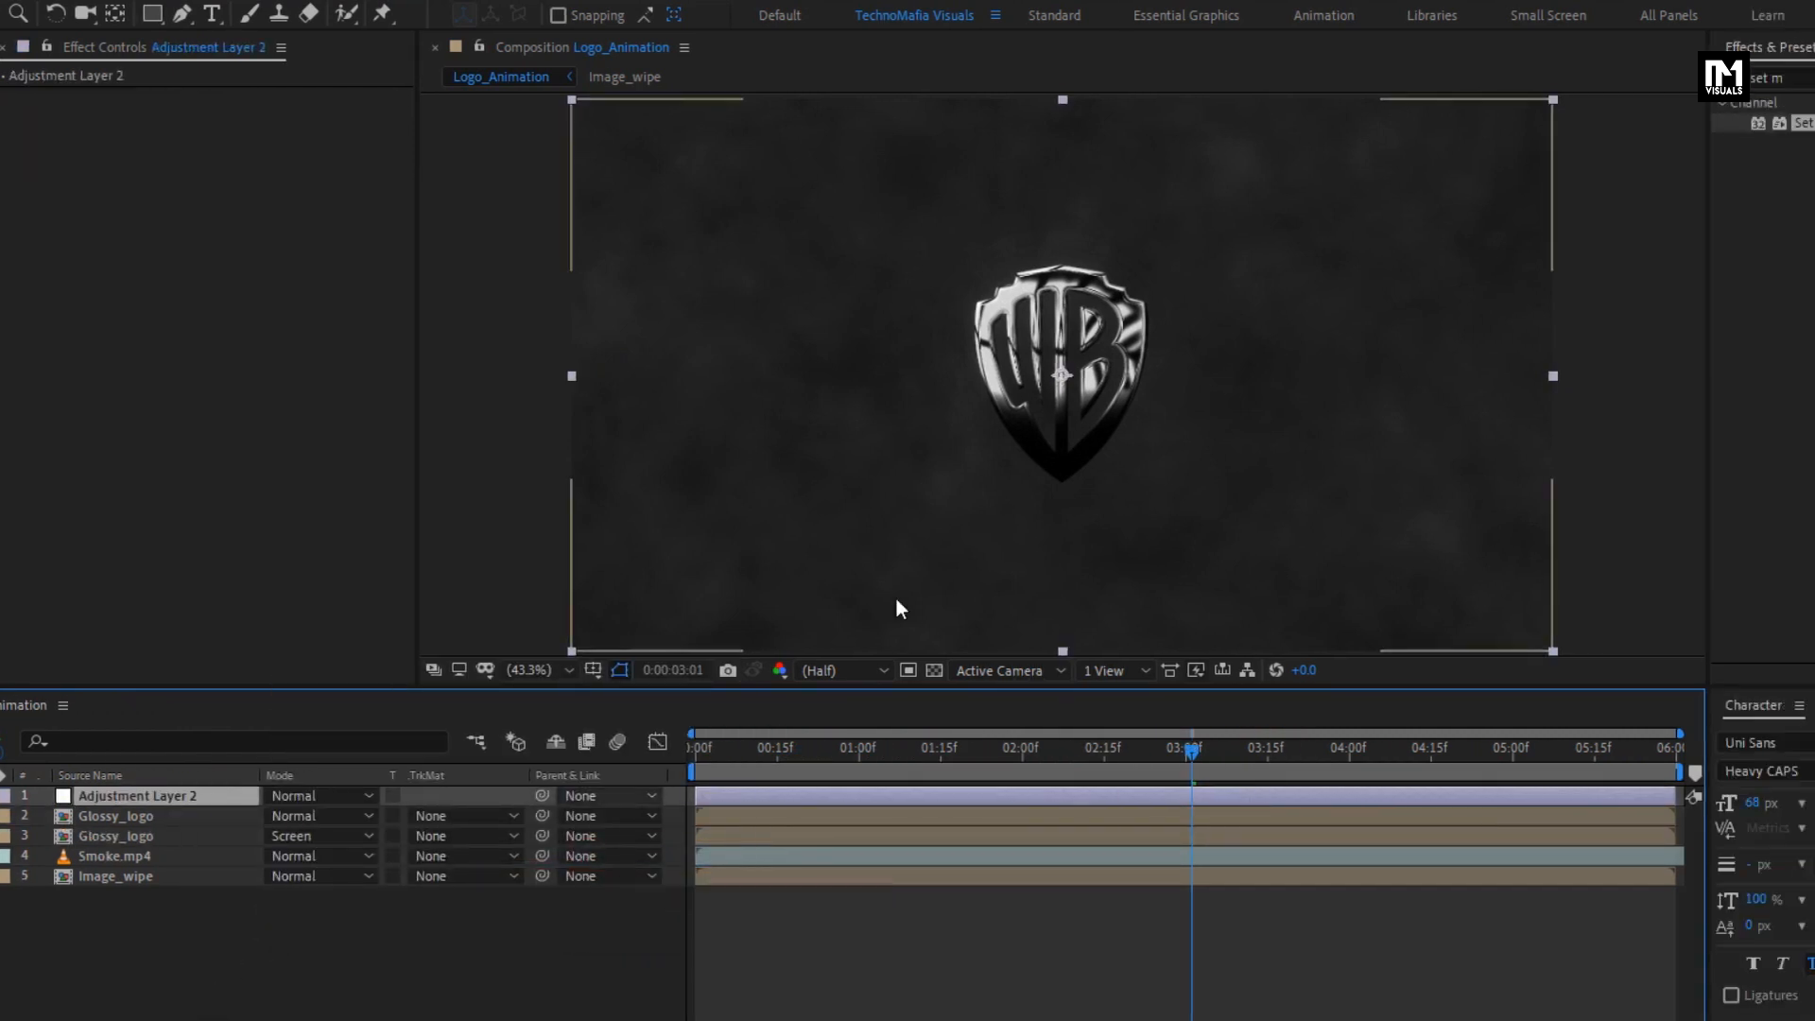
- Apply Curves to the adjustment layer and shape the RGB curve to darken the shadows and slightly lift the highlights
click(1580, 78)
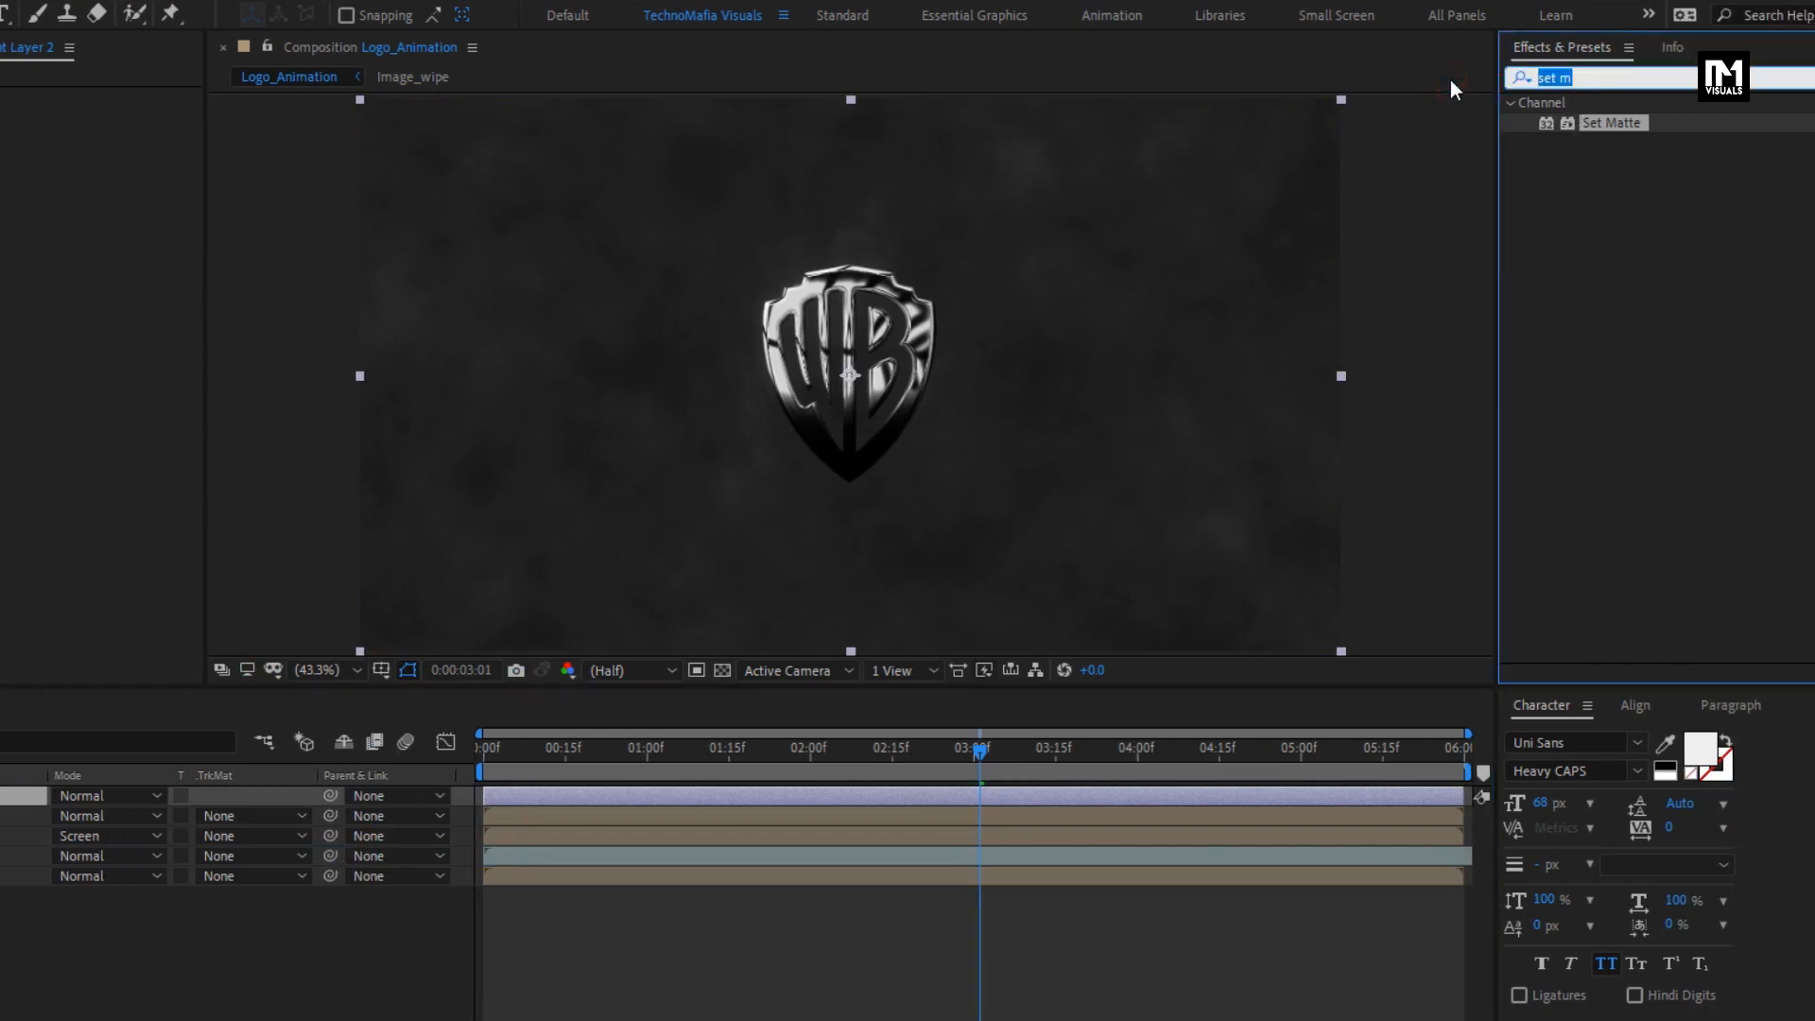
text(curv)
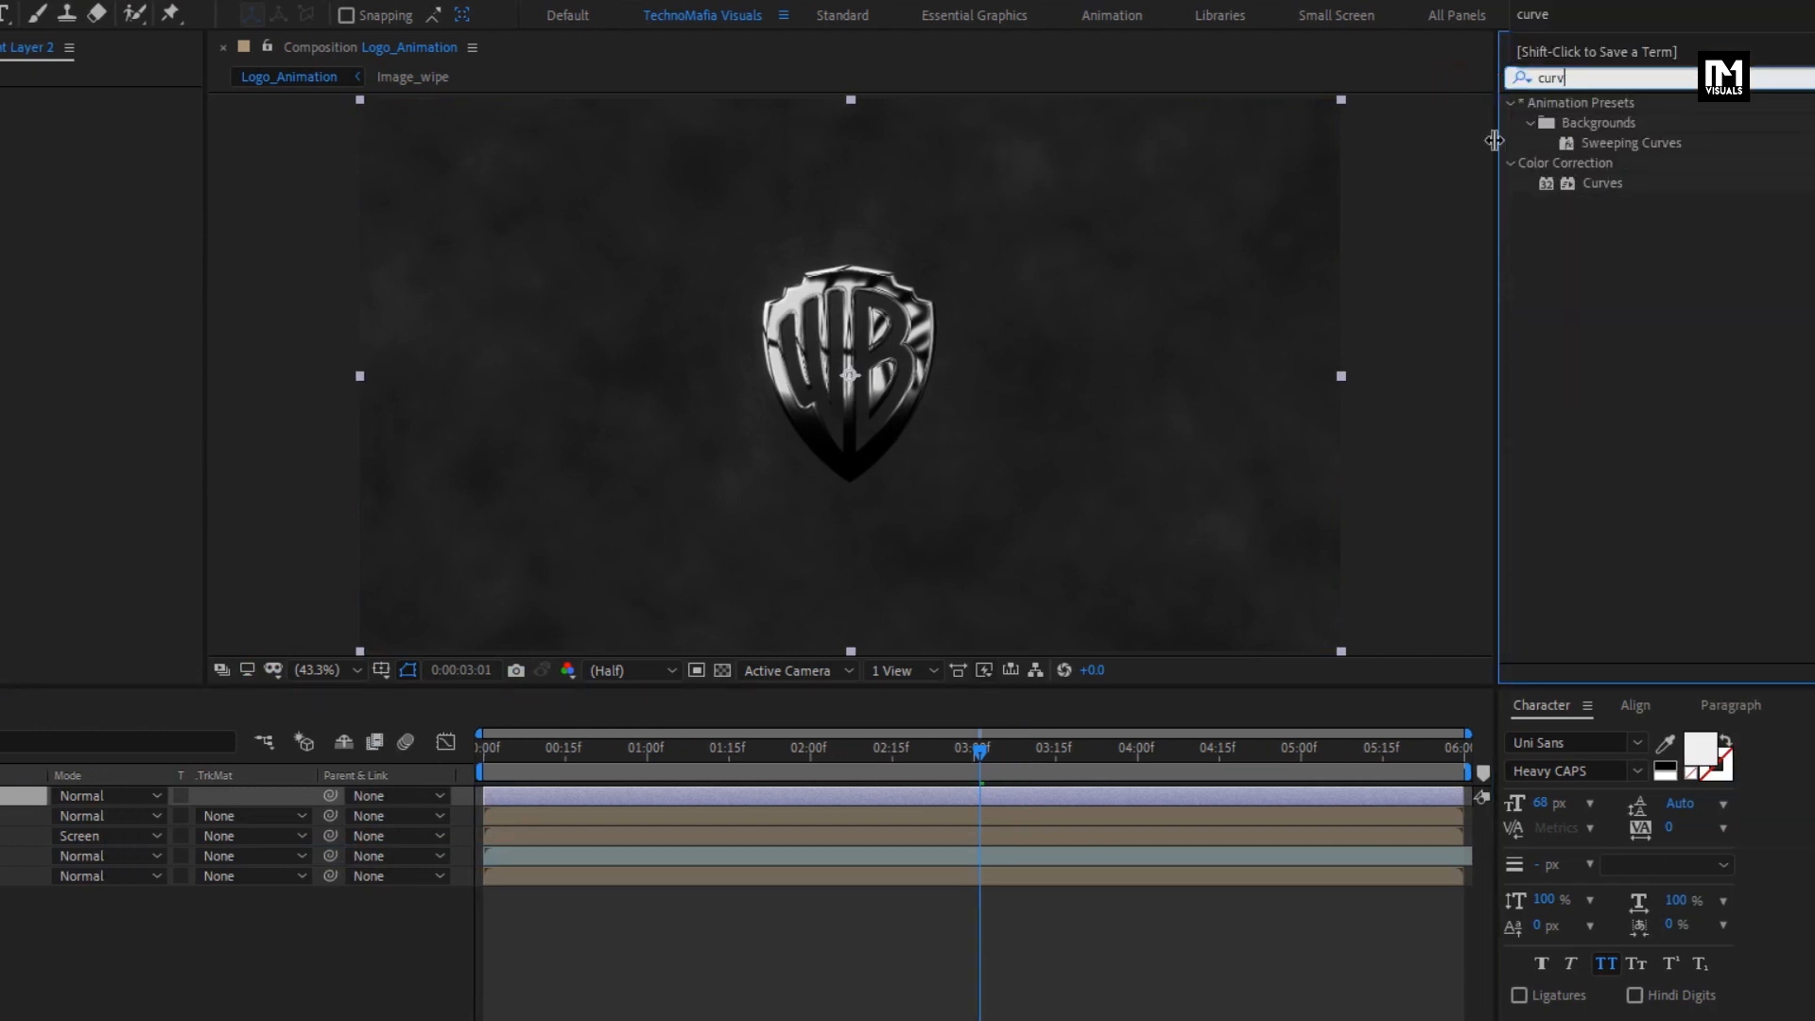
click(1600, 184)
double_click(1600, 184)
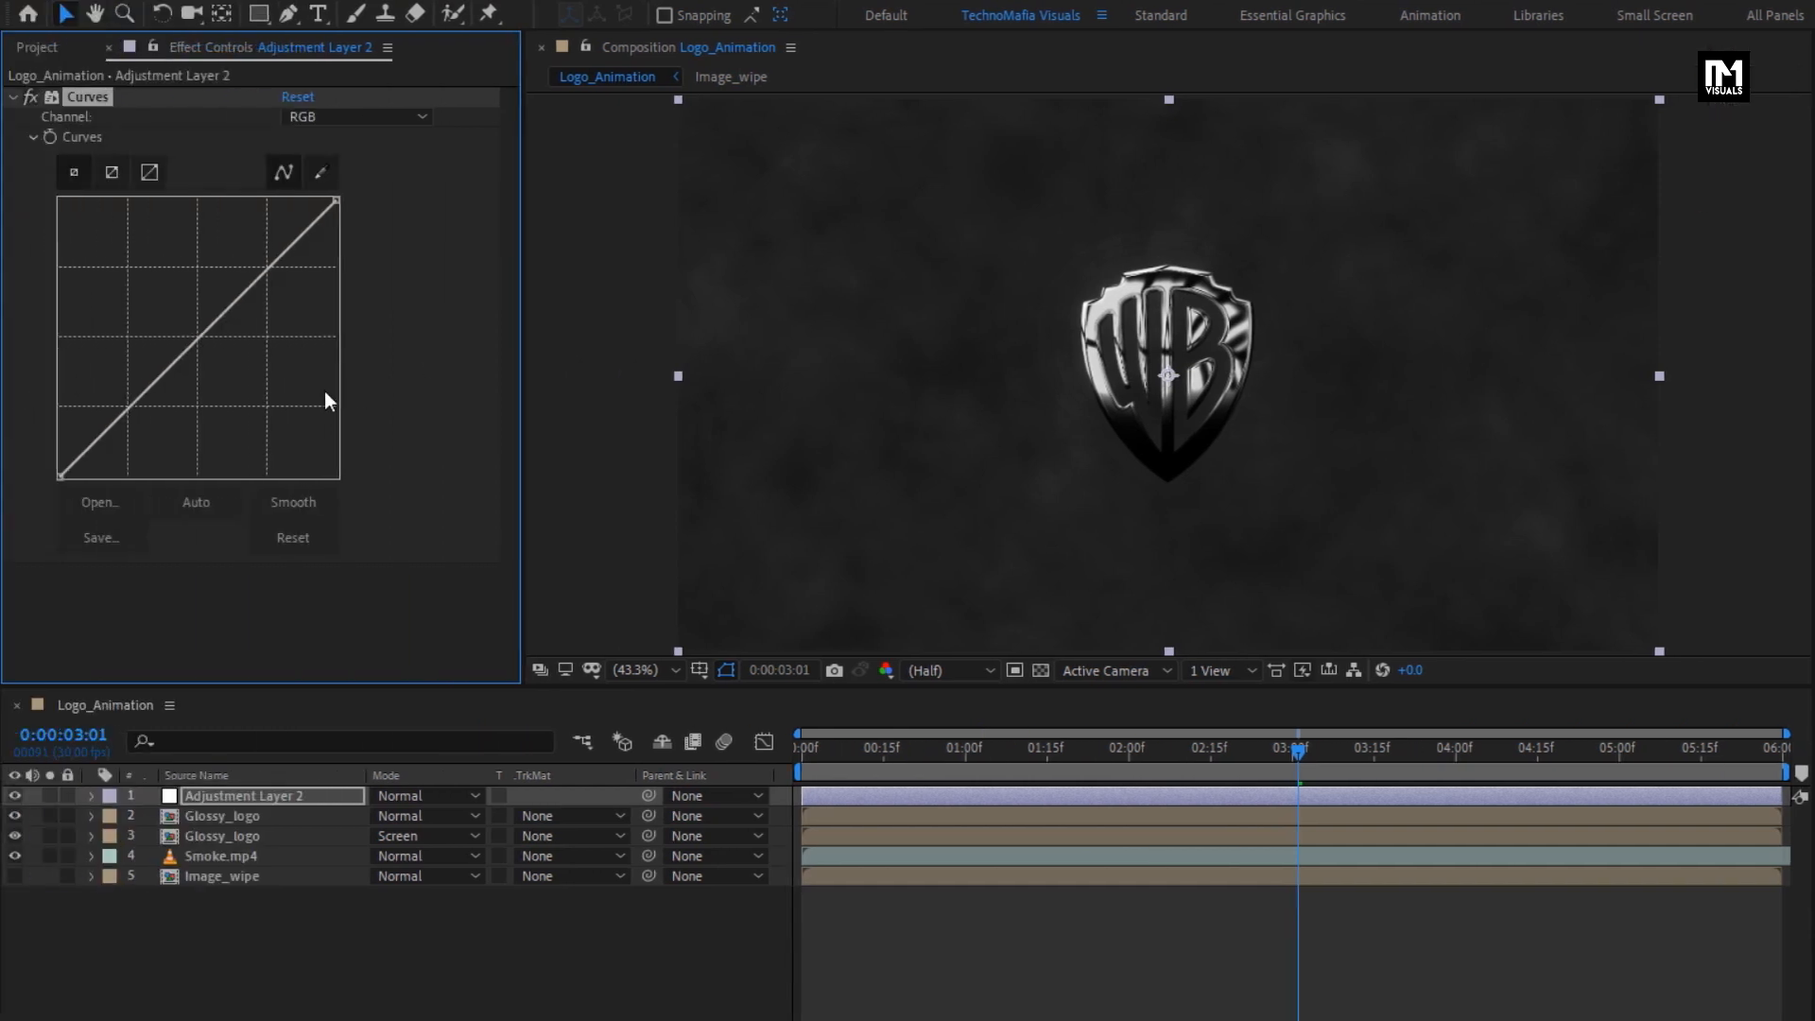
click(121, 422)
drag(121, 423, 122, 424)
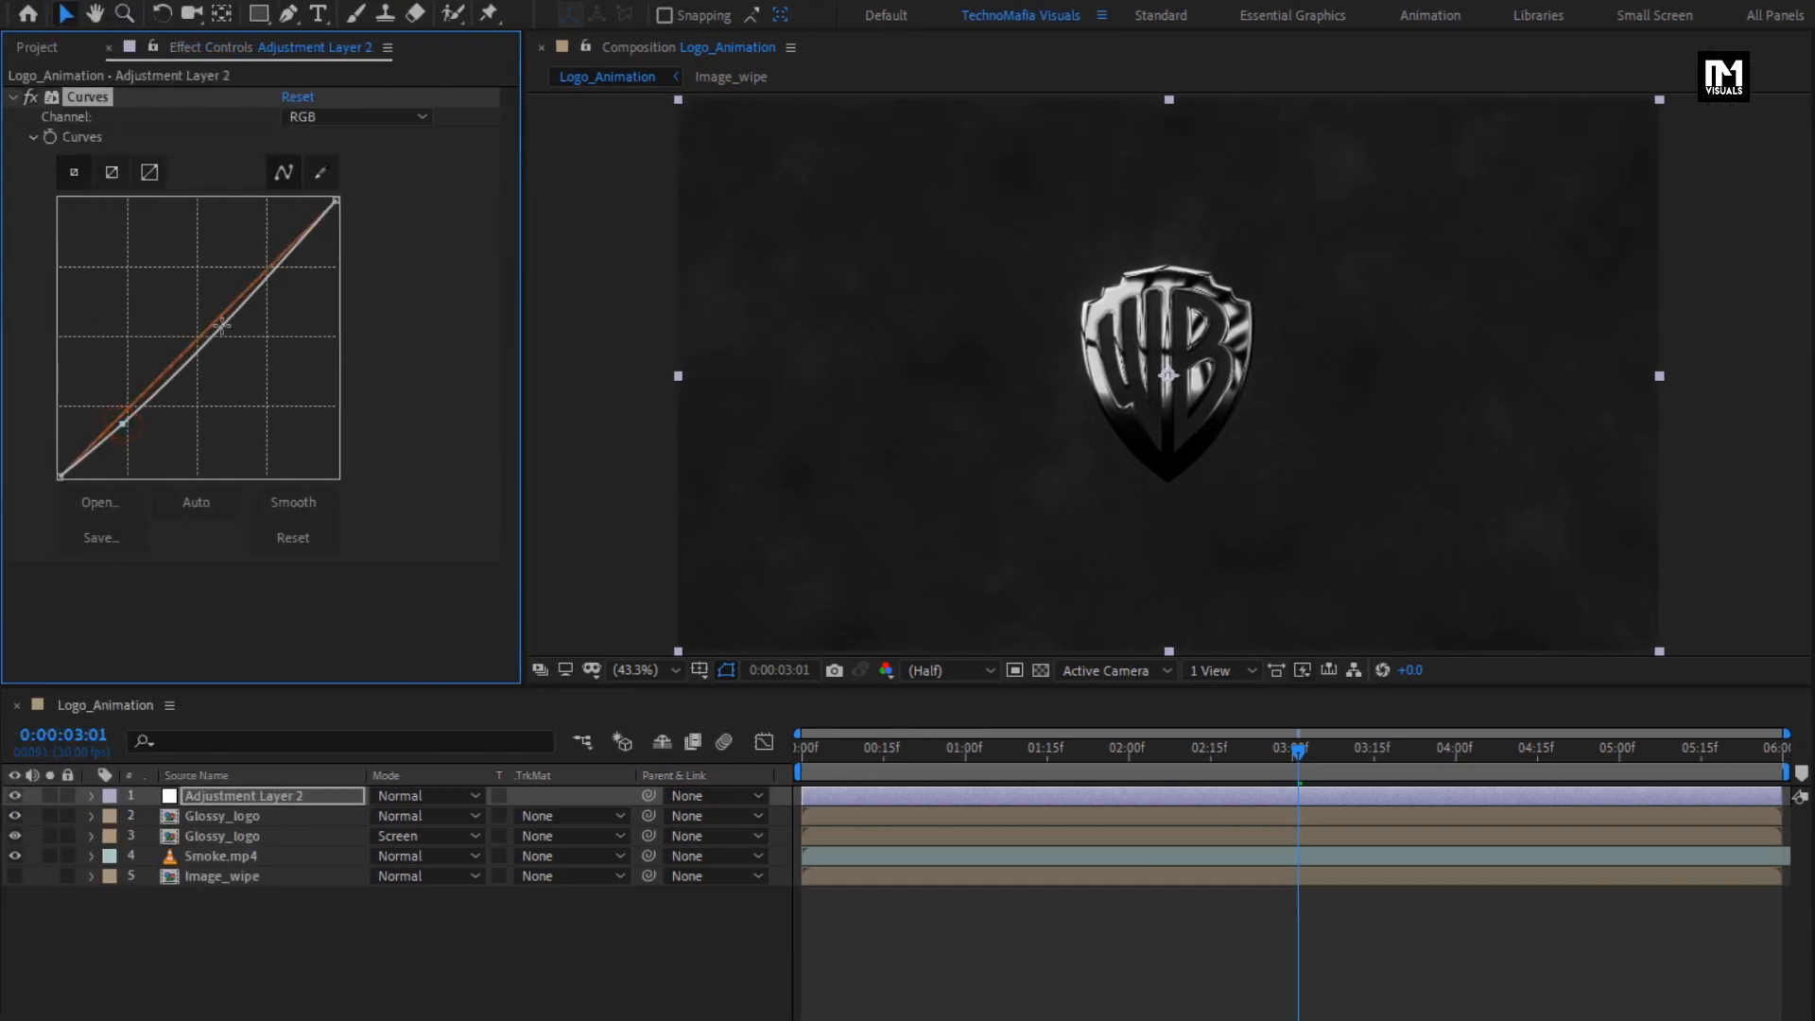
drag(236, 312, 241, 295)
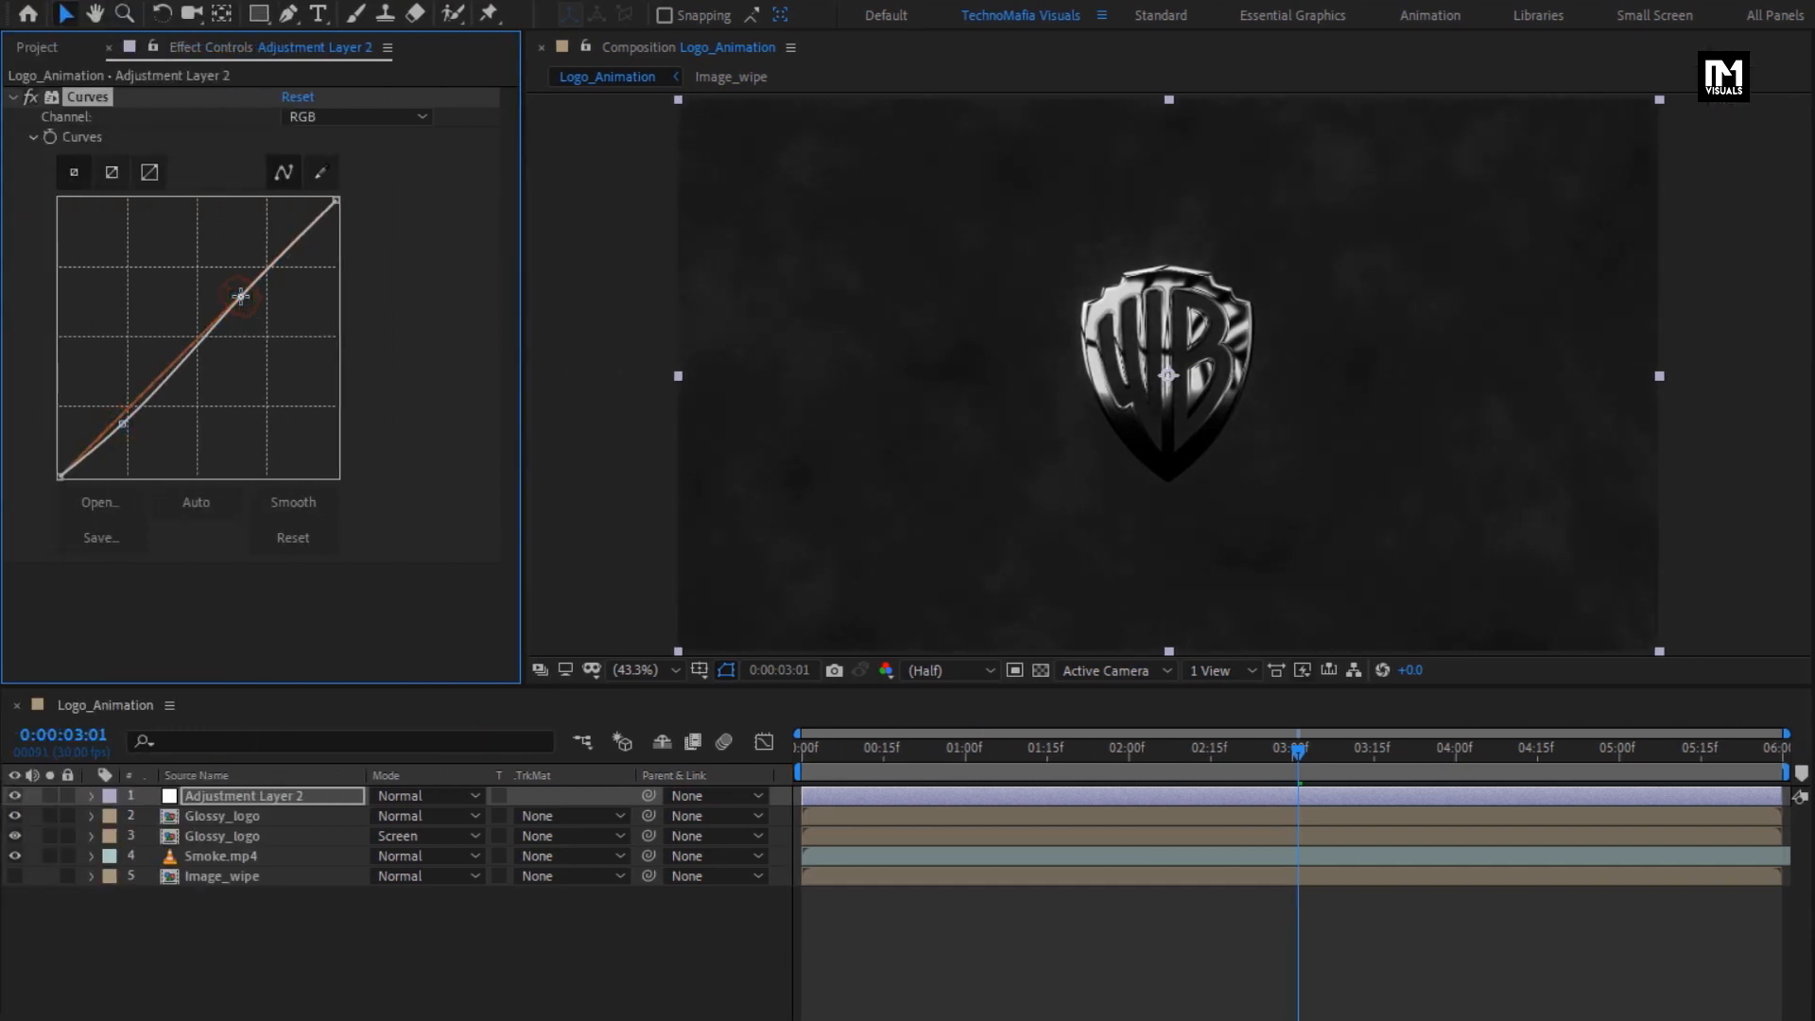
- Apply the Noise effect to the adjustment layer with the amount at 5% and color noise turned off
drag(1586, 81, 1448, 88)
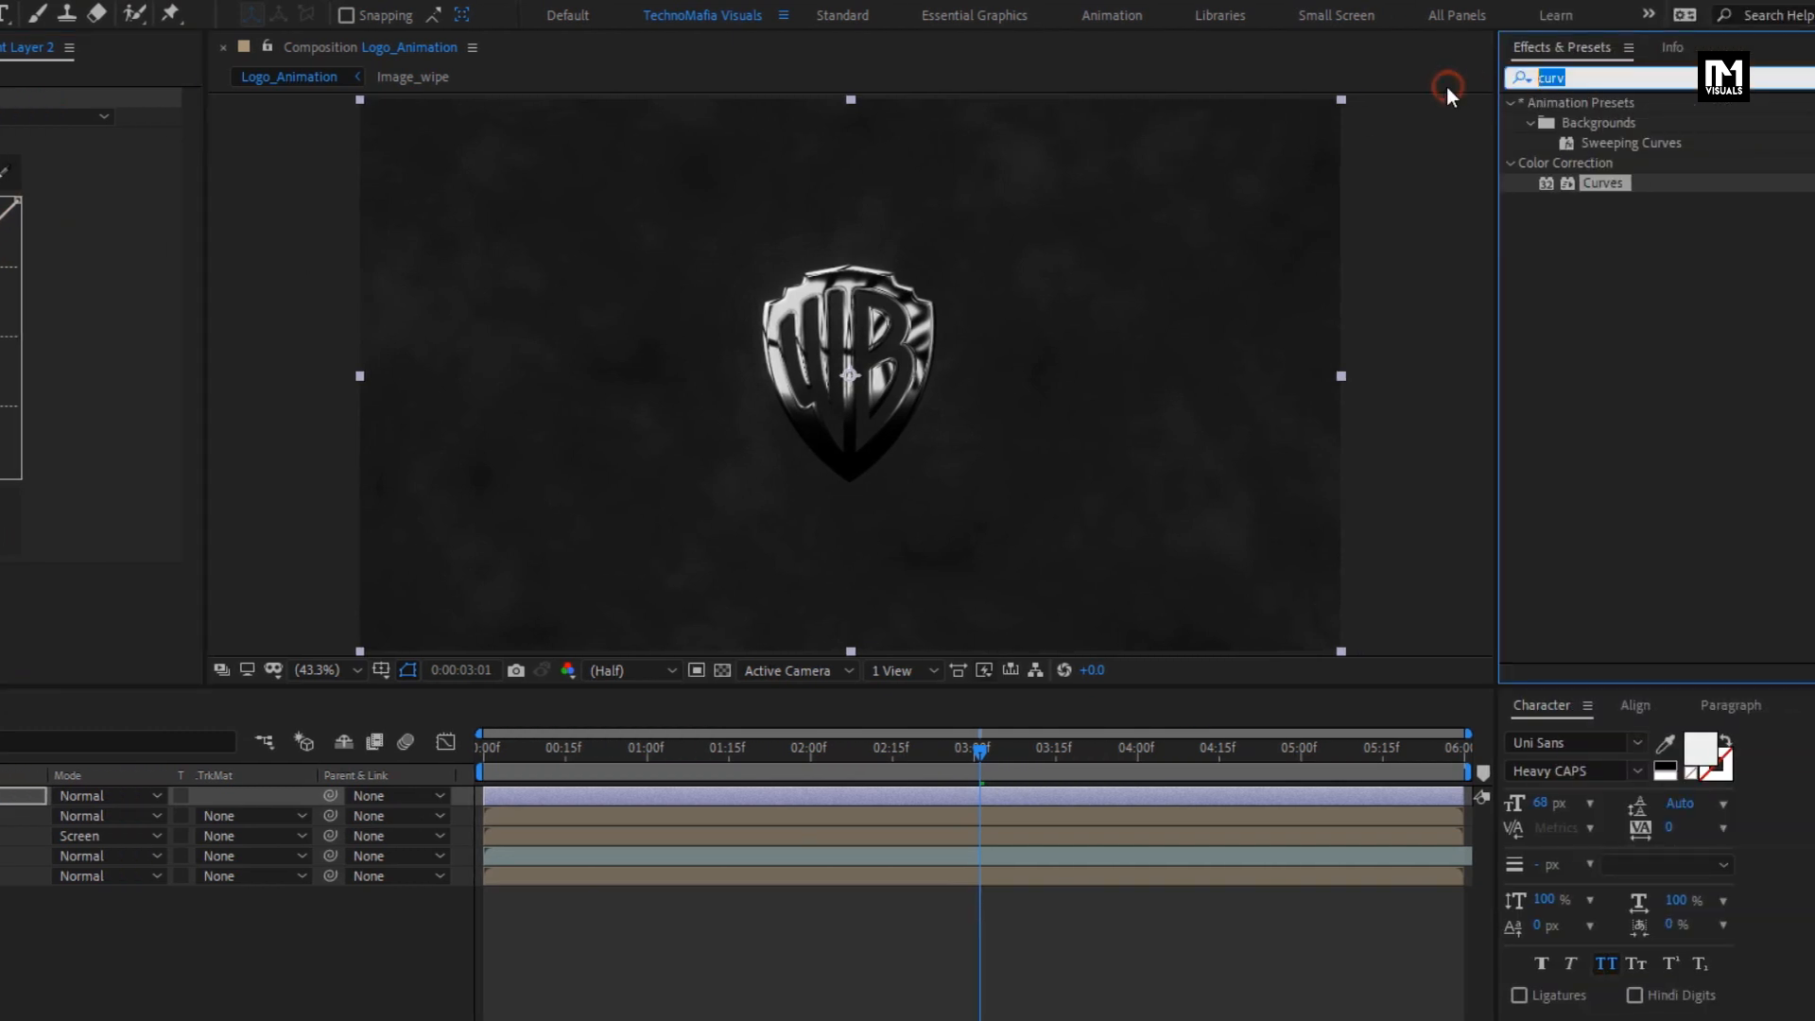
text(noise)
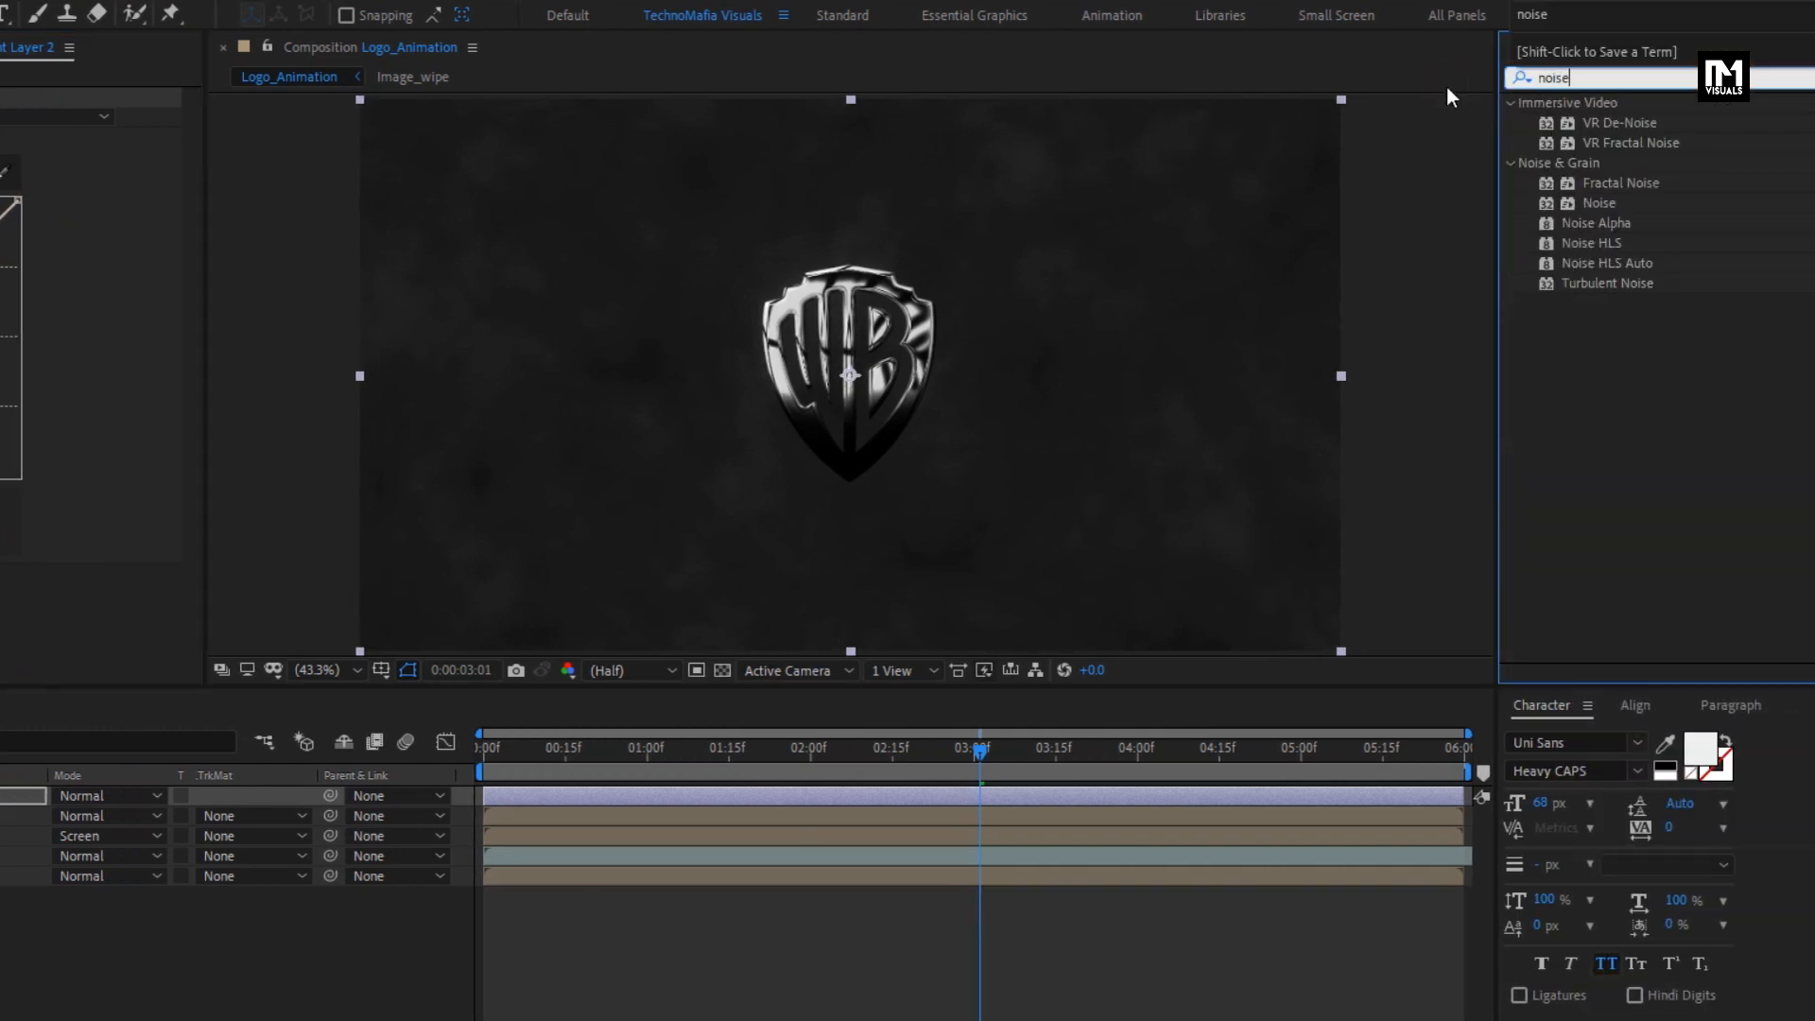
double_click(1607, 202)
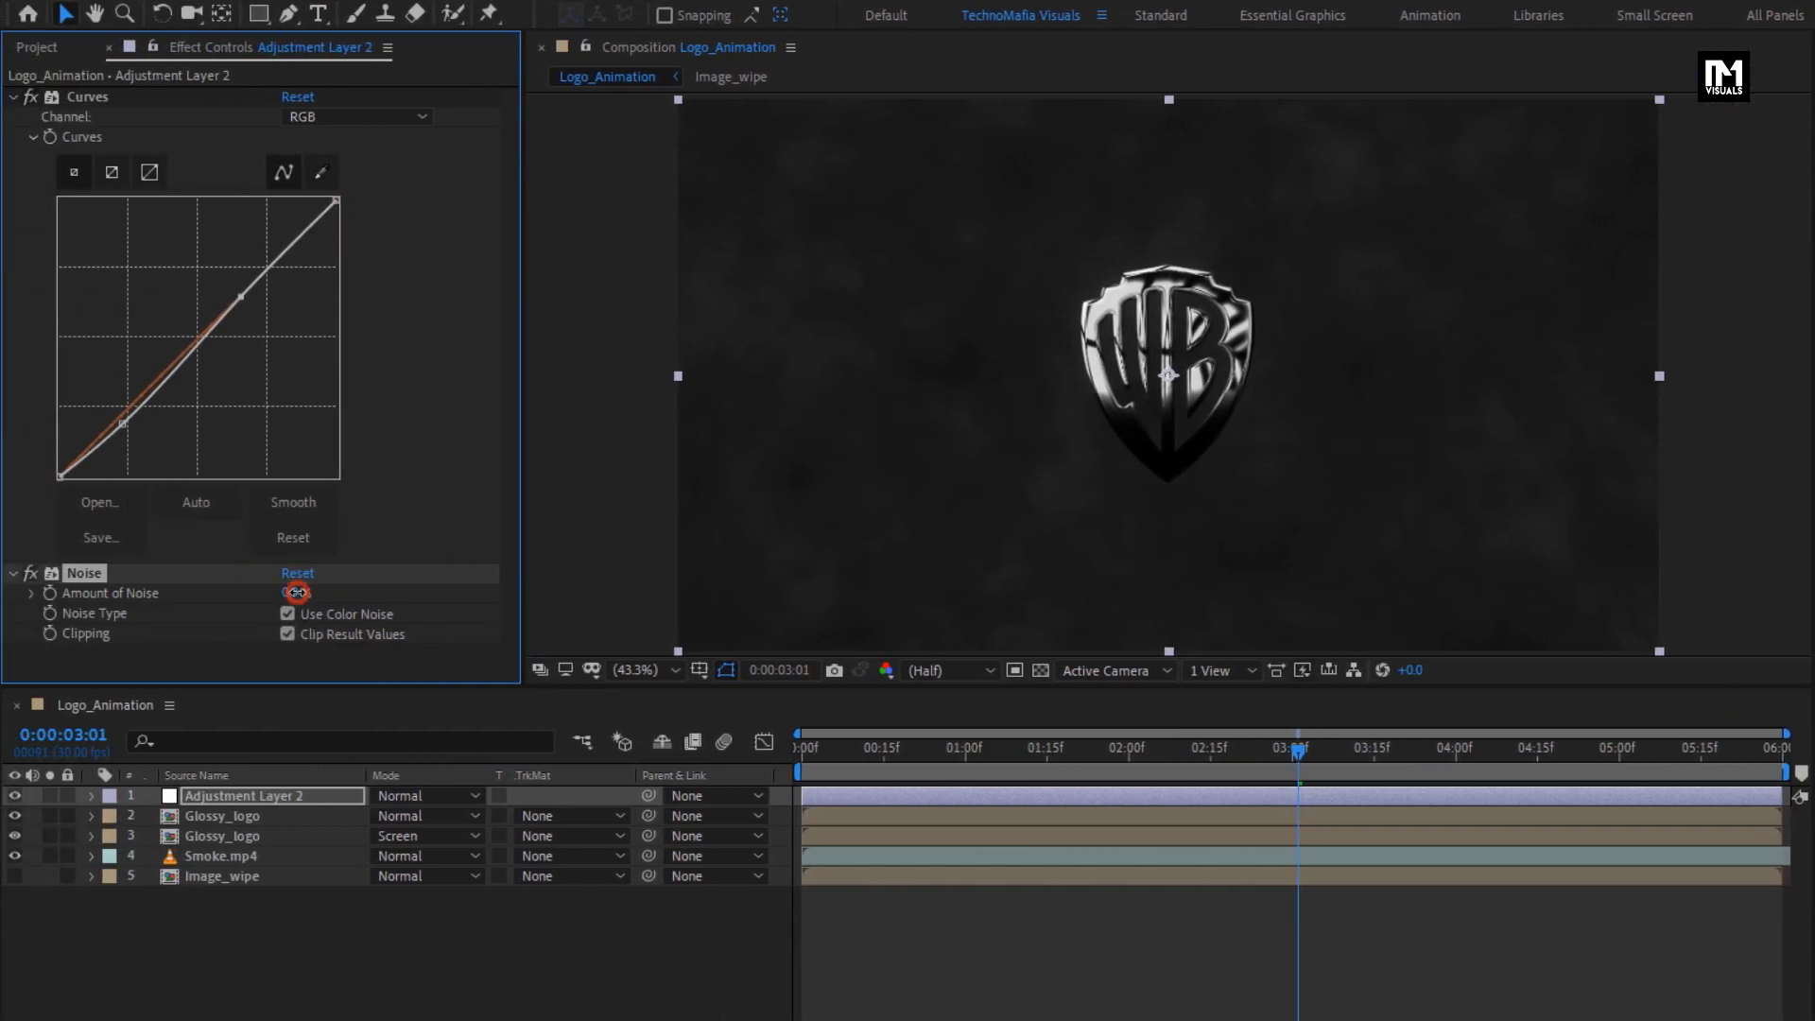
click(290, 593)
text(5)
key(Return)
- Create a new 1920 × 1080 px black solid named Color above all layers in the Logo_Animation composition
right_click(320, 914)
mouse_move(370, 656)
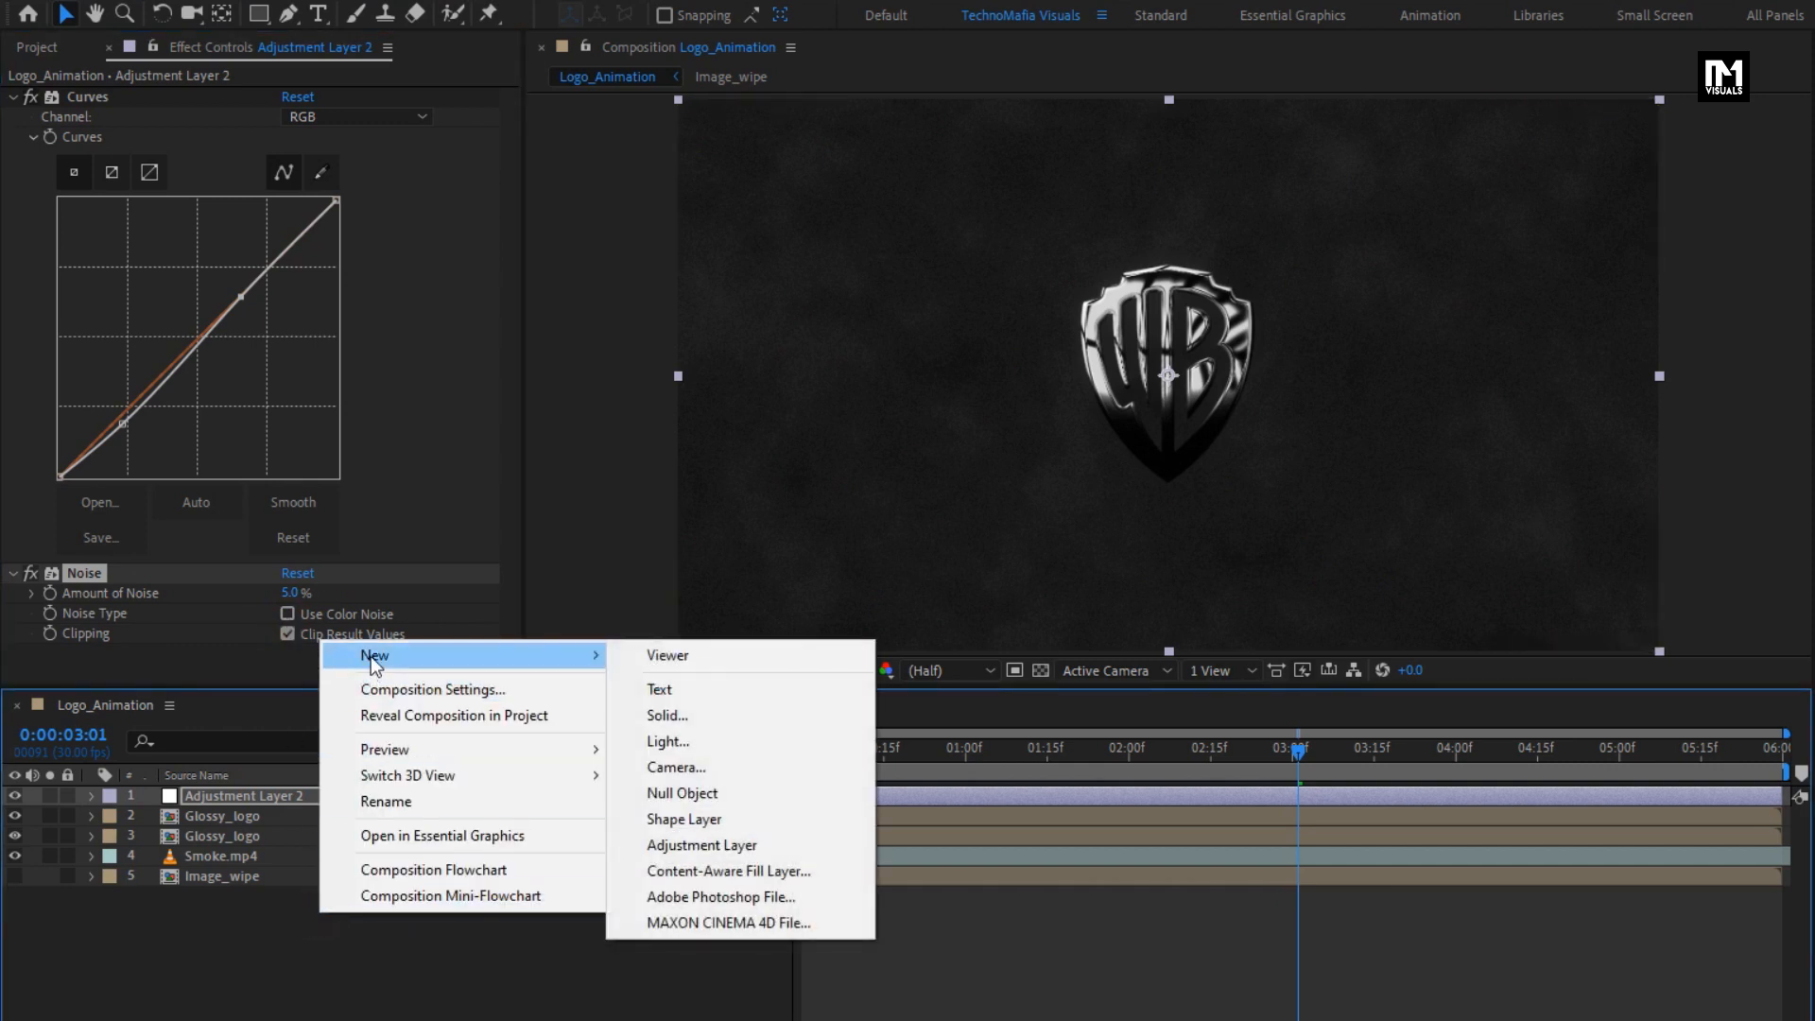
click(712, 706)
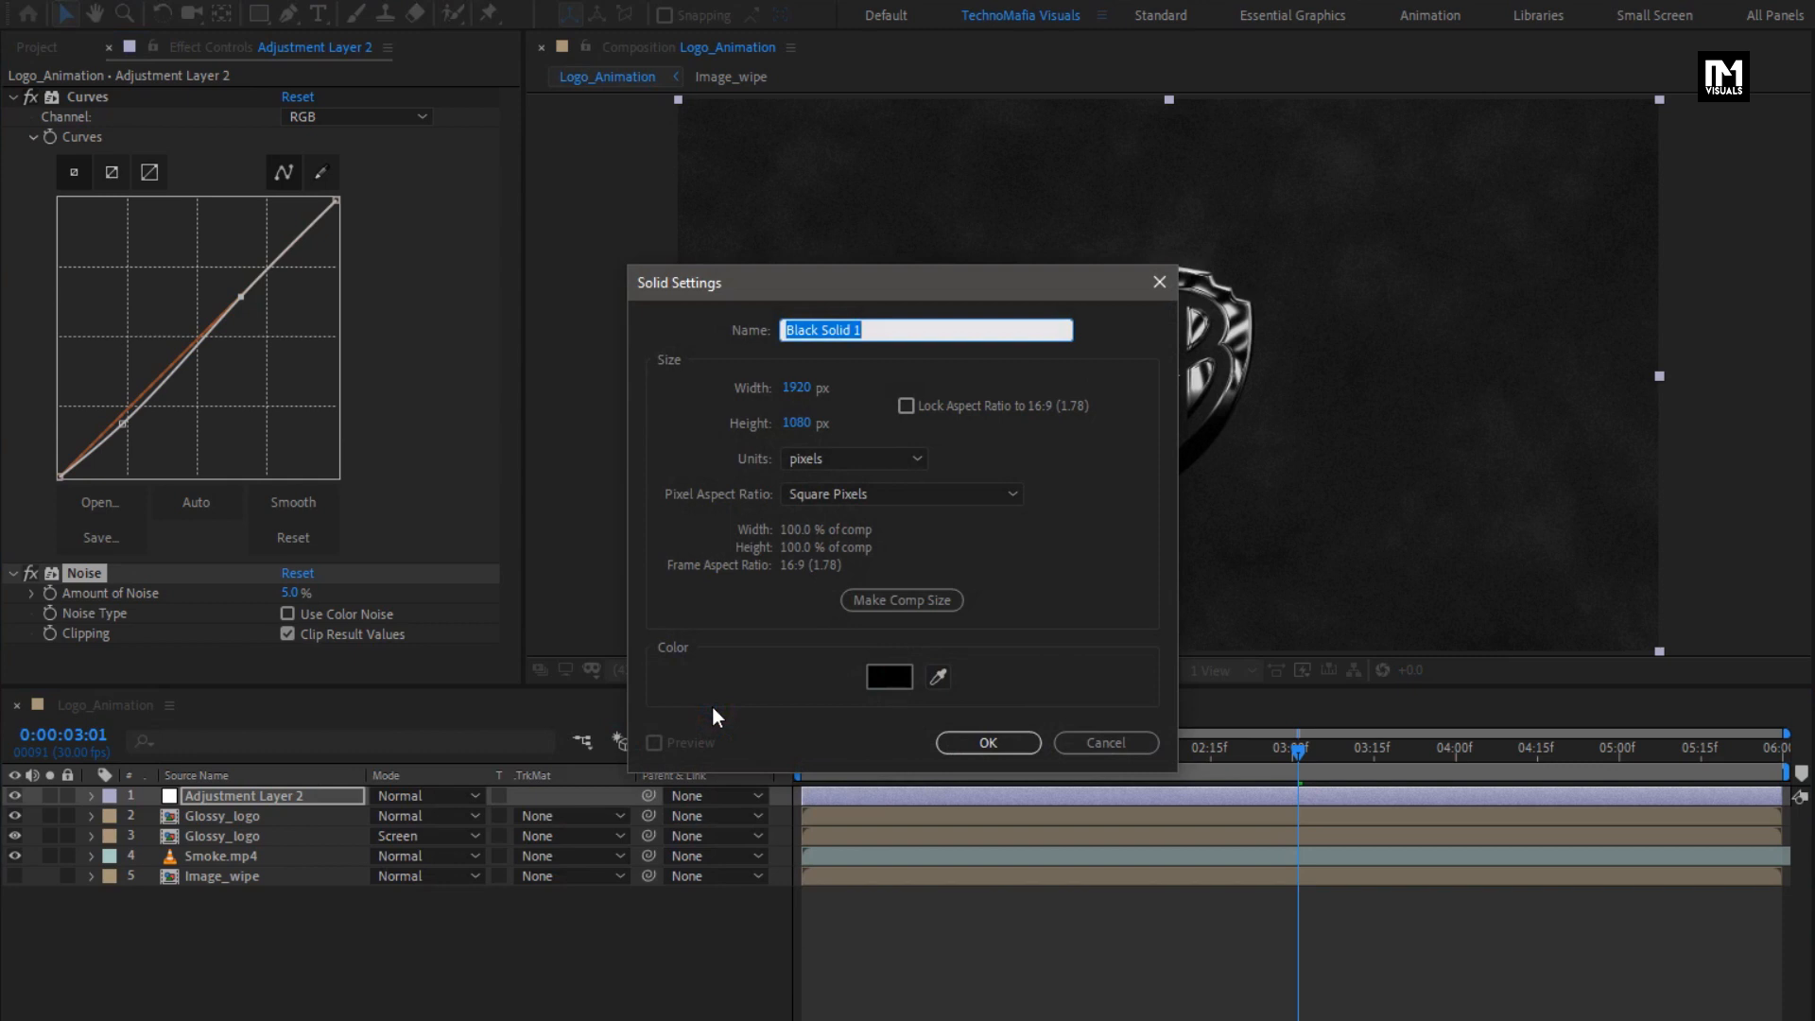
text(Color)
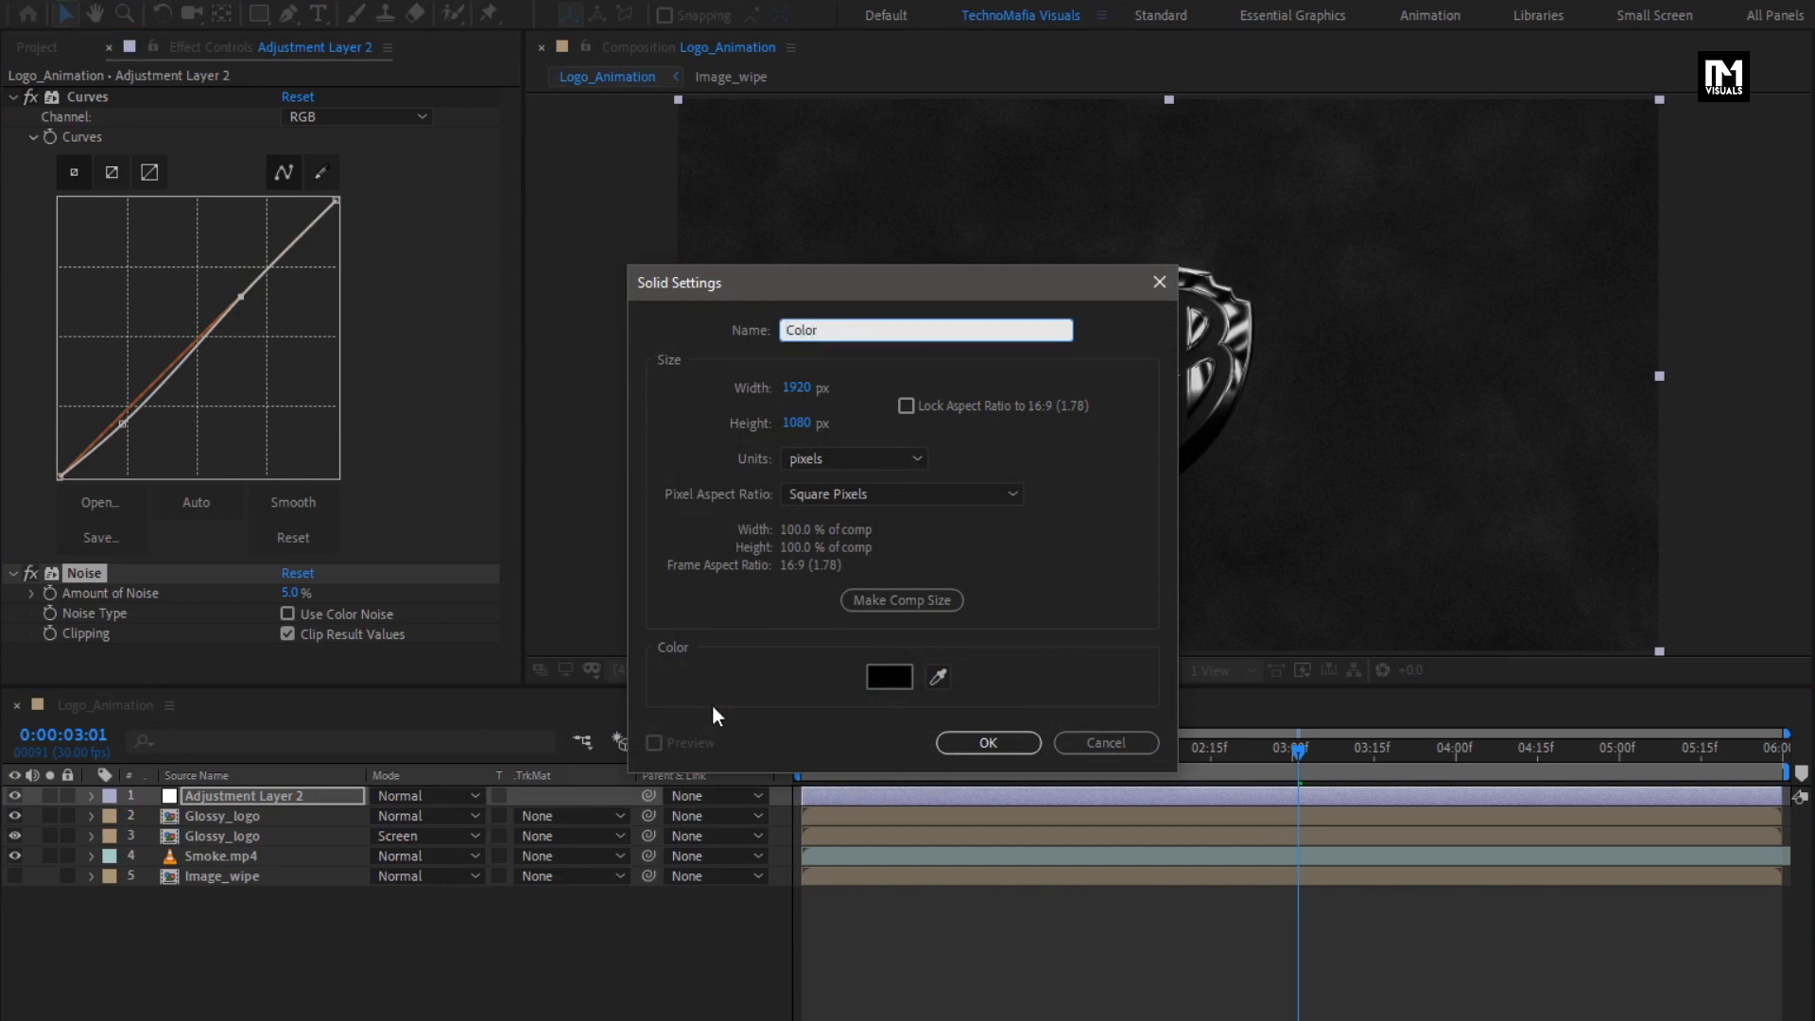
click(966, 742)
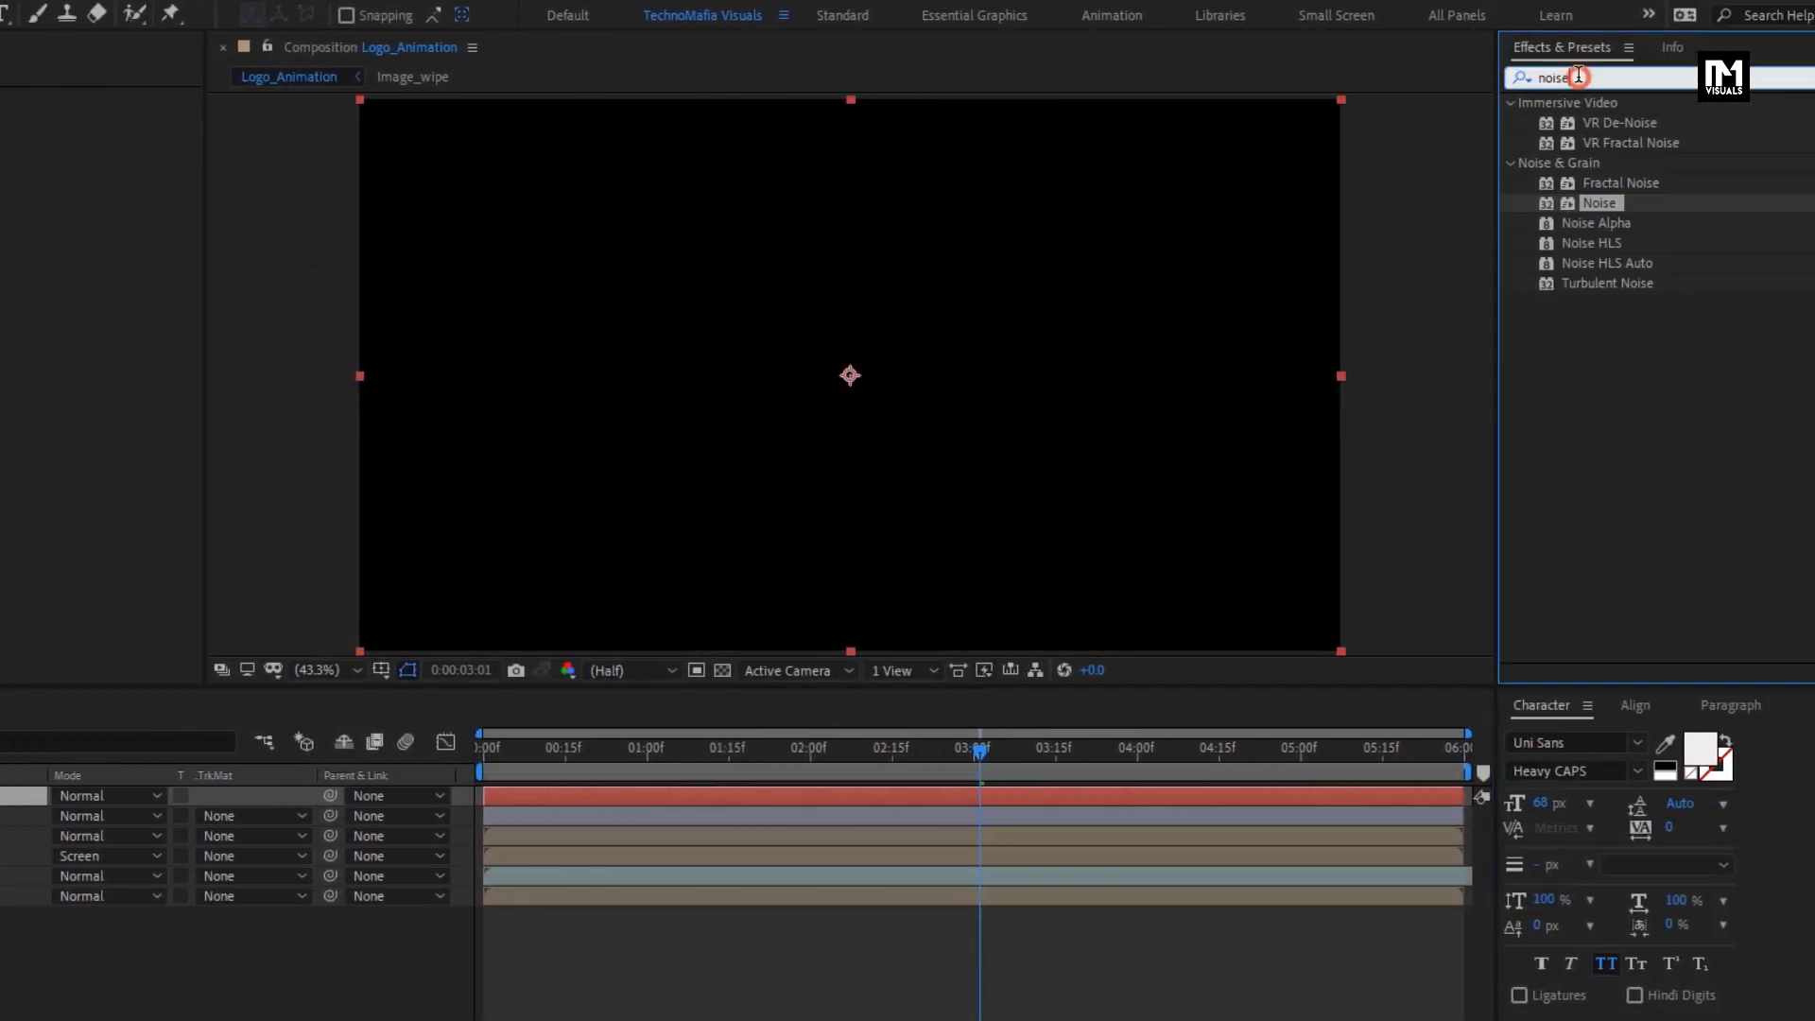
- Apply the Fill effect to the Color solid and set its color to light blue 81BCF9
click(1617, 78)
text(fill)
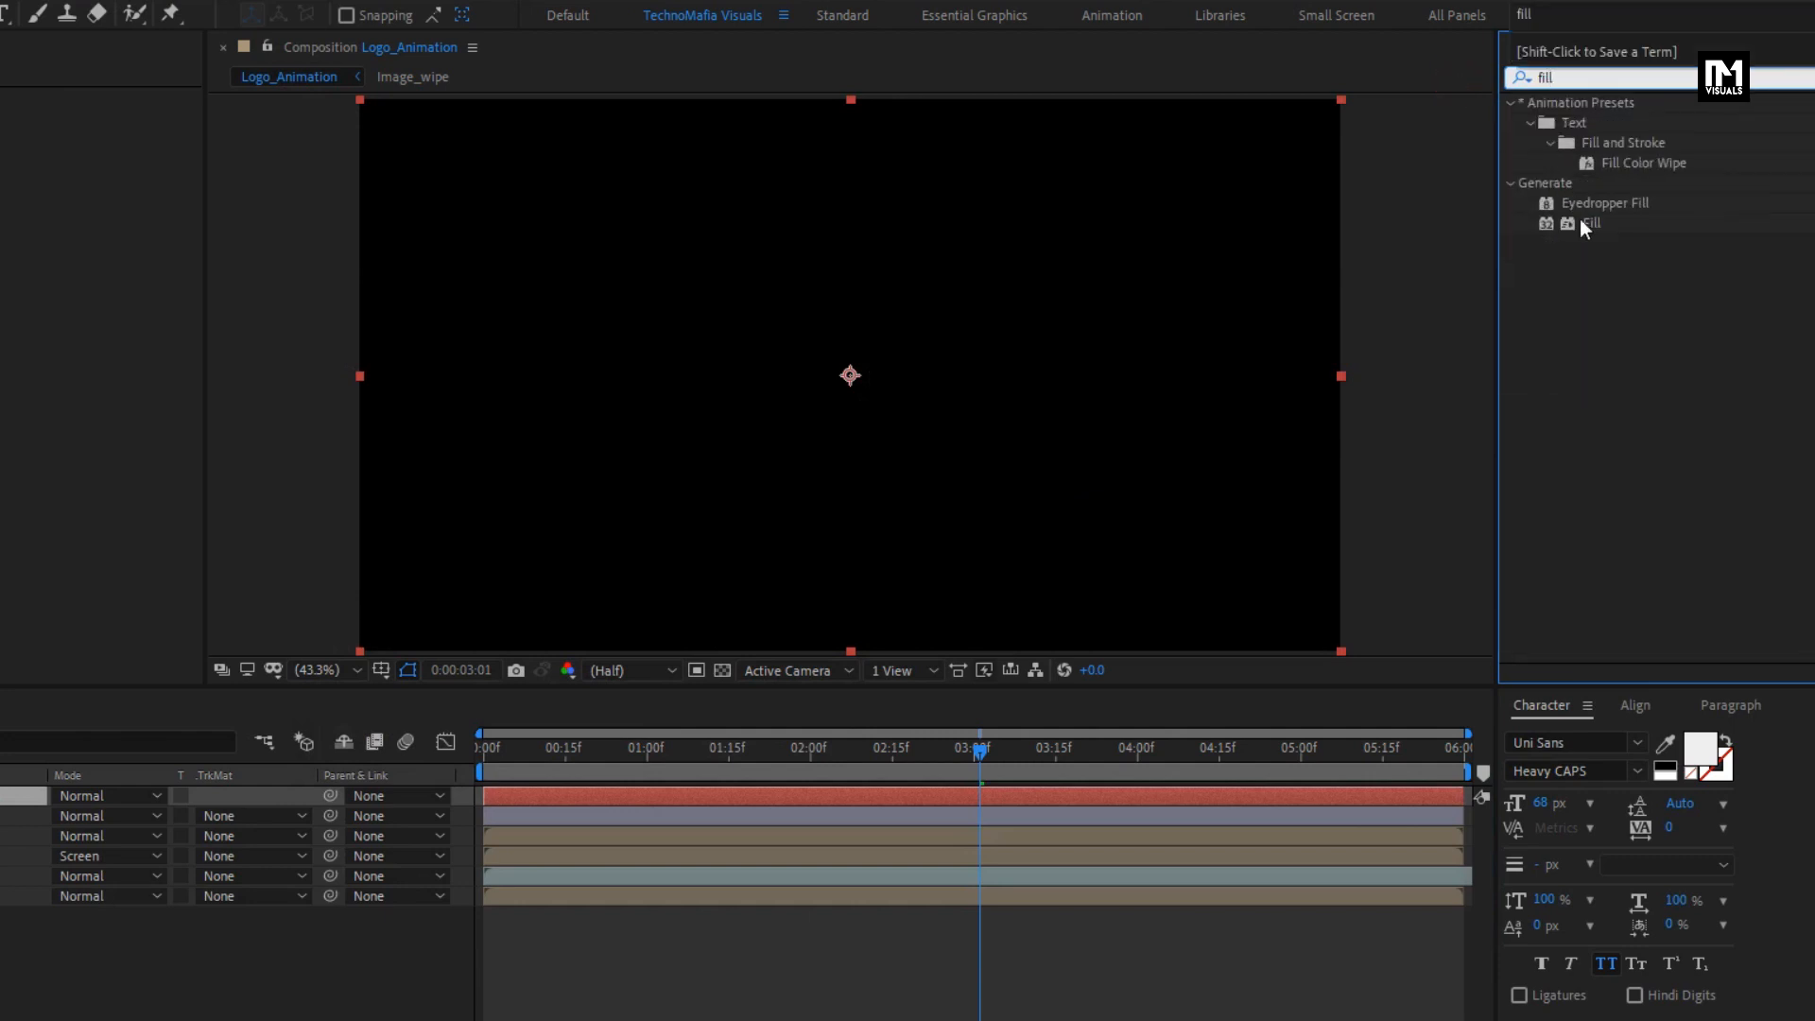
double_click(1585, 225)
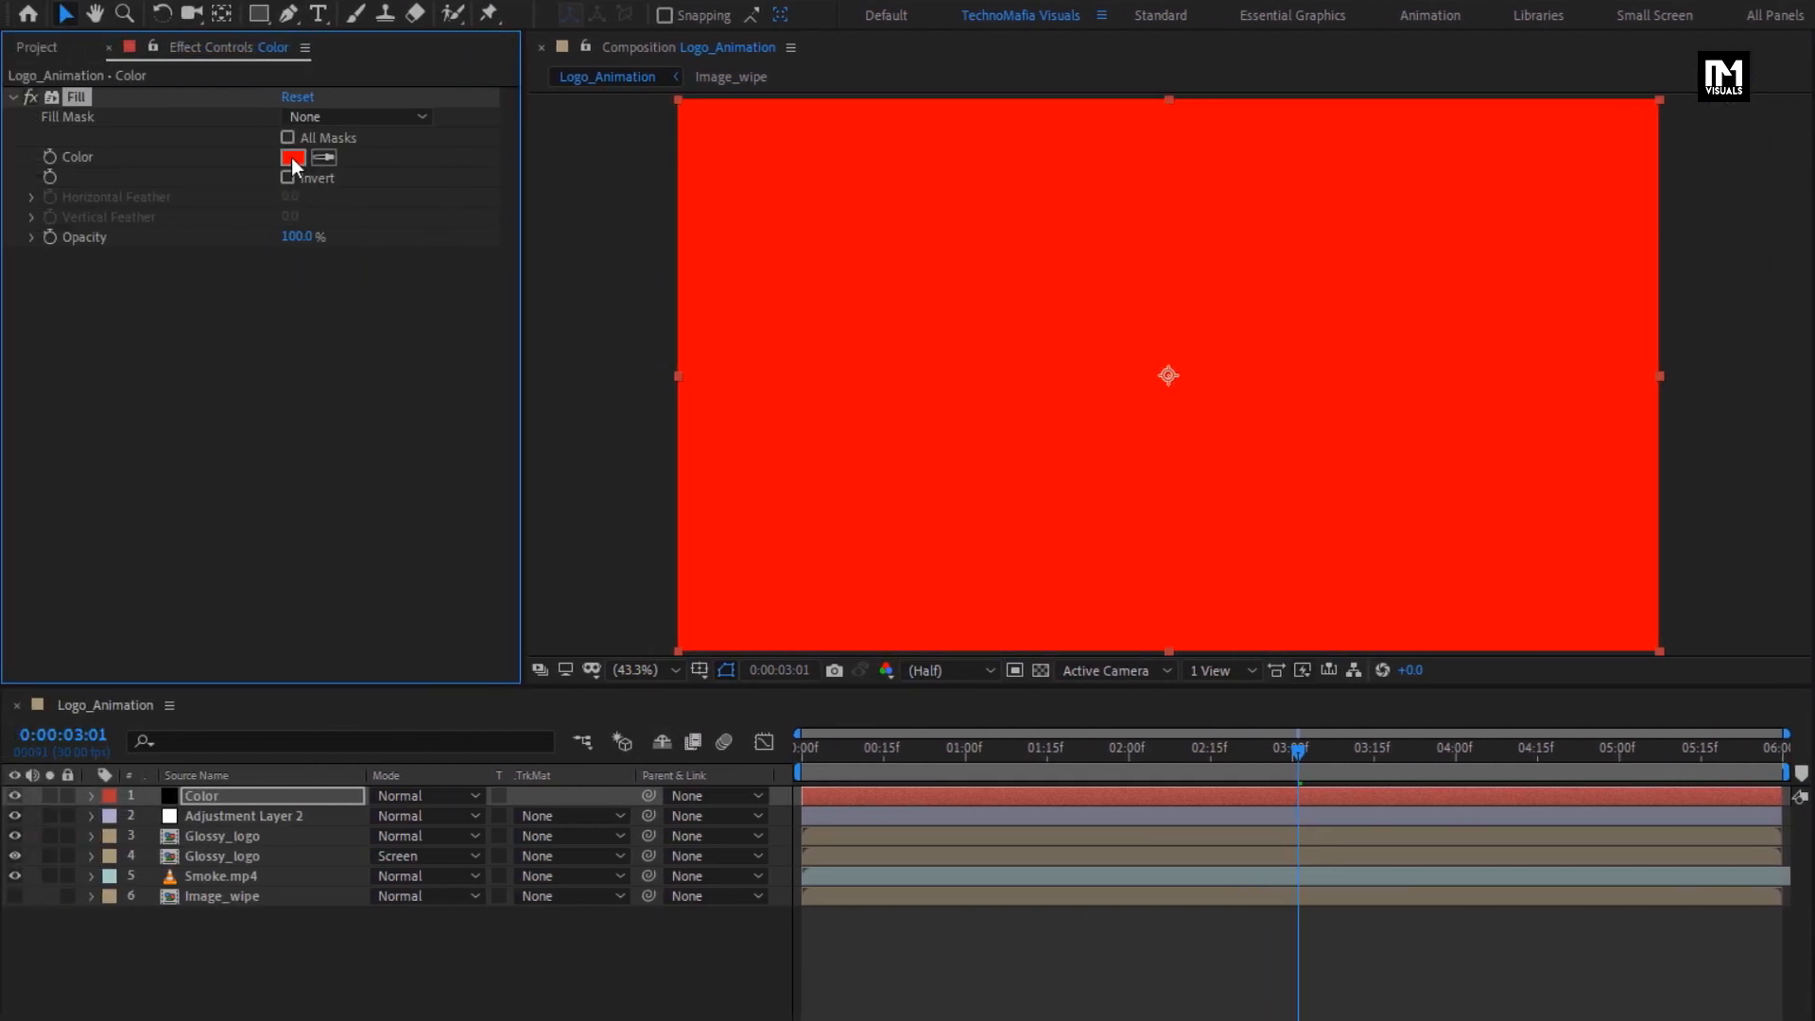
click(293, 159)
drag(570, 502, 570, 432)
click(387, 314)
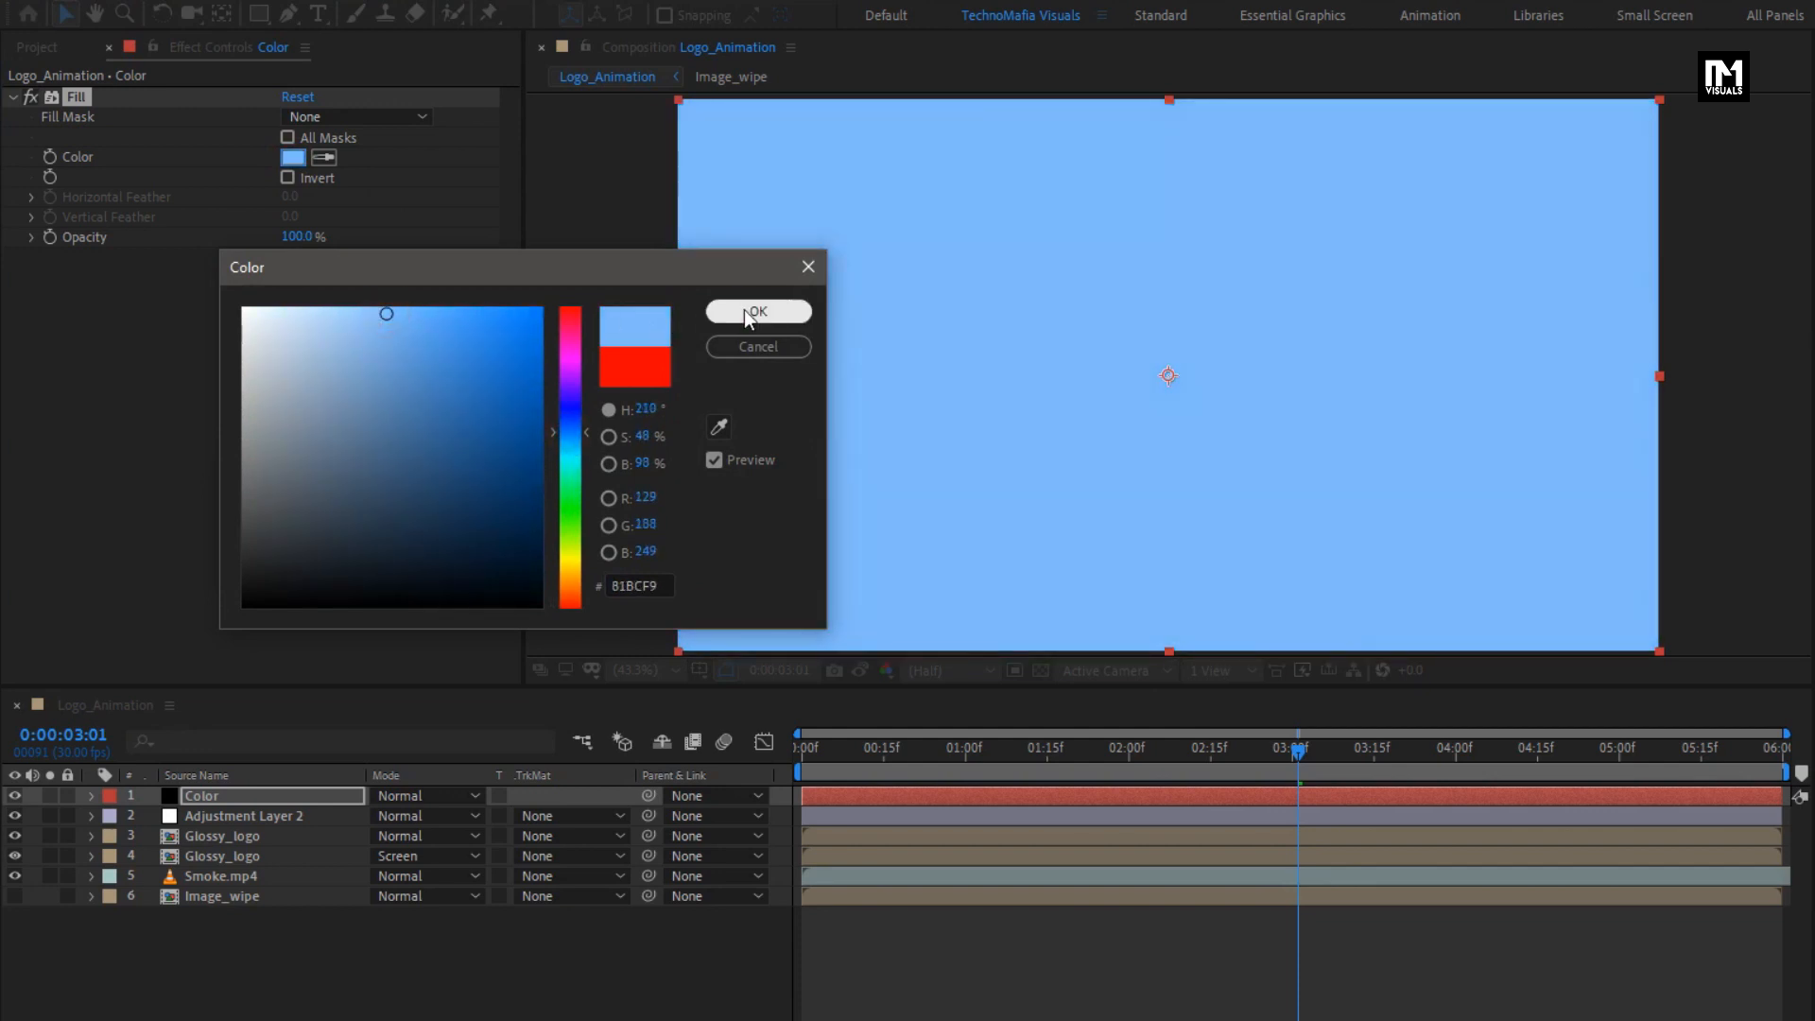
click(747, 311)
- Set the Fill opacity to 8% and move the Color layer directly below Adjustment Layer 2
drag(299, 236, 182, 235)
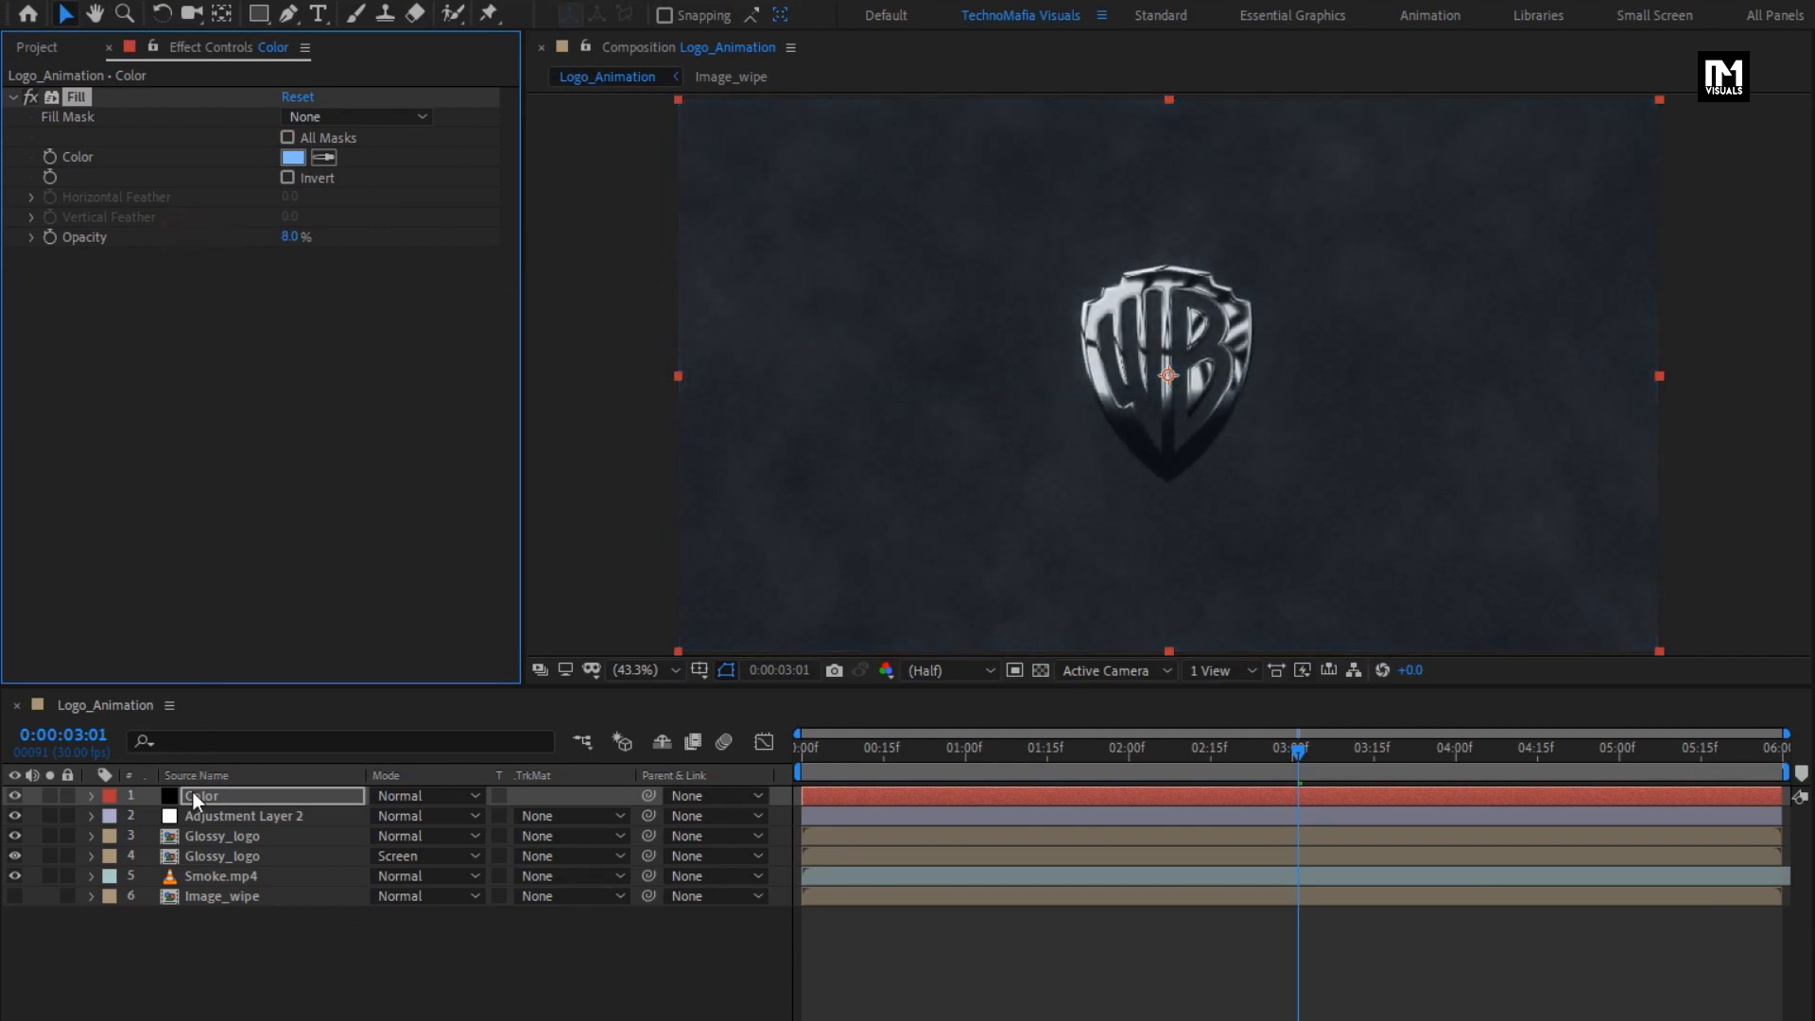
drag(193, 792, 206, 817)
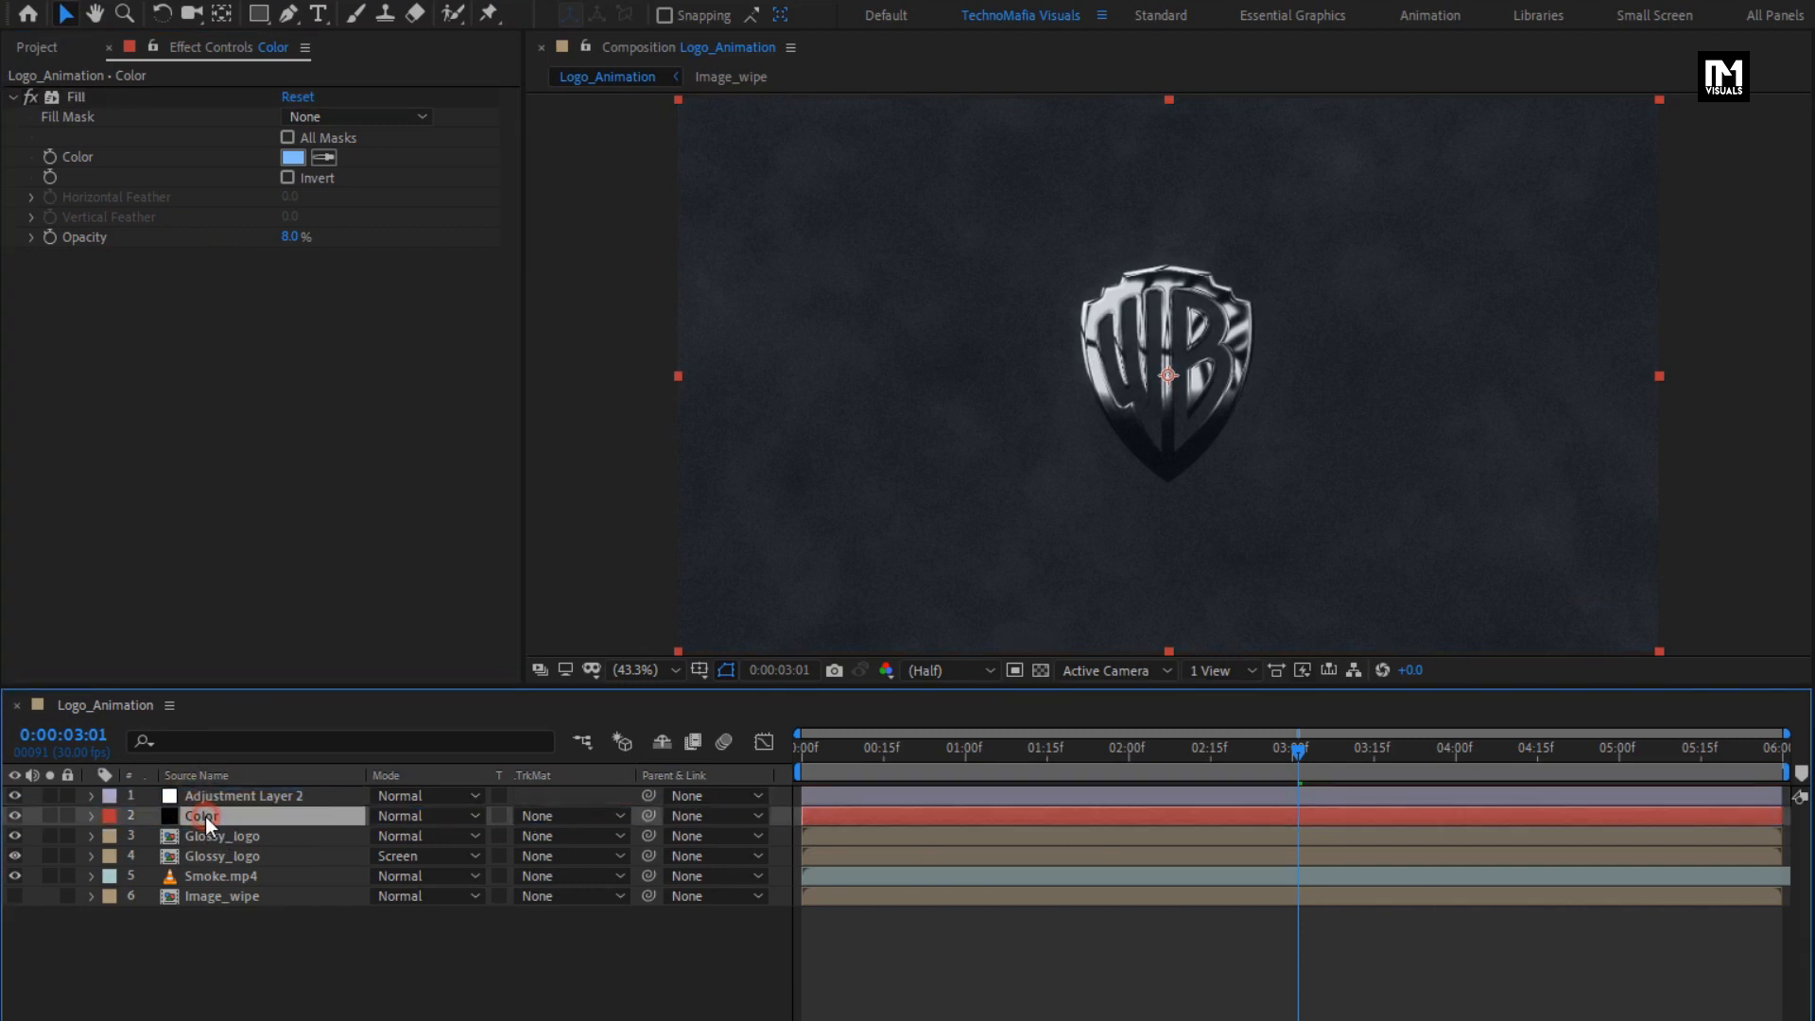
click(357, 977)
- Create a new 1920 × 1080 px black solid named Solid above all layers
right_click(357, 975)
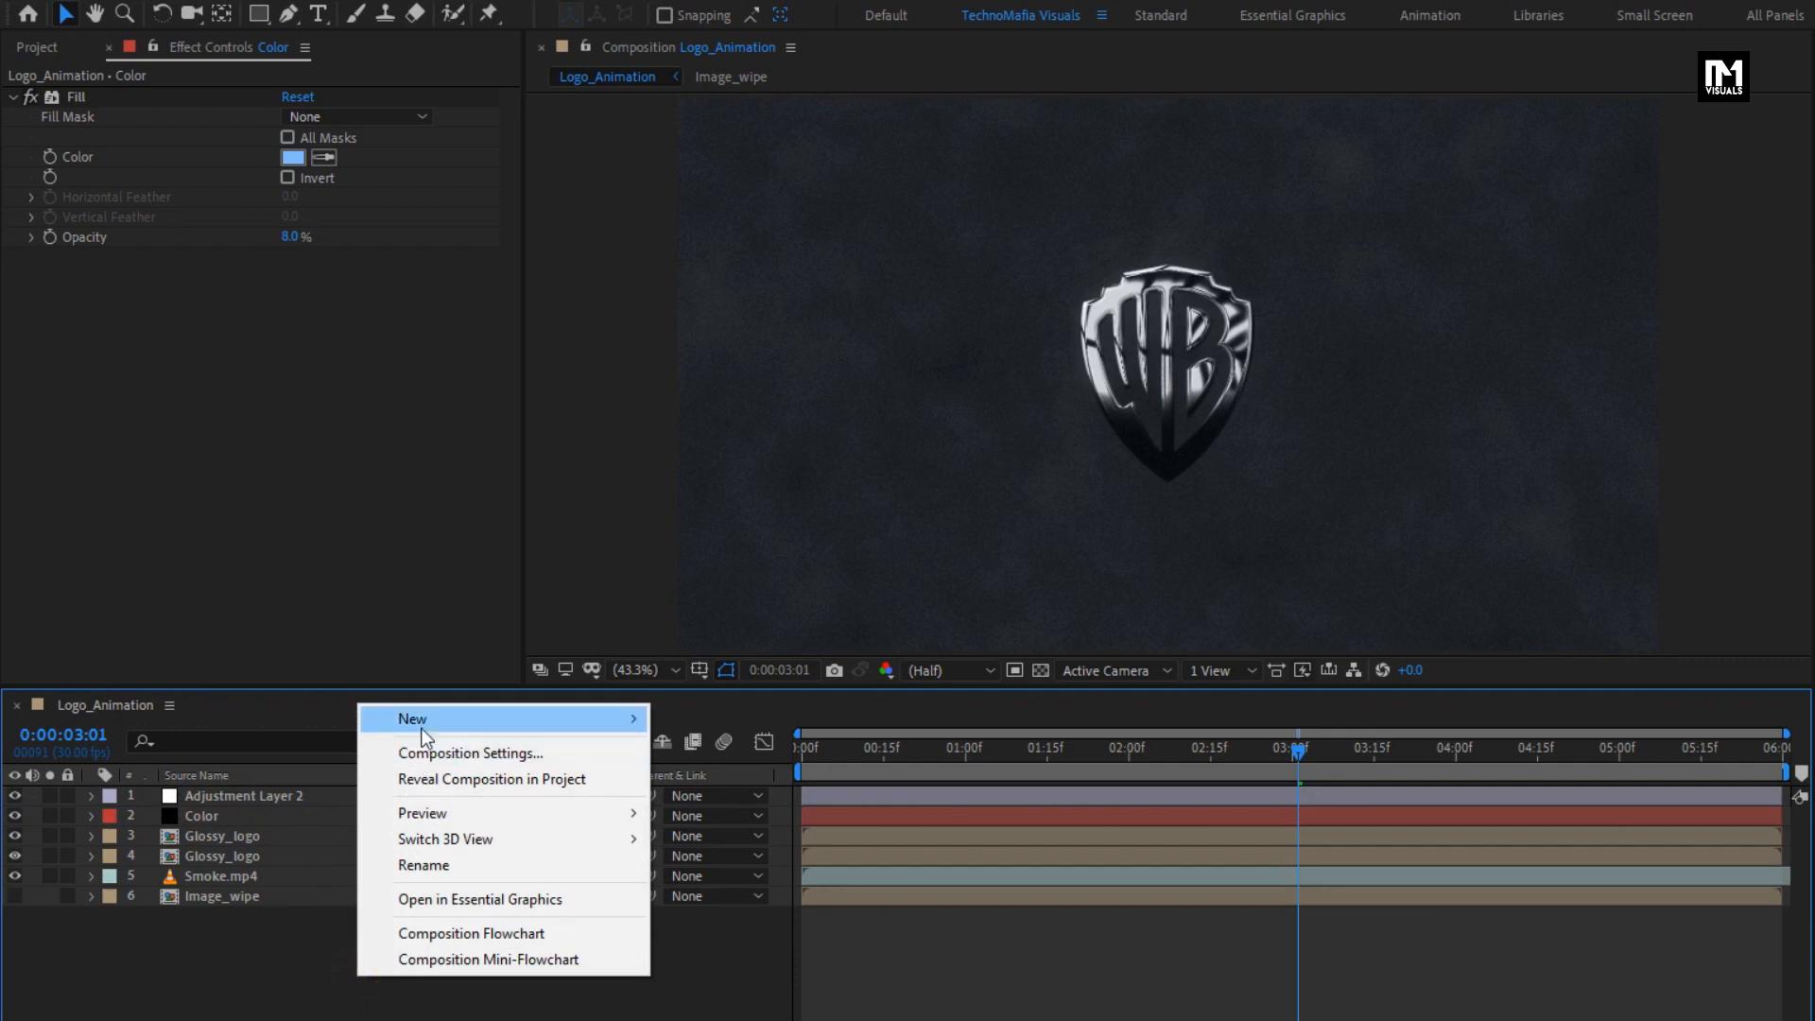
mouse_move(527, 722)
click(721, 778)
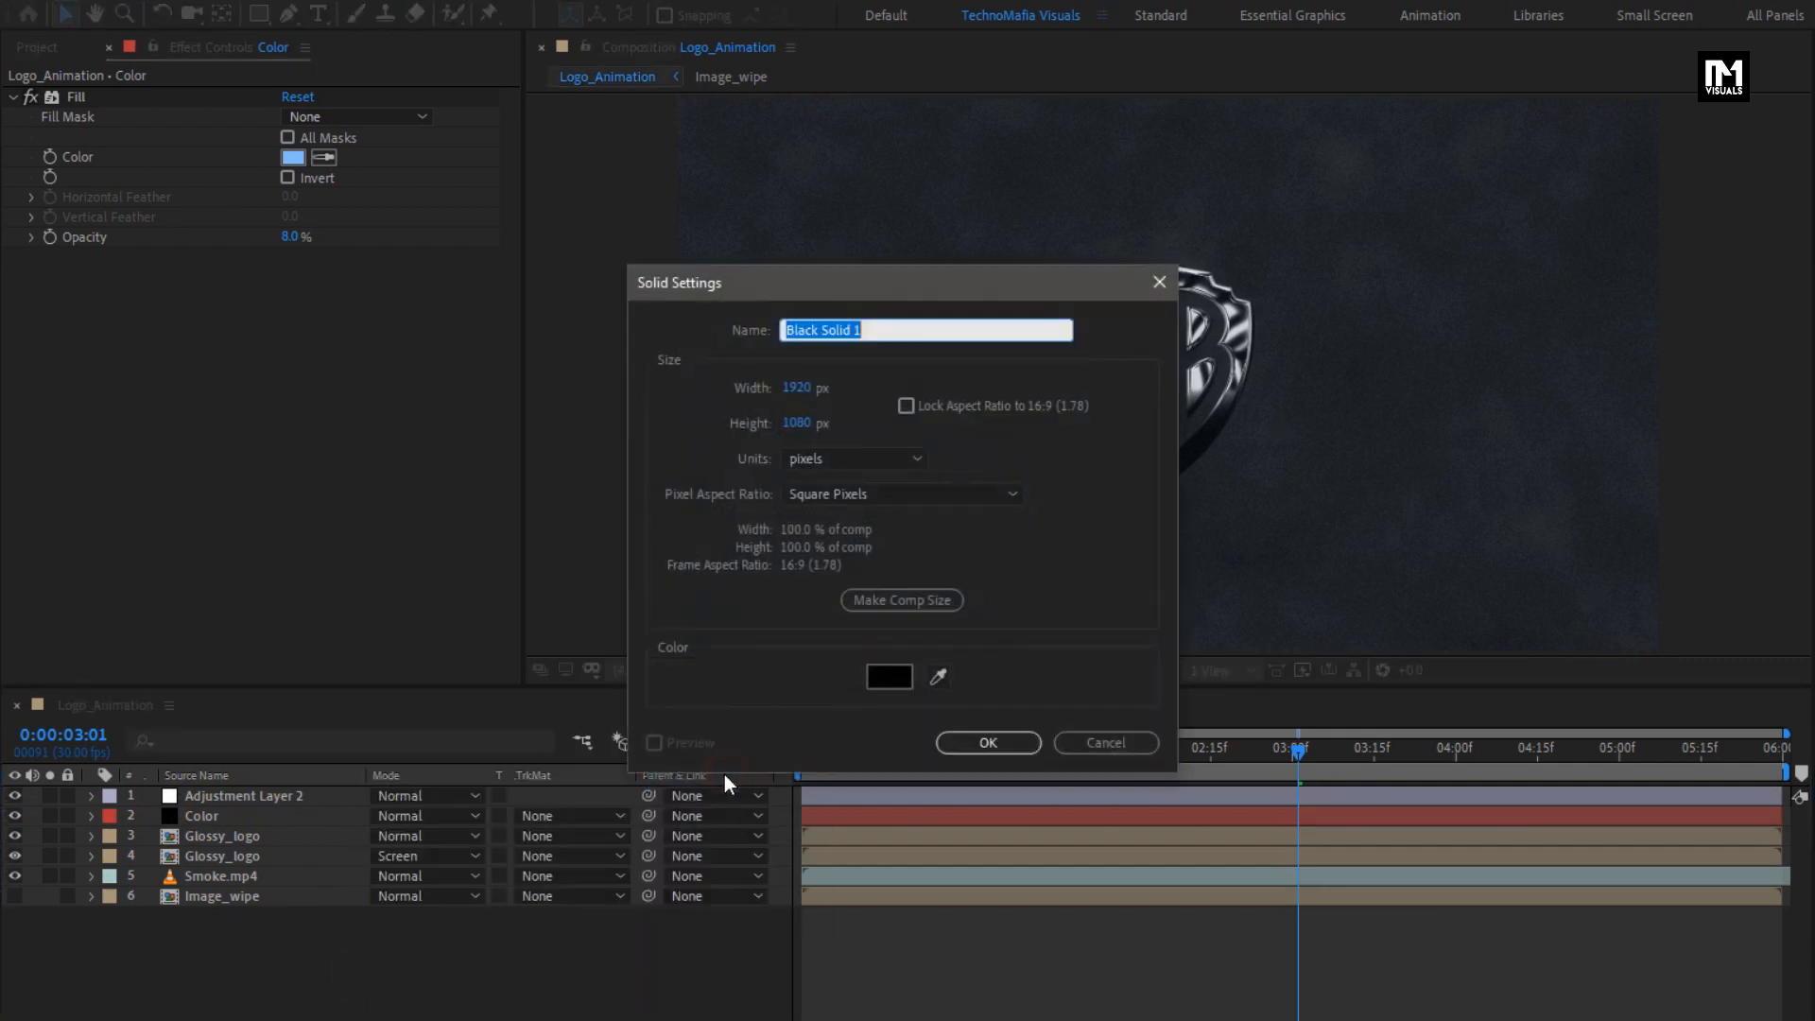
text(Solid)
click(992, 745)
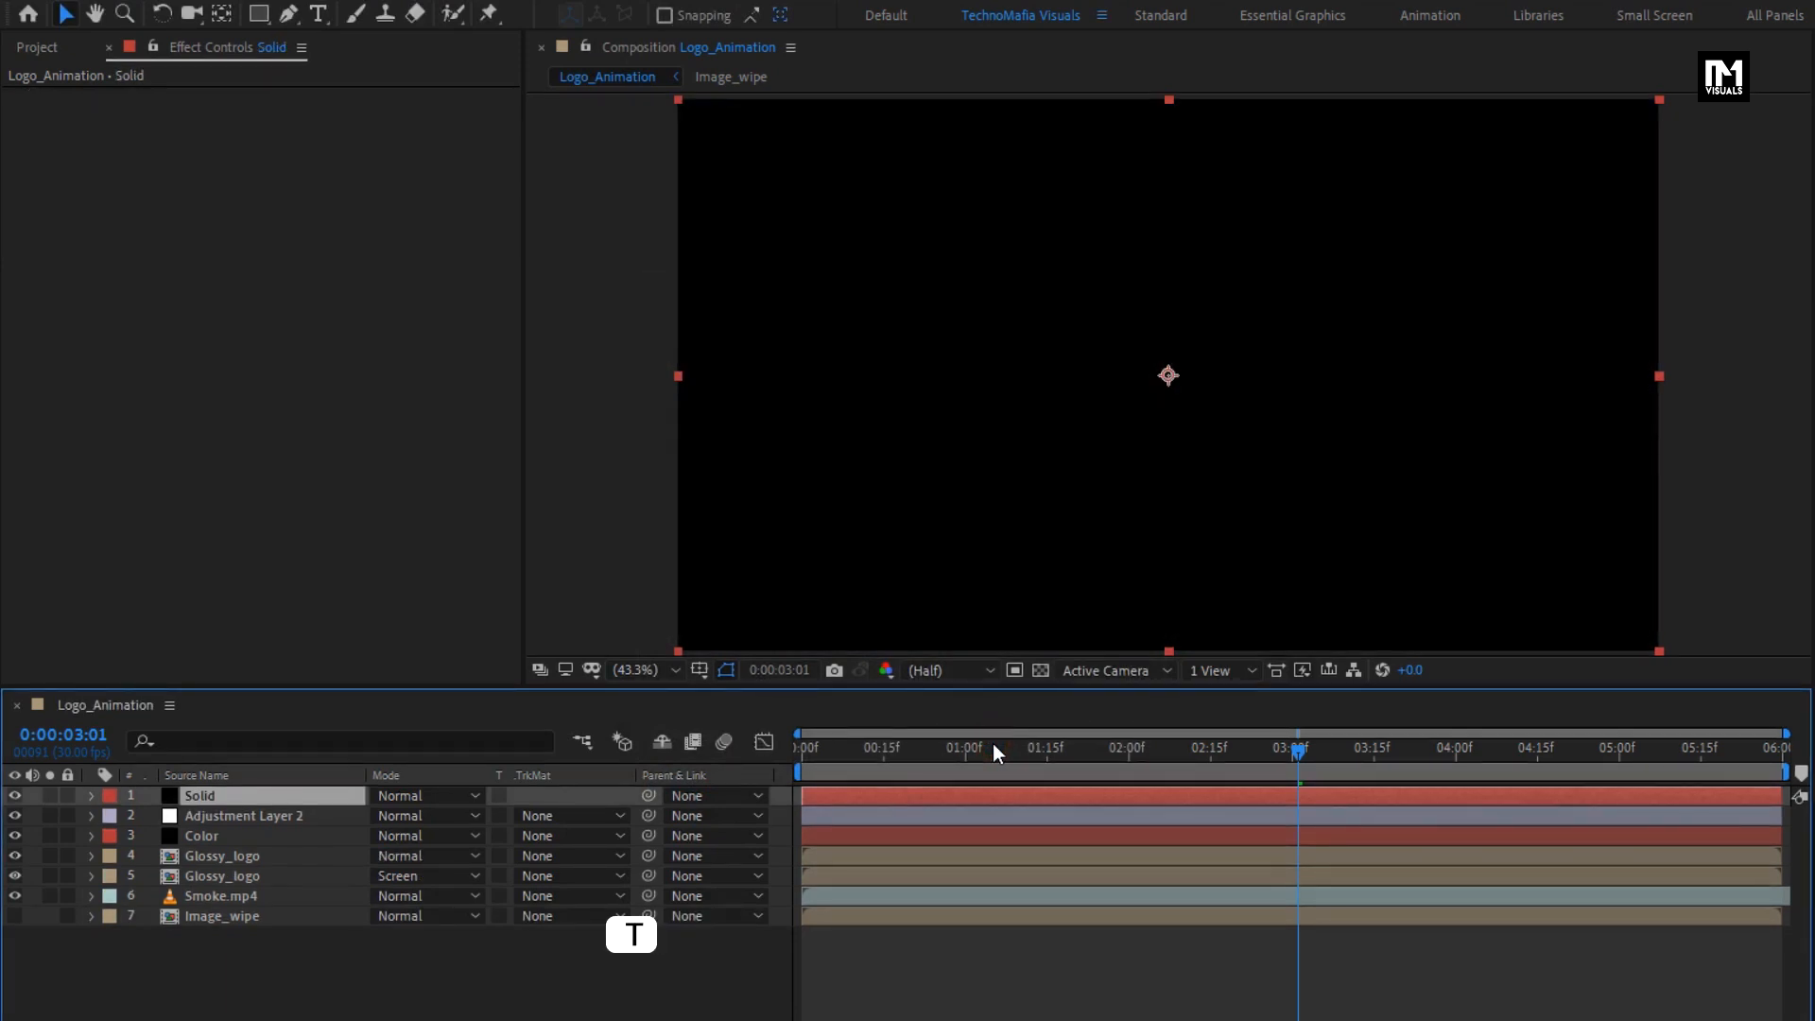
- Keyframe the Solid layer's opacity from 100% at 0:00:00:00 to 0% at 0:00:01:00 for a fade-in from black
key(t)
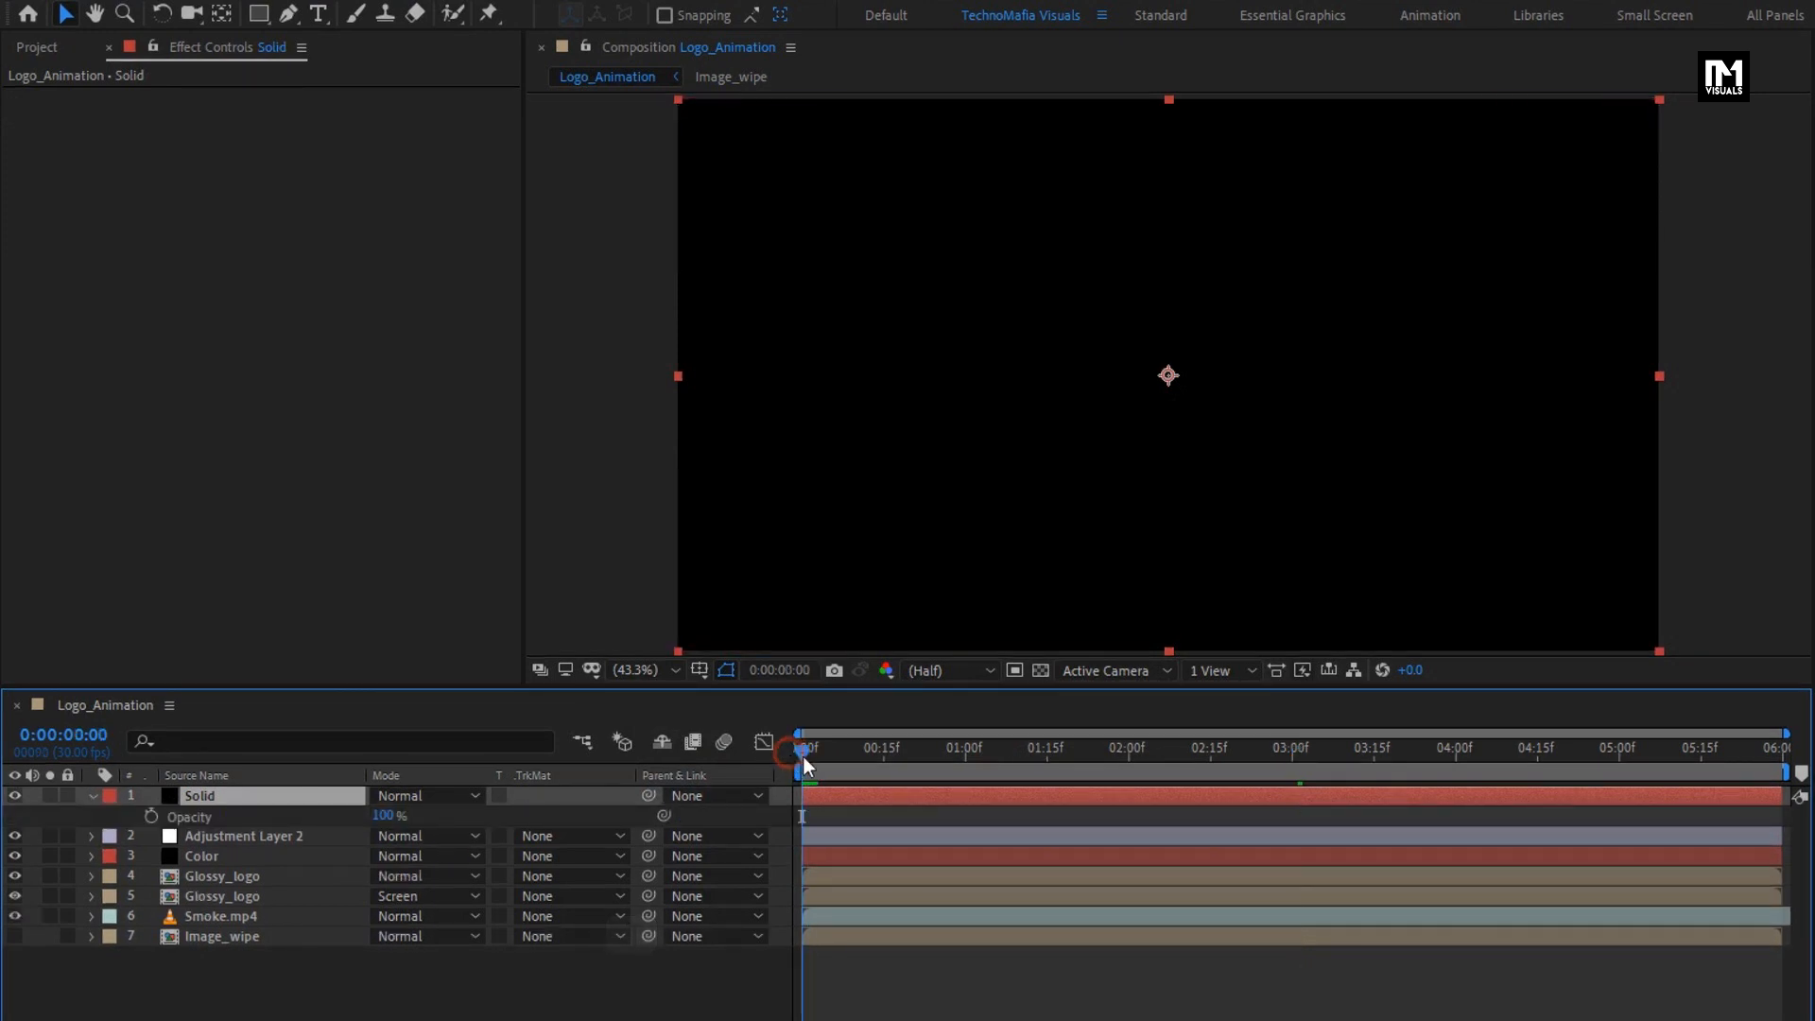
click(150, 816)
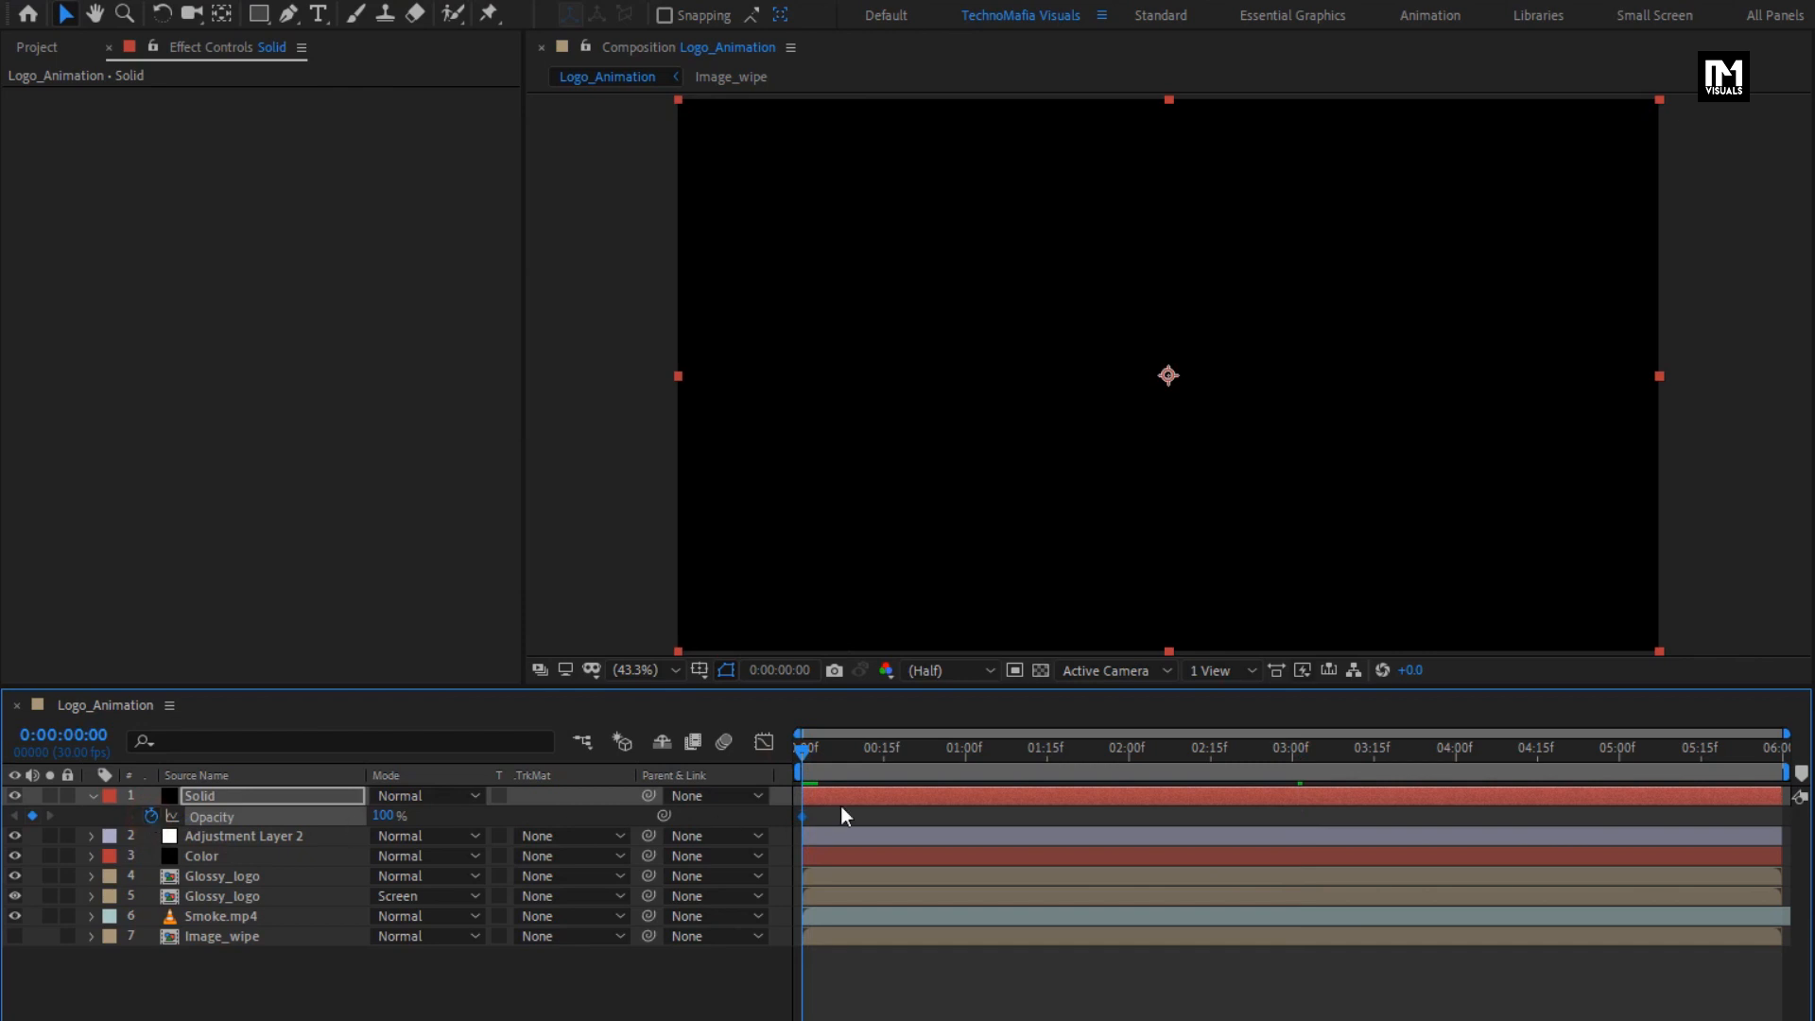
click(914, 762)
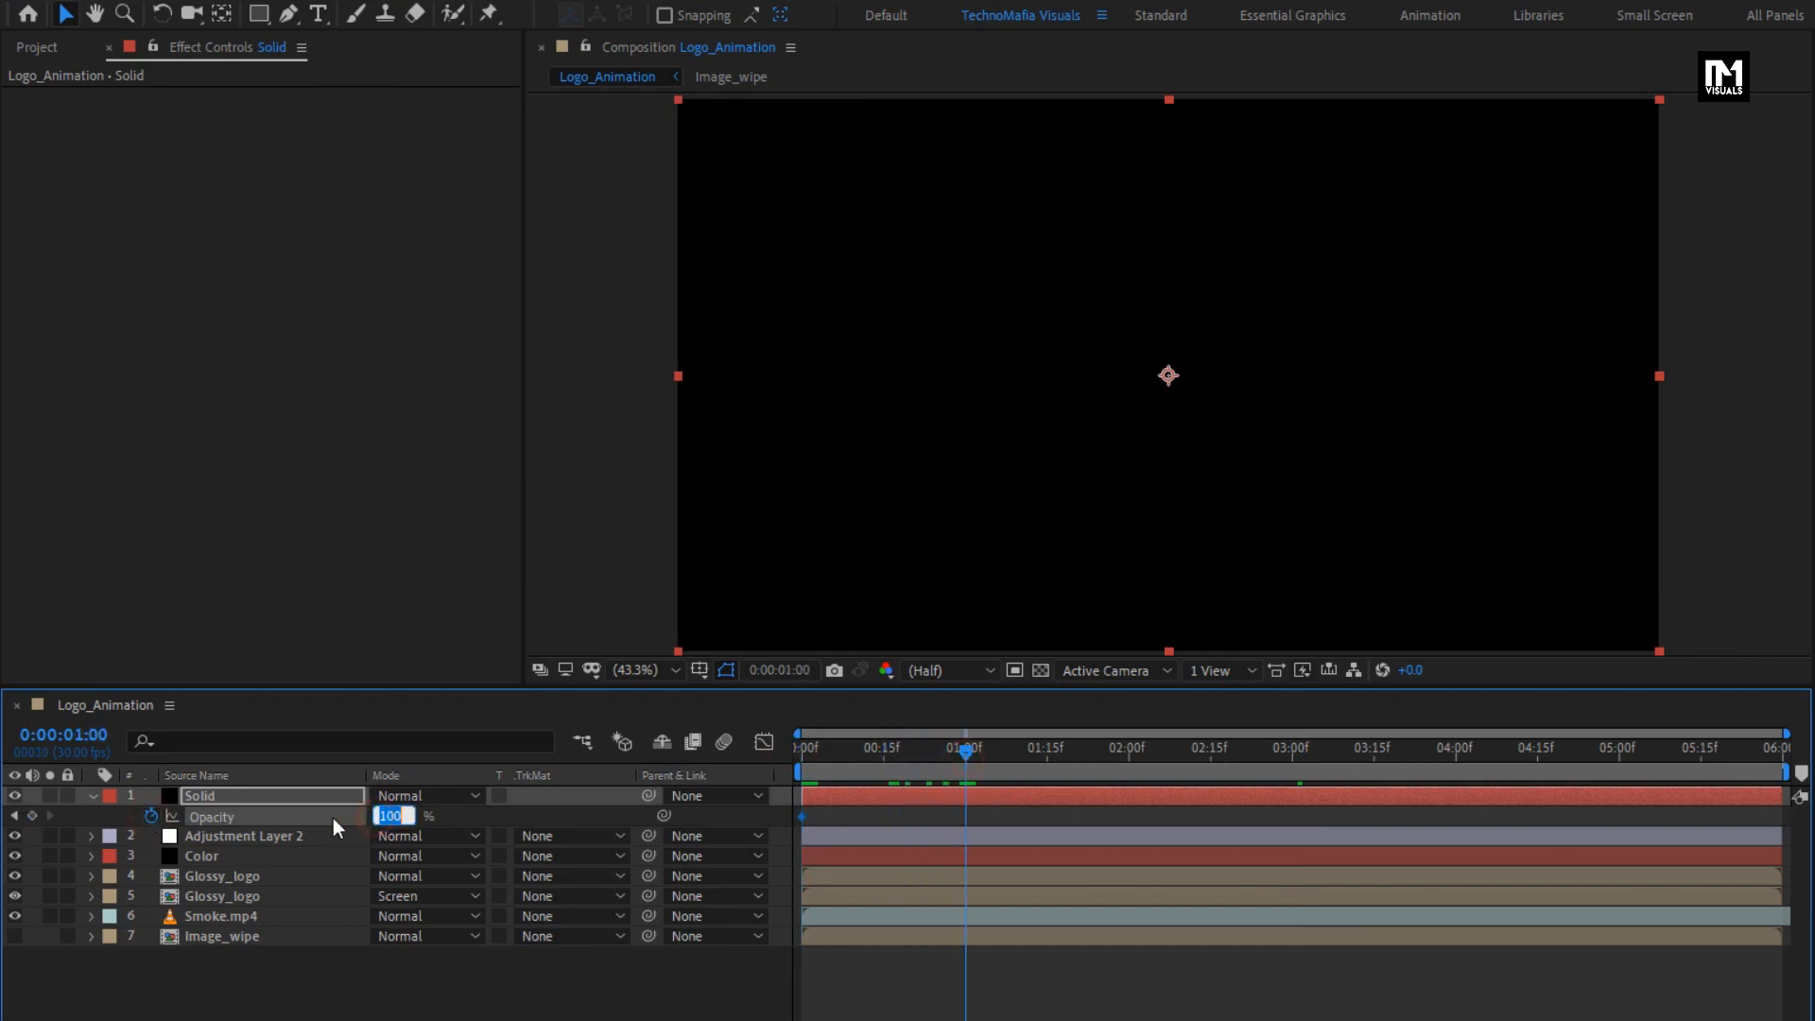
text(0)
key(Return)
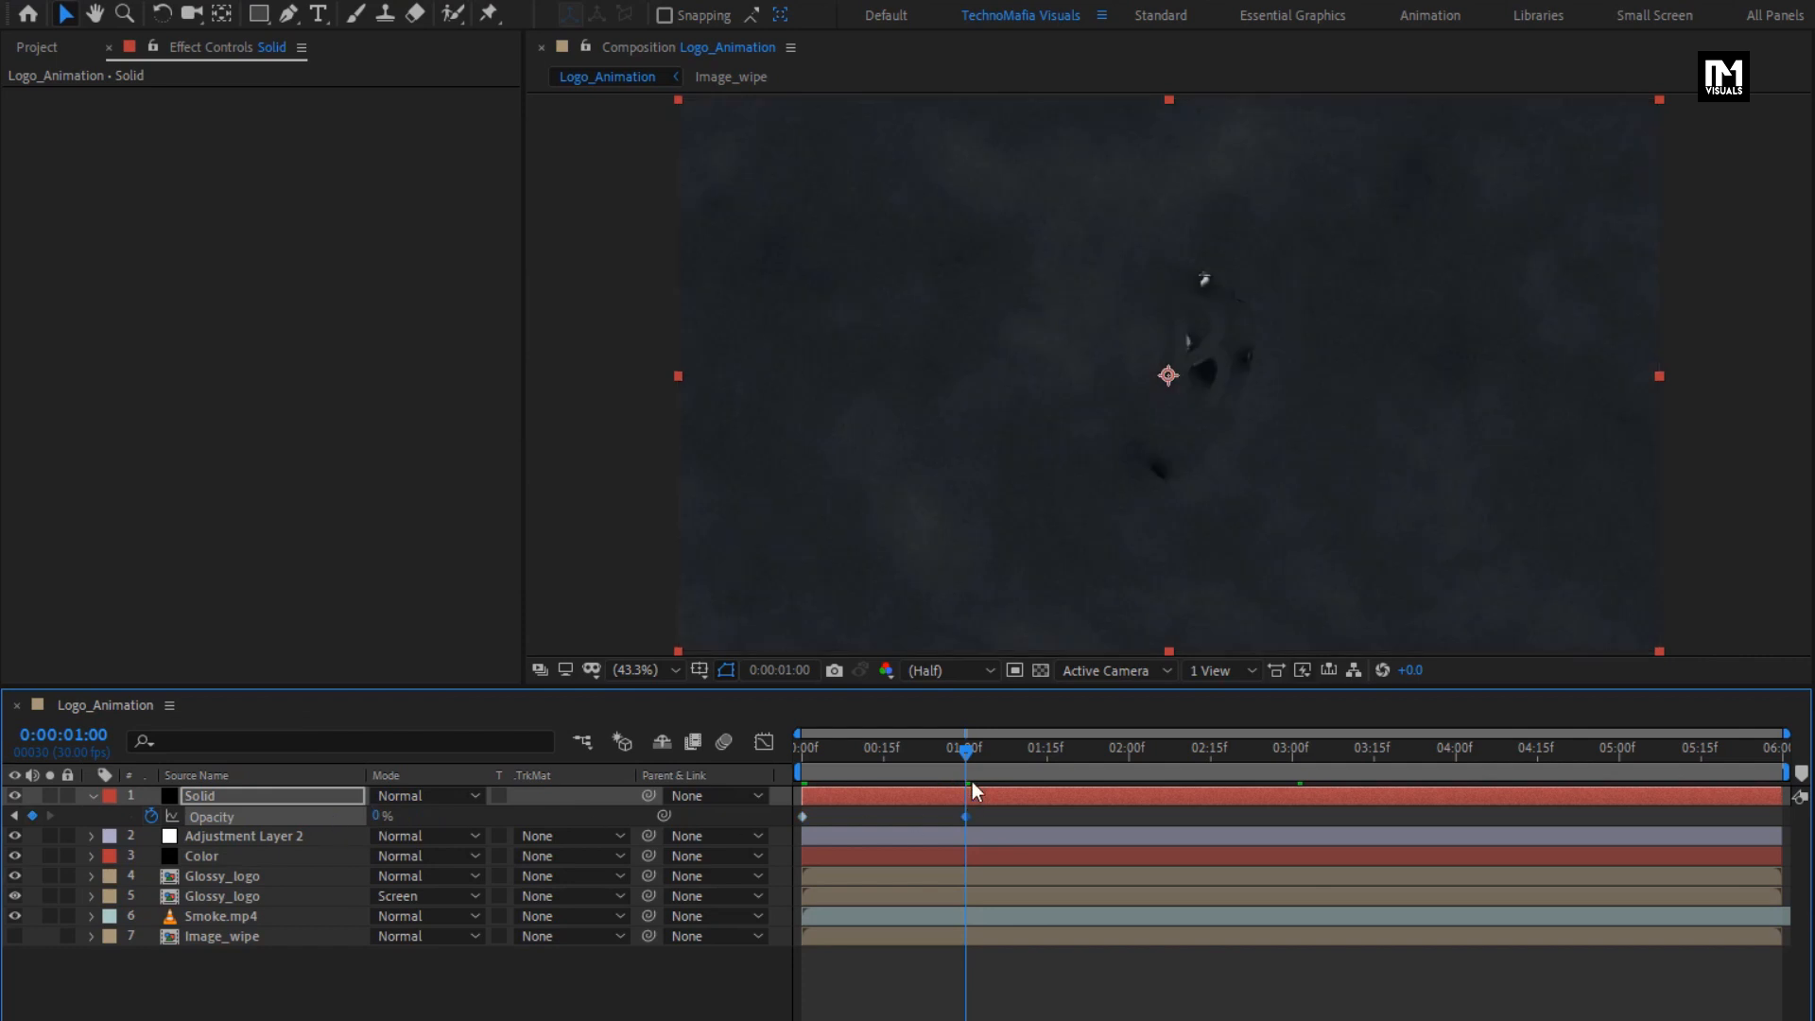
- Keyframe the Solid layer's opacity at 0% at 0:00:05:00 and 100% at 0:00:05:29, and scrub through the fades
drag(965, 742, 1620, 745)
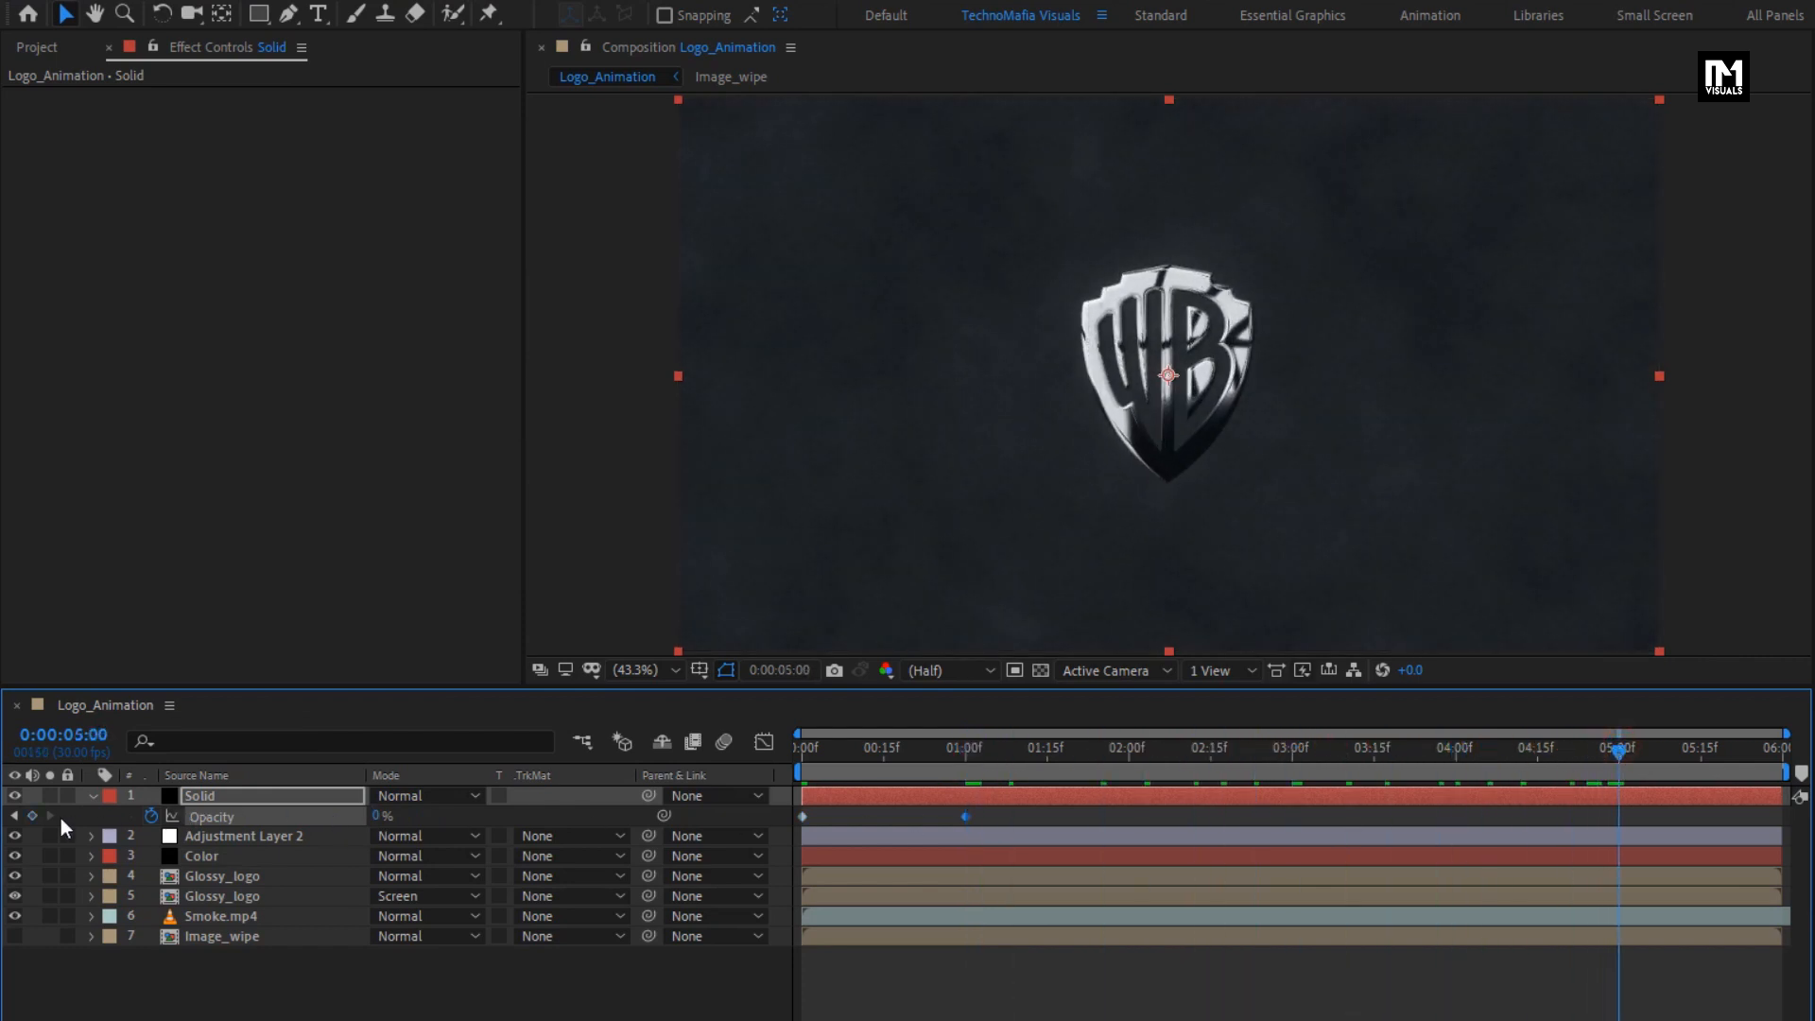
drag(1618, 749, 1786, 761)
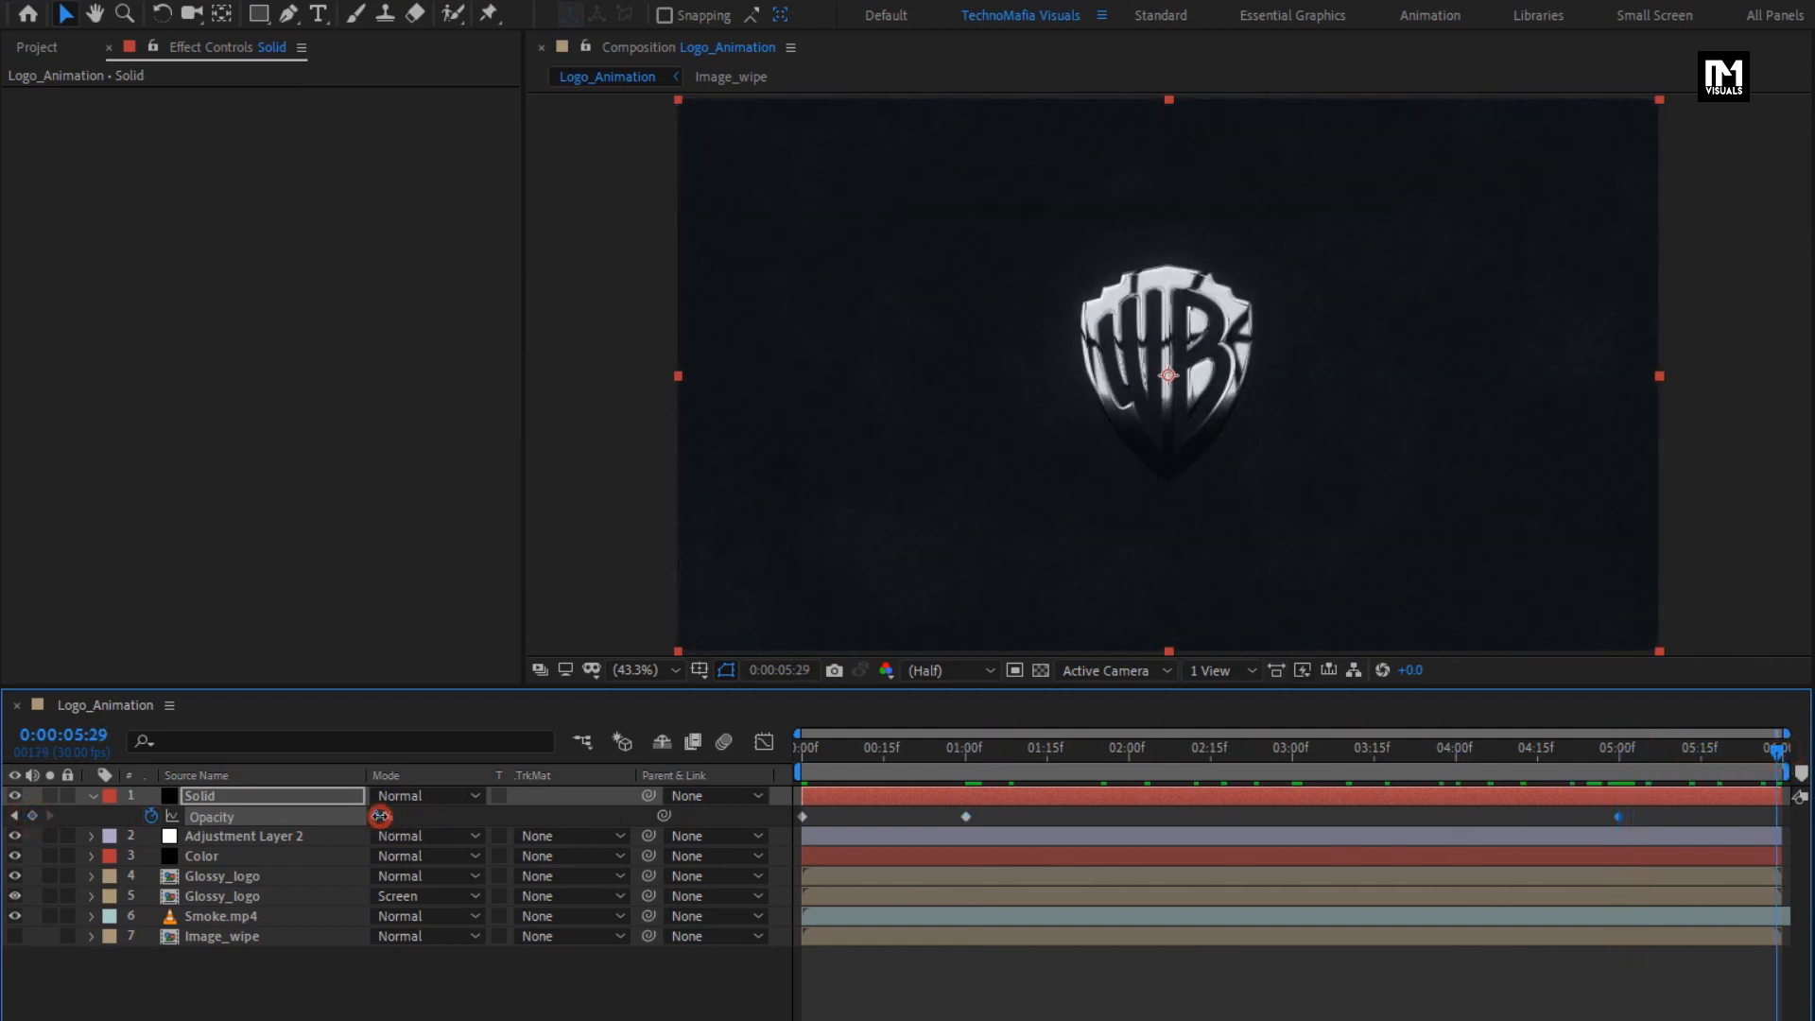
drag(380, 816, 637, 816)
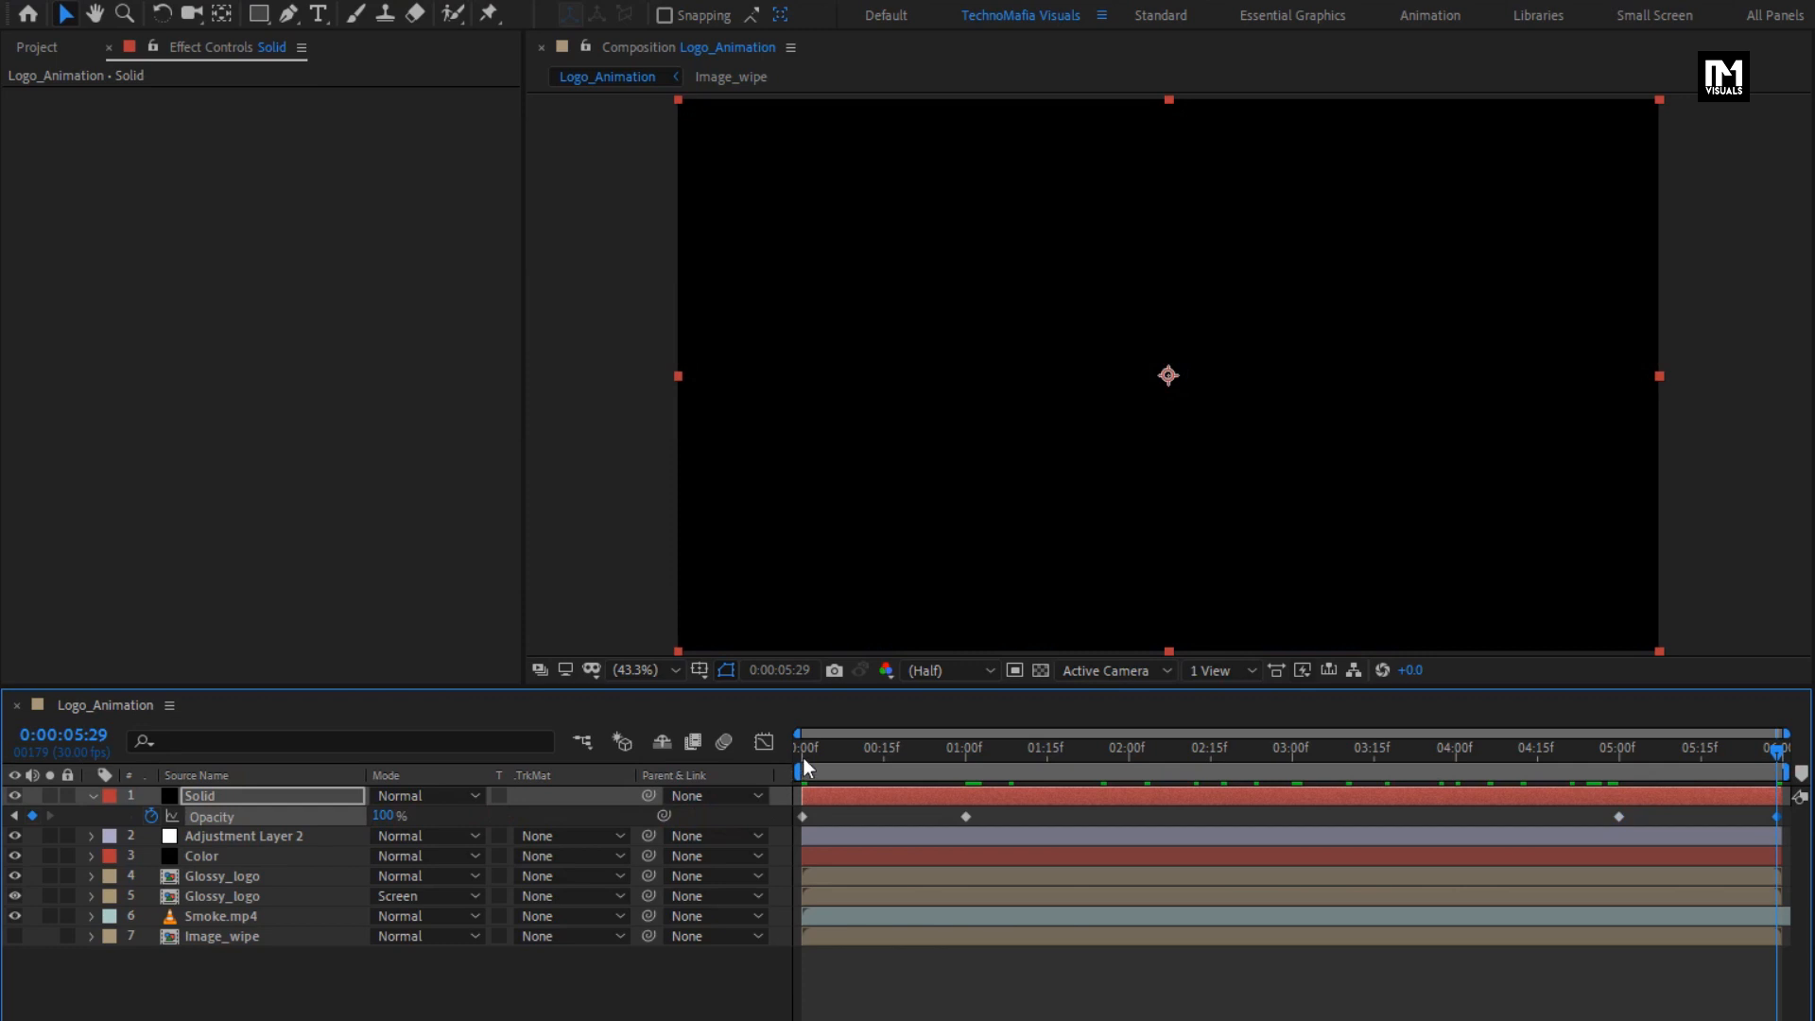
drag(802, 755, 1586, 754)
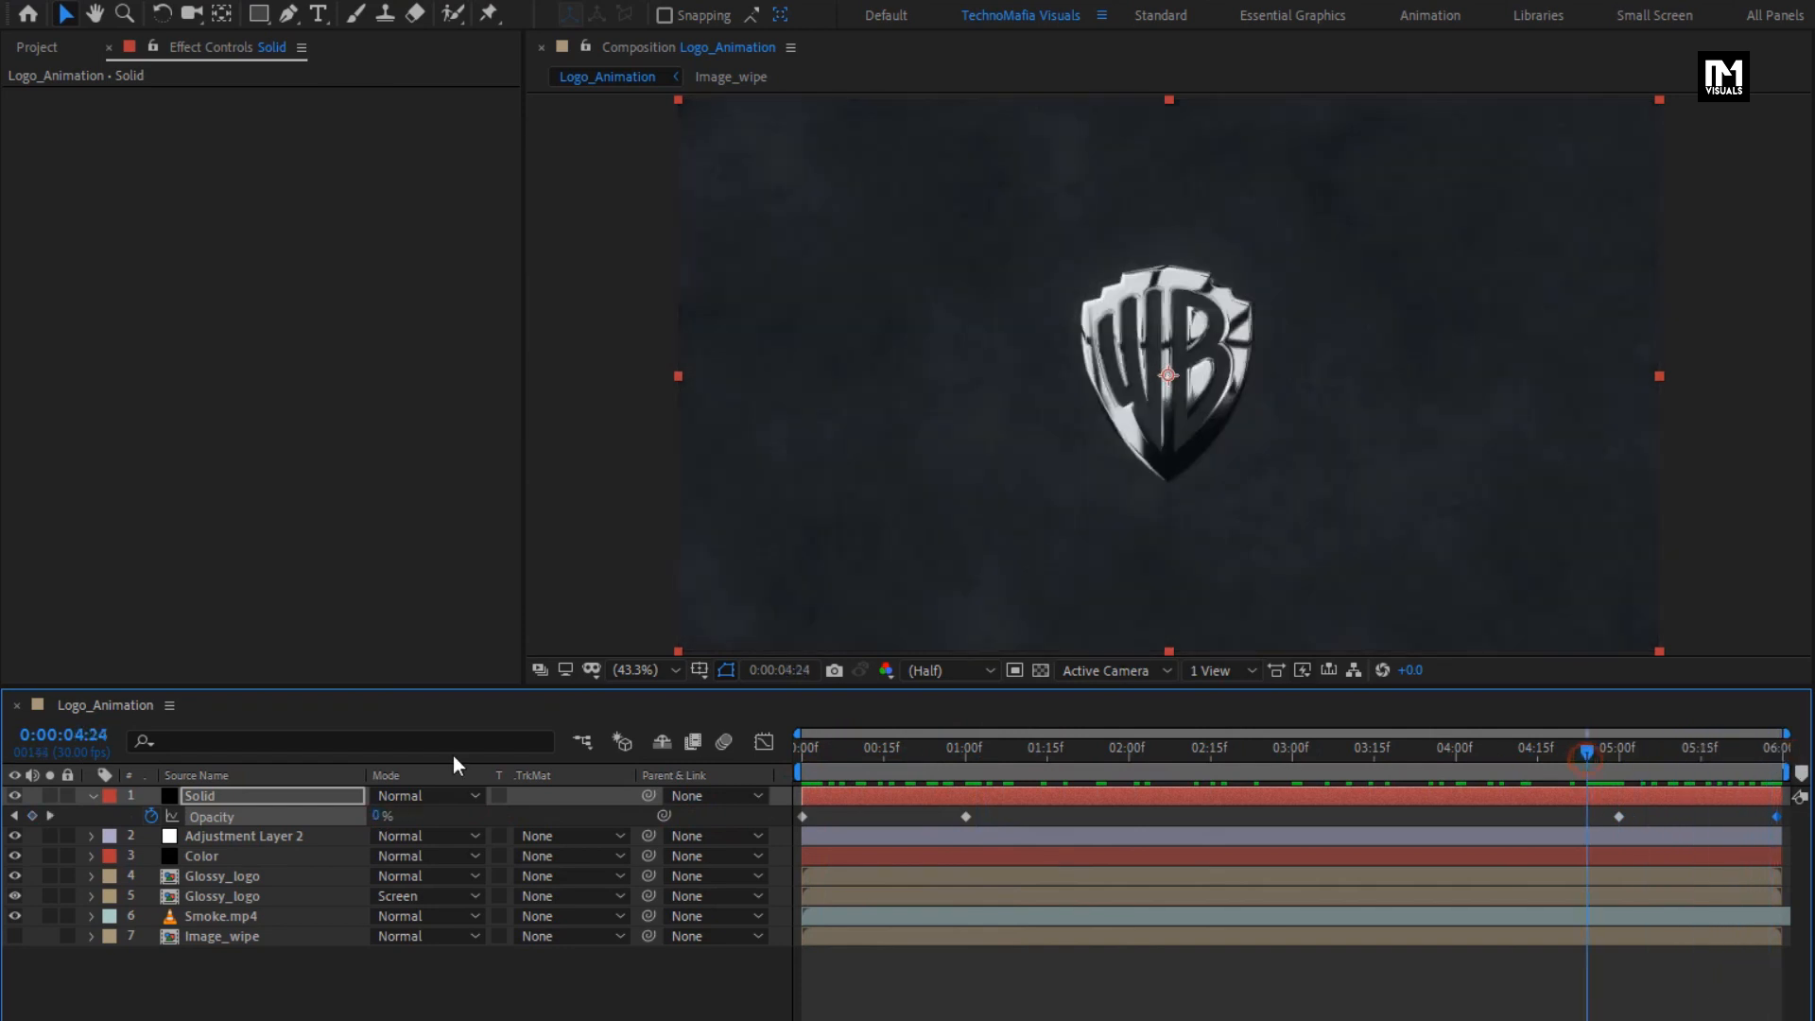
click(95, 797)
- Create a new 1920 × 1080 px black solid named Frame above all layers
click(274, 954)
right_click(248, 945)
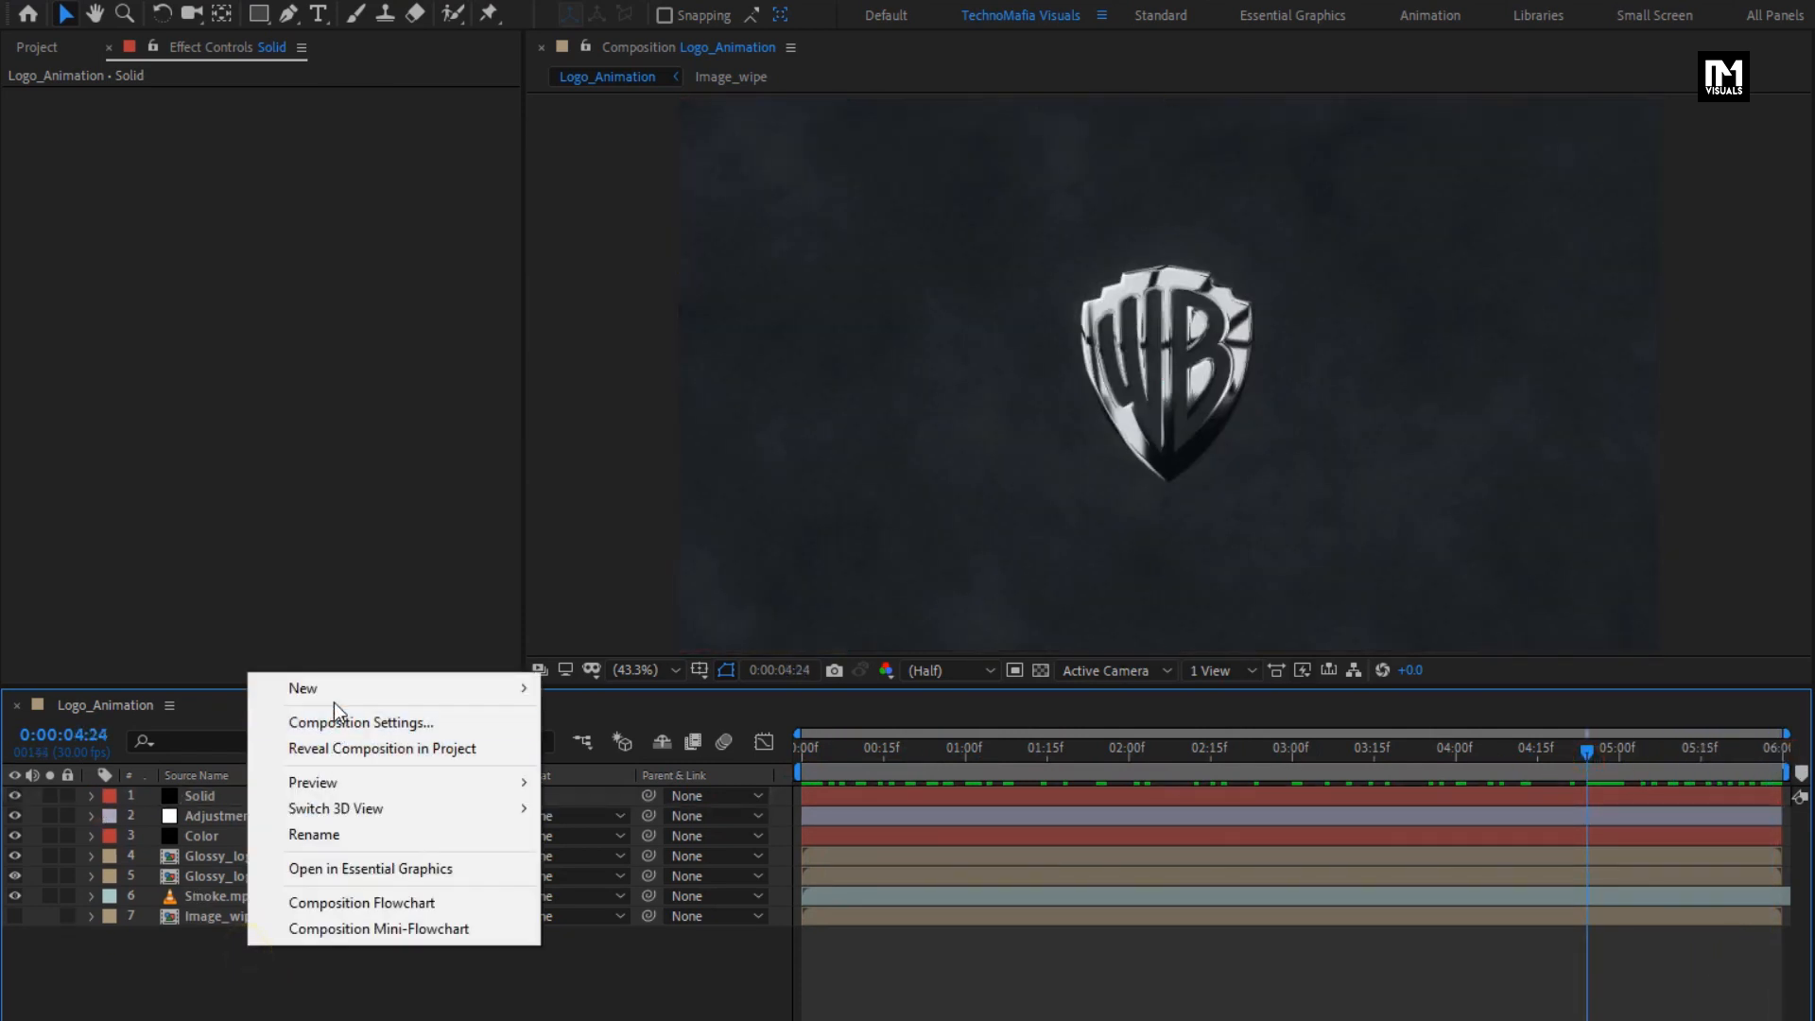
mouse_move(350, 689)
click(645, 747)
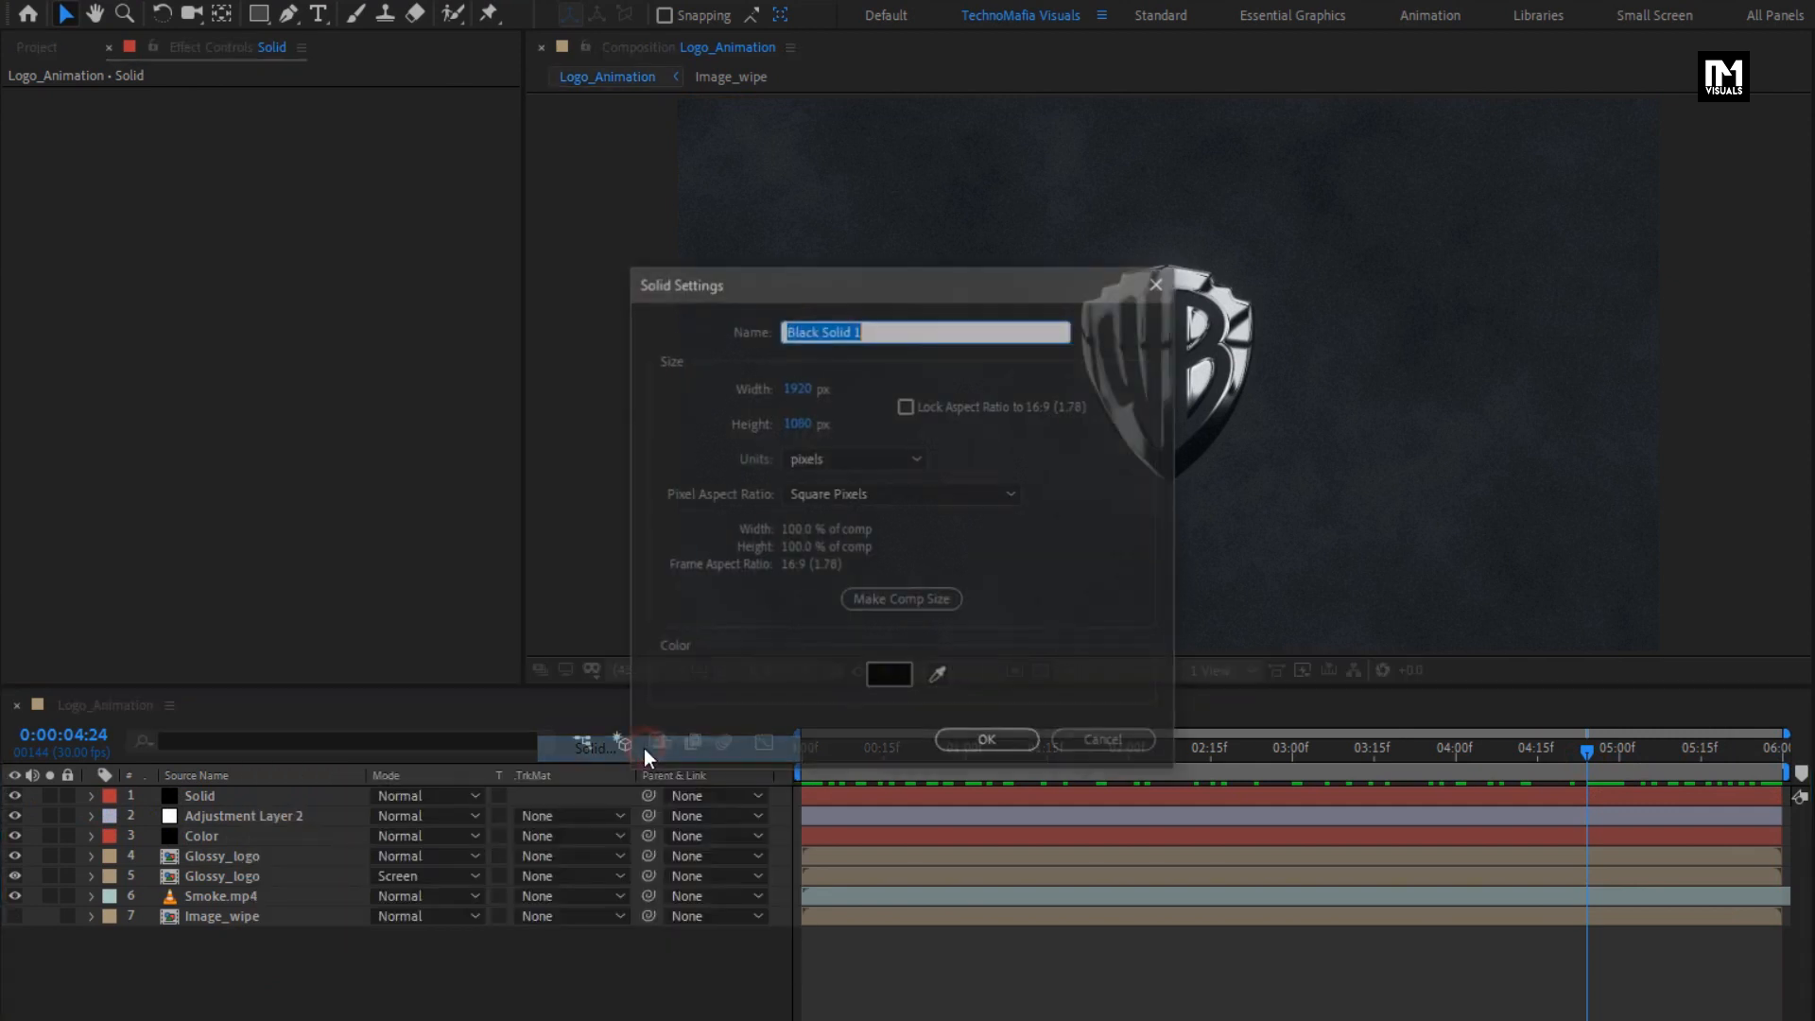
text(Frame)
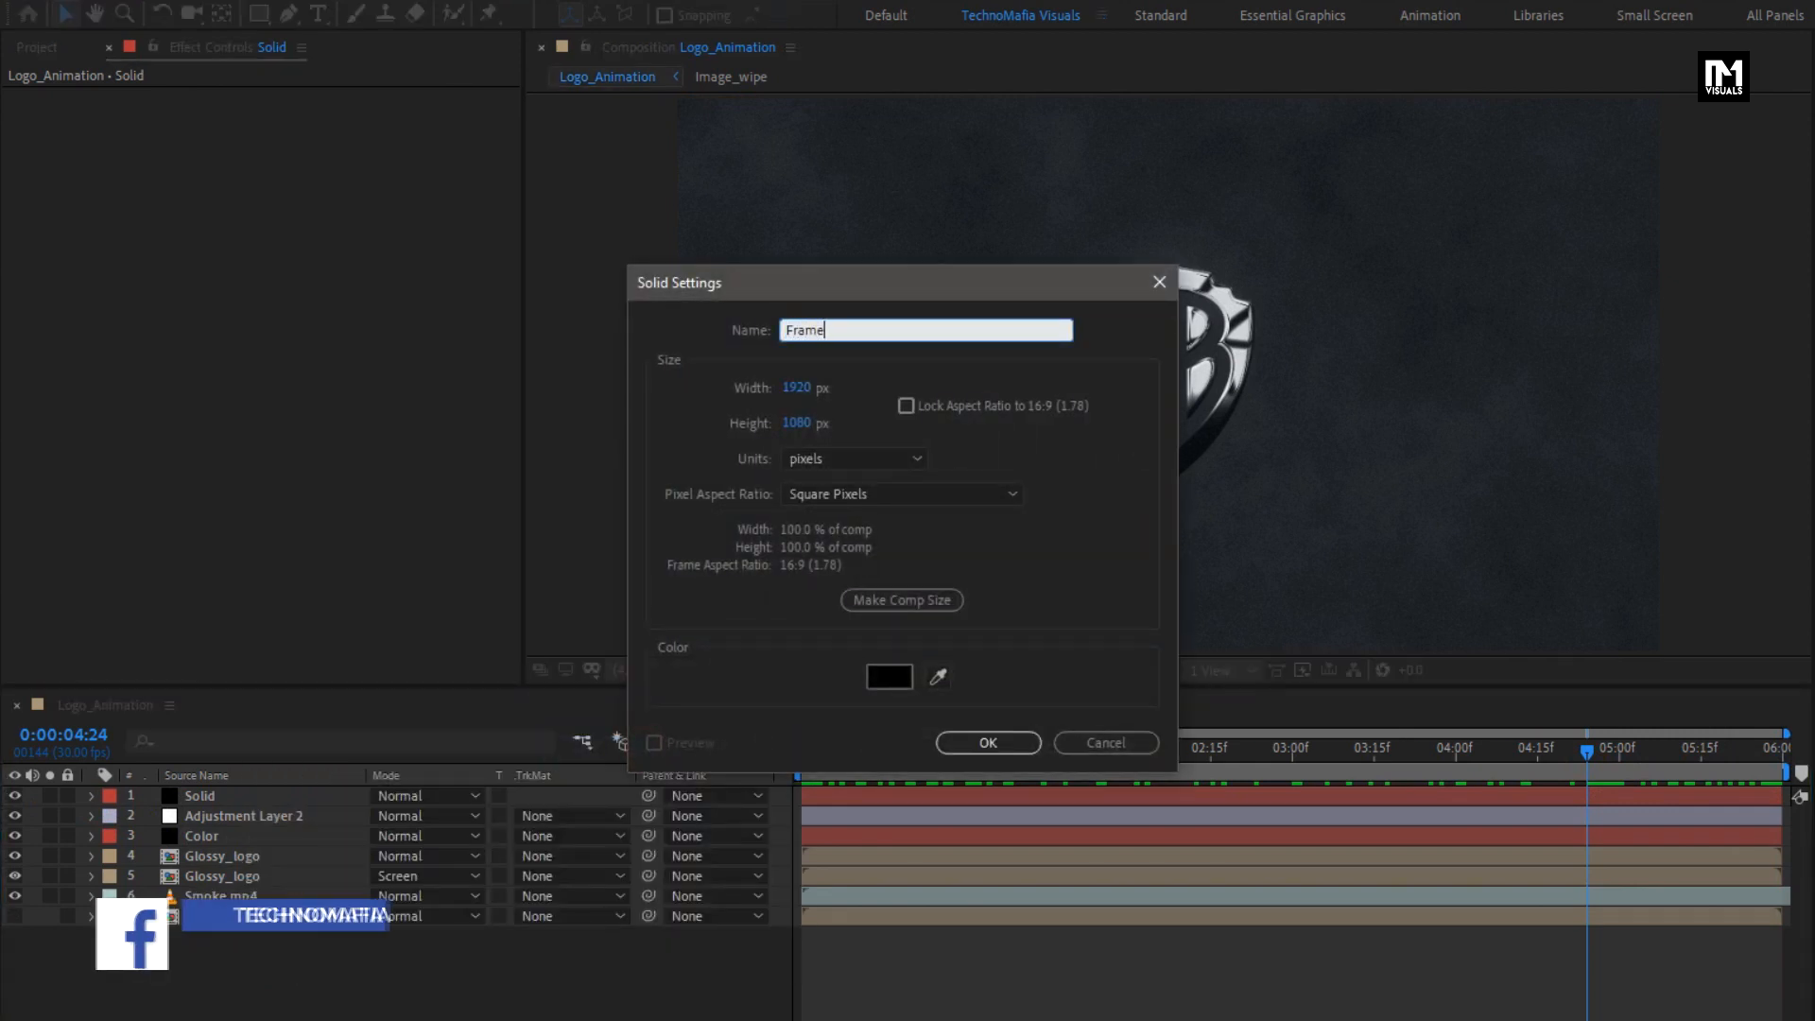
click(947, 746)
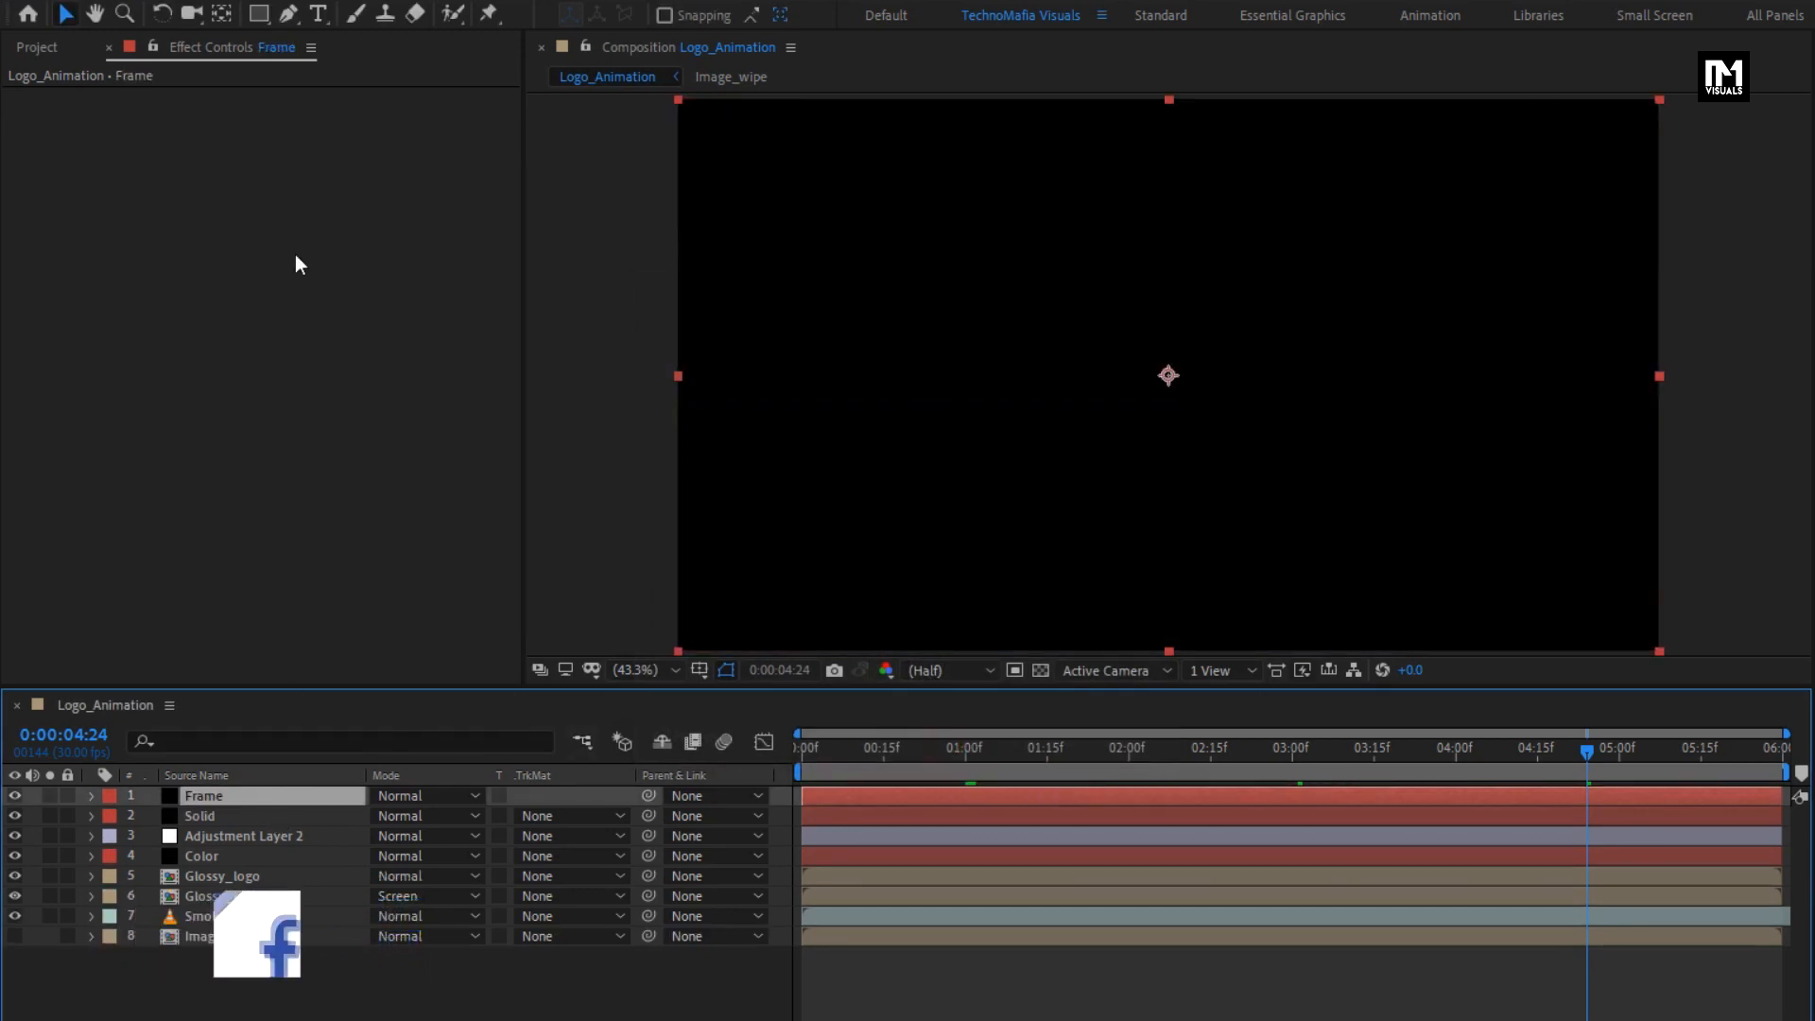
- Add a full-size rectangular mask to the Frame layer and set its shape bounds to top 10% and bottom 90% of source
double_click(258, 17)
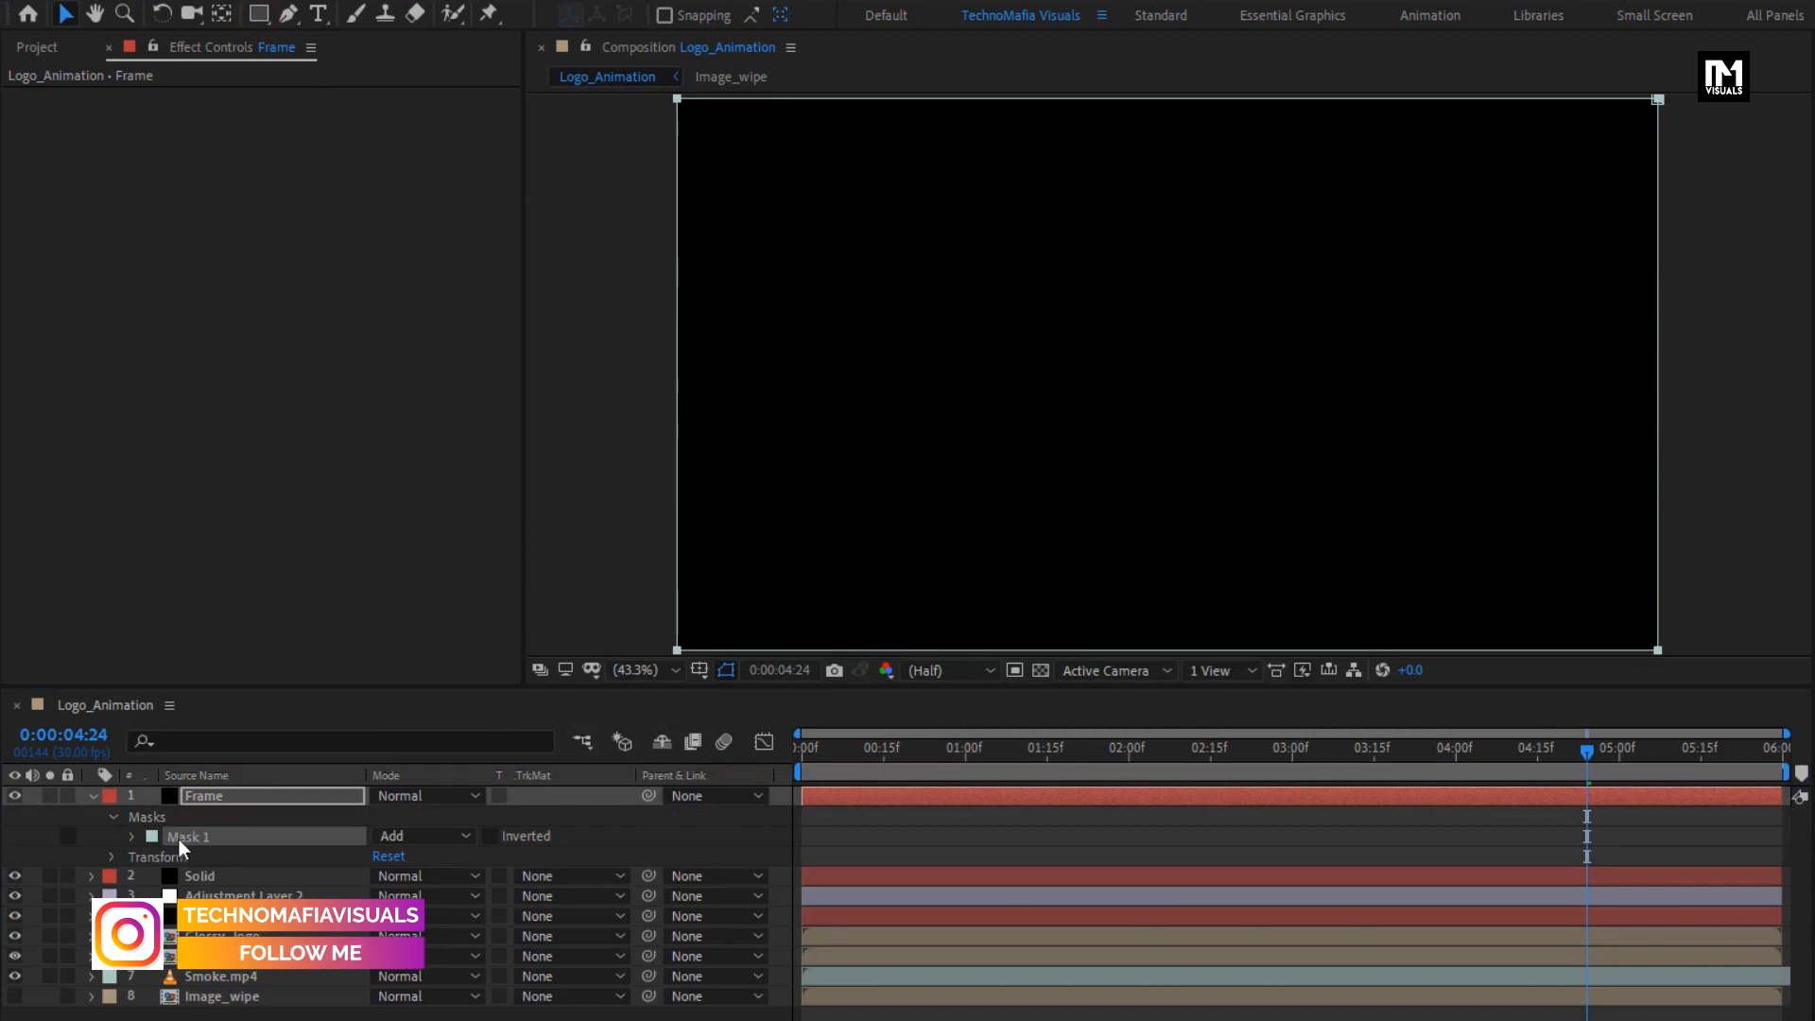
click(132, 836)
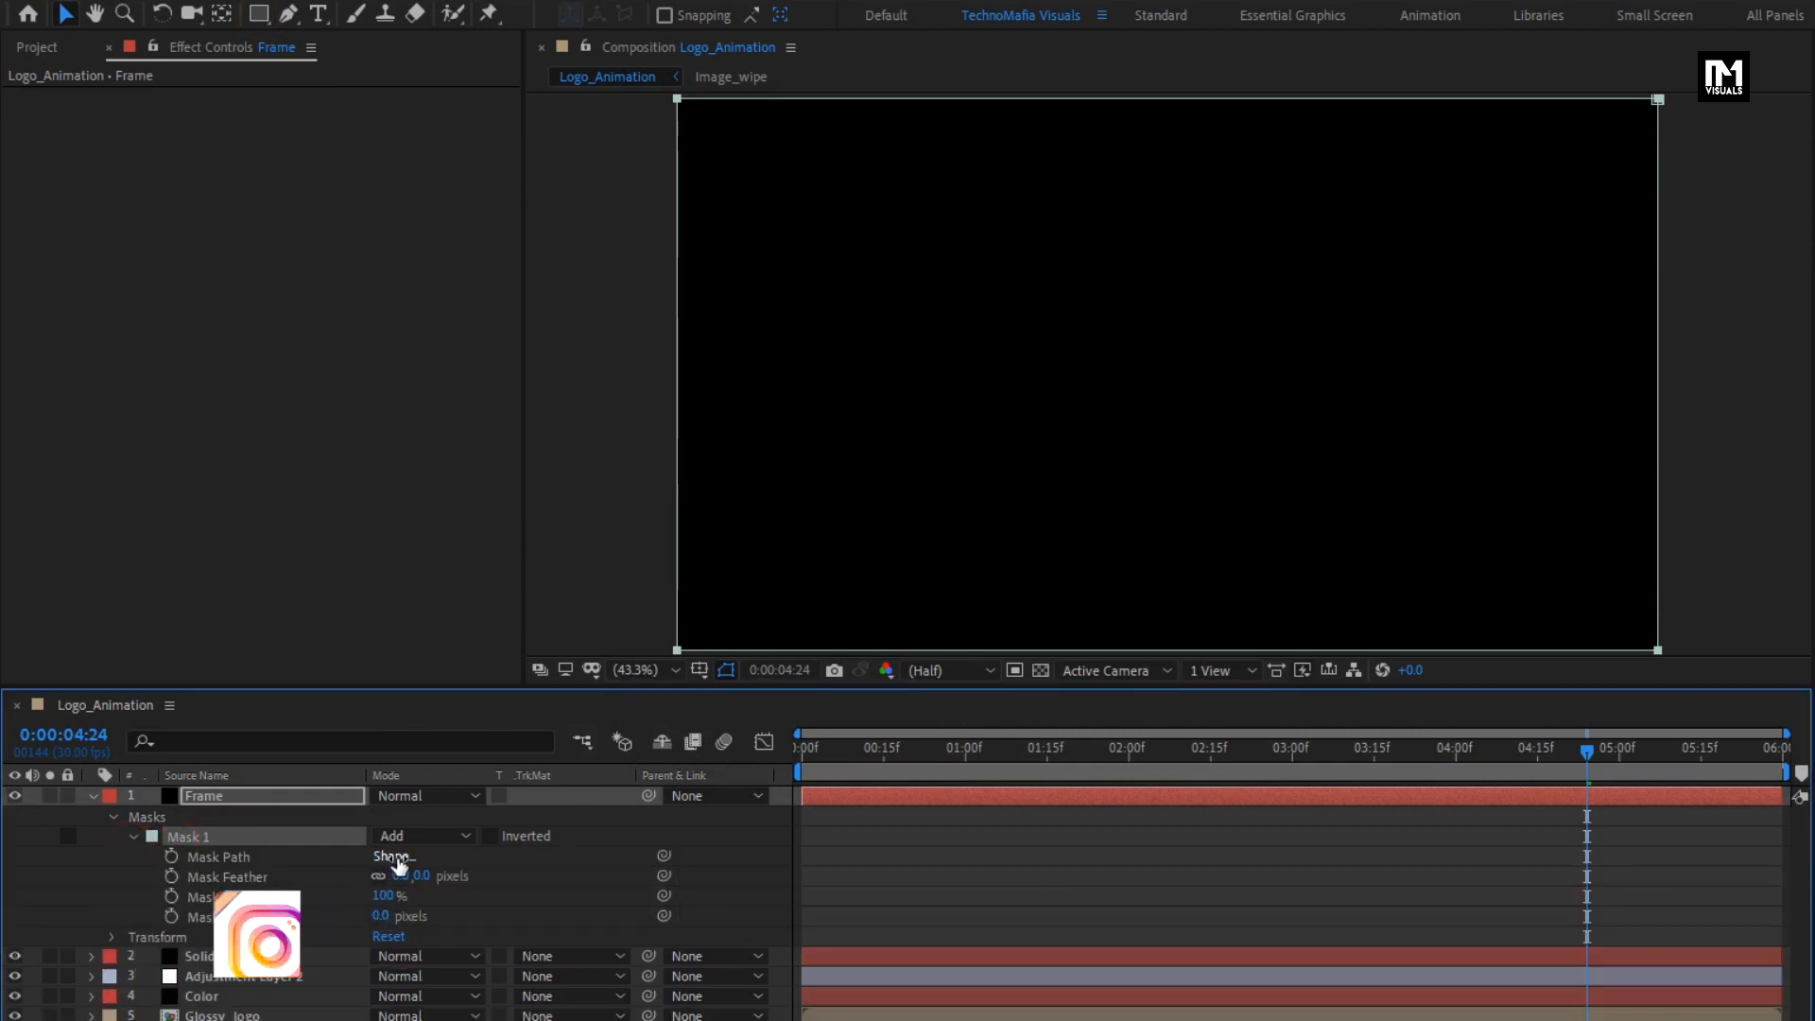
click(393, 857)
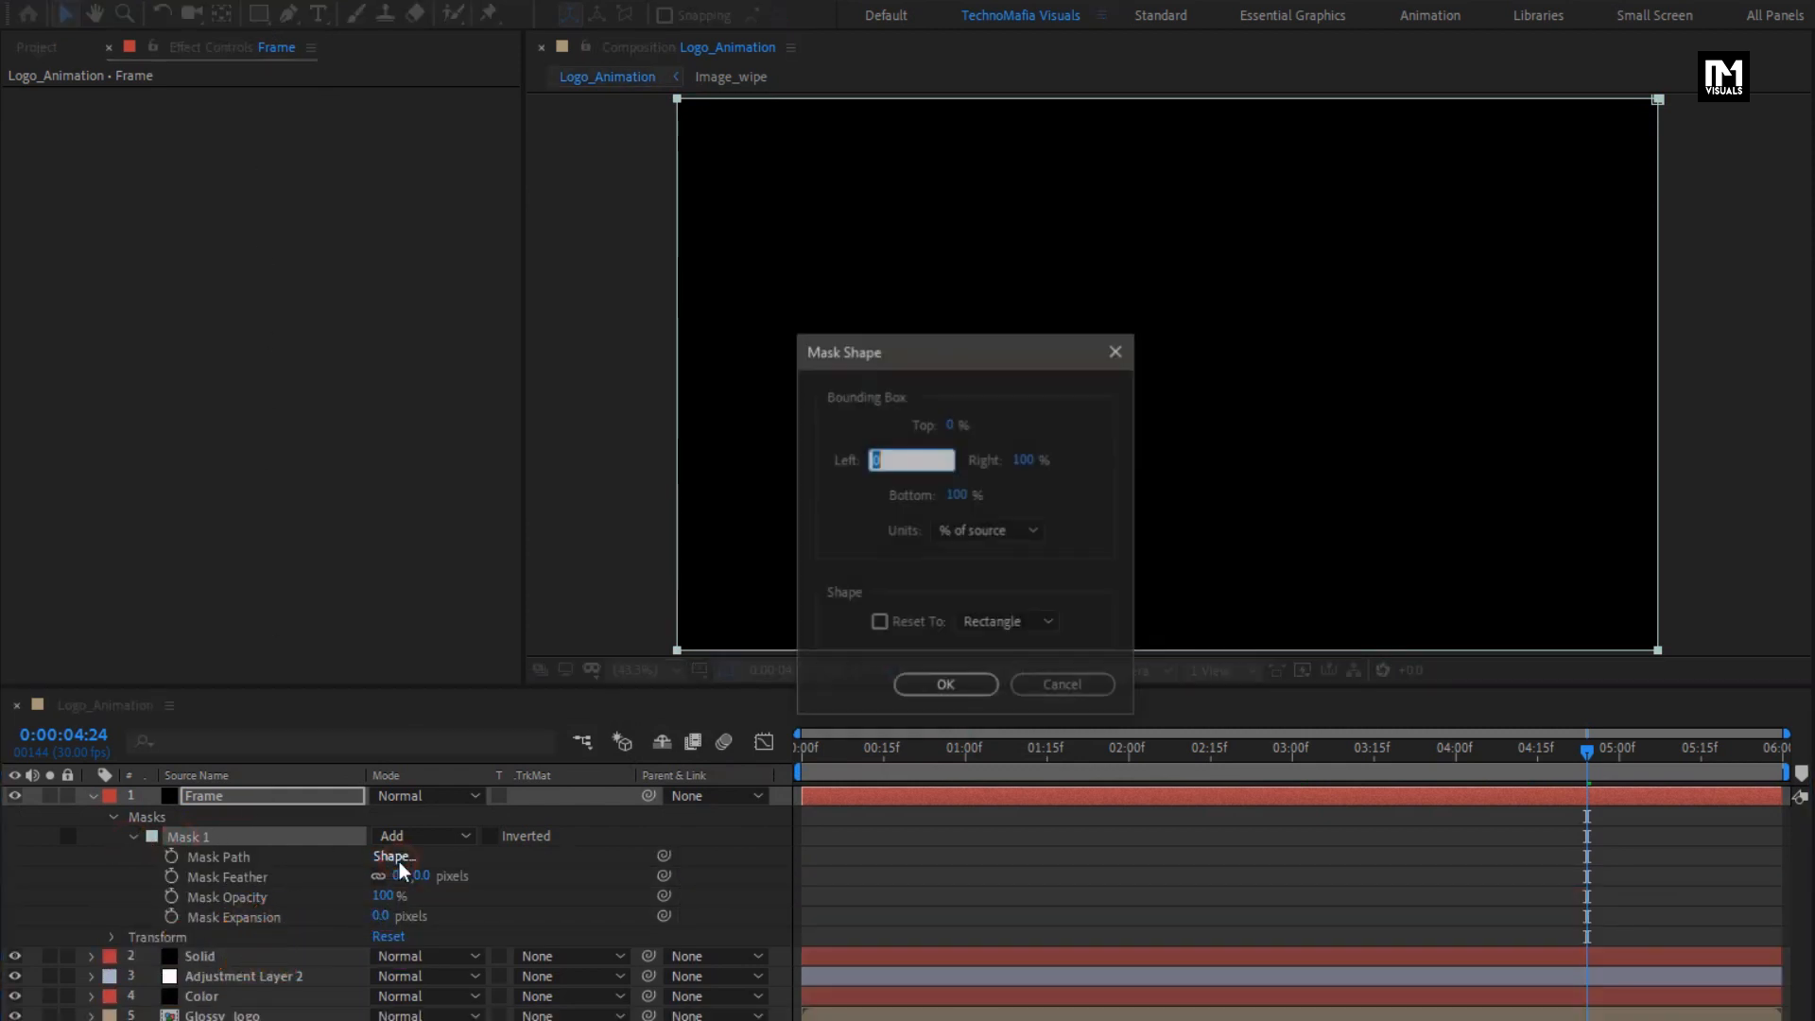
click(981, 532)
click(993, 634)
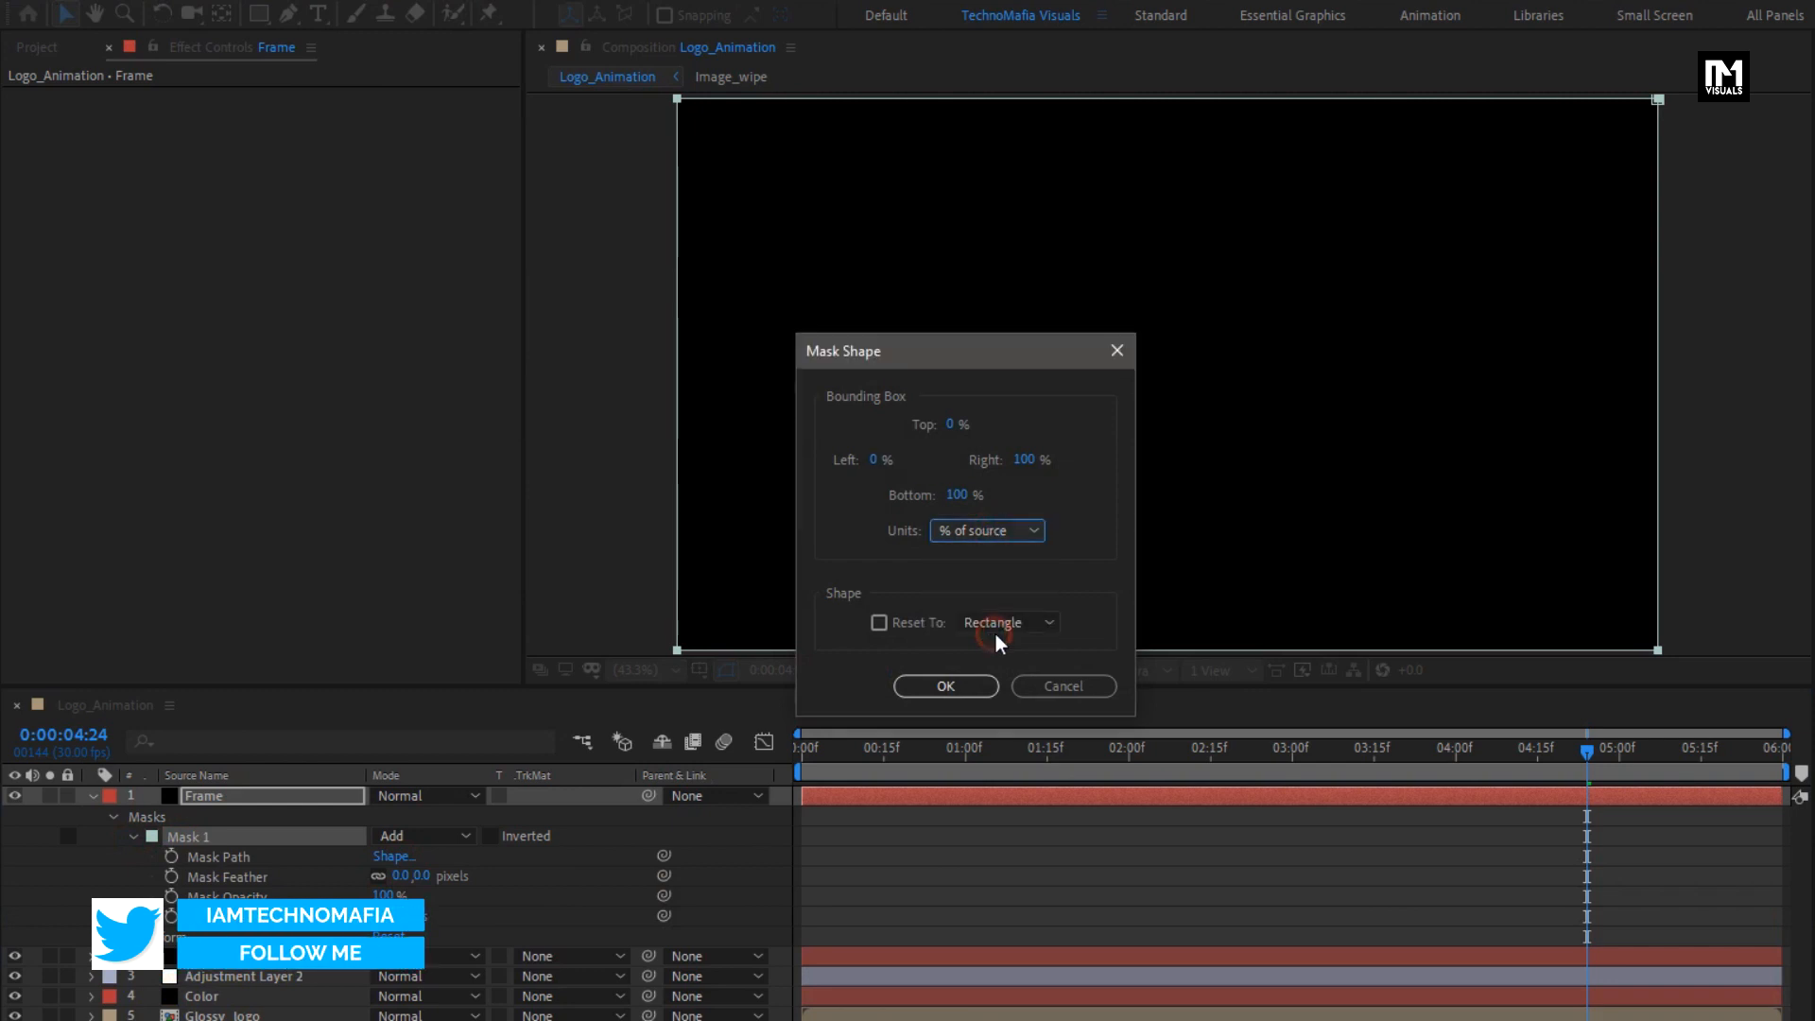
click(950, 424)
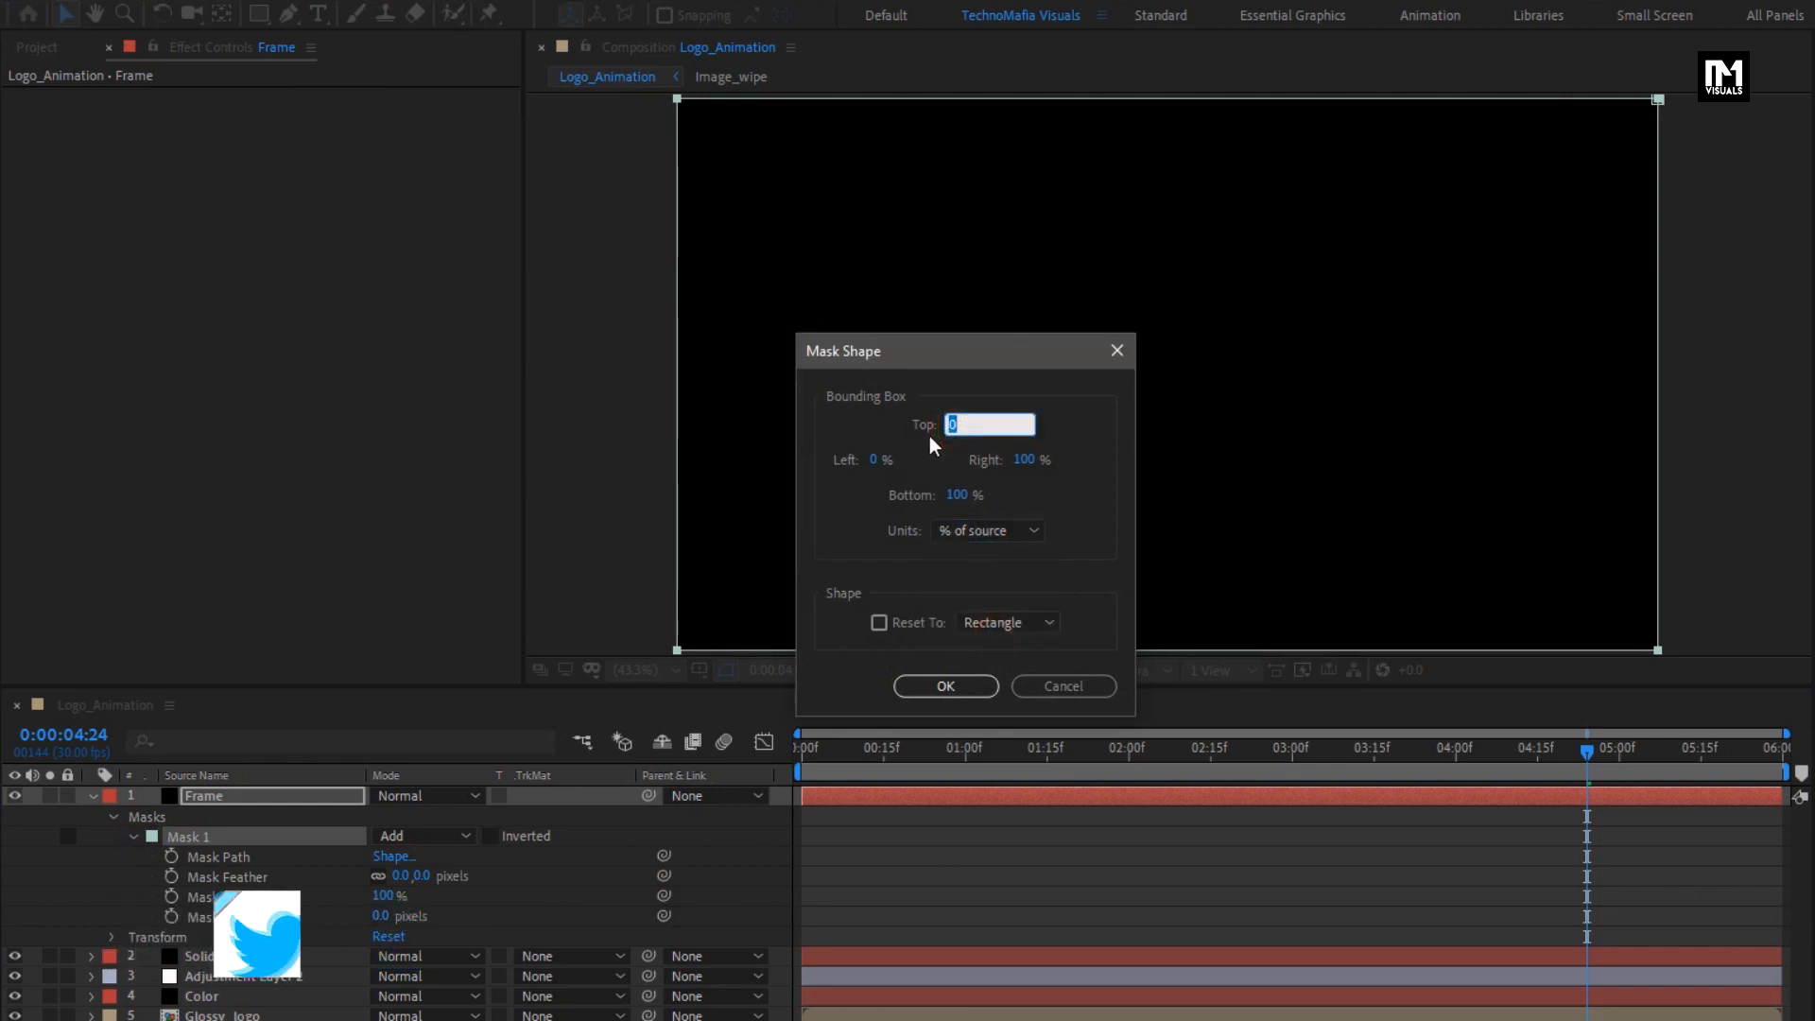
text(10)
click(952, 496)
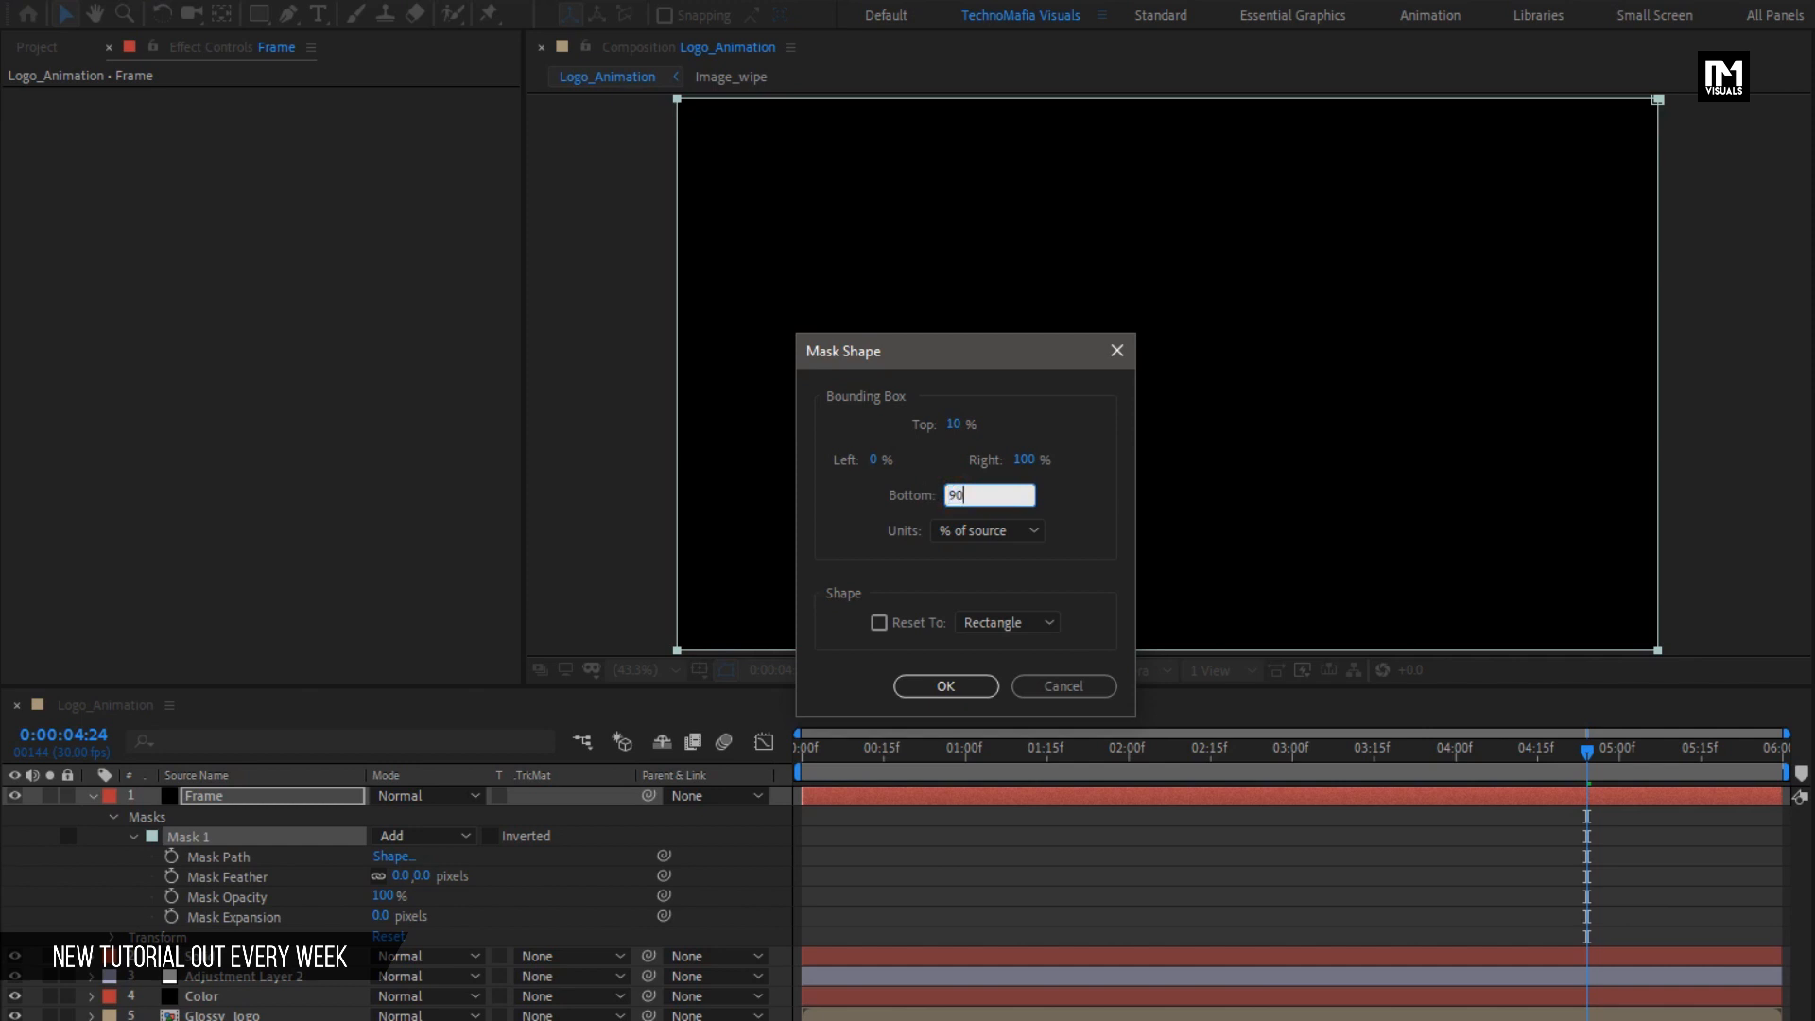
click(944, 686)
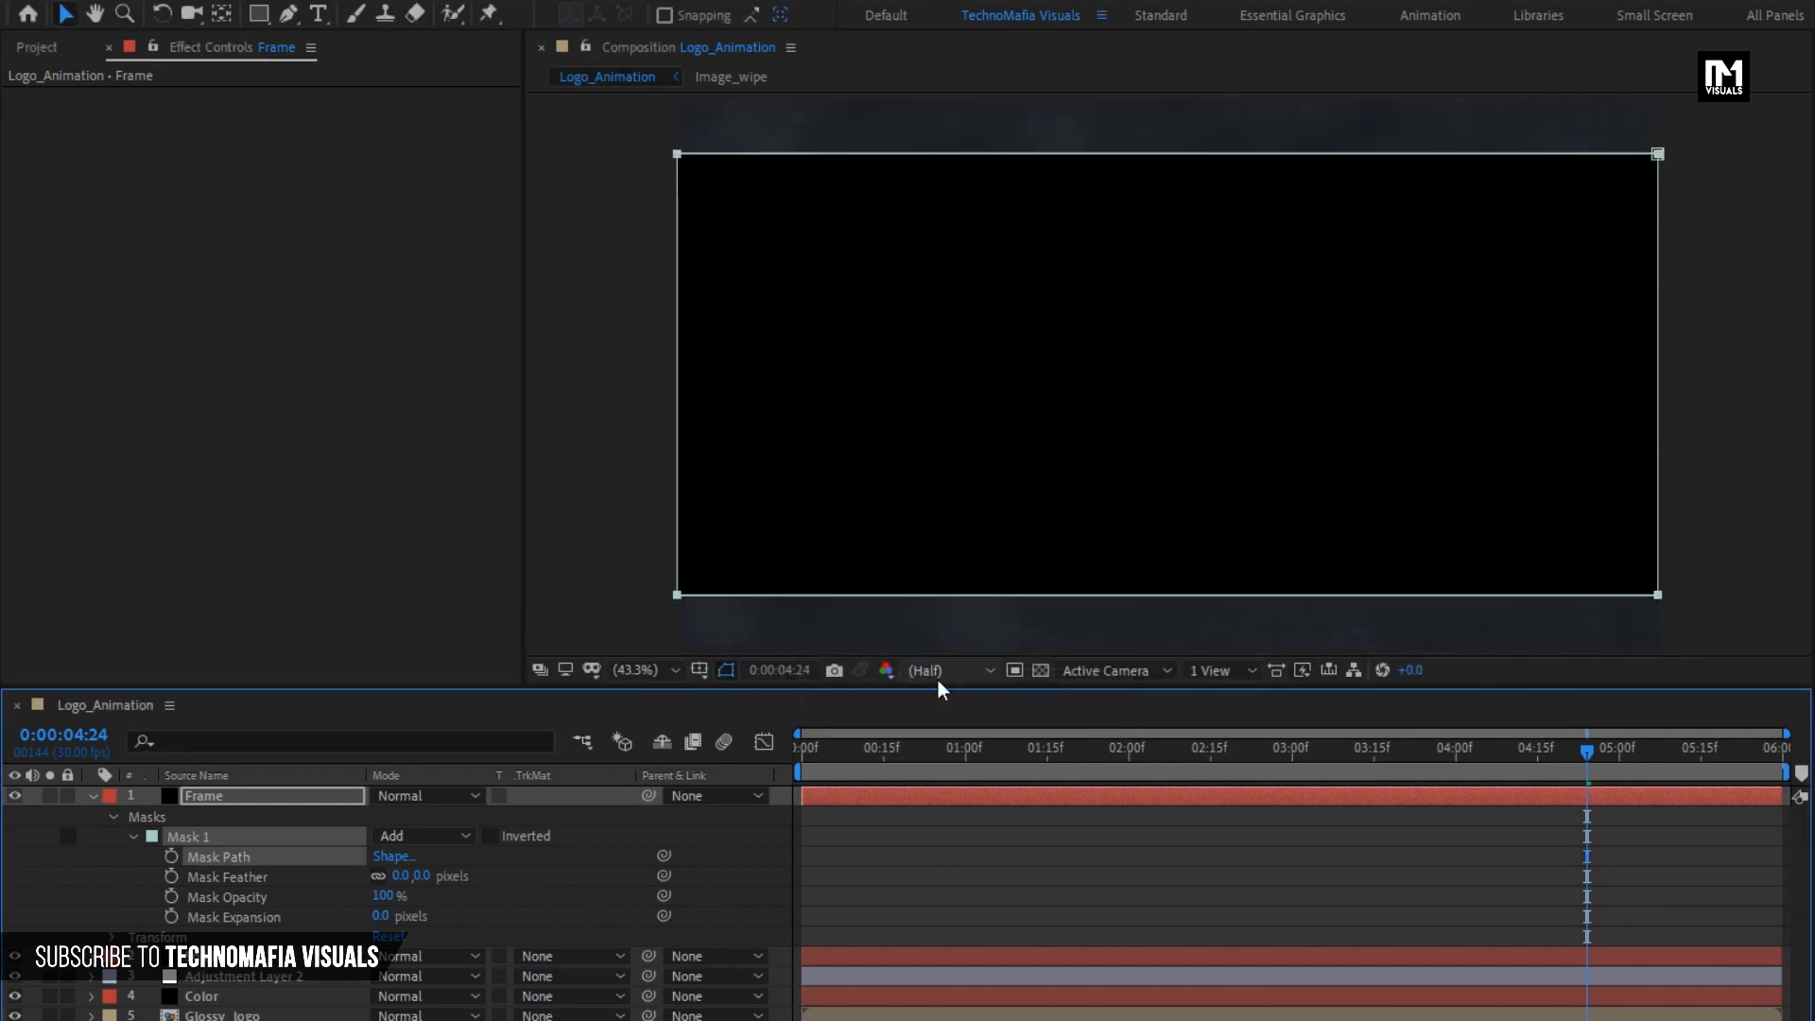
- Invert the Frame layer's mask to form cinematic bars and preview the animation from the start
click(490, 837)
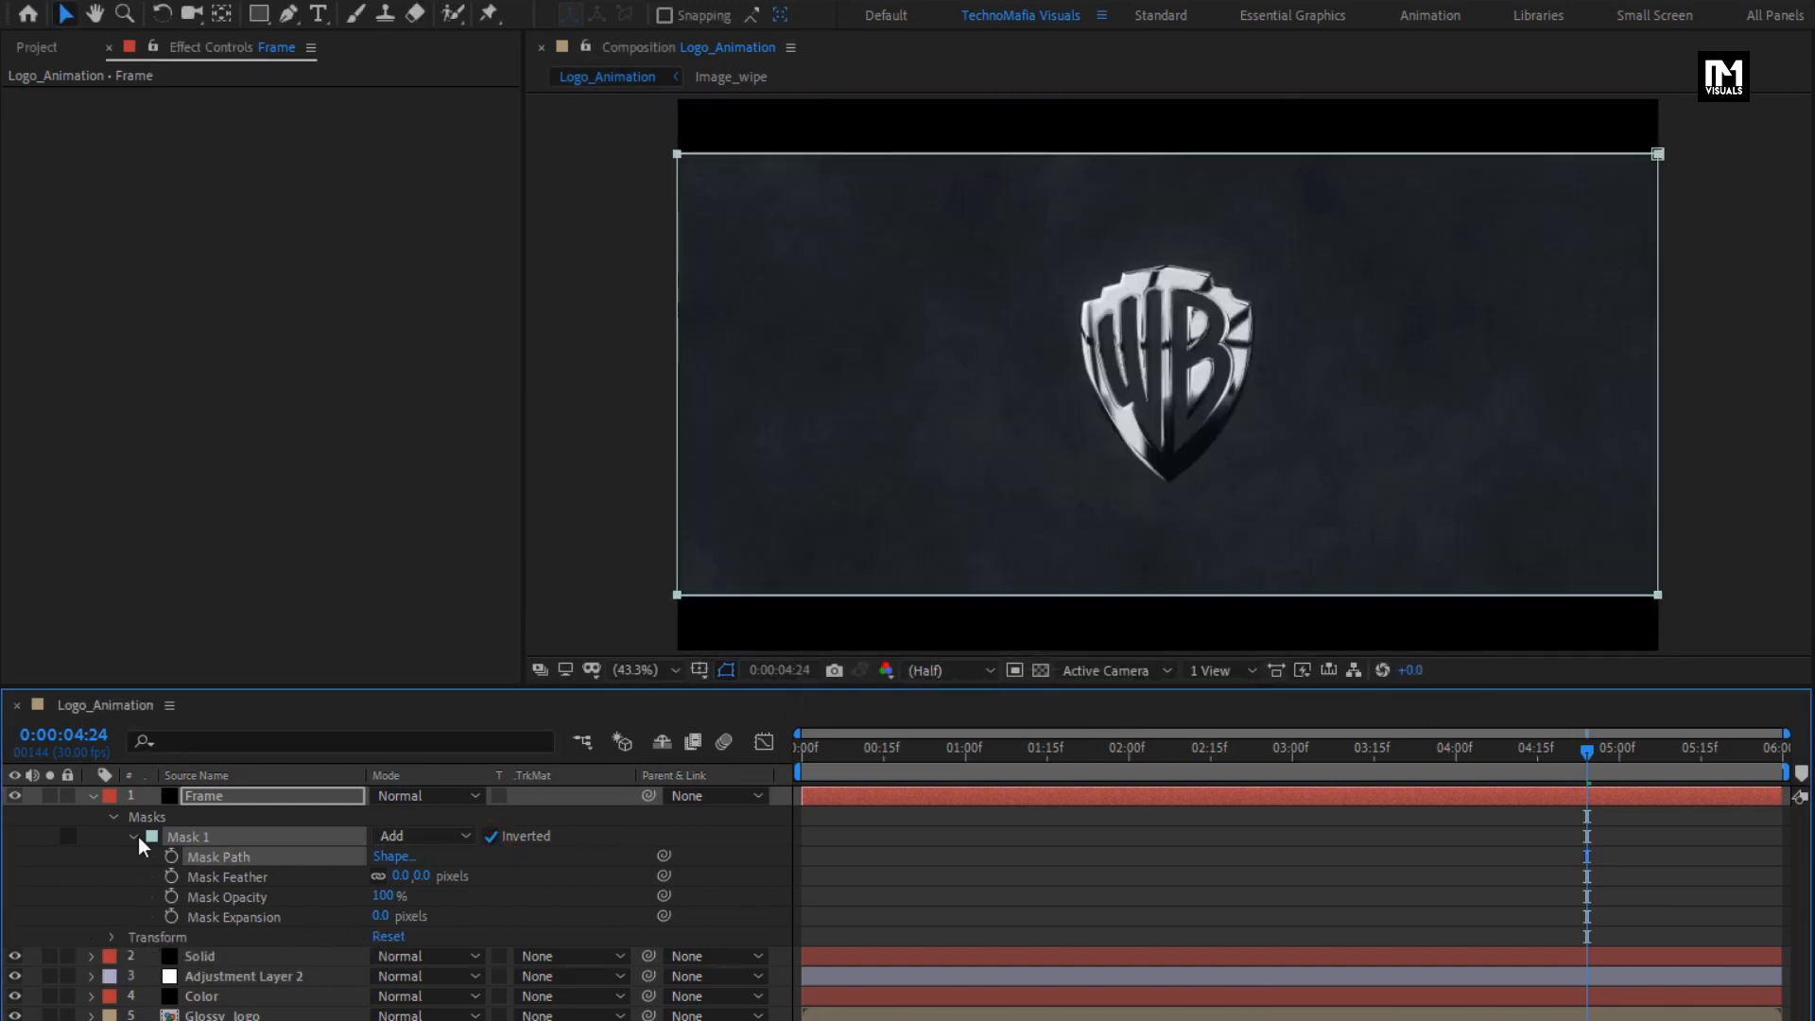
click(93, 797)
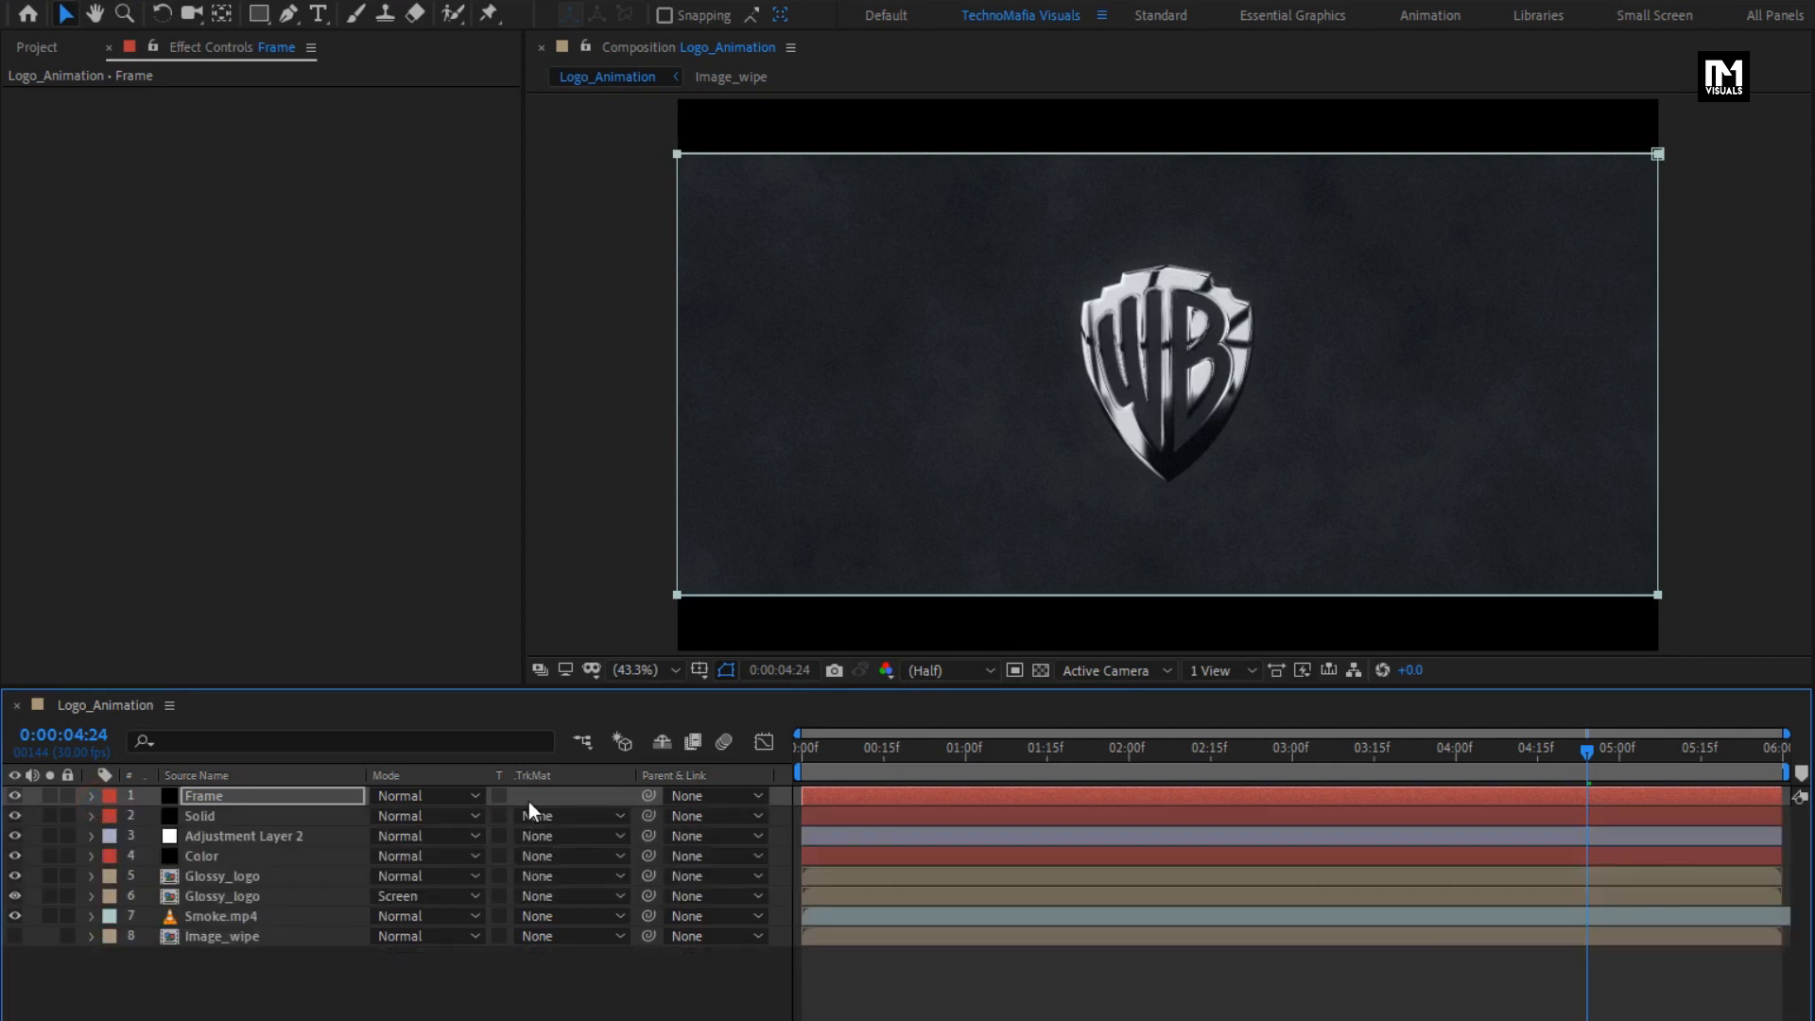
click(797, 752)
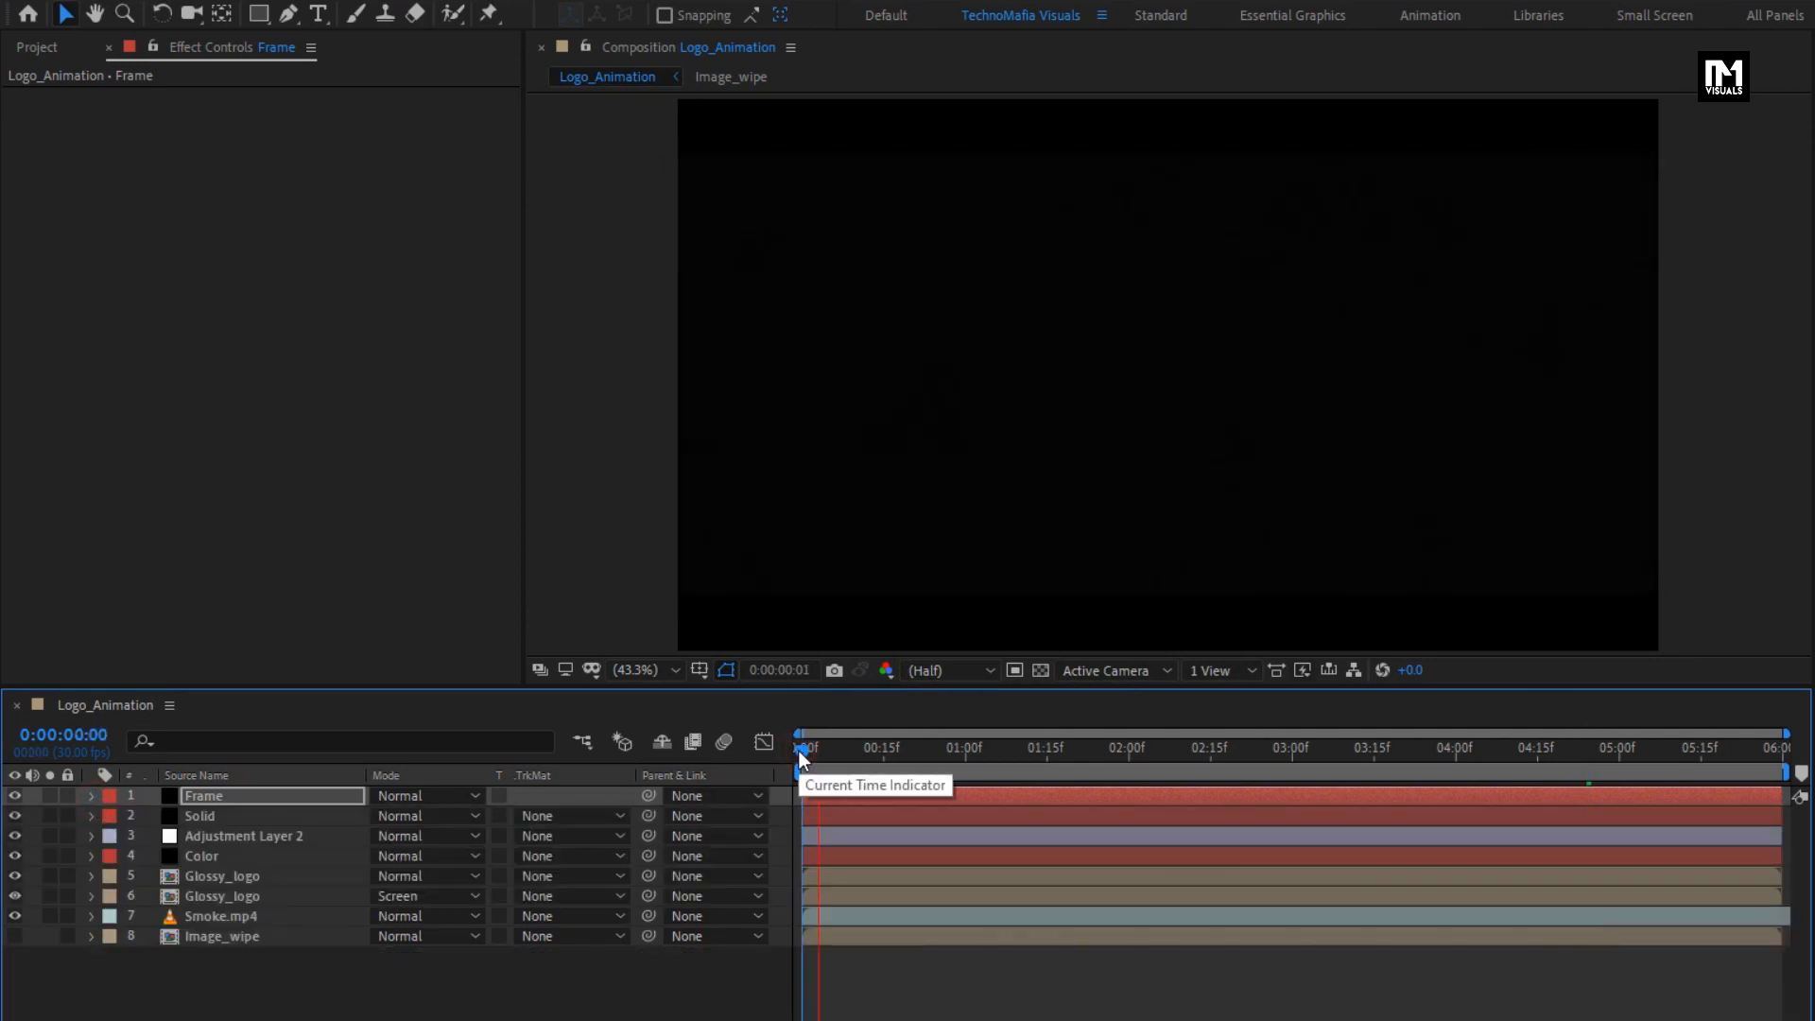